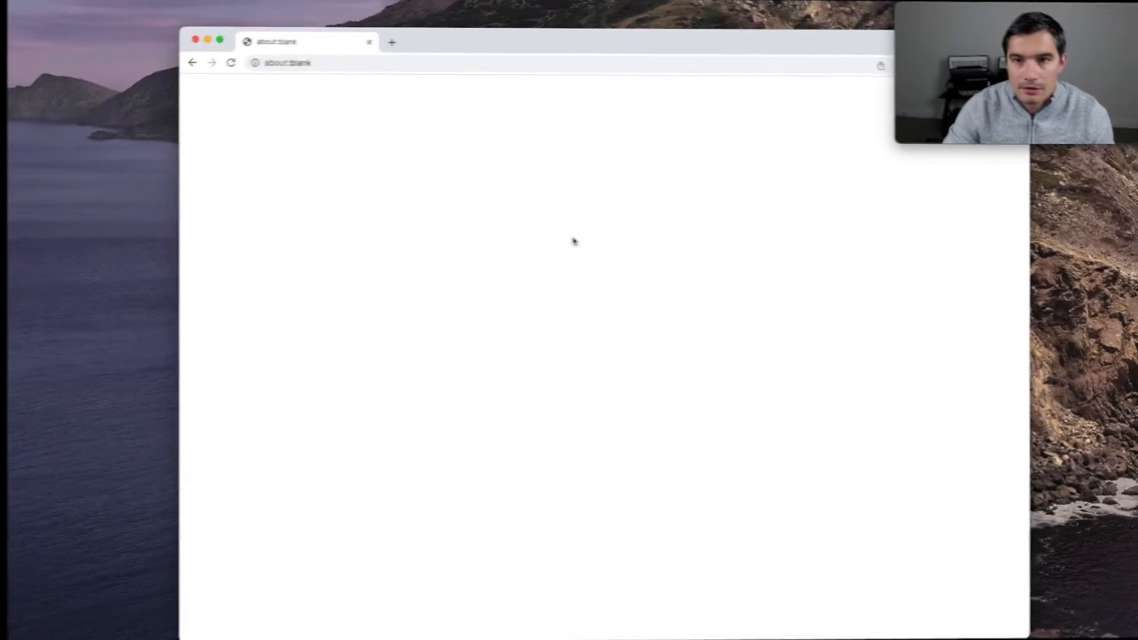
Step: Open the Google Cloud console at console.cloud.google.com
click(364, 64)
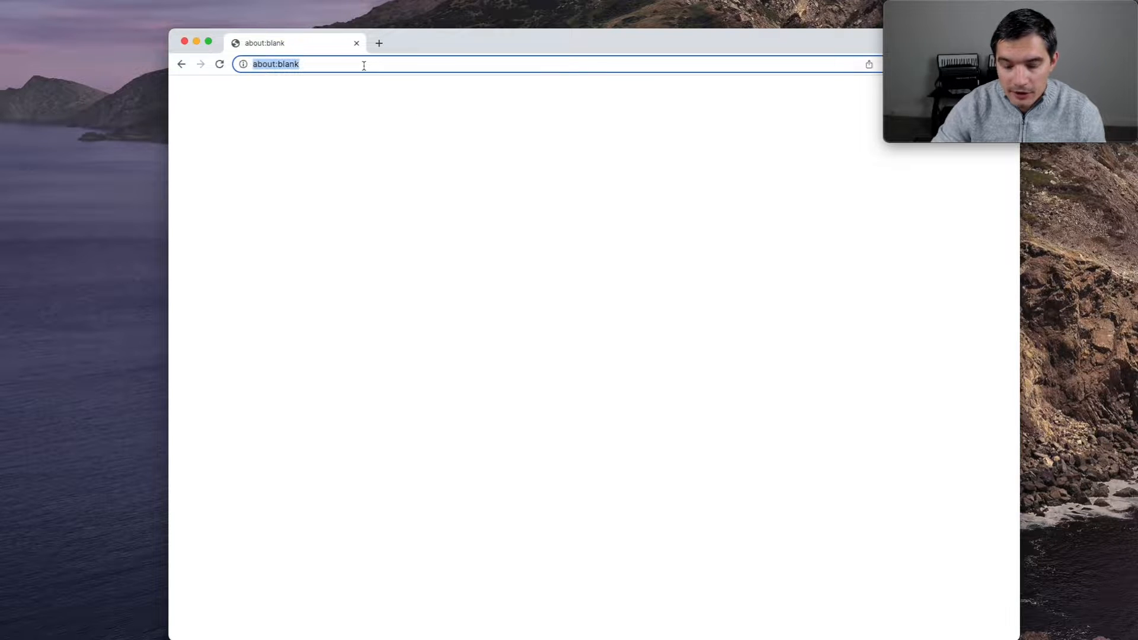
text(cons)
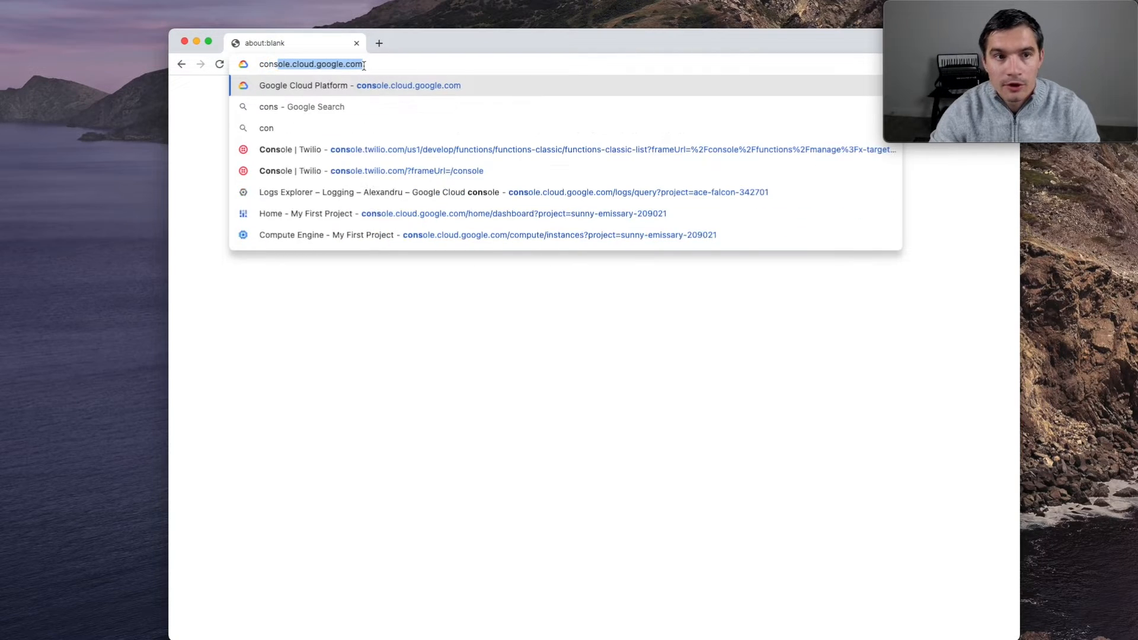
text(ole)
key(Return)
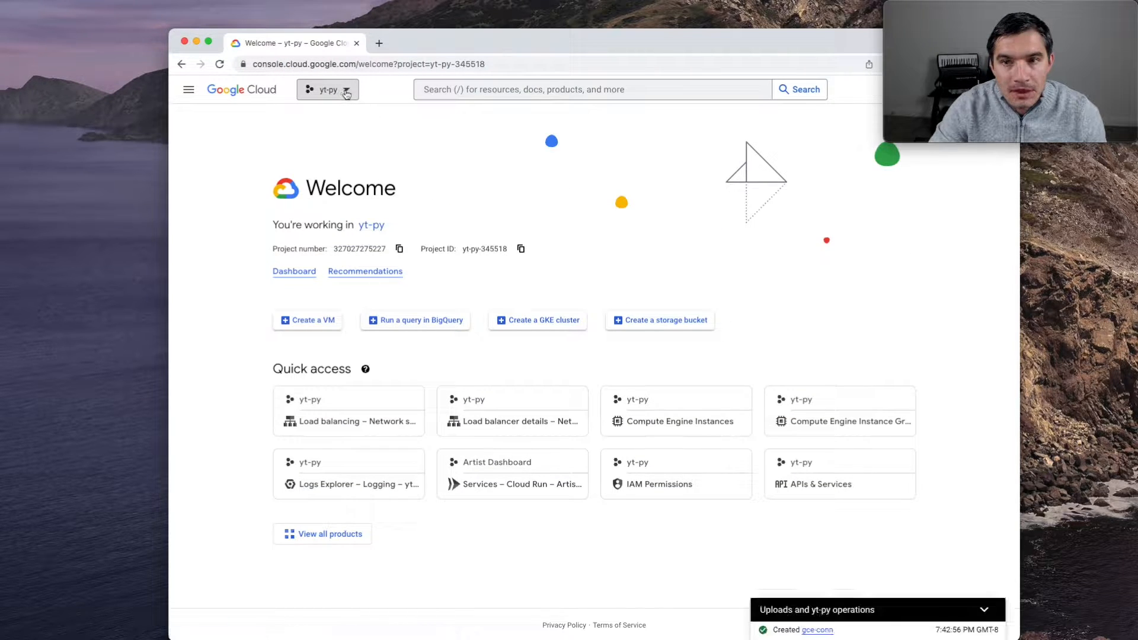
Step: Create a new project with the suggested name and no organization, and switch the console to it
click(346, 91)
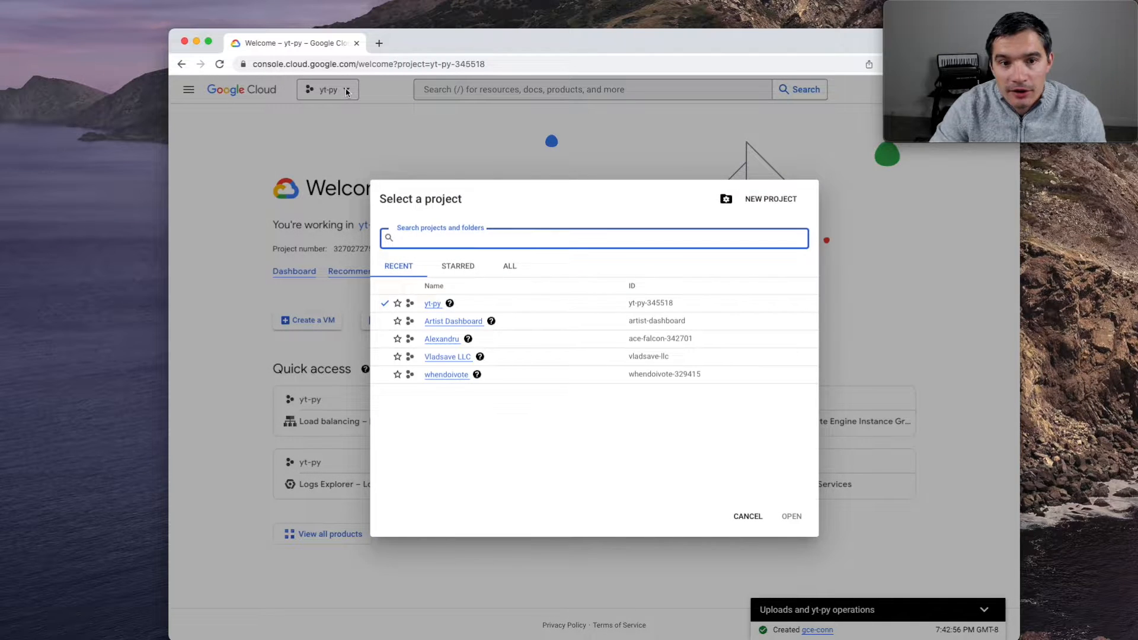
click(782, 201)
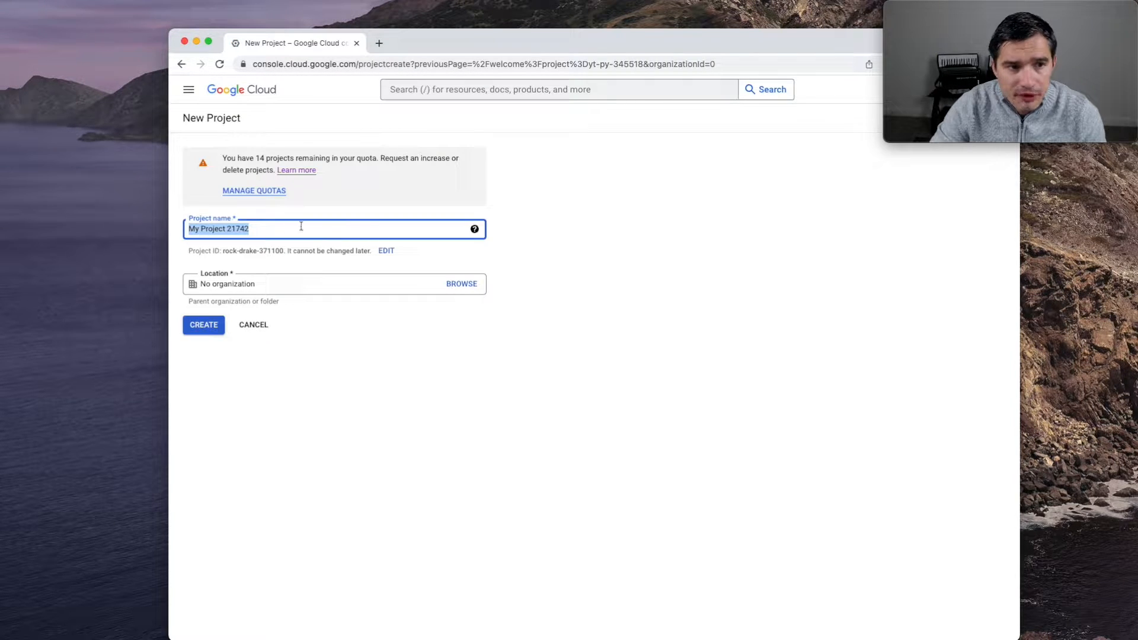
click(202, 233)
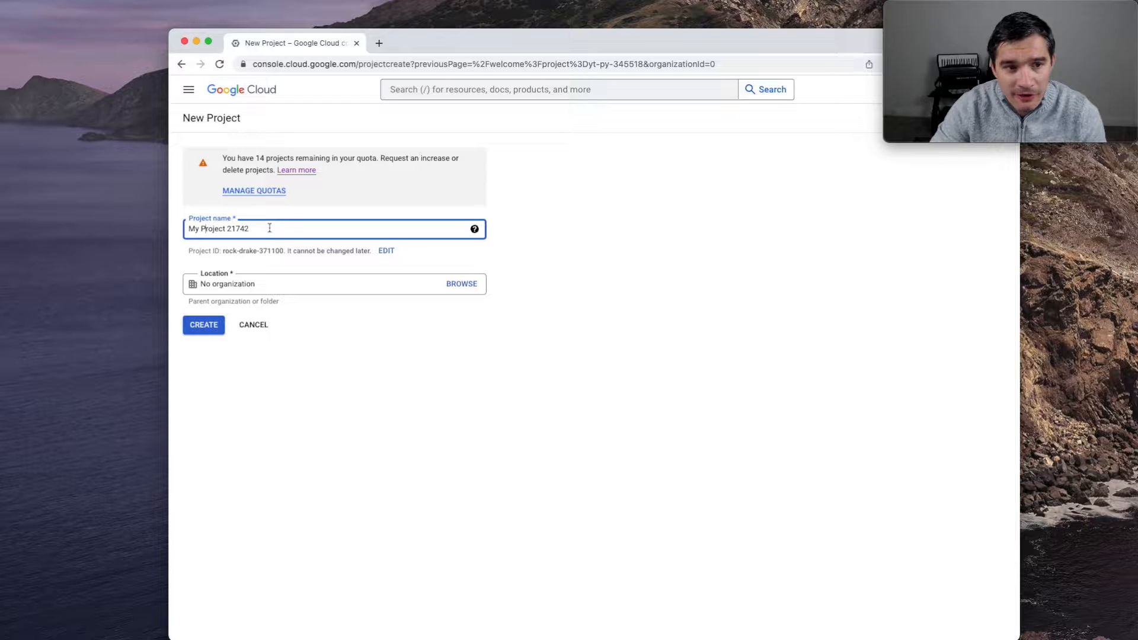
drag(224, 251, 247, 251)
click(227, 251)
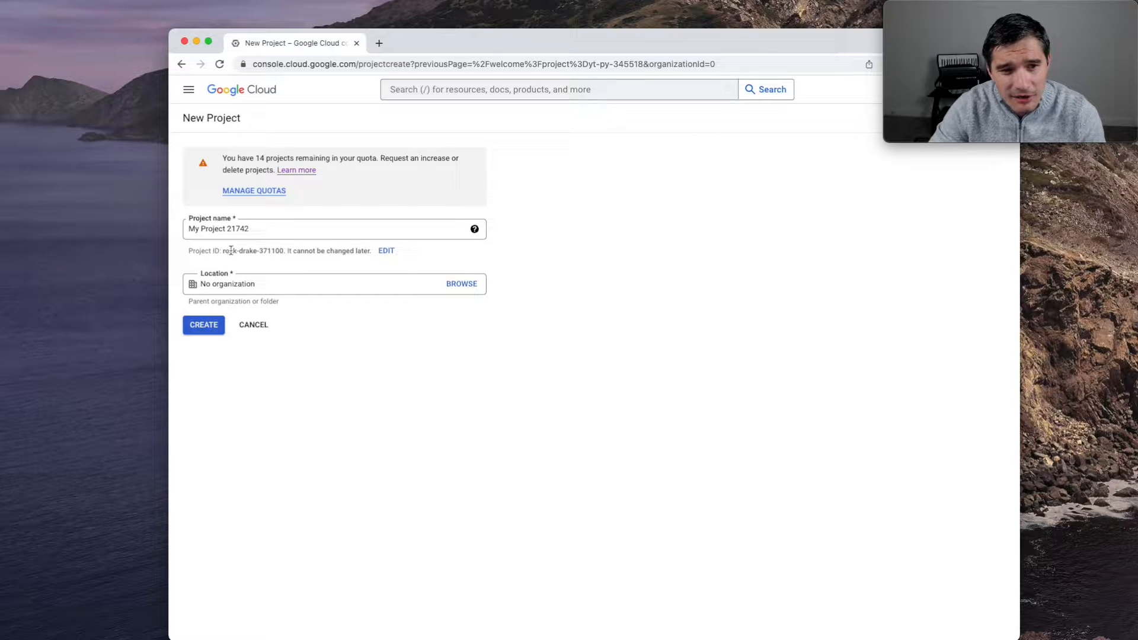
drag(231, 251, 250, 249)
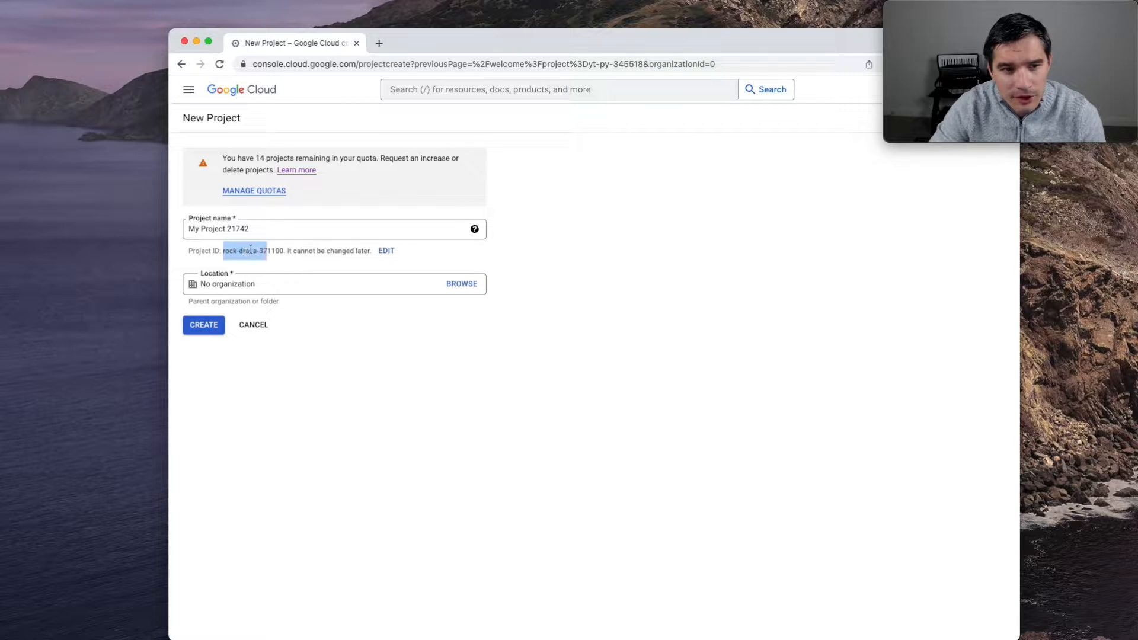
click(209, 325)
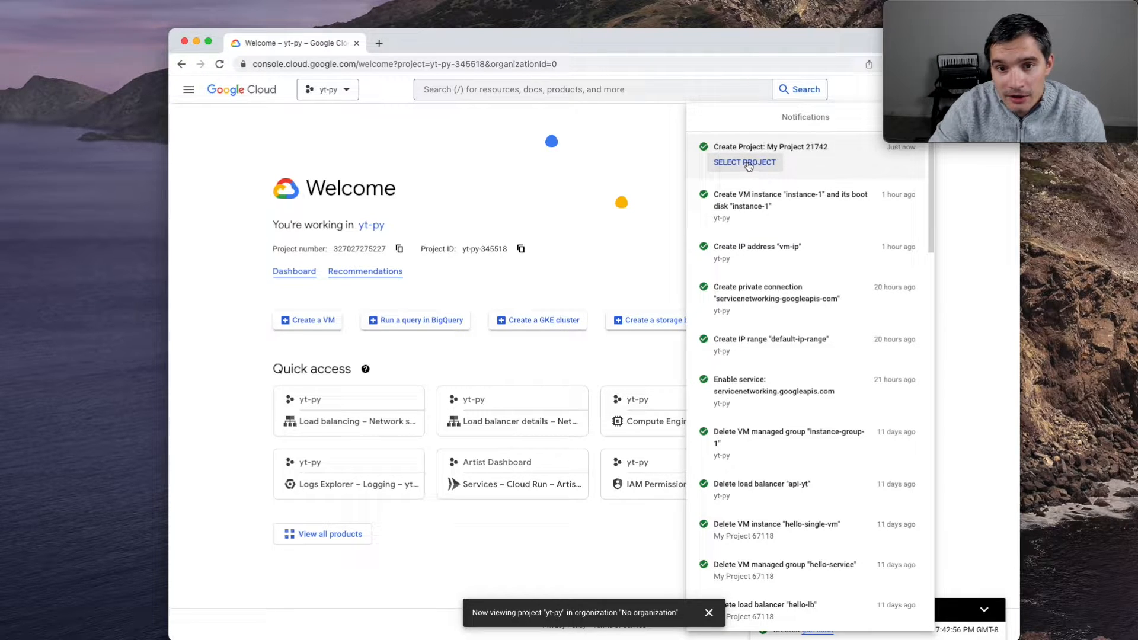
click(749, 165)
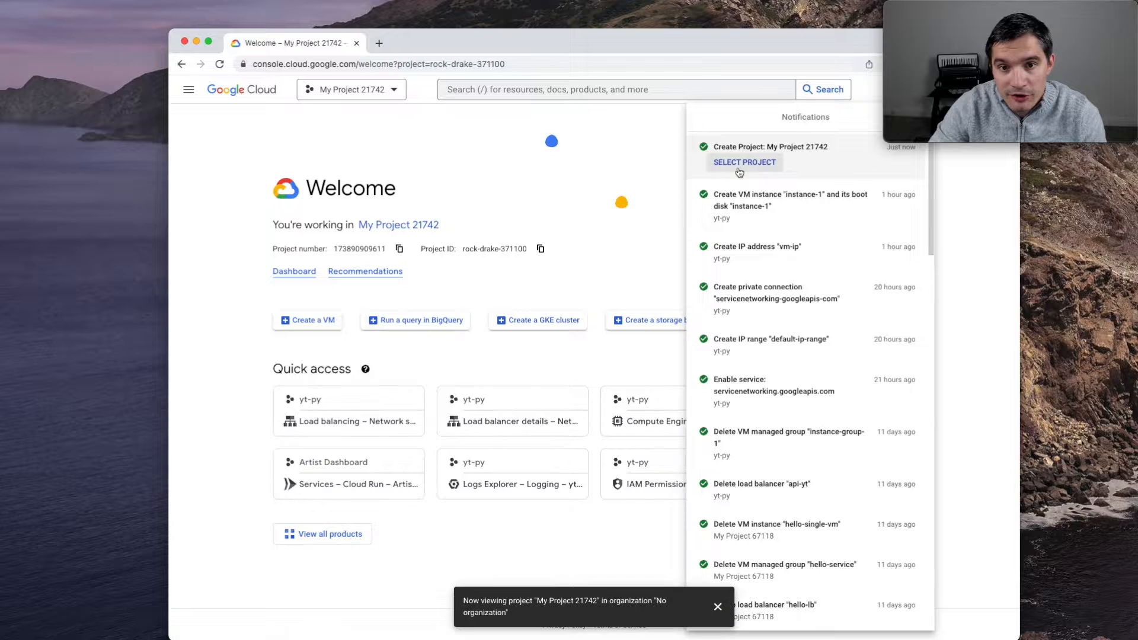
click(647, 176)
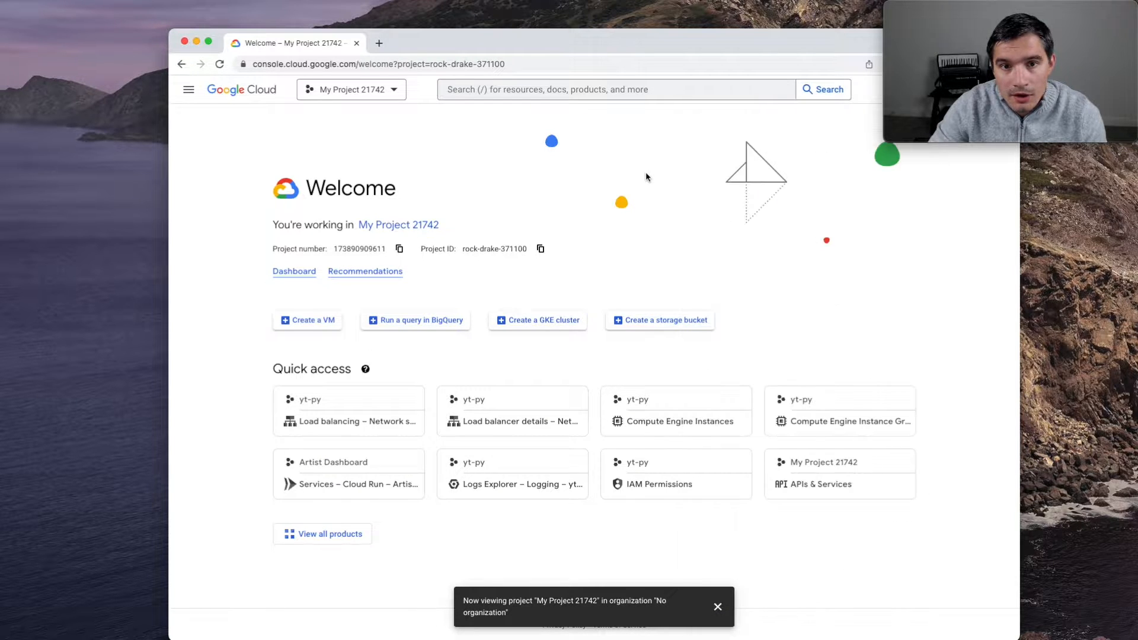
Step: Find the Billing page and examine which projects are linked to the billing account in its account management
click(573, 91)
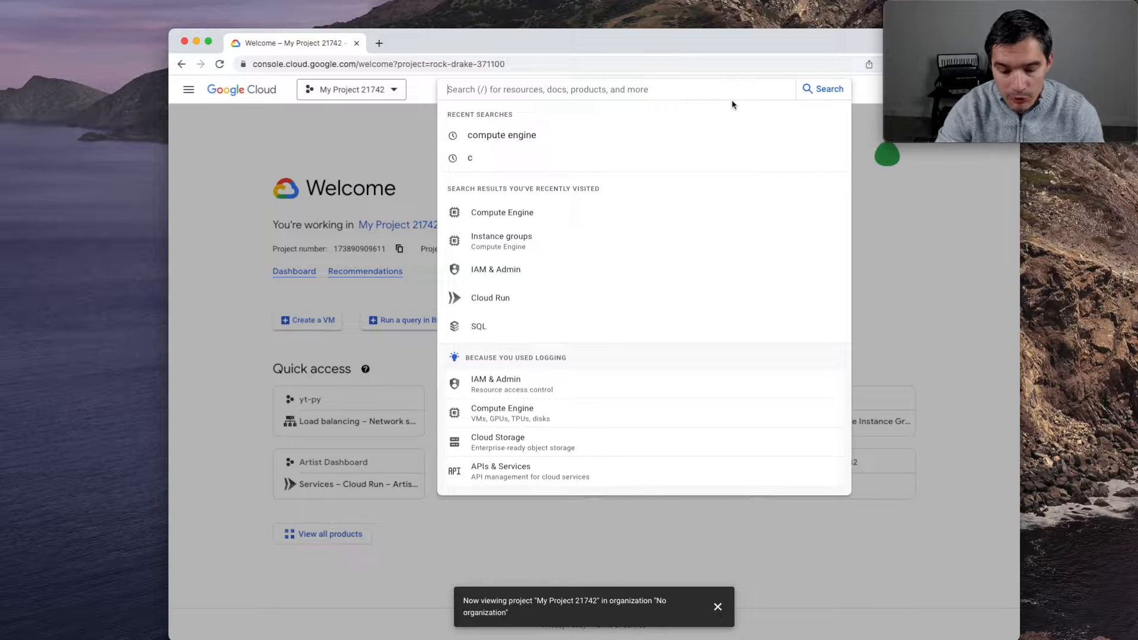
text(bill)
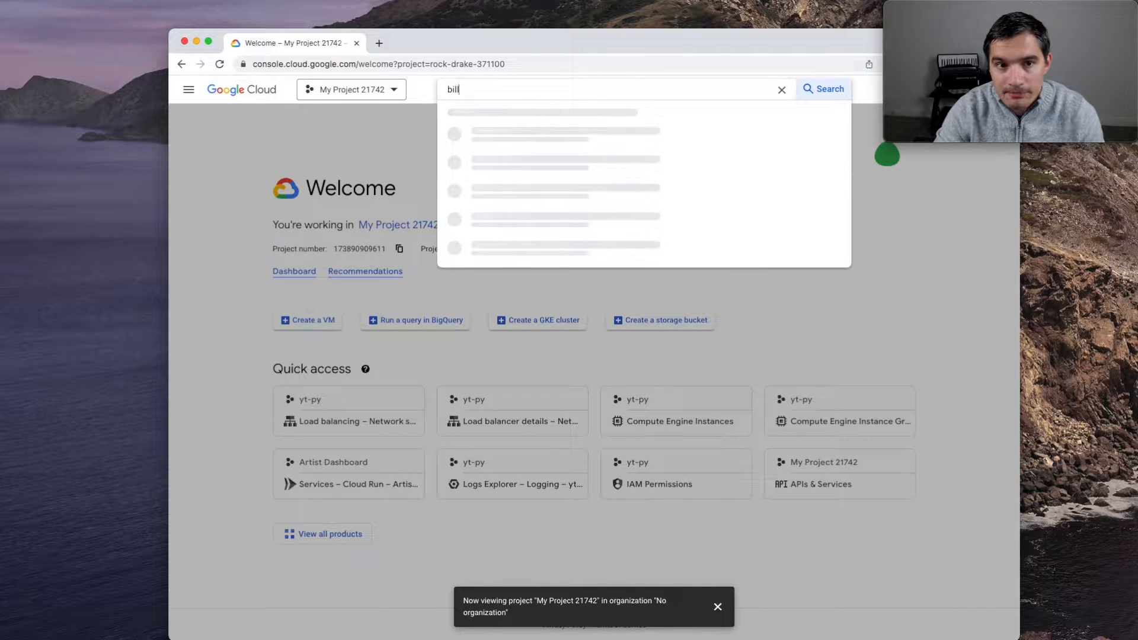
text(ing)
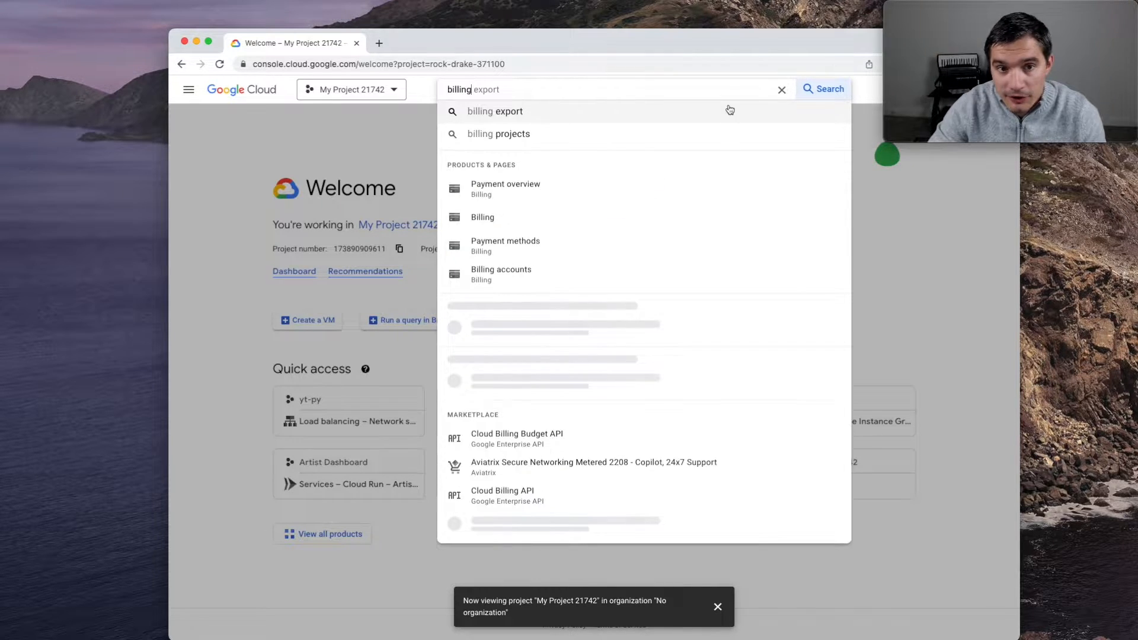
click(490, 219)
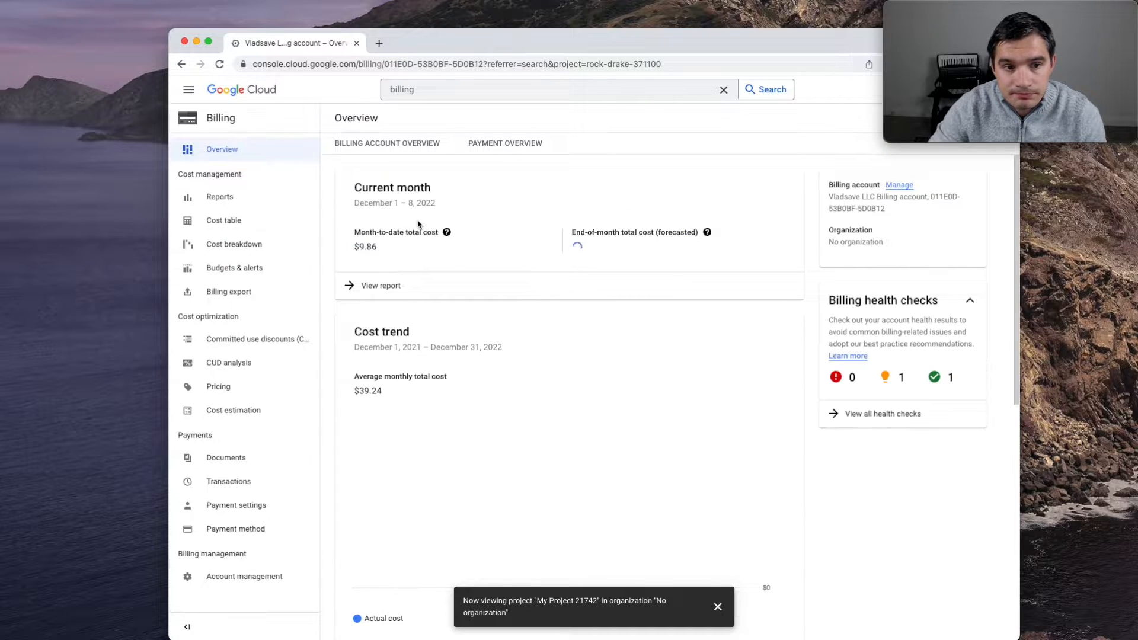
scroll(273, 288, down, 1)
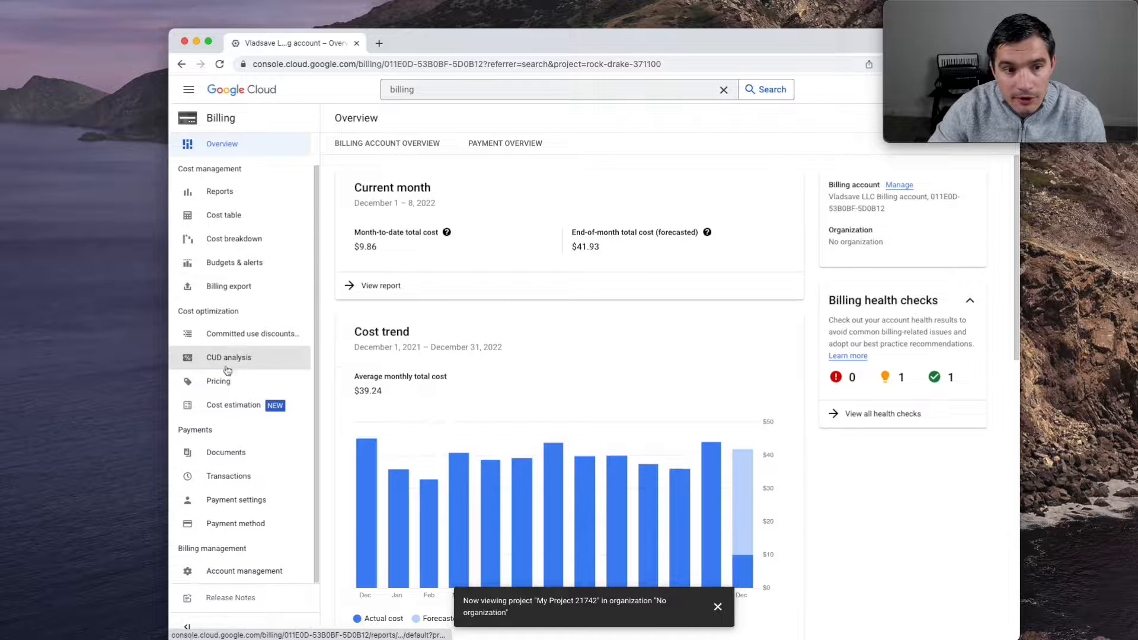
click(238, 570)
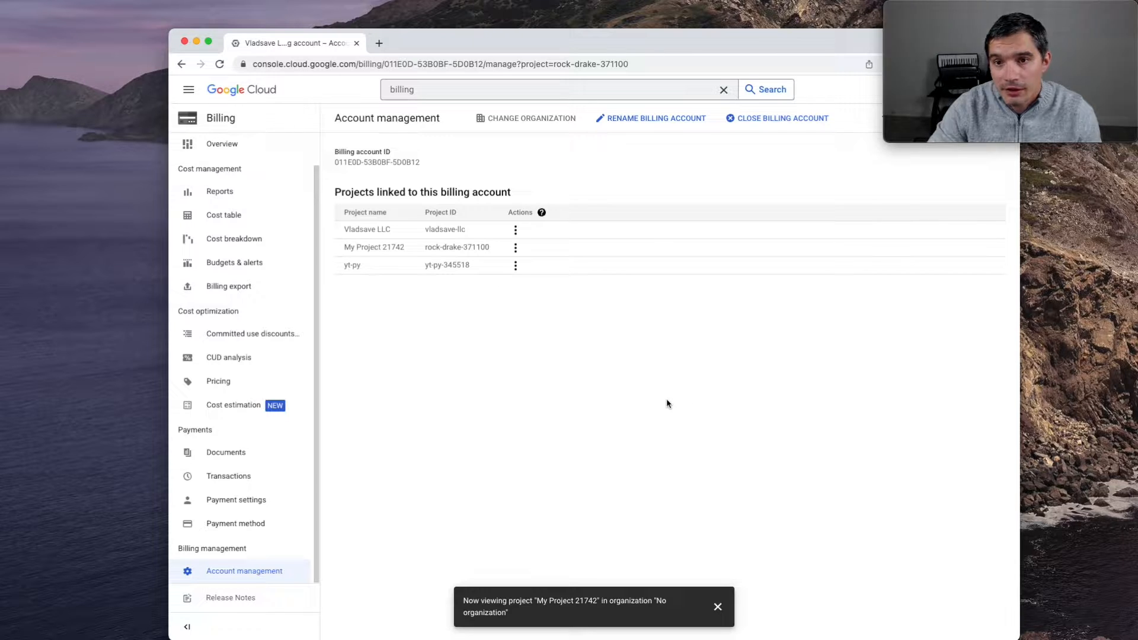
Step: Find the Cloud SQL service and start creating an instance with the MySQL engine
click(724, 90)
text(sql)
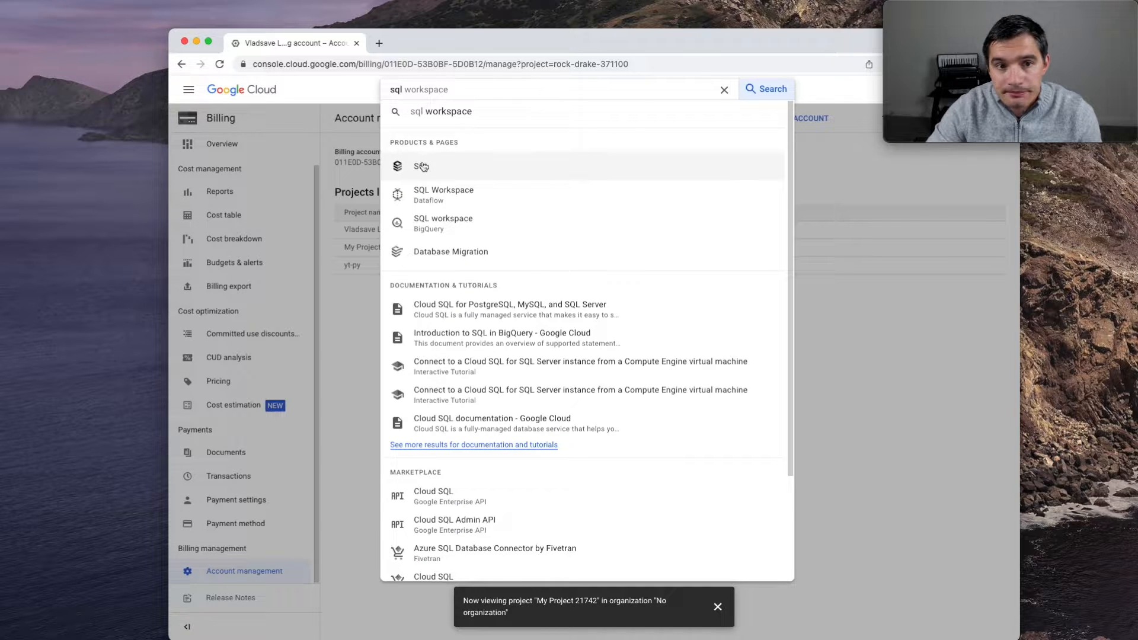
click(423, 169)
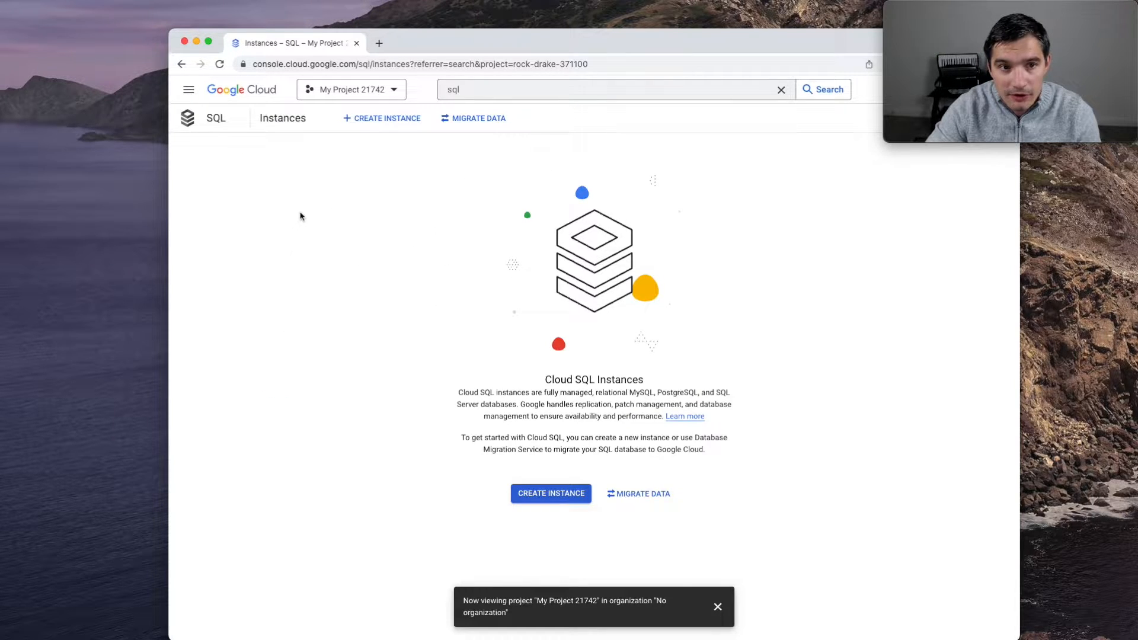
click(372, 121)
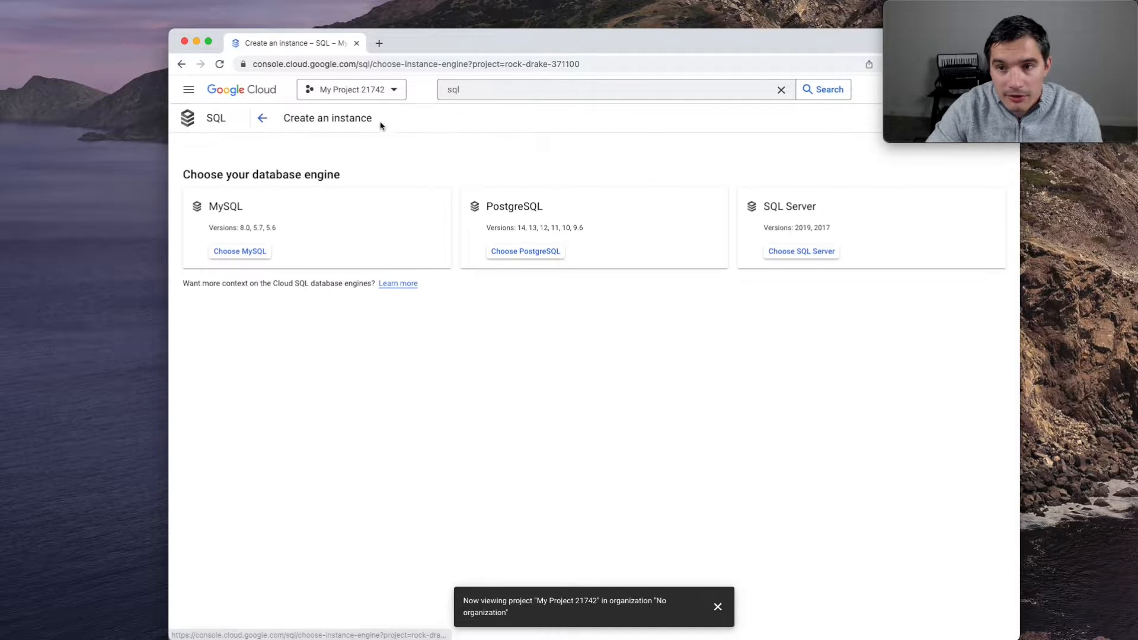
click(246, 251)
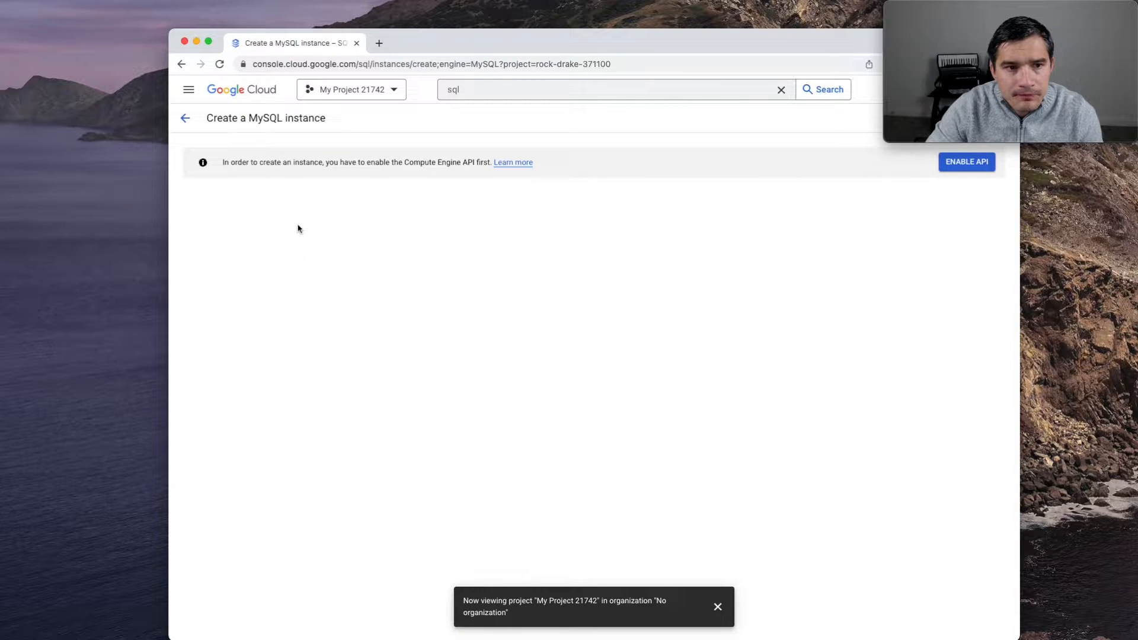
Step: Enable the Compute Engine API required for creating the MySQL instance
drag(229, 165, 427, 166)
click(424, 170)
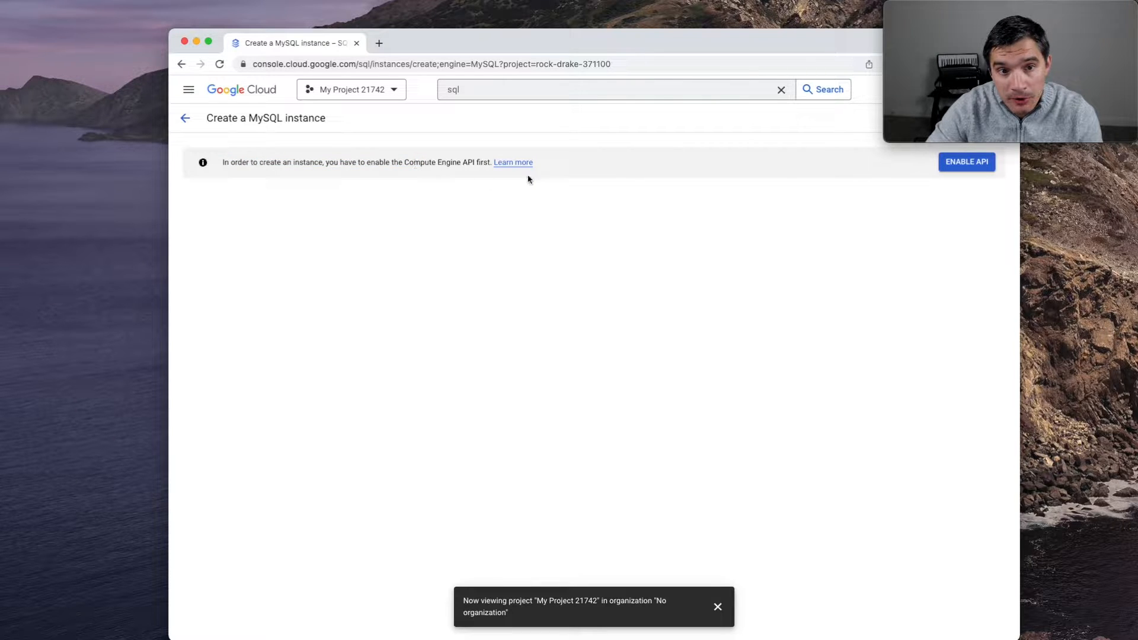
click(949, 165)
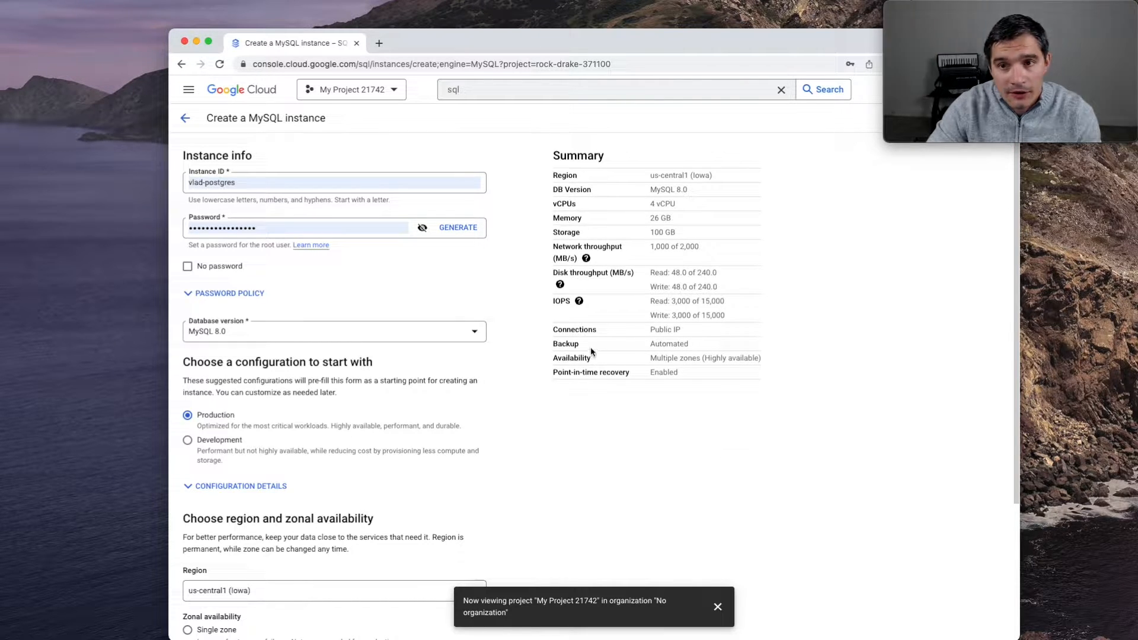
Step: Replace the prefilled instance ID with gce-sql
click(268, 182)
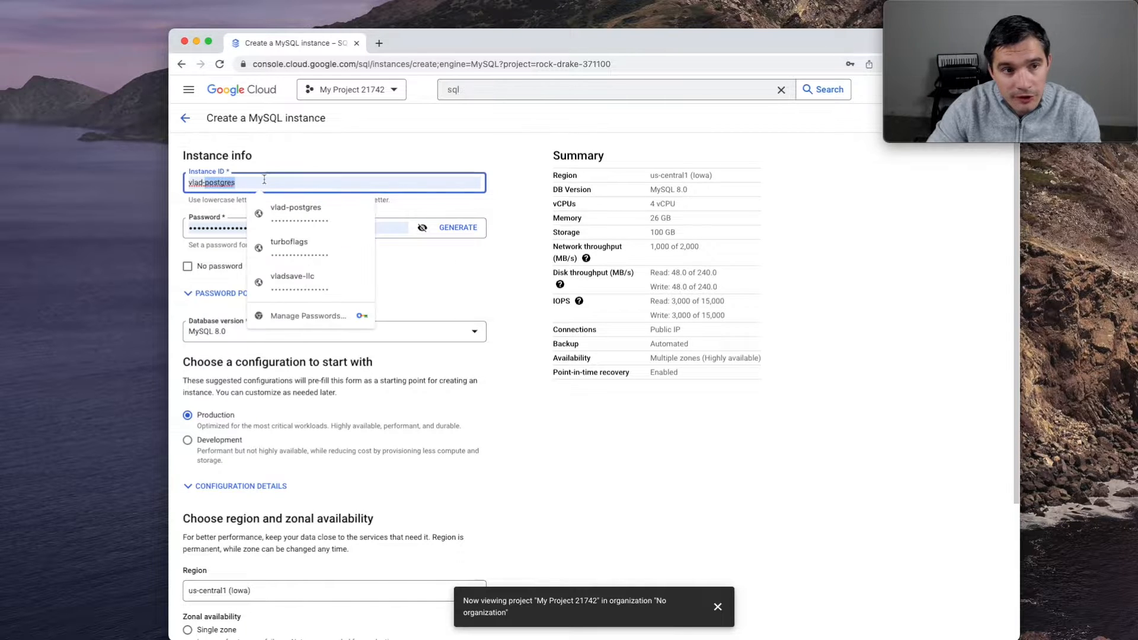
triple_click(257, 181)
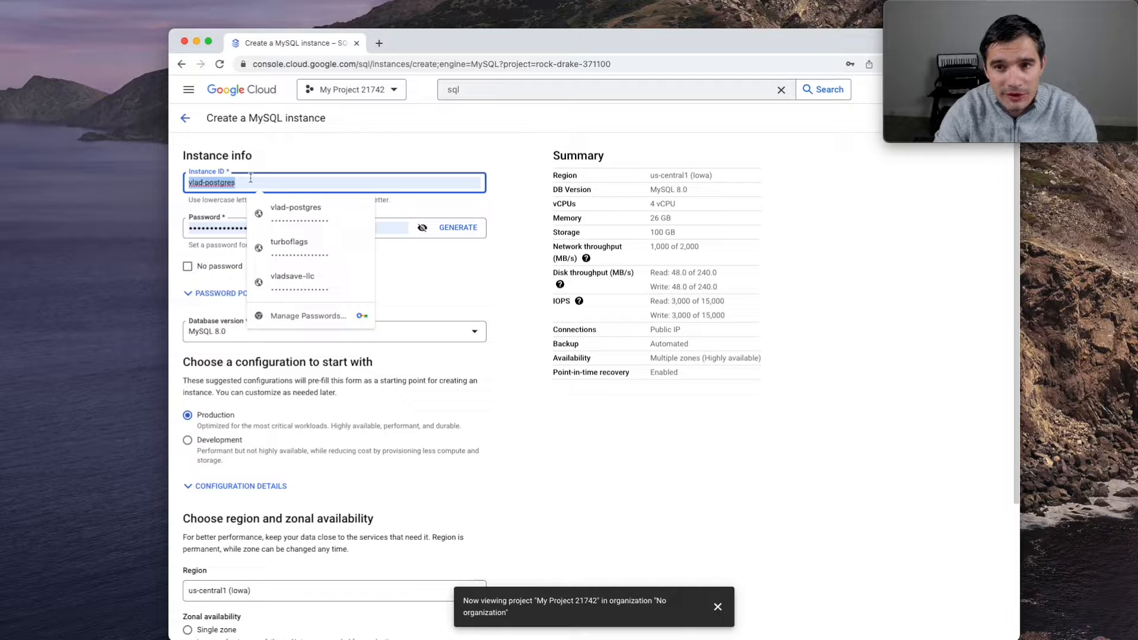
key(BackSpace)
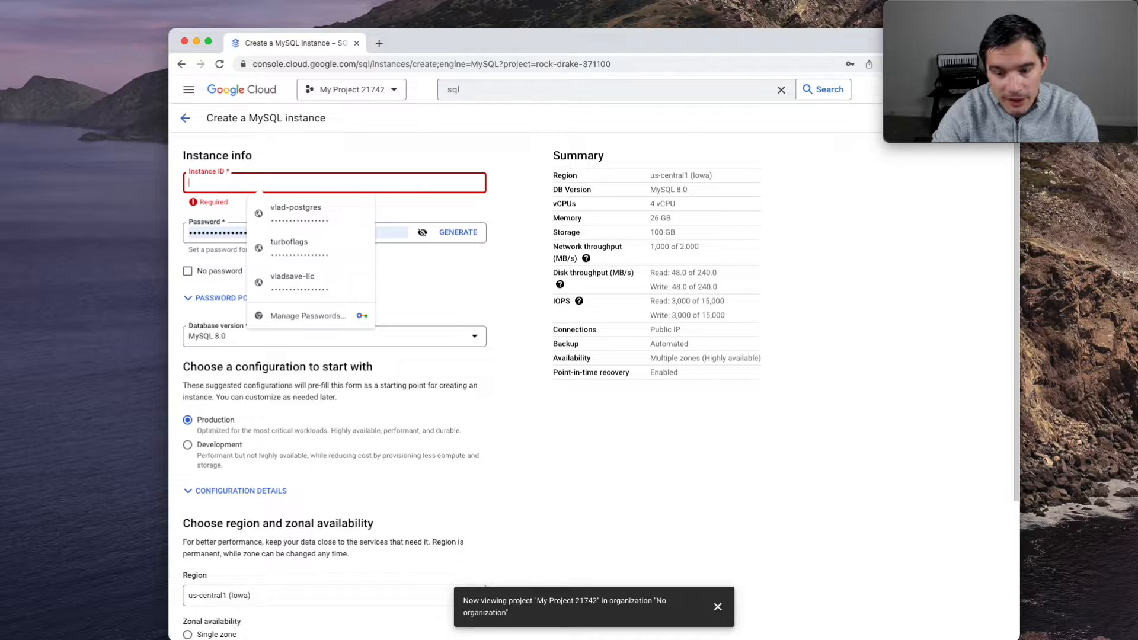
text(gce-sql)
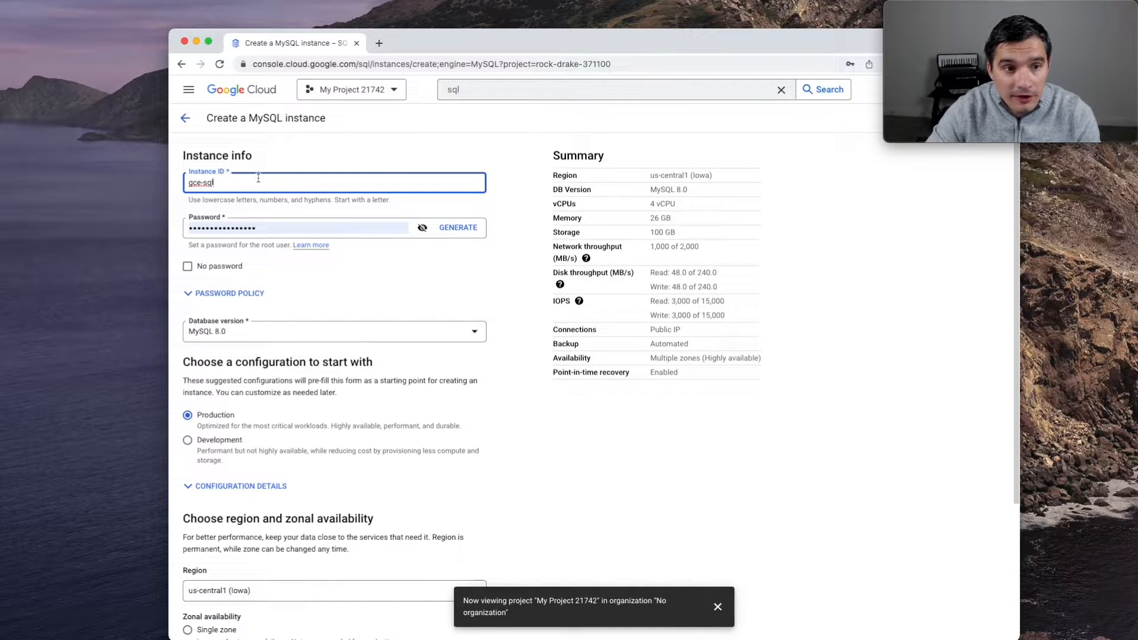
Step: Generate a password for the root user, then reveal and select it in the password field
click(462, 232)
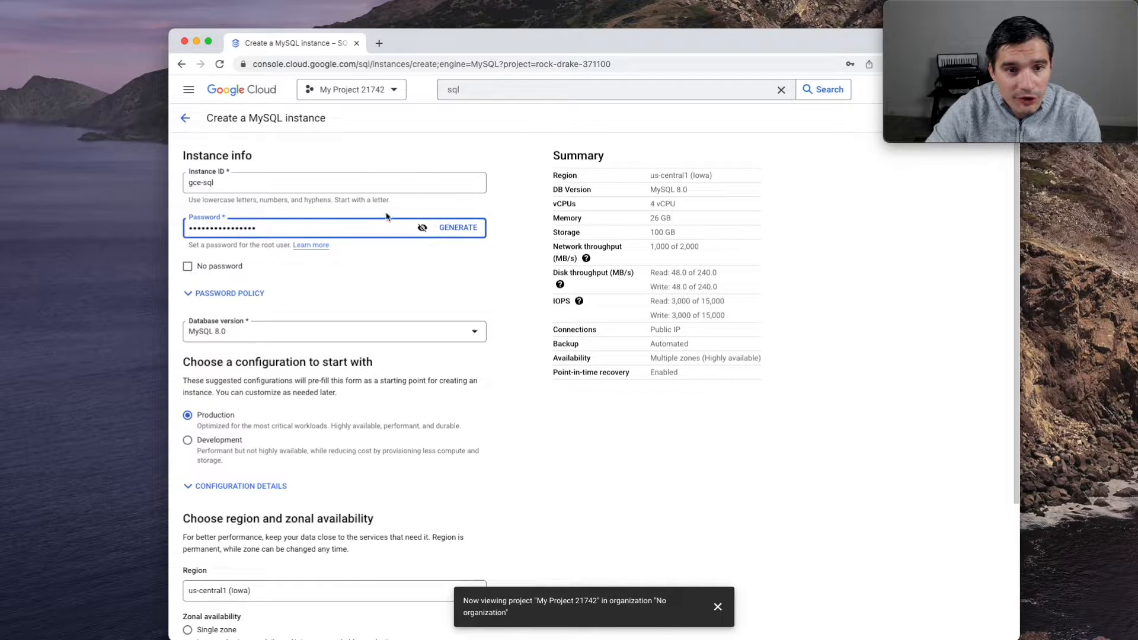
click(422, 228)
drag(279, 228, 176, 231)
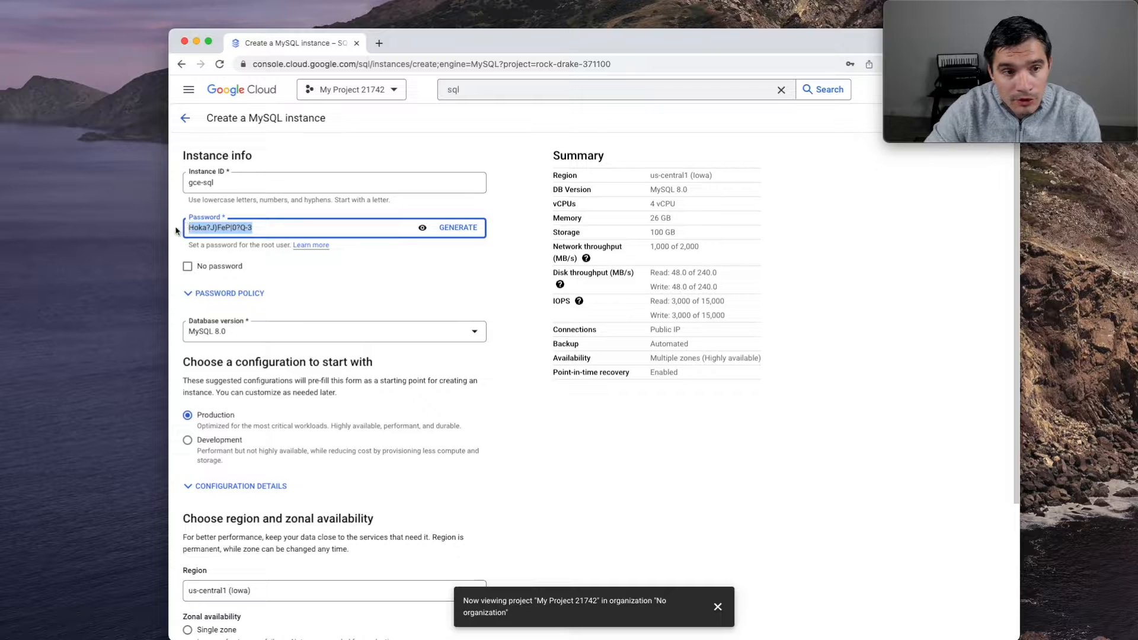
scroll(958, 358, down, 1)
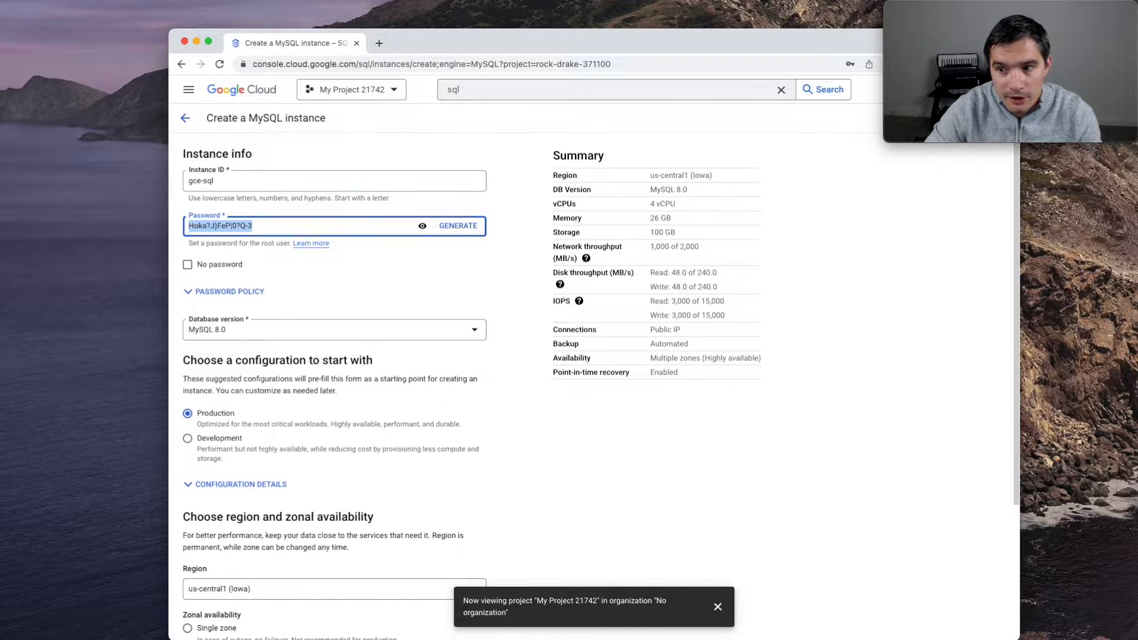
key(super+Tab)
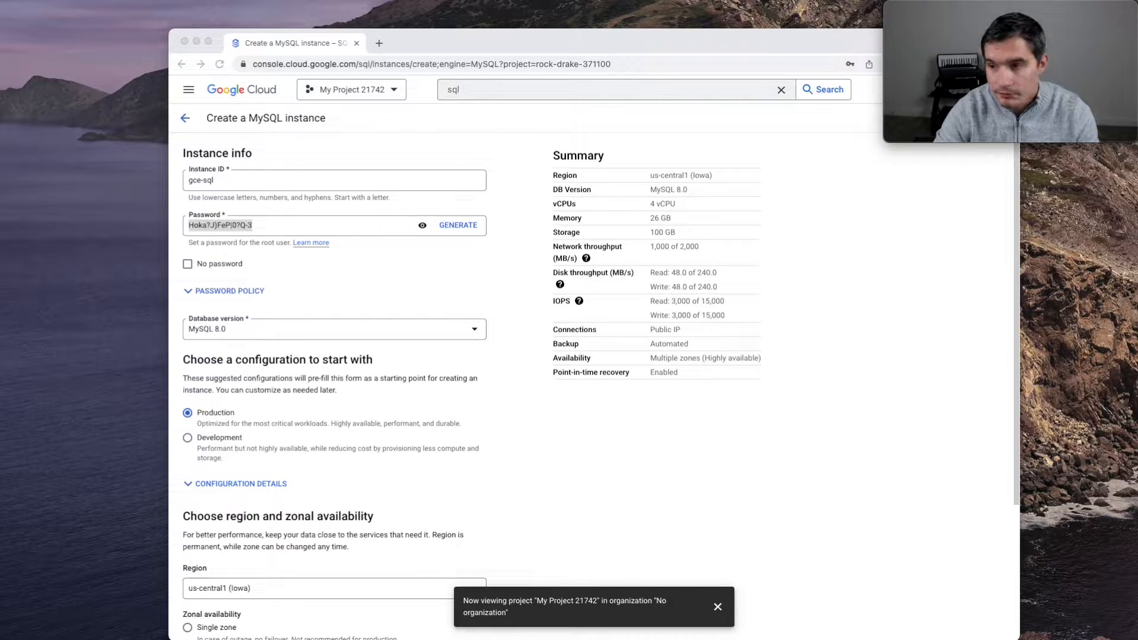
scroll(367, 288, down, 1)
click(439, 288)
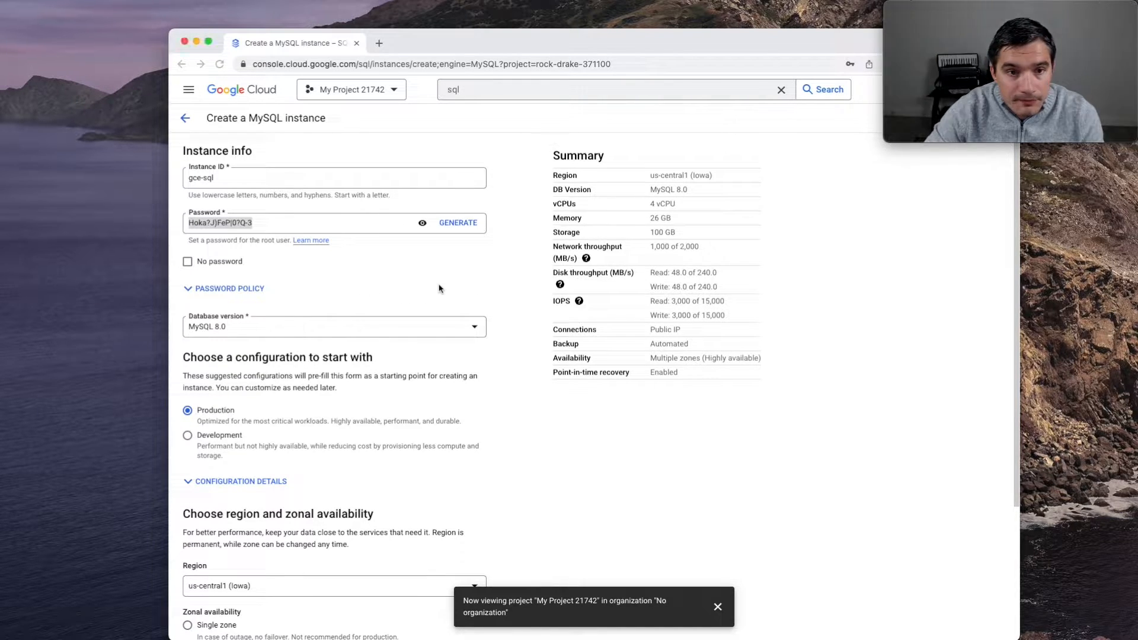
Step: Check the database version selection for the MySQL instance
scroll(356, 296, down, 2)
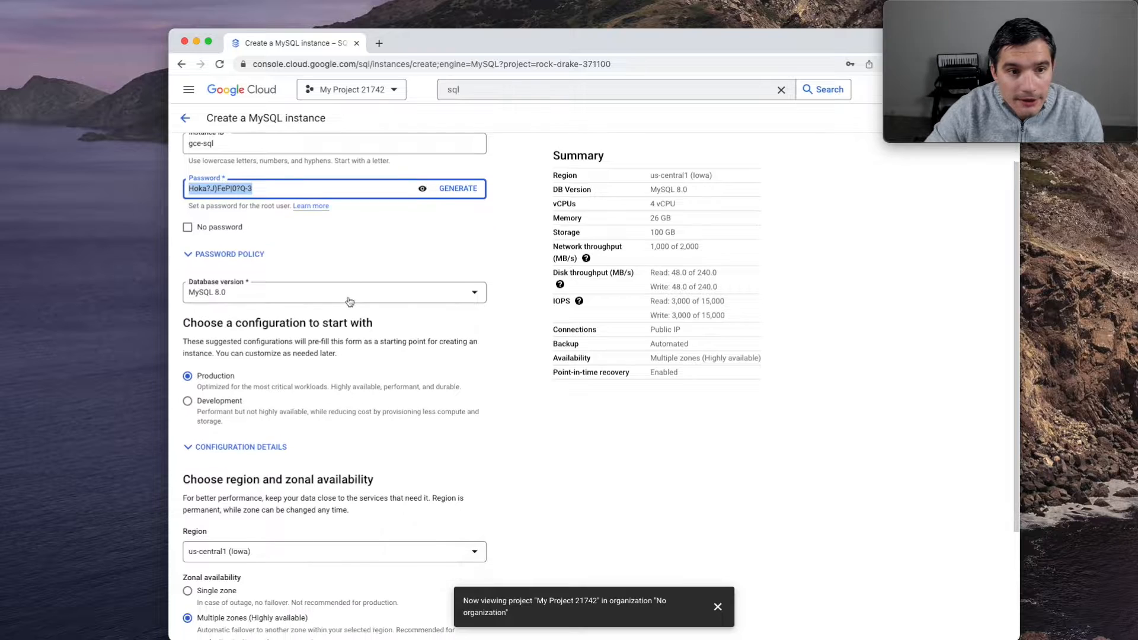
click(304, 294)
click(302, 298)
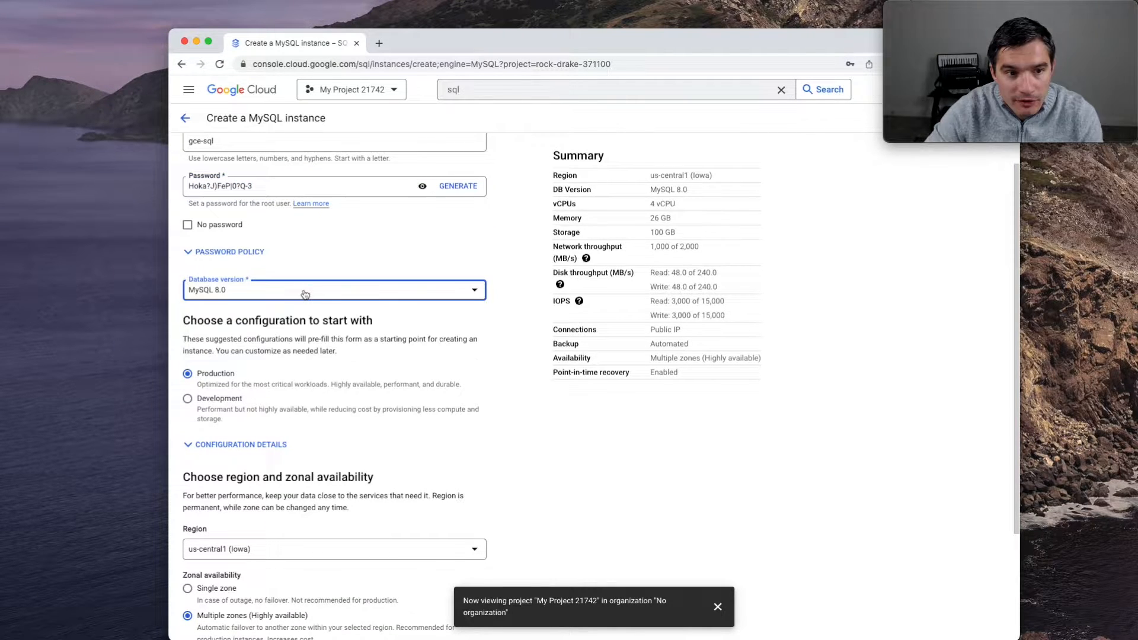
scroll(362, 308, down, 1)
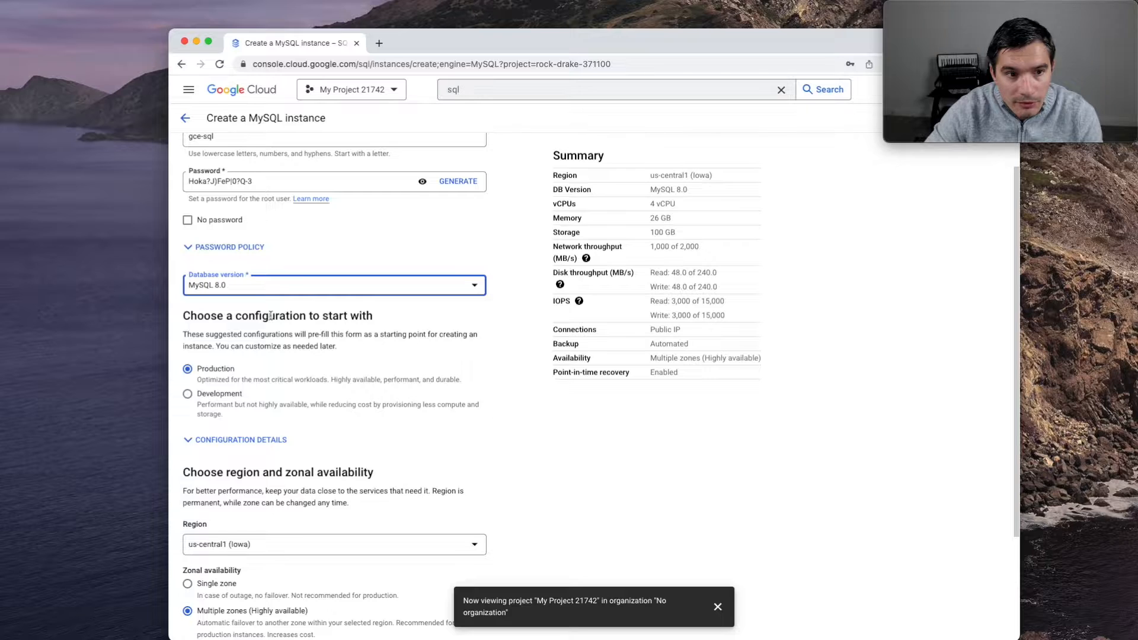
Step: Set the instance's region to us-west4 (Las Vegas)
scroll(270, 316, down, 5)
scroll(293, 353, down, 1)
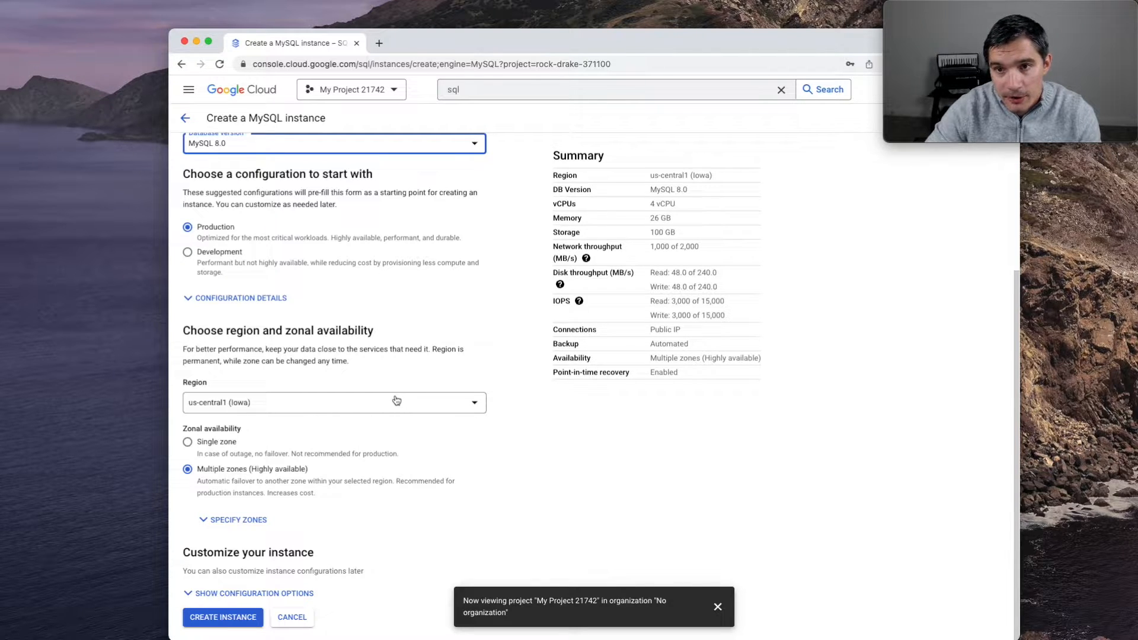
click(370, 402)
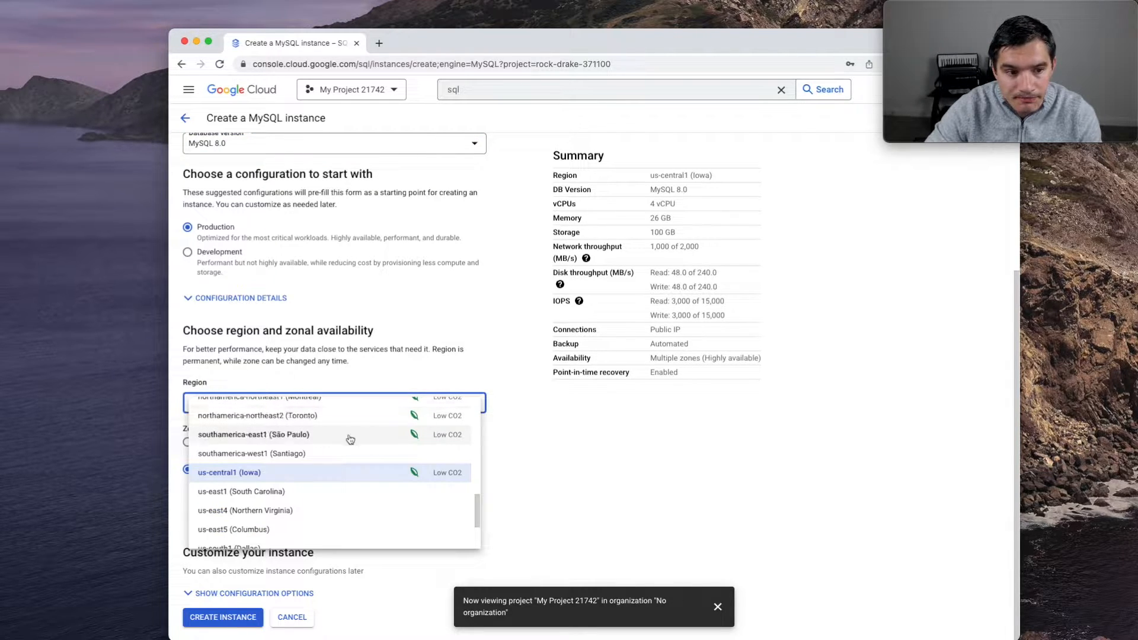
scroll(345, 452, down, 1)
scroll(343, 456, down, 3)
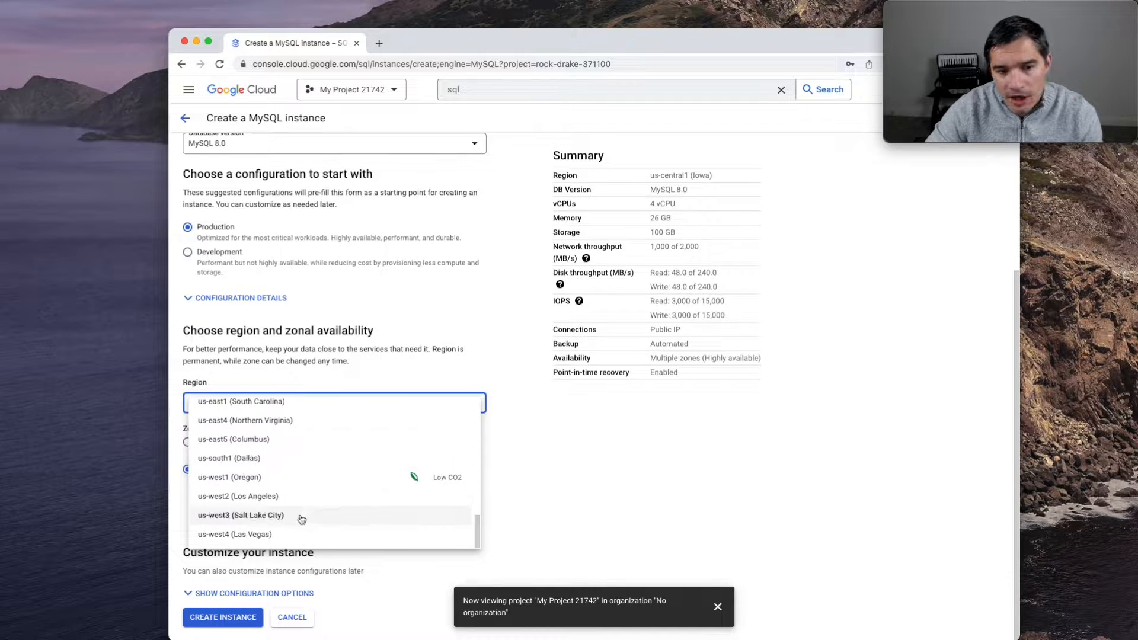
click(274, 537)
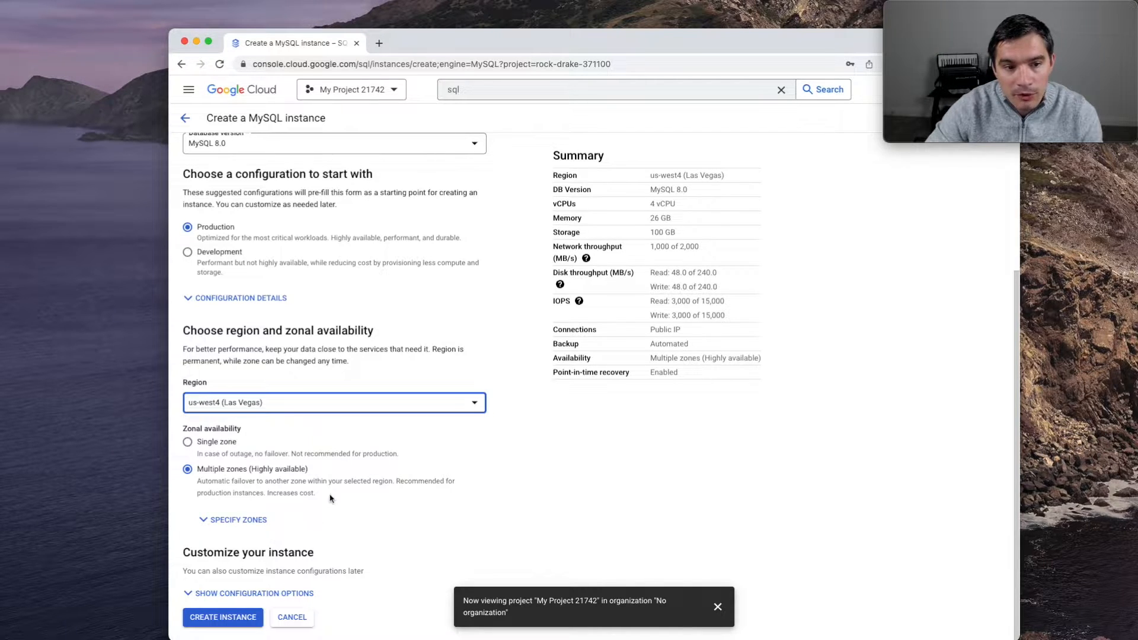
Step: Set the zonal availability to Single zone and apply the Development starting configuration, dismissing the notification
click(188, 442)
click(191, 474)
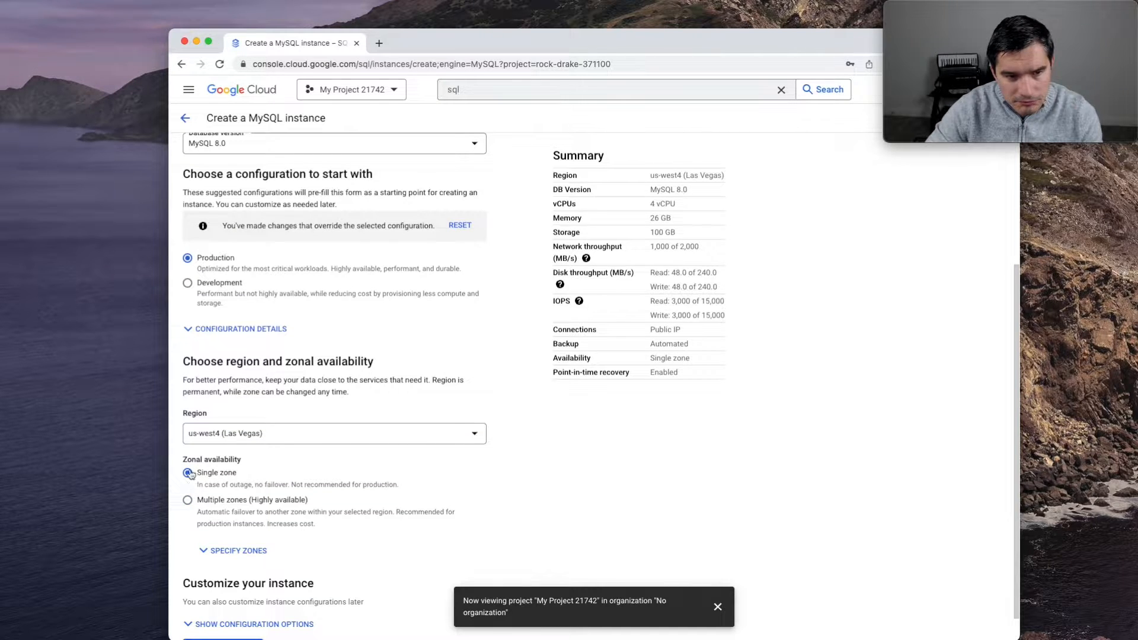
click(187, 282)
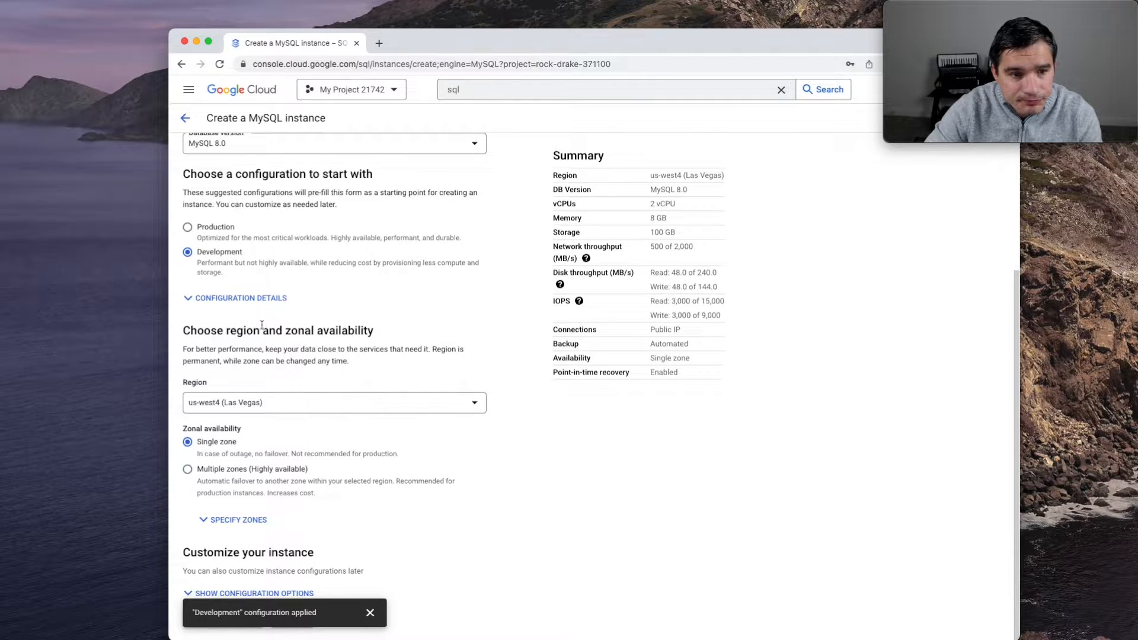
click(370, 612)
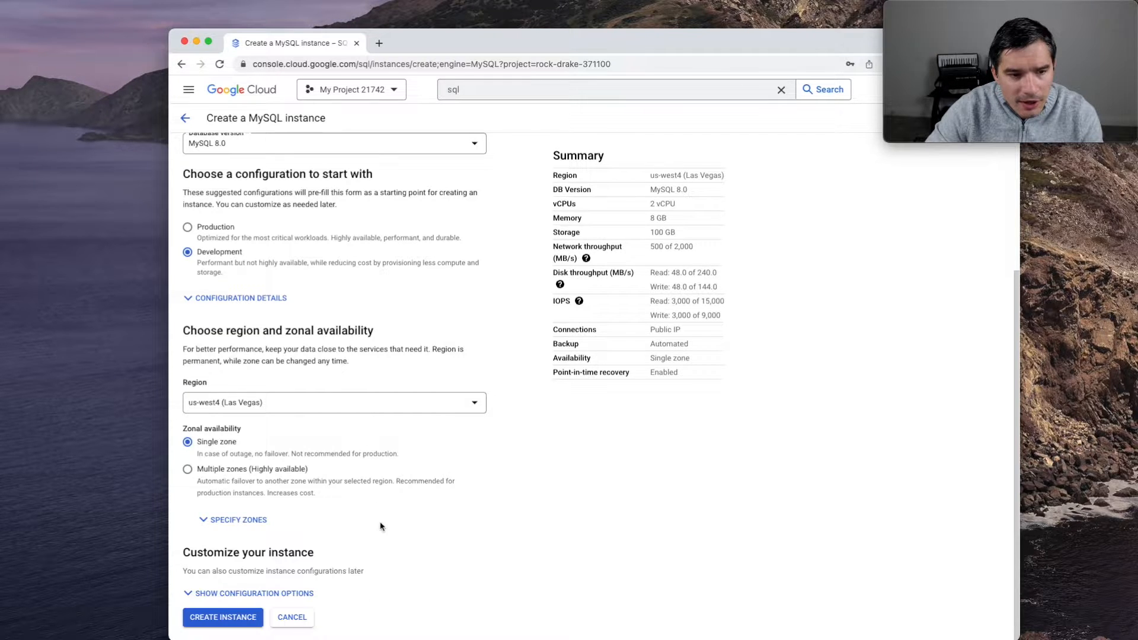
Step: Show the customization options and set the instance's machine type to Shared core
click(246, 594)
scroll(287, 501, down, 2)
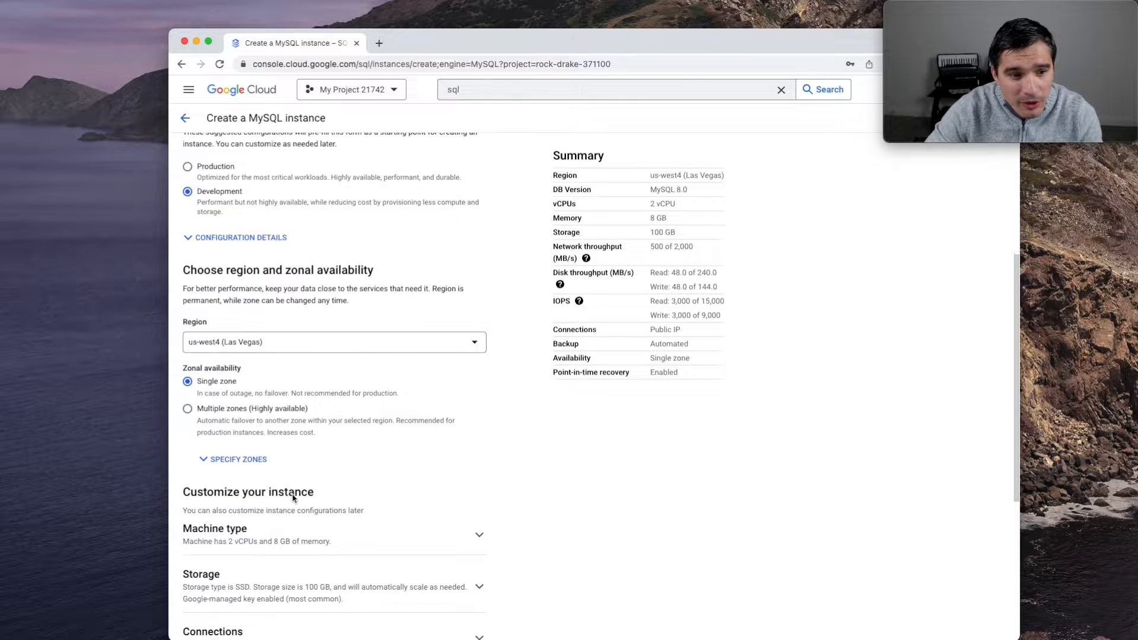
scroll(293, 498, down, 2)
click(478, 477)
scroll(515, 511, down, 1)
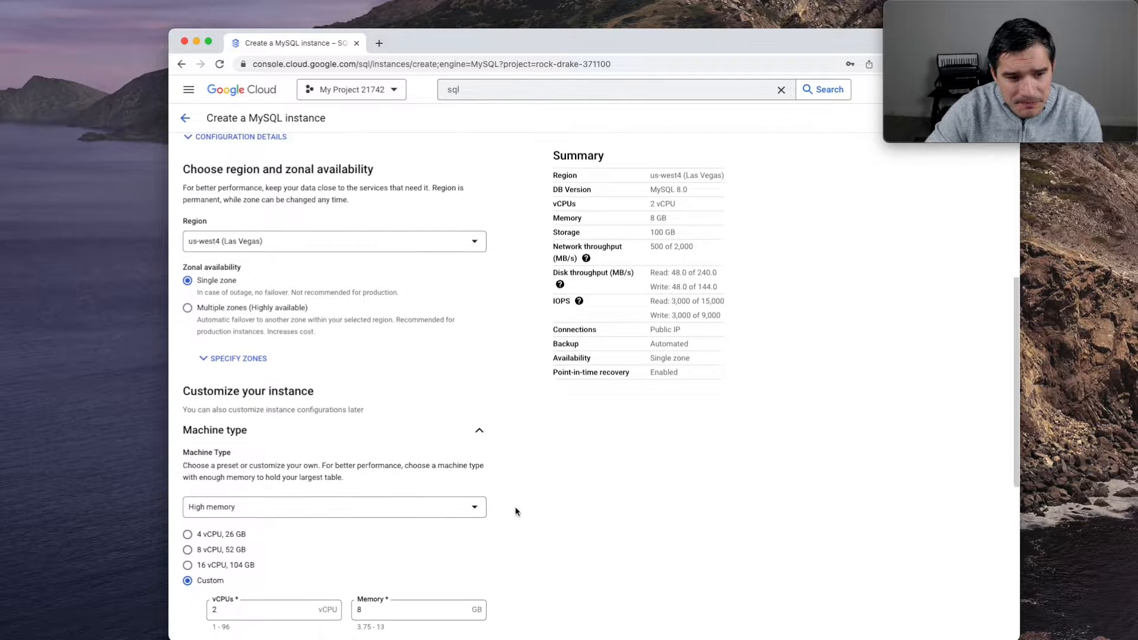
scroll(515, 512, down, 1)
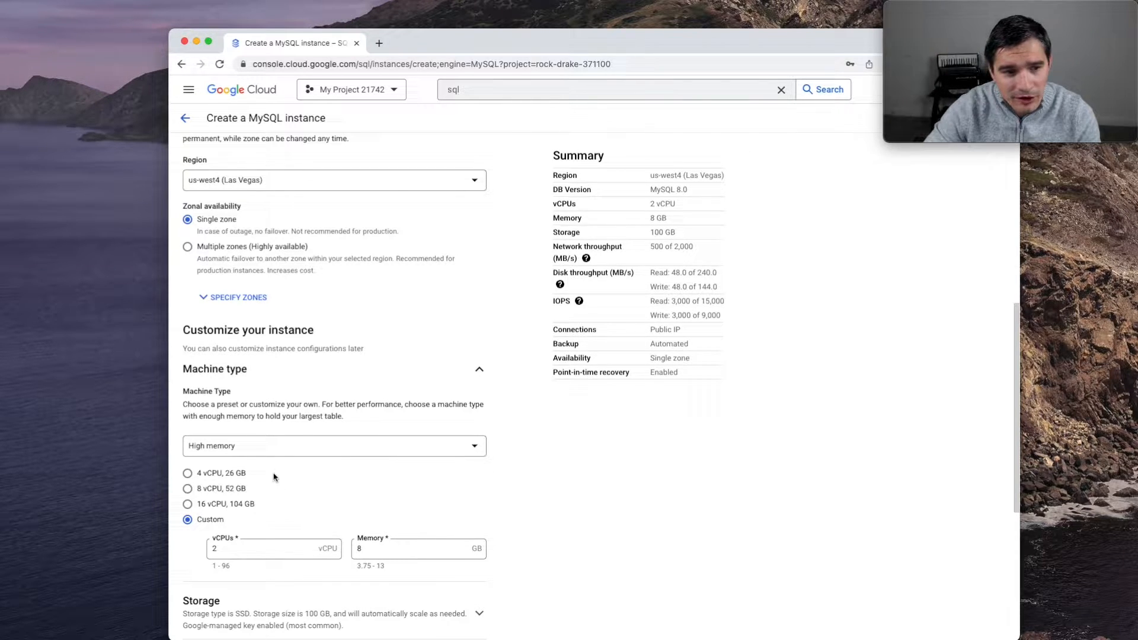
click(265, 453)
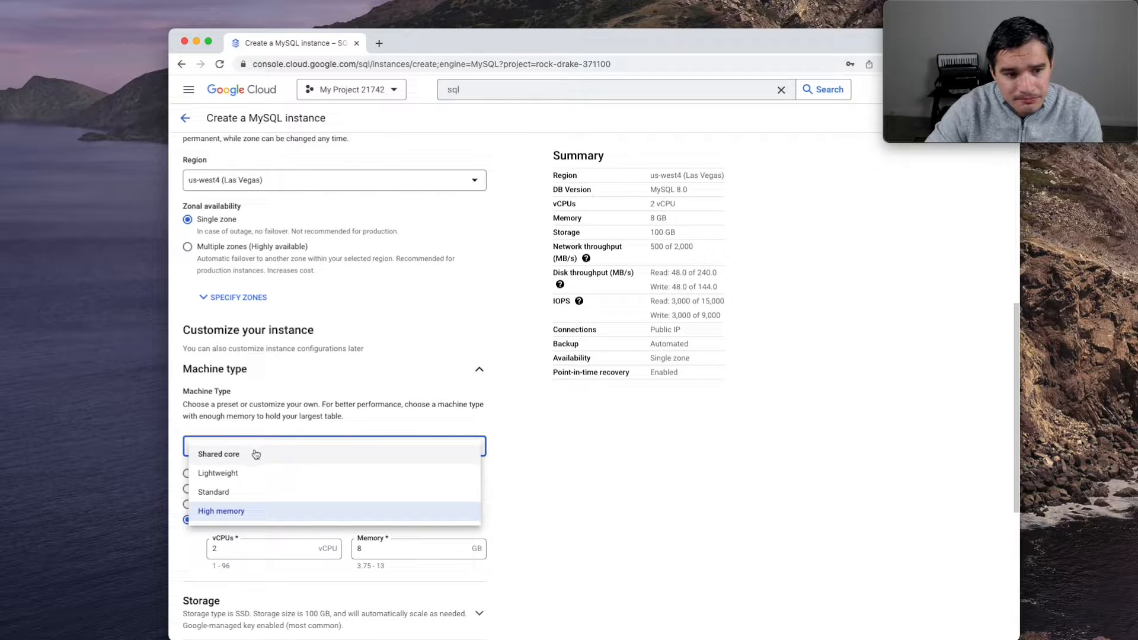
click(231, 454)
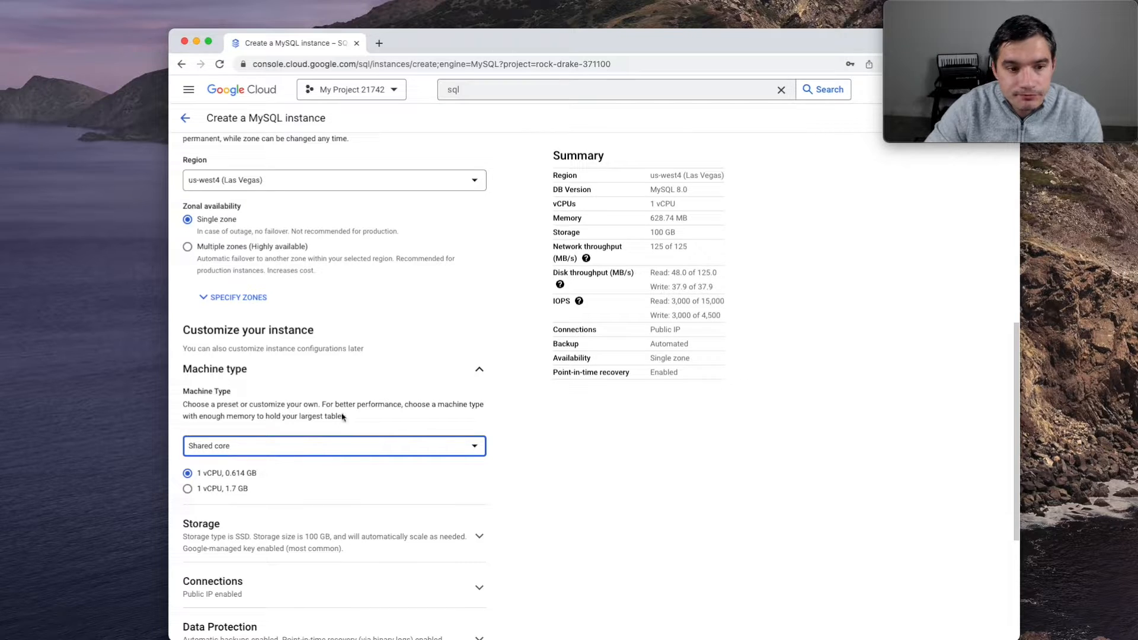
Step: Search the web for cloud sql pricing in a separate browser tab and open the official Cloud SQL pricing page
click(379, 42)
text(sc)
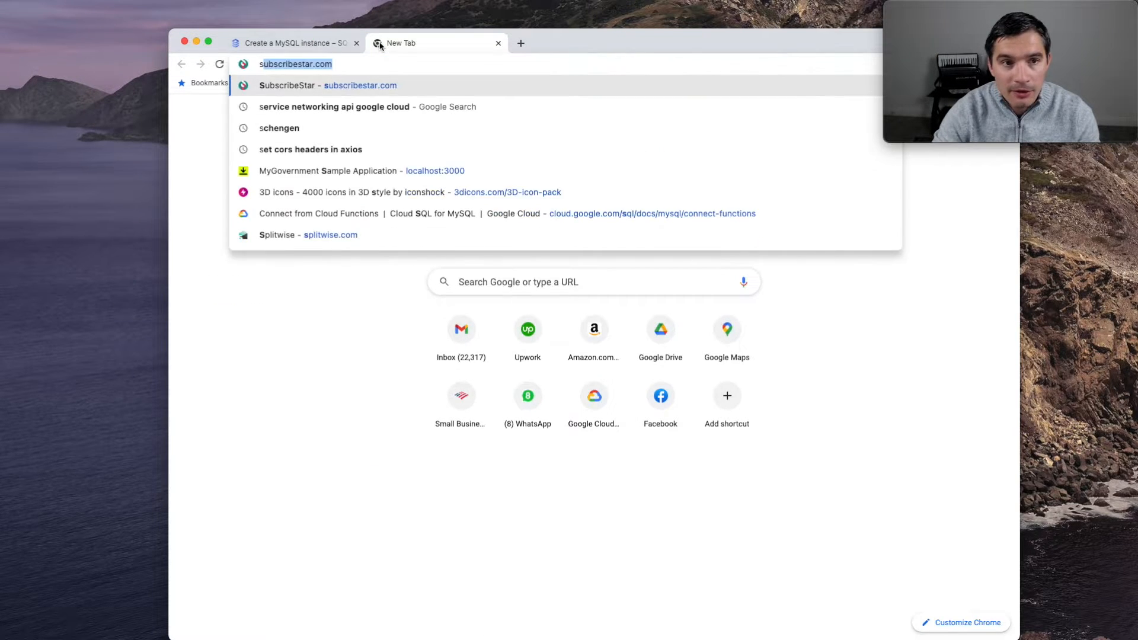
key(BackSpace)
key(BackSpace)
key(BackSpace)
text(cloud sql pric)
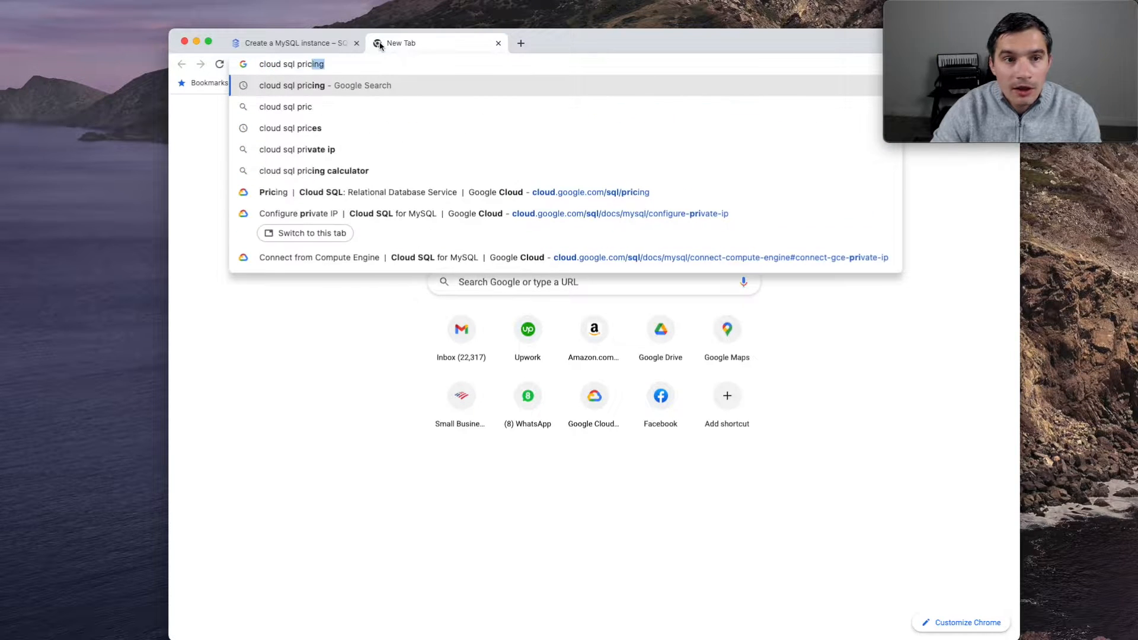
key(Return)
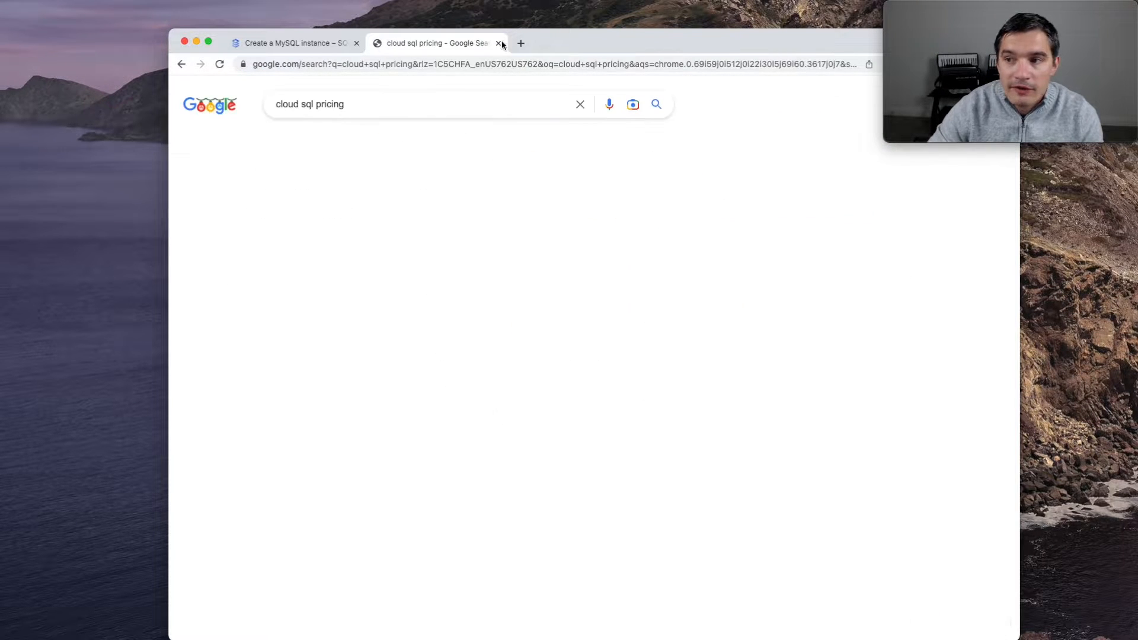
click(508, 212)
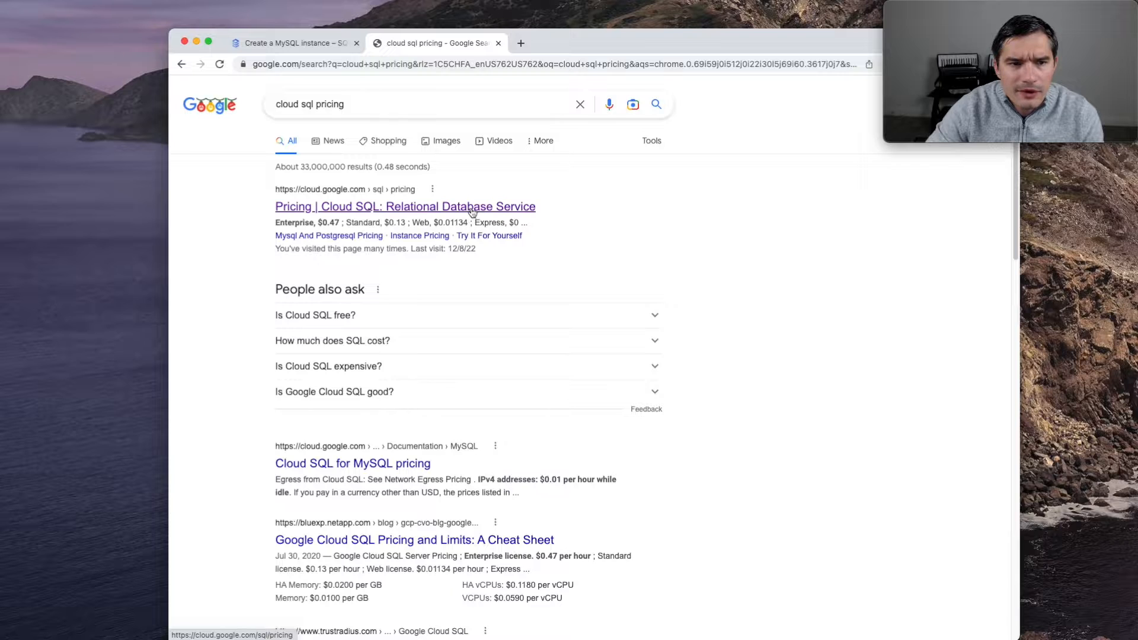
Step: Examine the hourly vCPU and memory prices for the Las Vegas (us-west4) region
scroll(562, 286, down, 7)
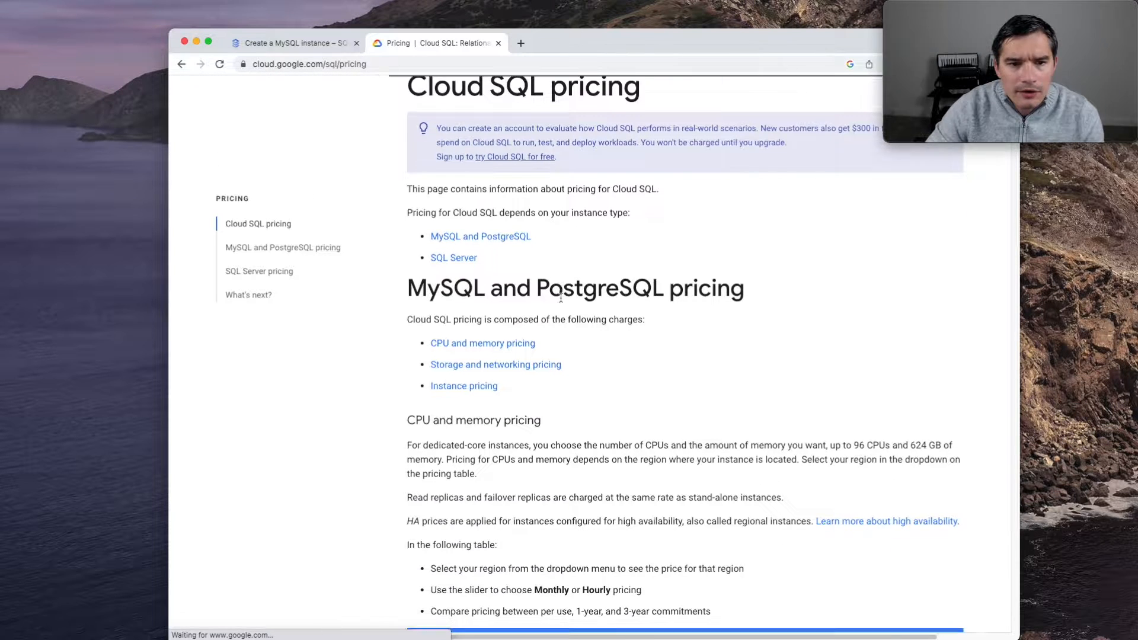
scroll(563, 305, down, 1)
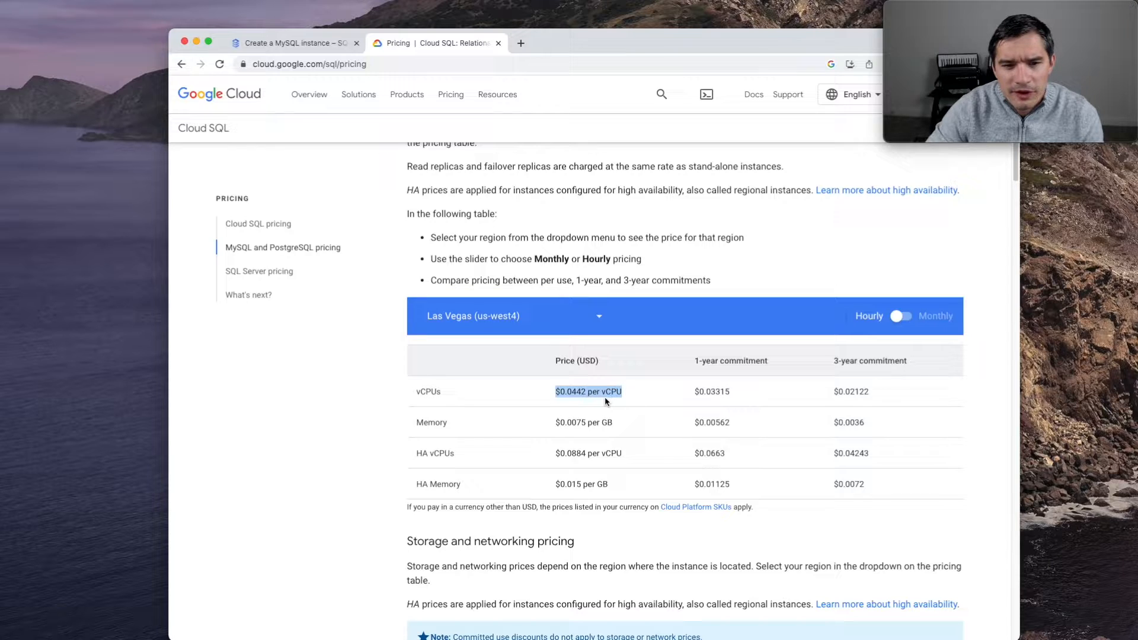
scroll(574, 413, down, 1)
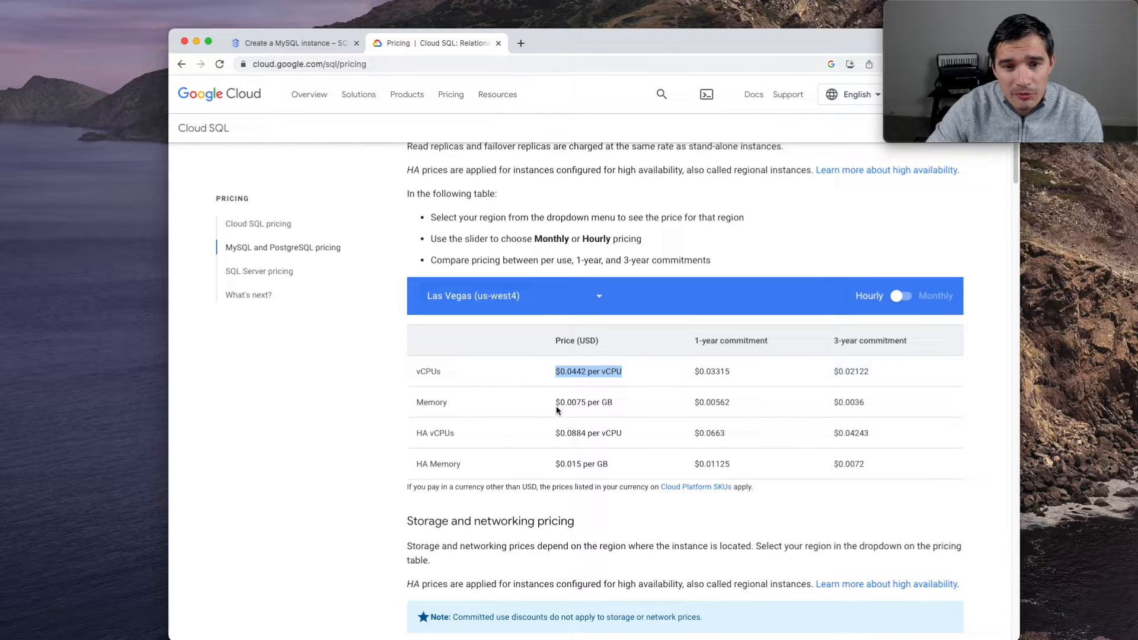
drag(560, 407, 578, 404)
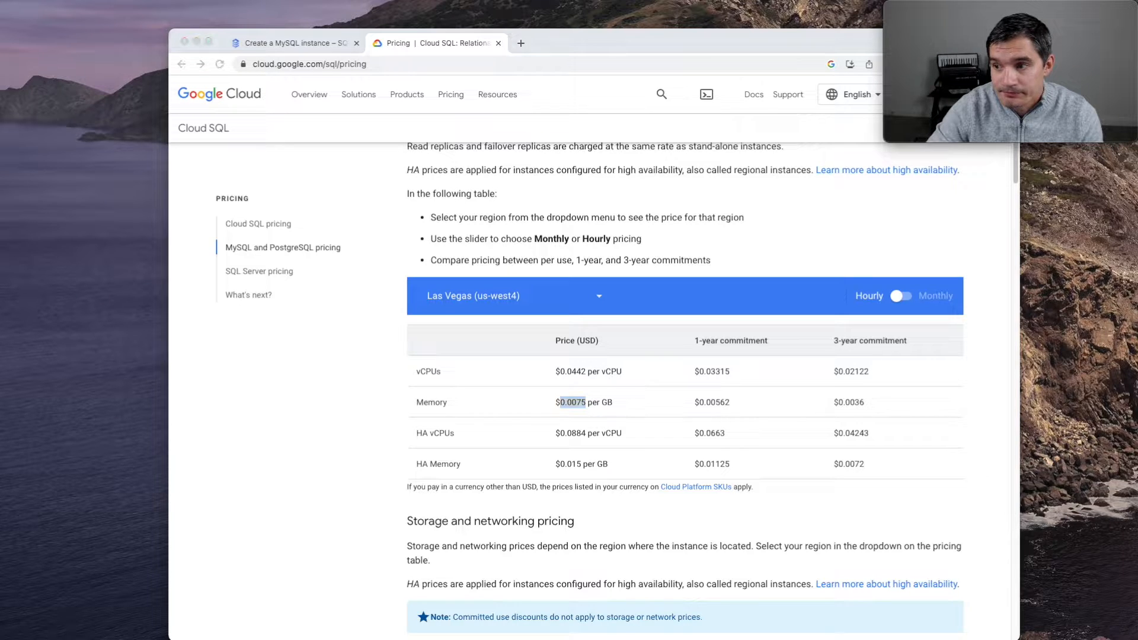
Step: Check the chosen machine type against the pricing table and enter the hourly vCPU price, 0.0442, in the Calculator app
click(1015, 296)
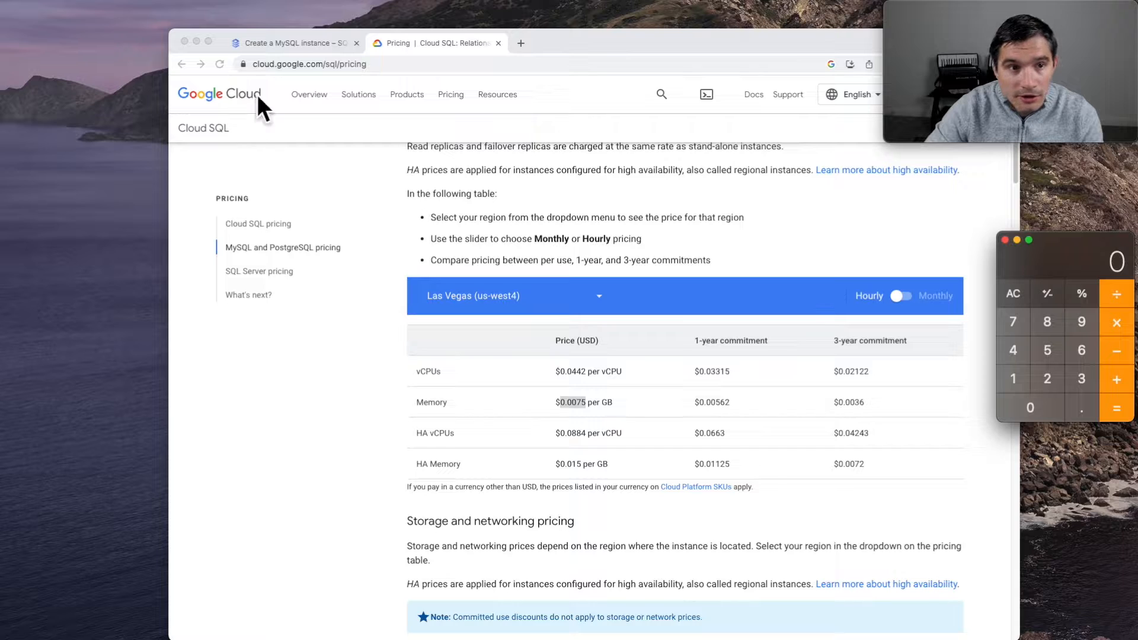
click(305, 48)
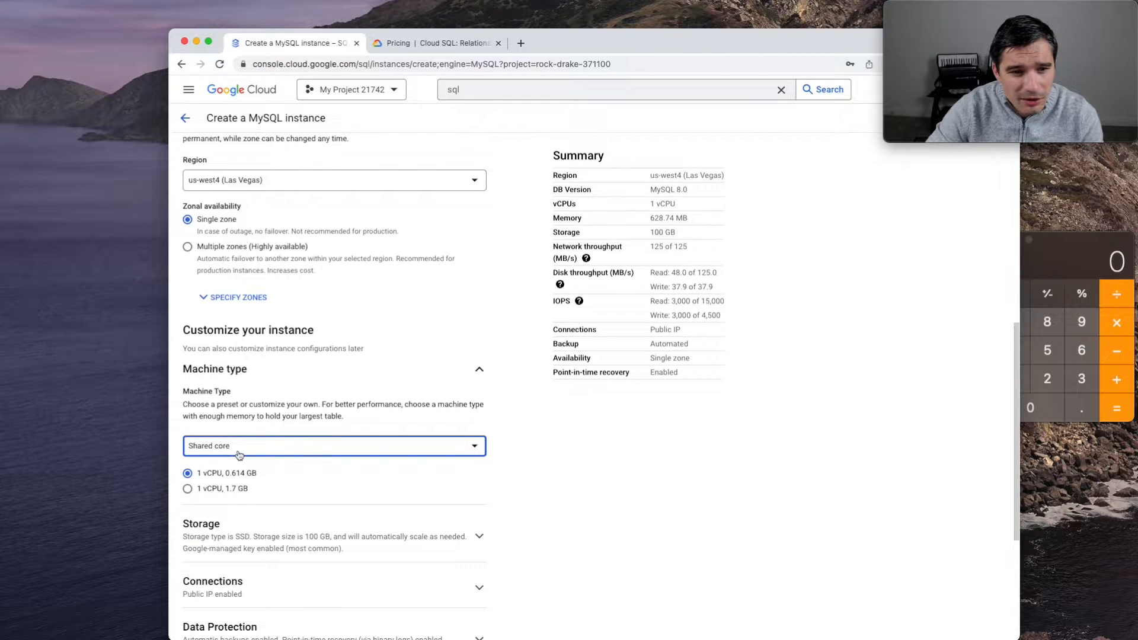
click(439, 43)
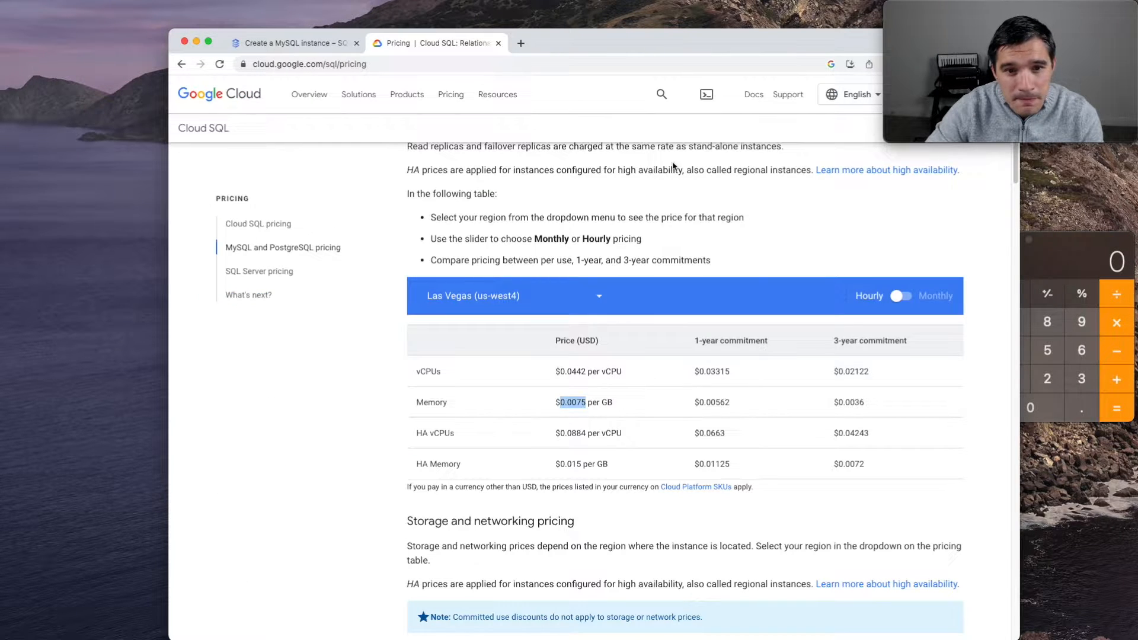
click(1069, 244)
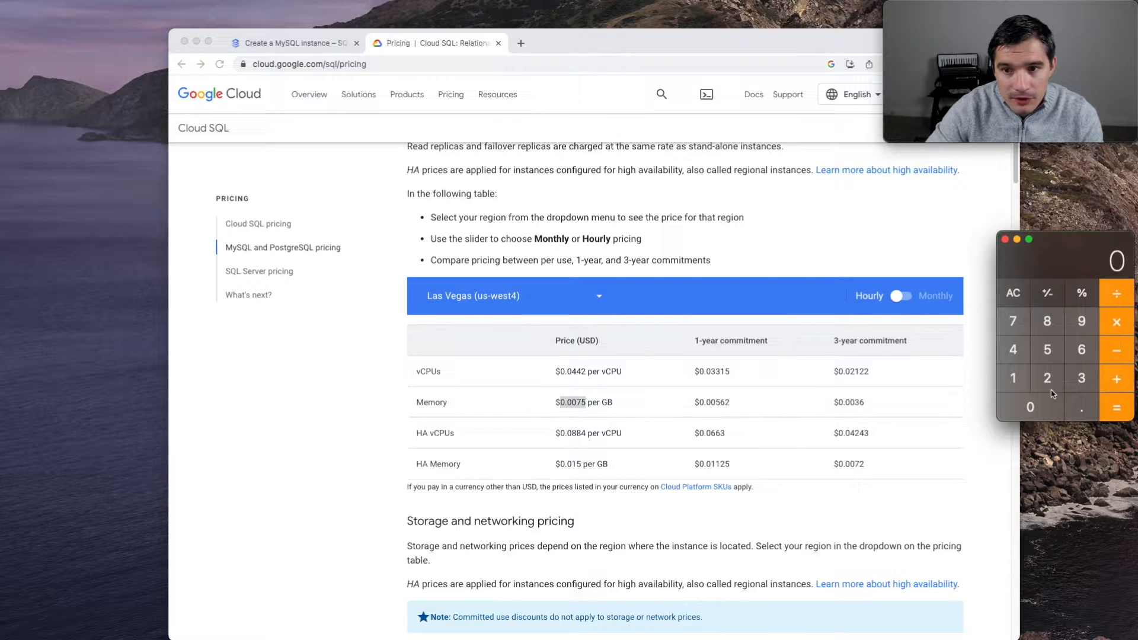
click(1078, 412)
click(1047, 412)
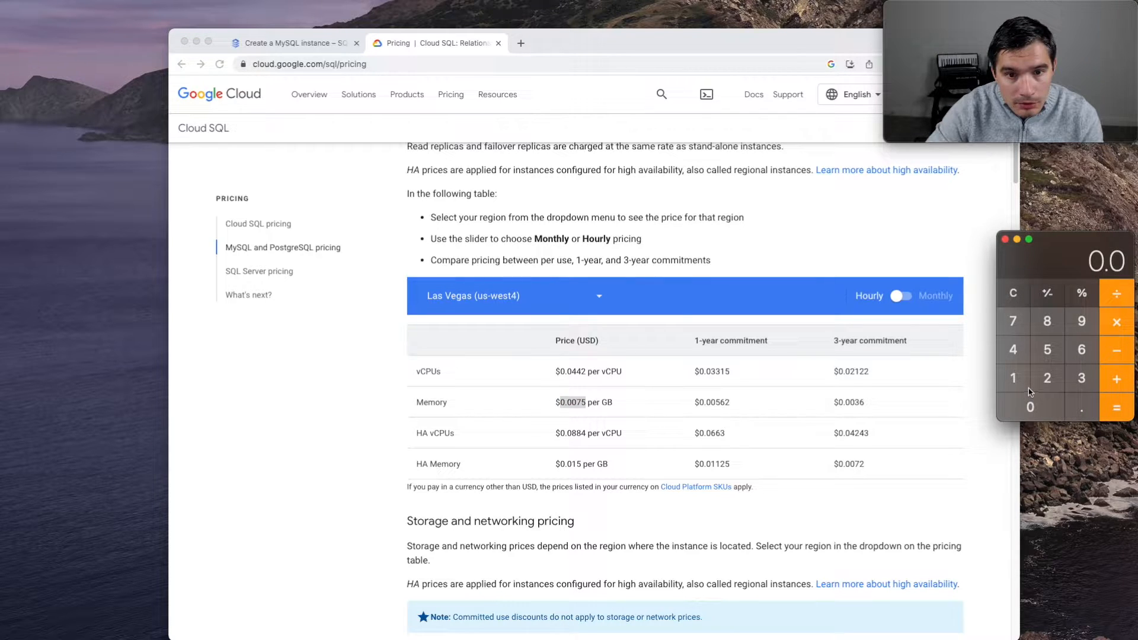
double_click(1014, 355)
click(1047, 378)
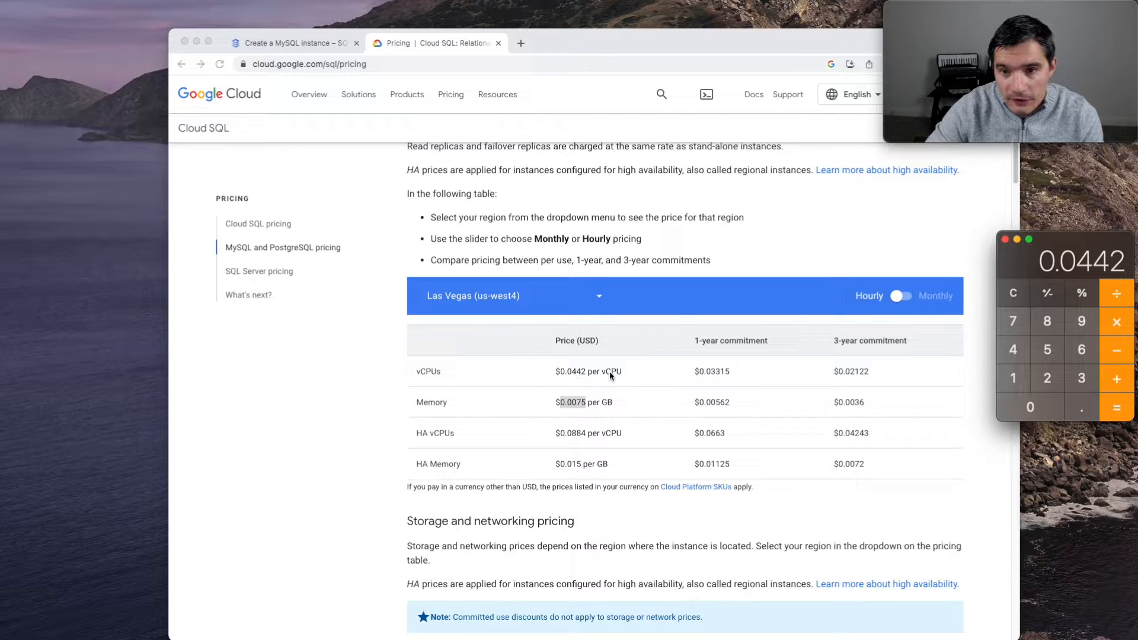
Step: Switch the CPU and memory pricing table to Monthly and check the price per vCPU
click(901, 299)
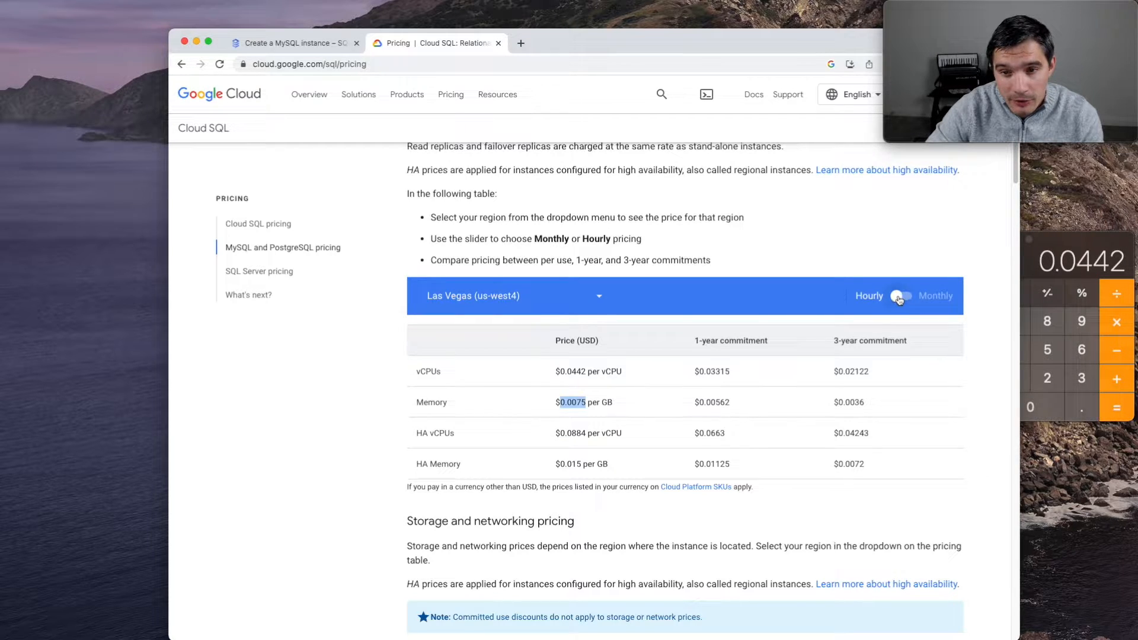
click(901, 298)
drag(556, 371, 606, 372)
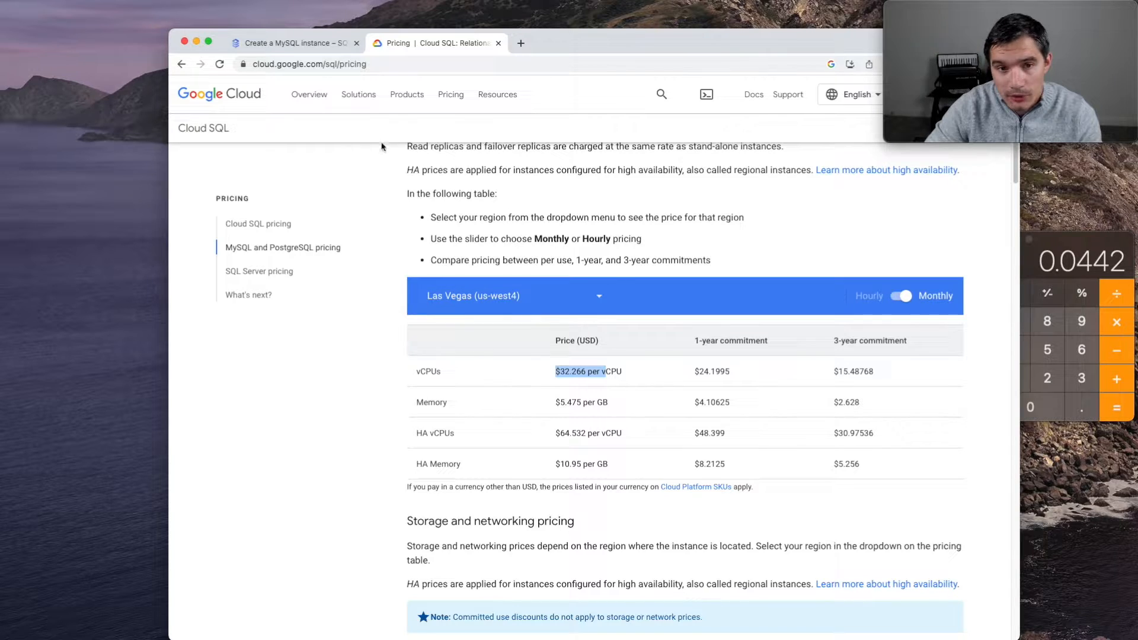
Step: Return to the MySQL instance form and set the storage capacity to 10 GB
click(294, 42)
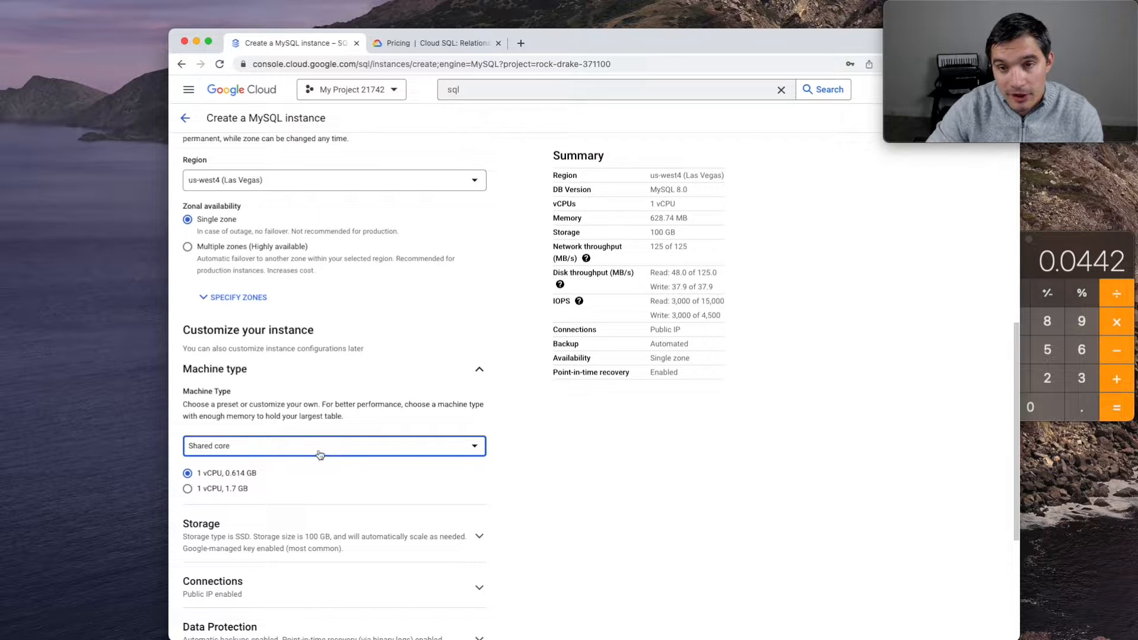
scroll(342, 492, down, 3)
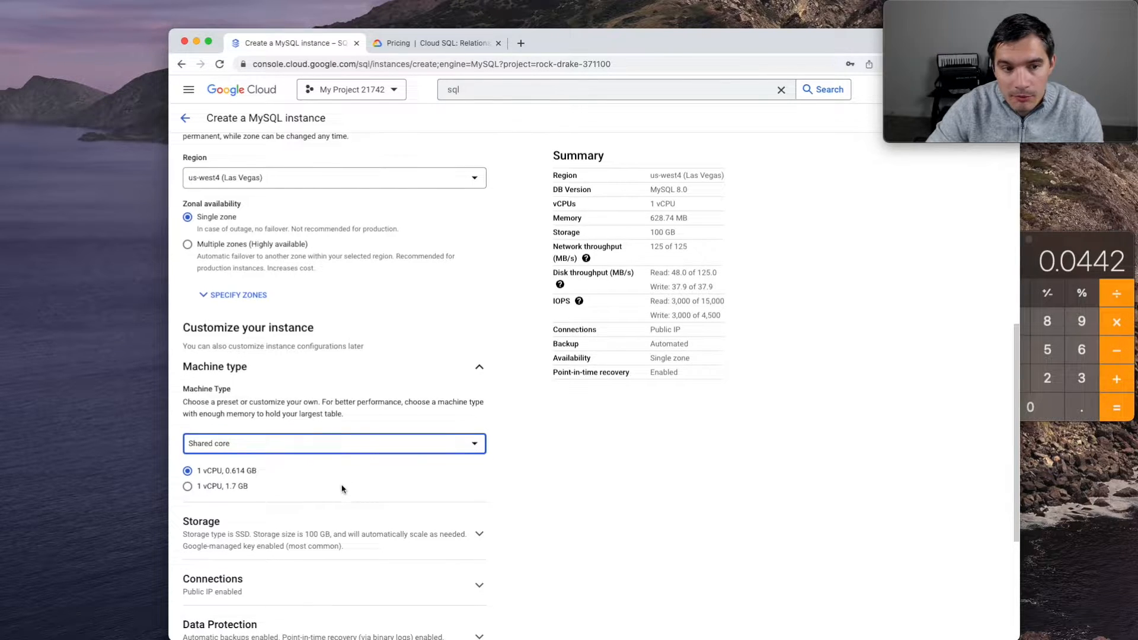
click(363, 477)
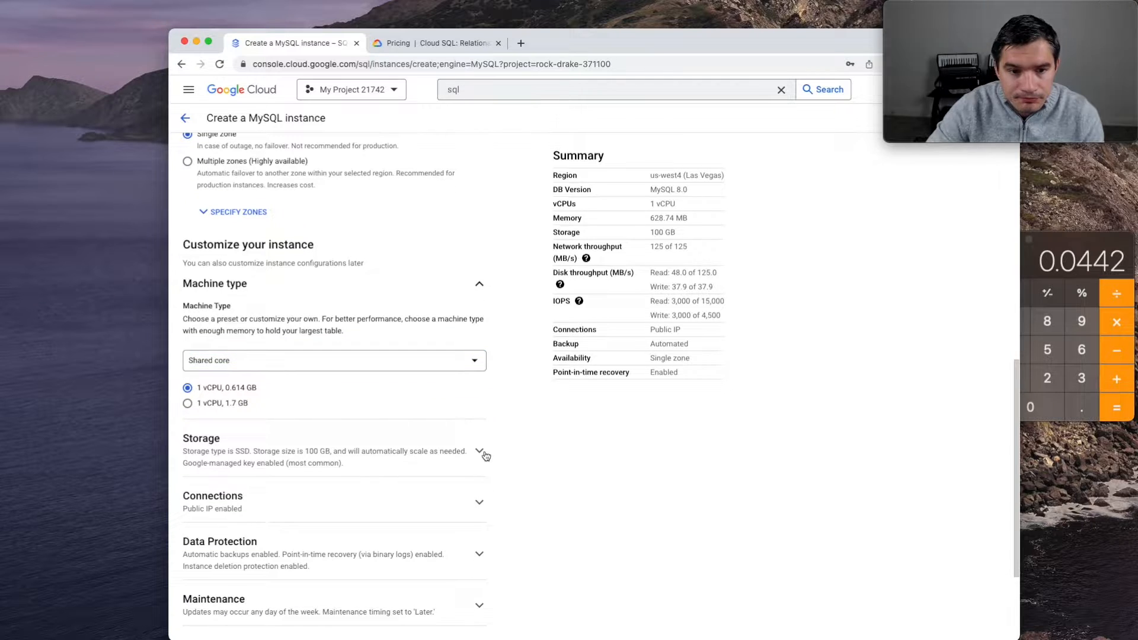
scroll(363, 409, down, 2)
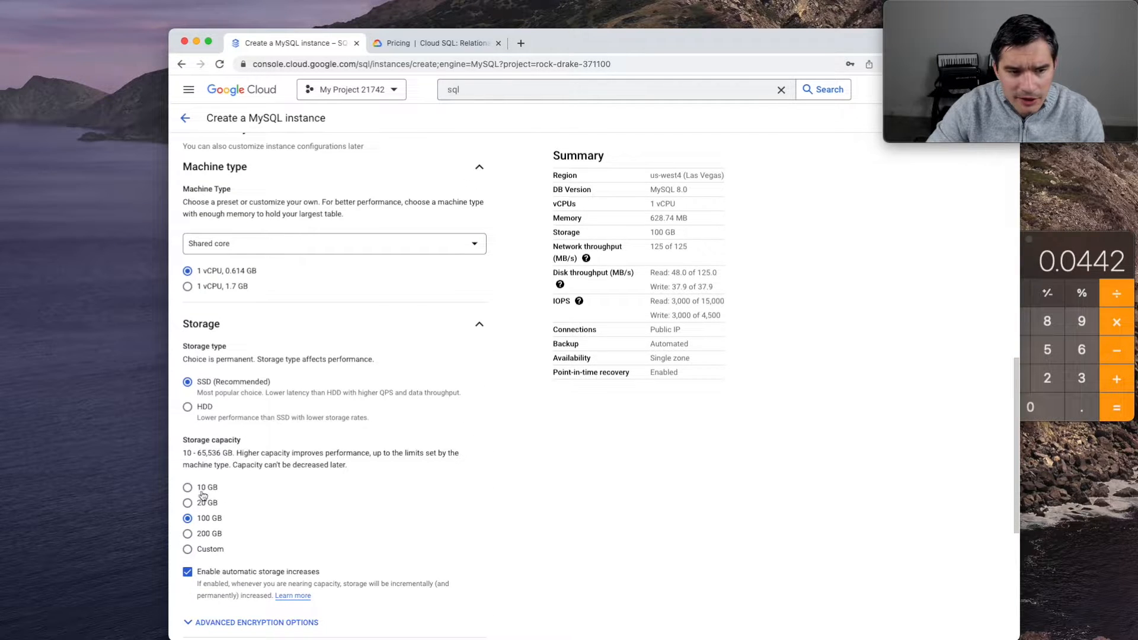
click(188, 487)
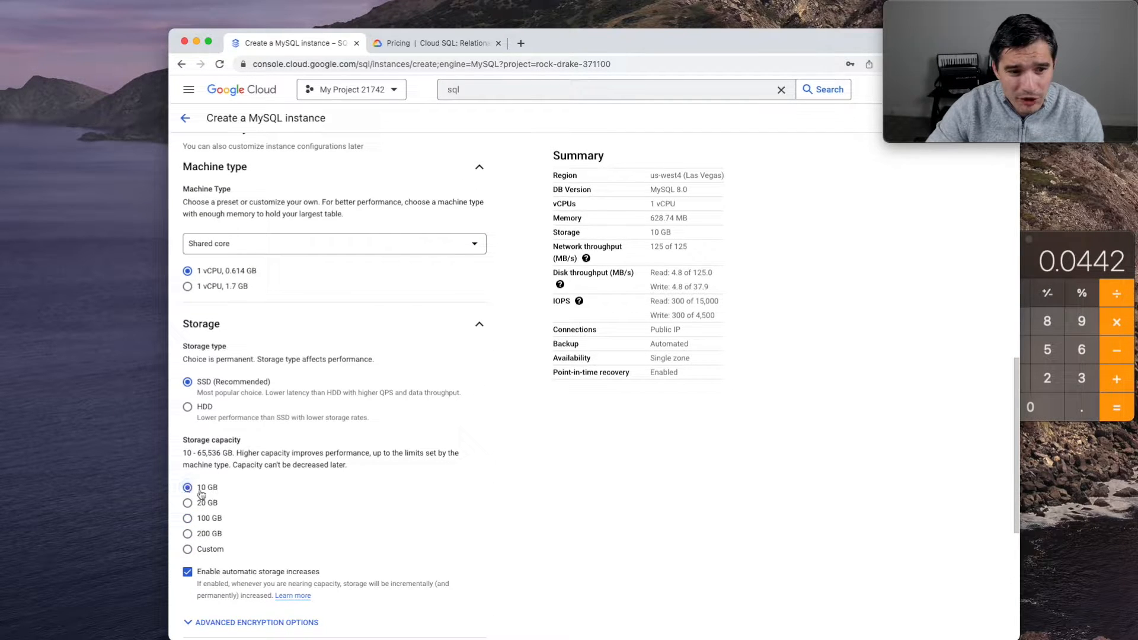
Step: Enable a private IP alongside the public IP in the instance's Connections settings and associate it with the default network
scroll(297, 492, down, 2)
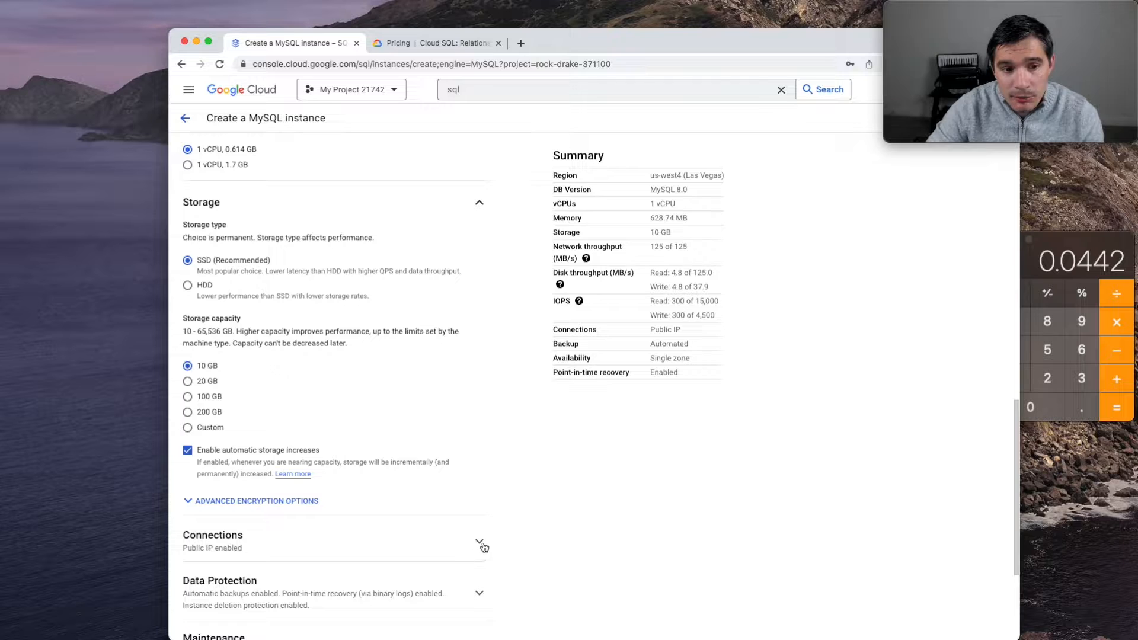
click(479, 543)
scroll(489, 504, down, 4)
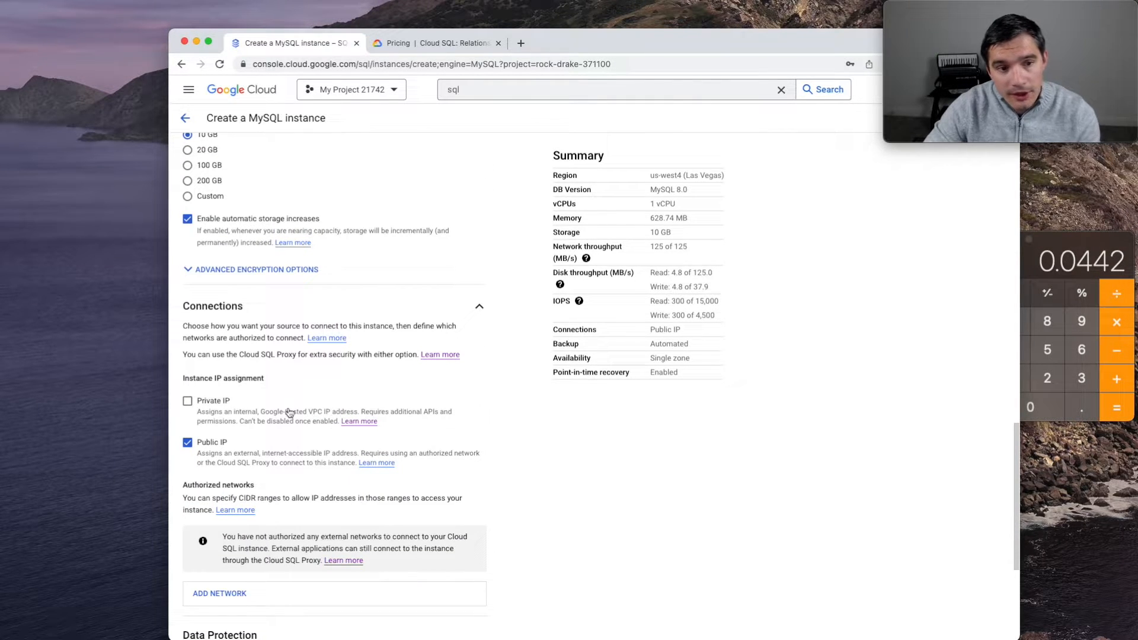
scroll(288, 412, down, 1)
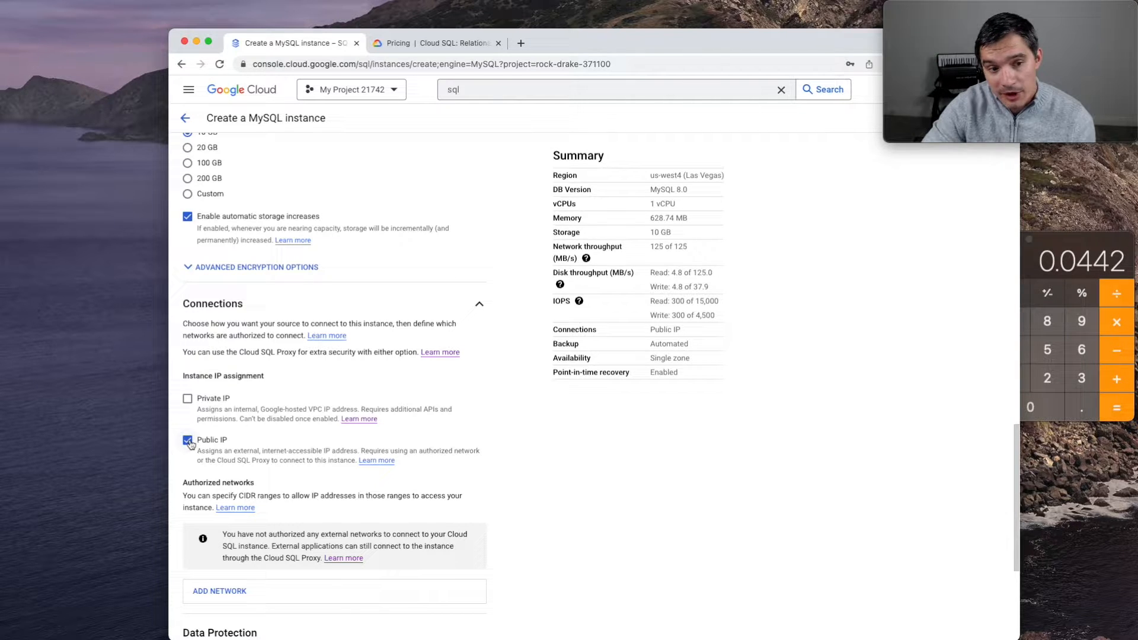
click(188, 400)
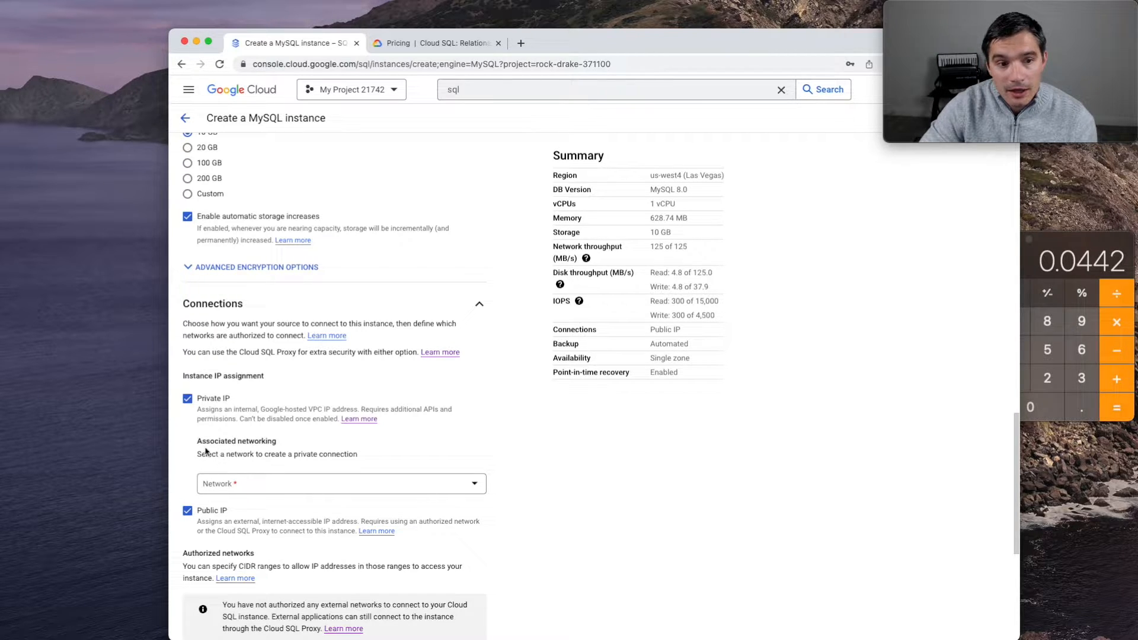
click(266, 484)
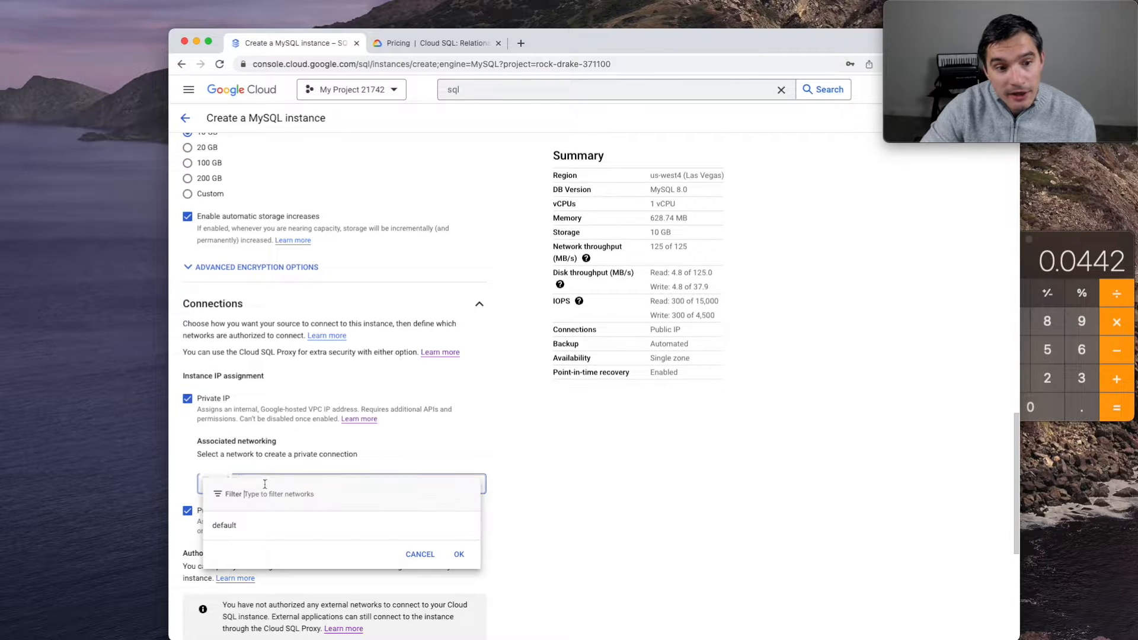
click(236, 525)
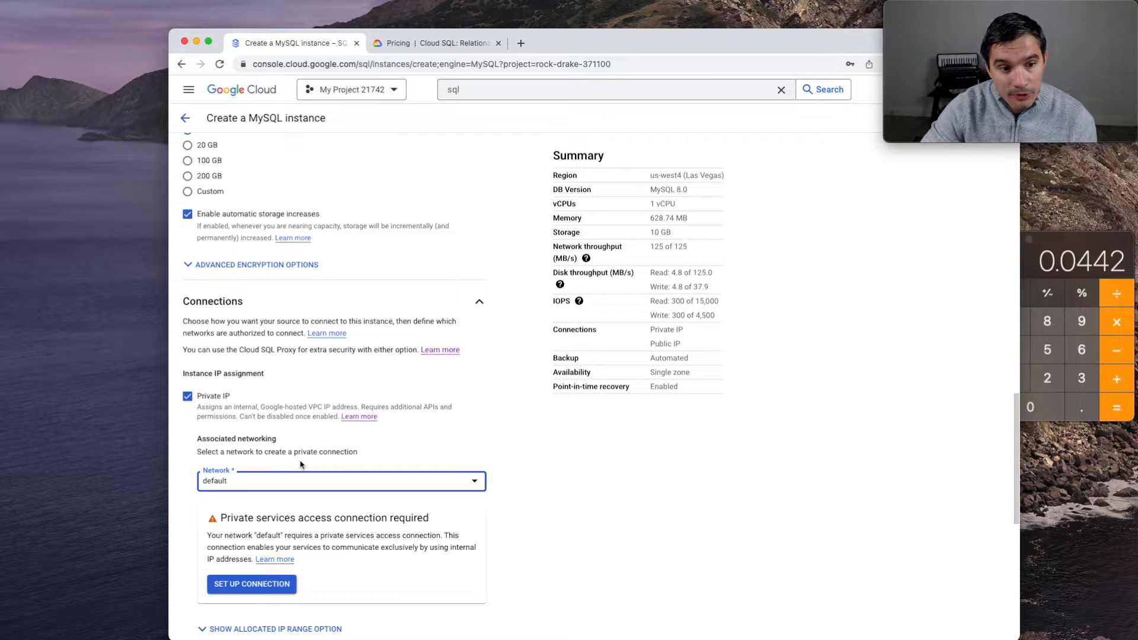
Step: Set up the private services access connection for the default network, enabling the Service Networking API and using an automatically allocated IP range
scroll(296, 464, down, 3)
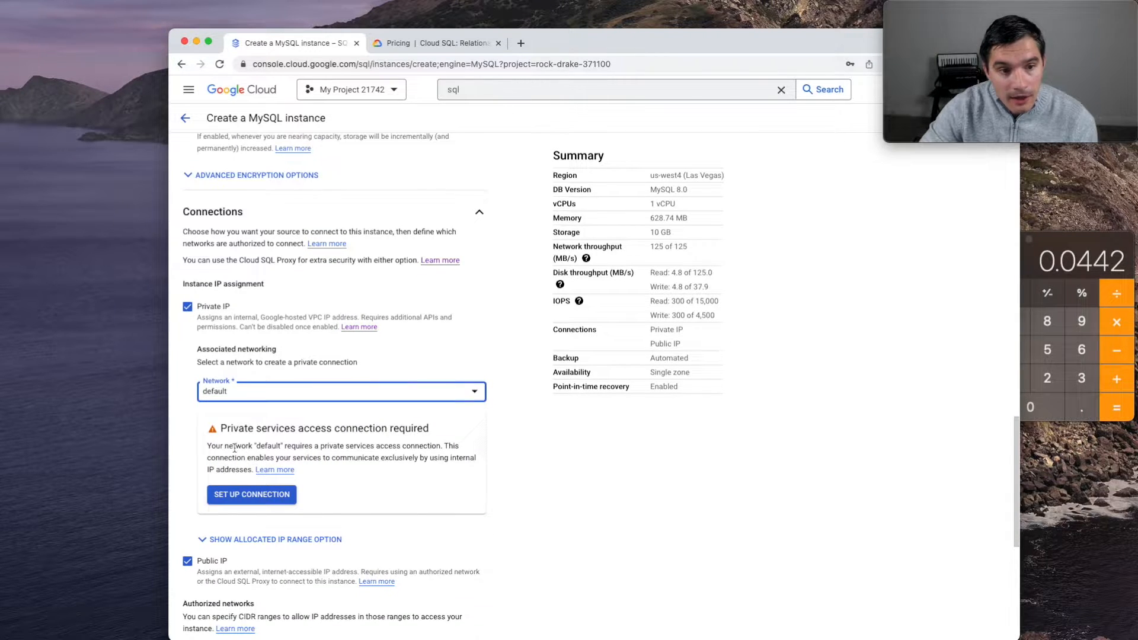
drag(218, 428, 433, 432)
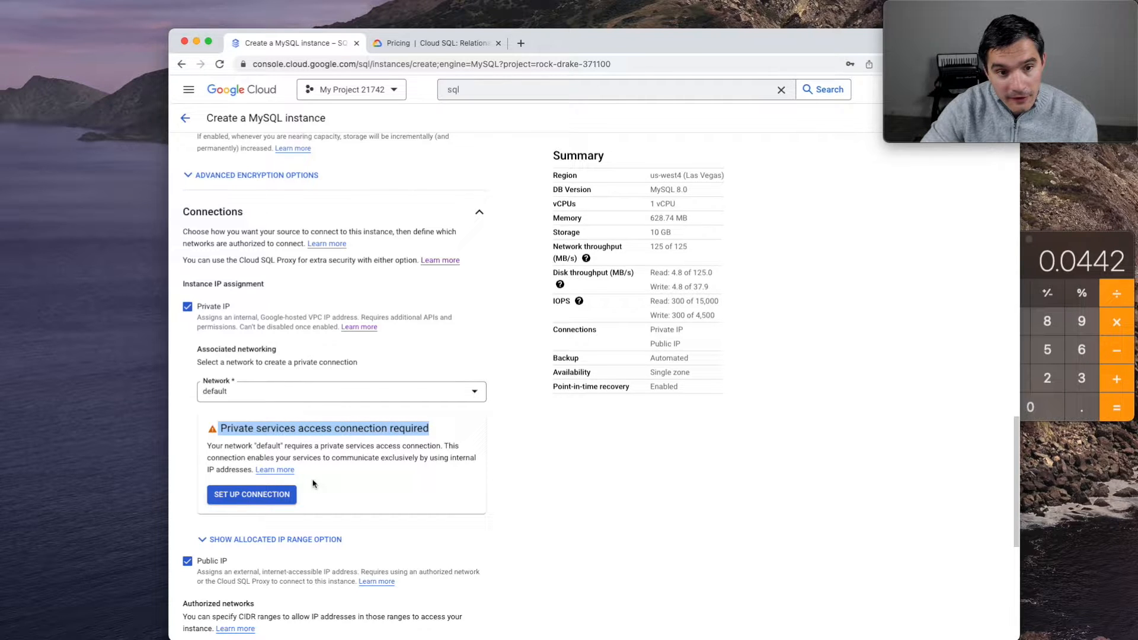
click(266, 498)
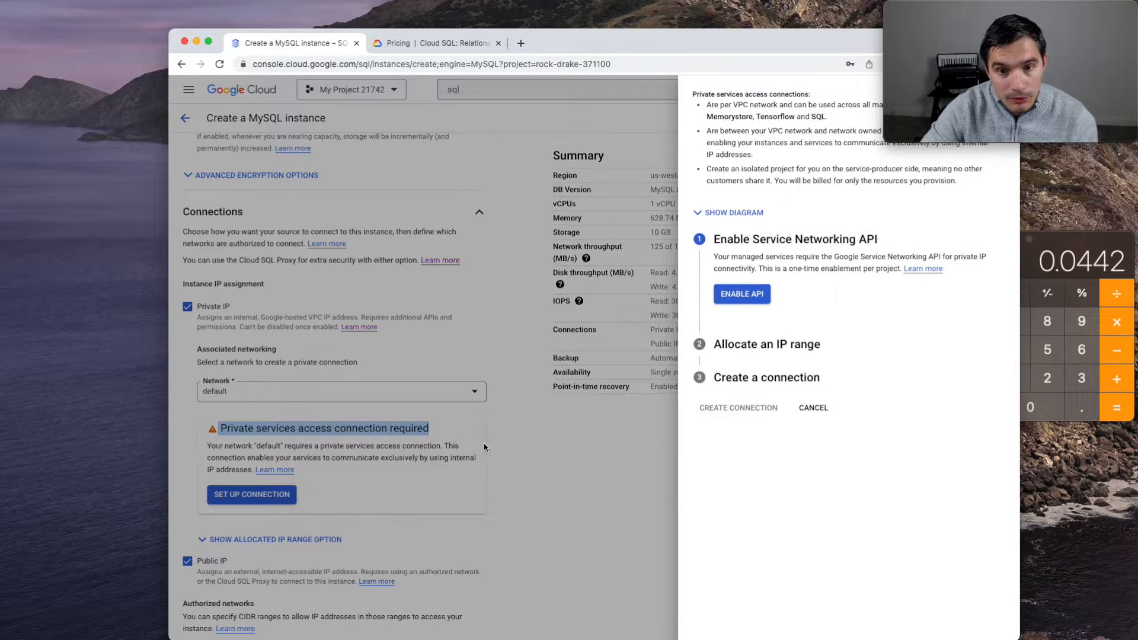
click(742, 295)
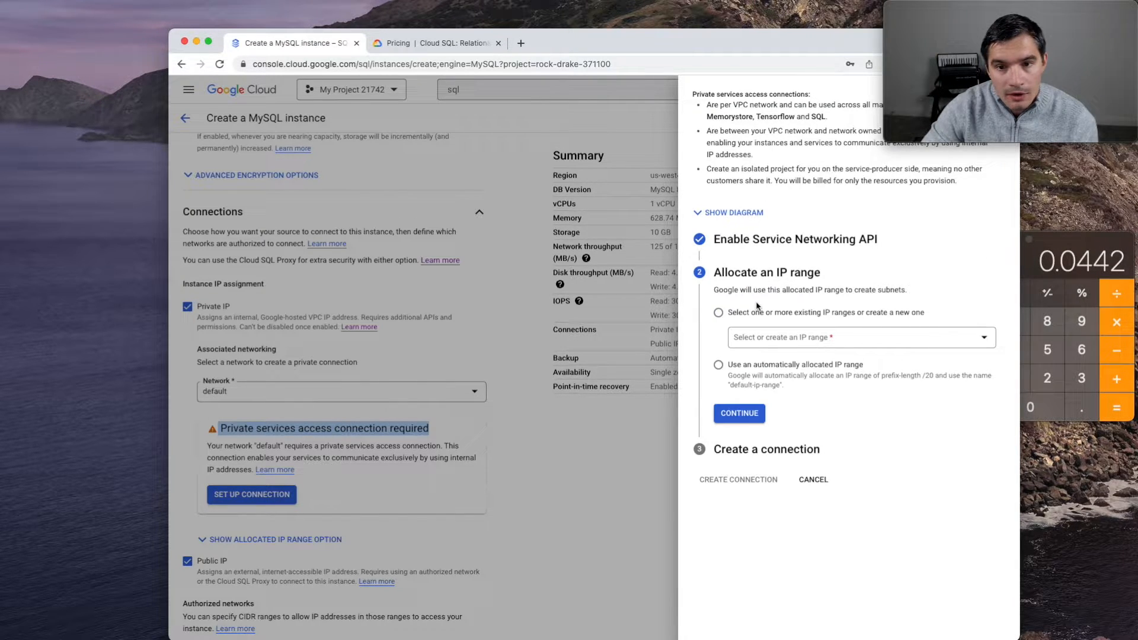
click(719, 366)
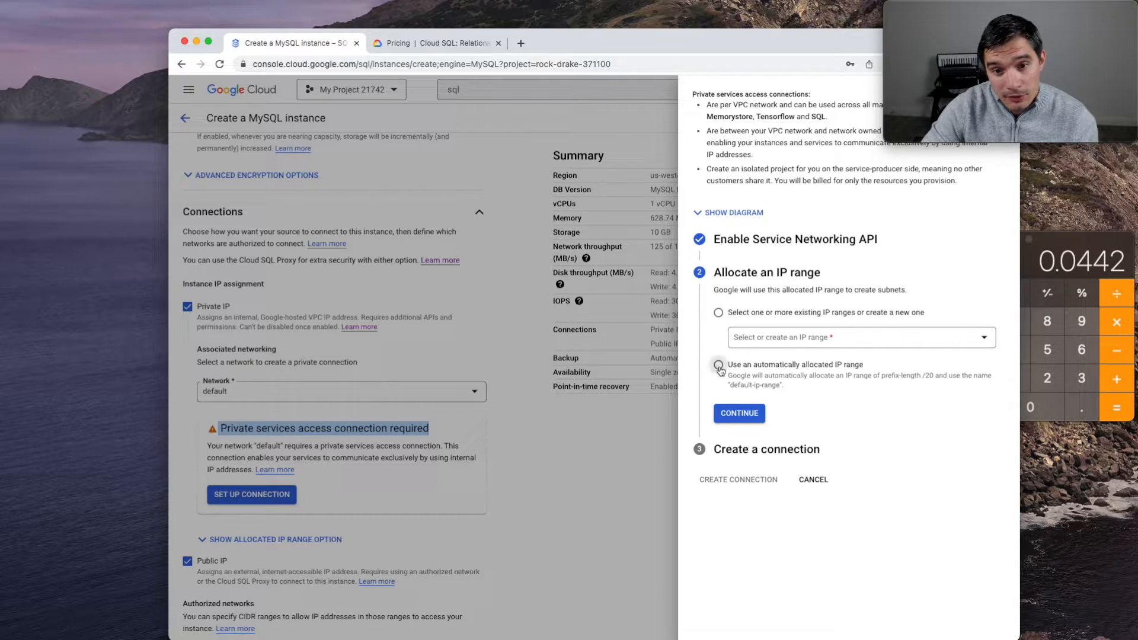
click(738, 415)
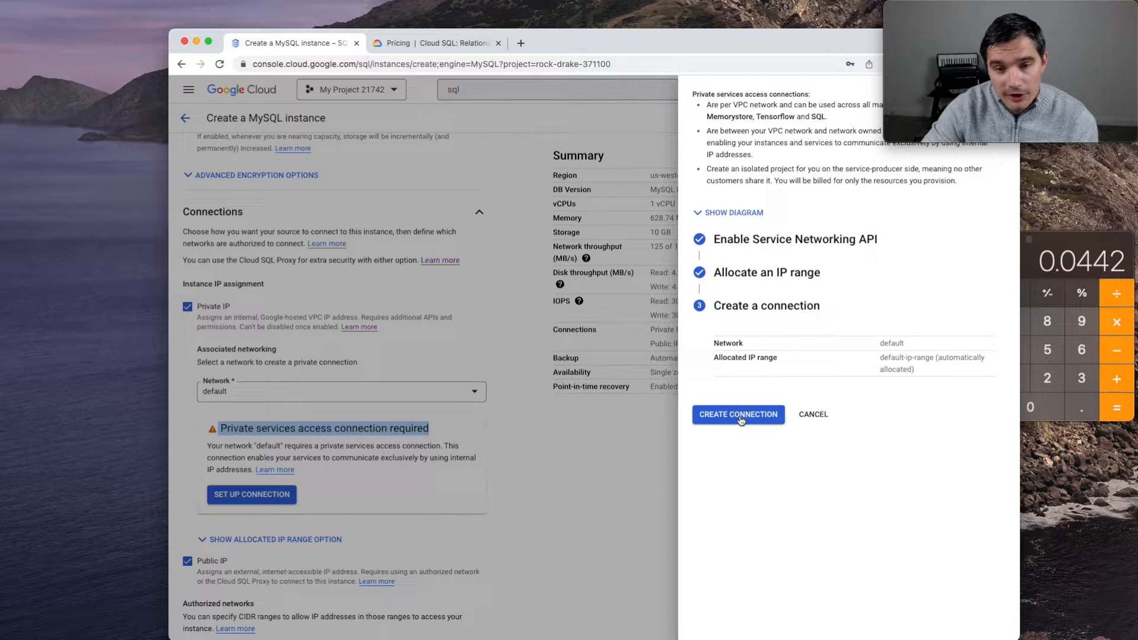
click(741, 417)
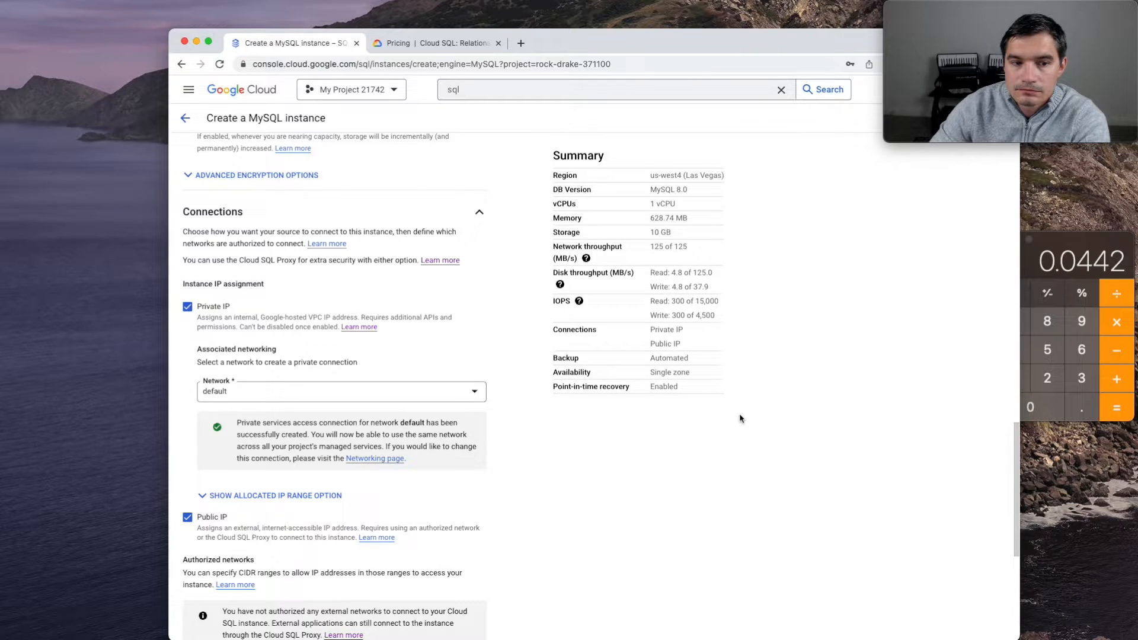
Step: Review the instance's authorized networks, data protection and maintenance settings
scroll(716, 418, down, 3)
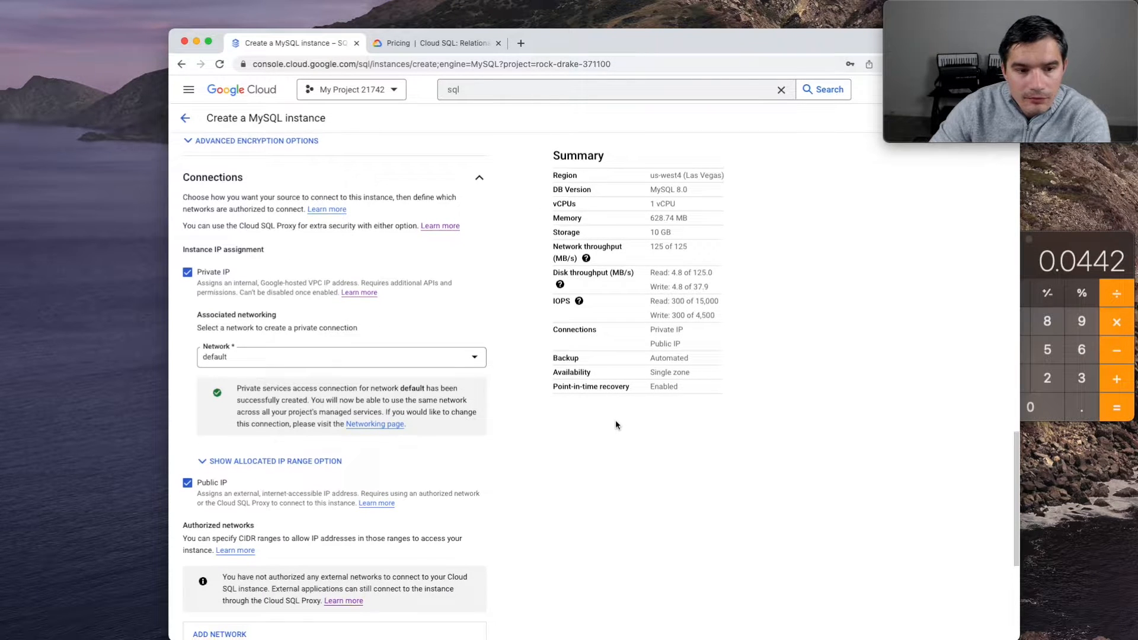
scroll(492, 409, down, 5)
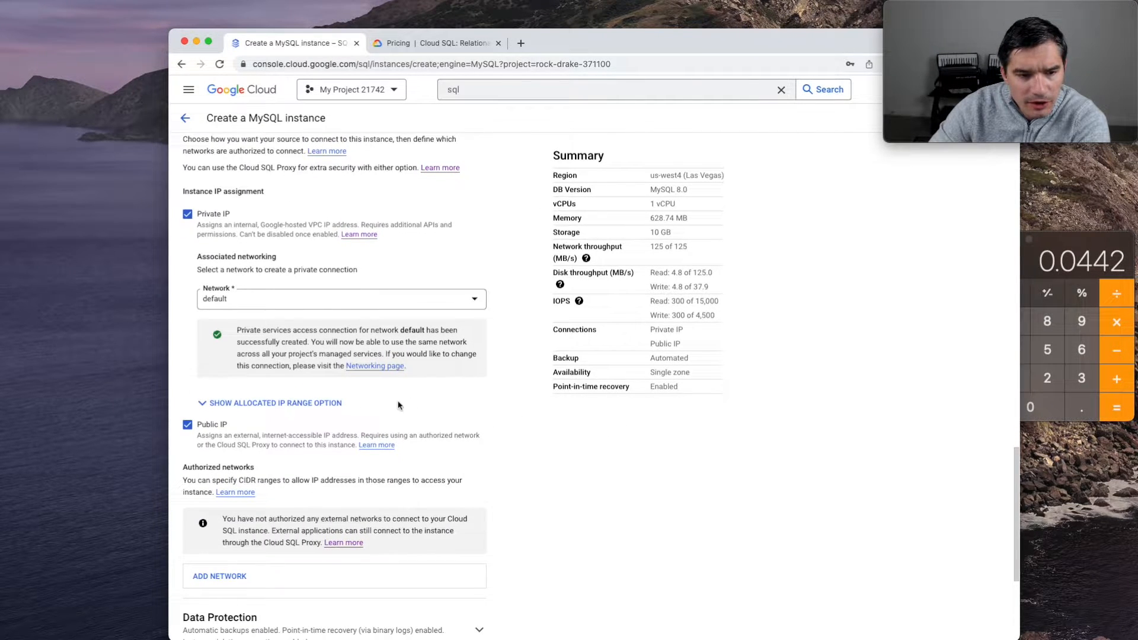
scroll(355, 427, down, 2)
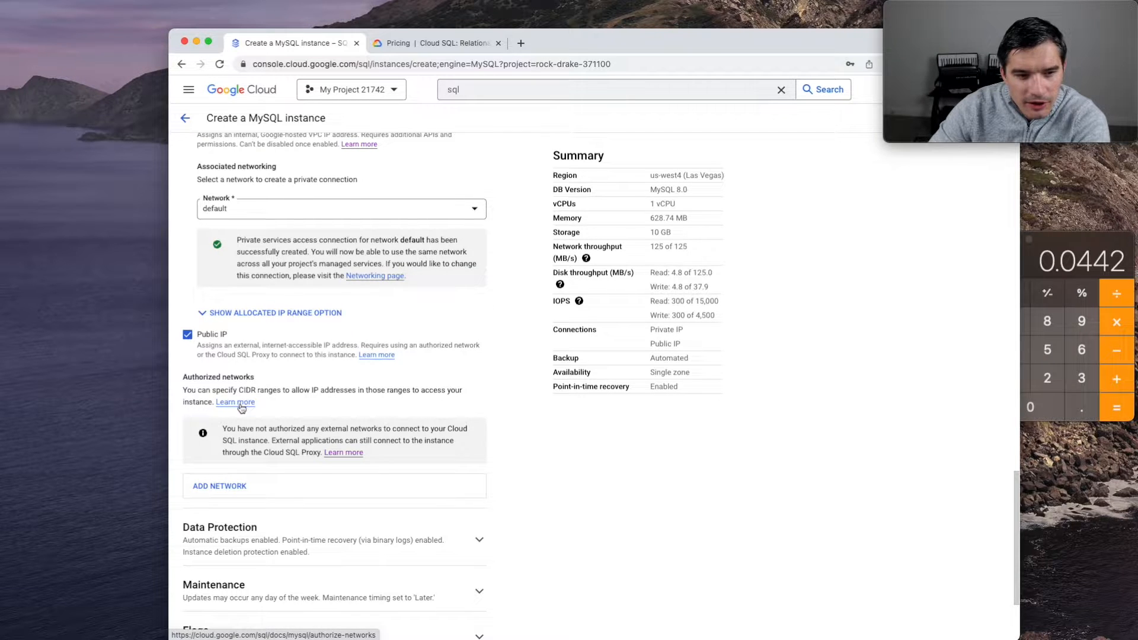
scroll(235, 414, down, 5)
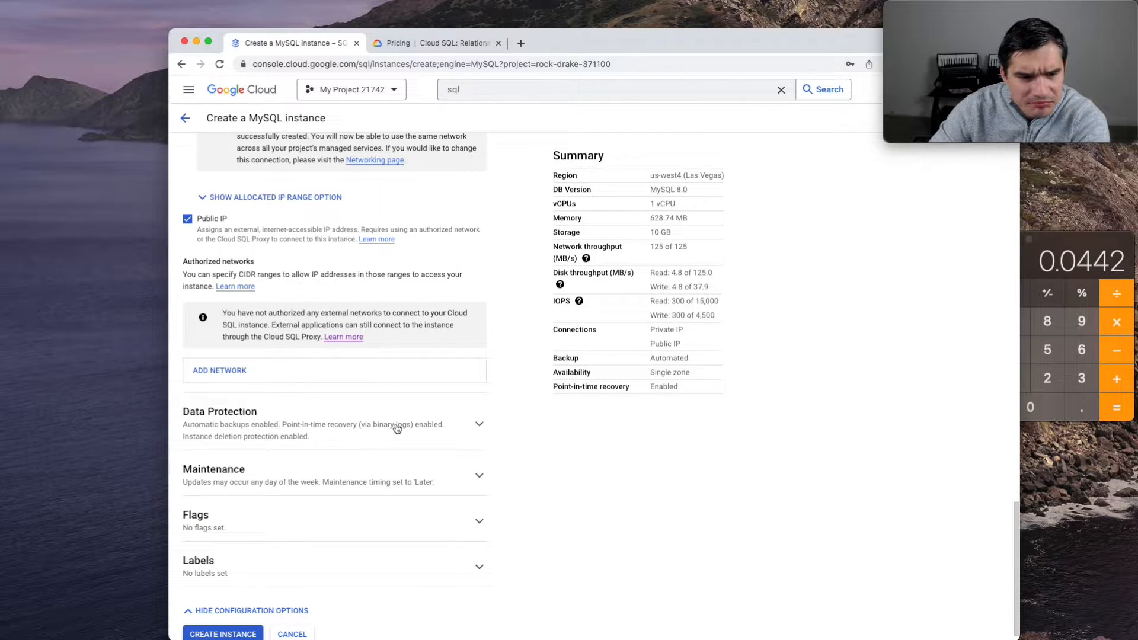
click(470, 426)
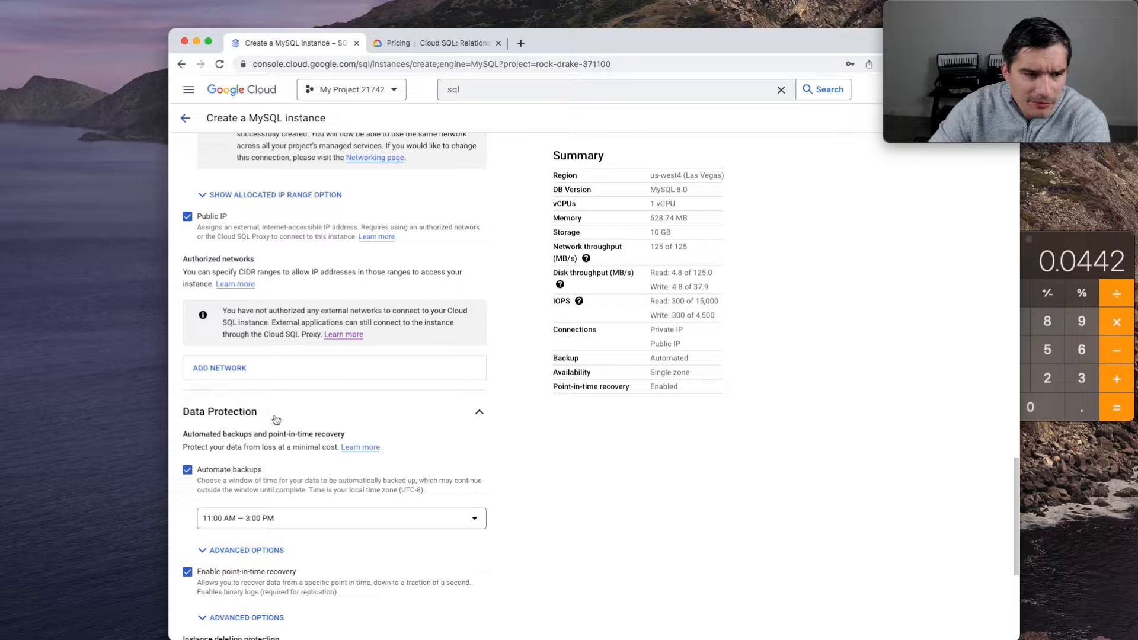
scroll(359, 412, down, 2)
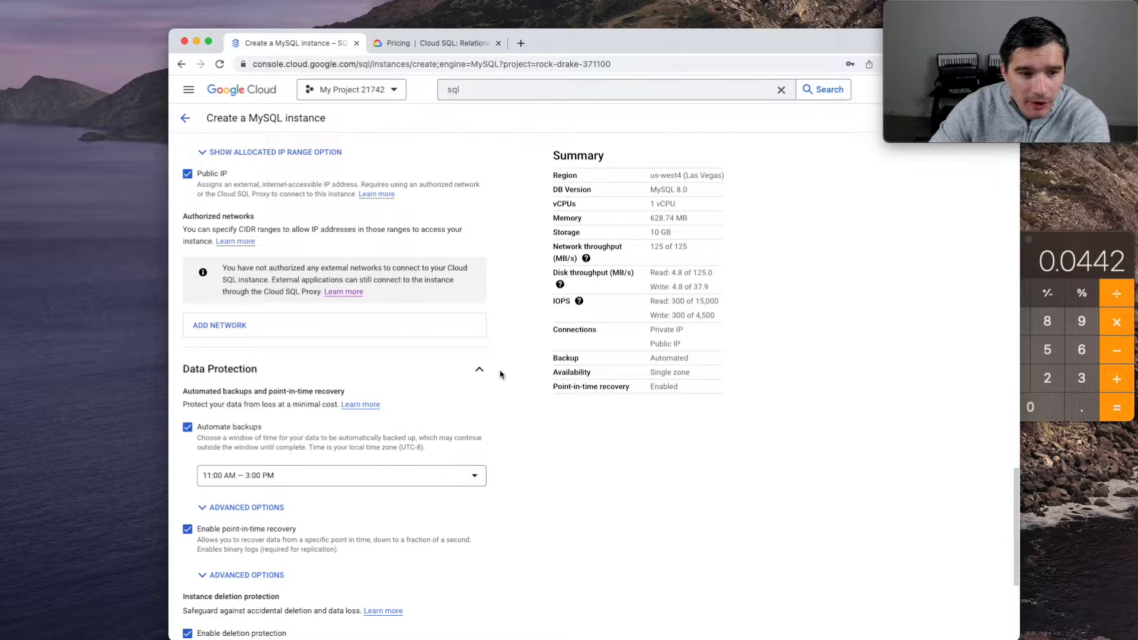
click(479, 370)
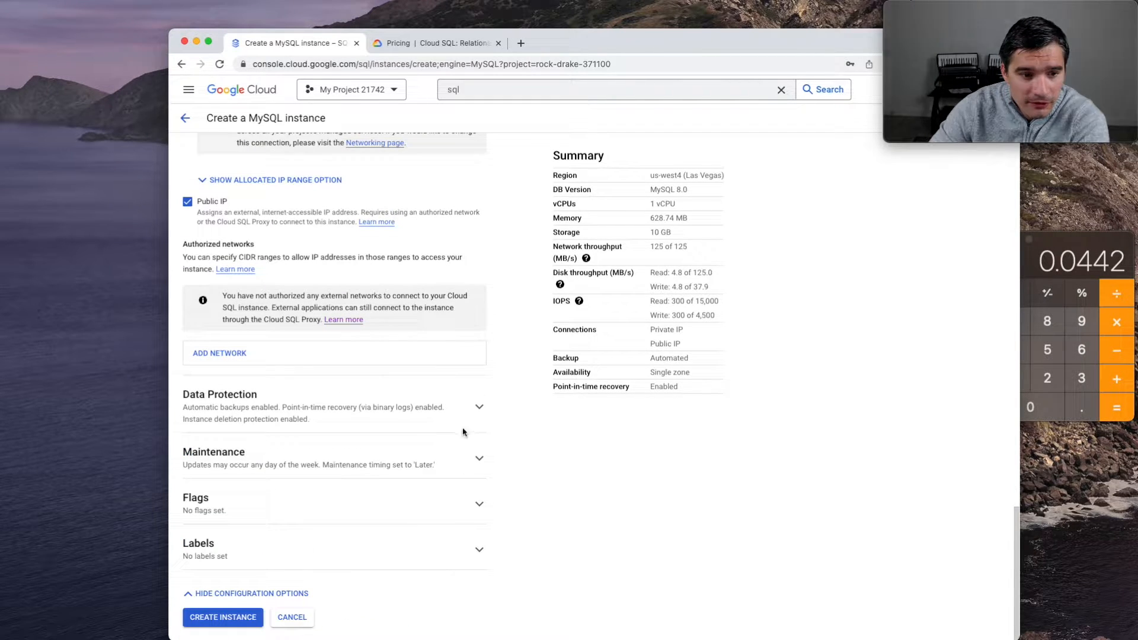
click(479, 460)
scroll(516, 455, down, 3)
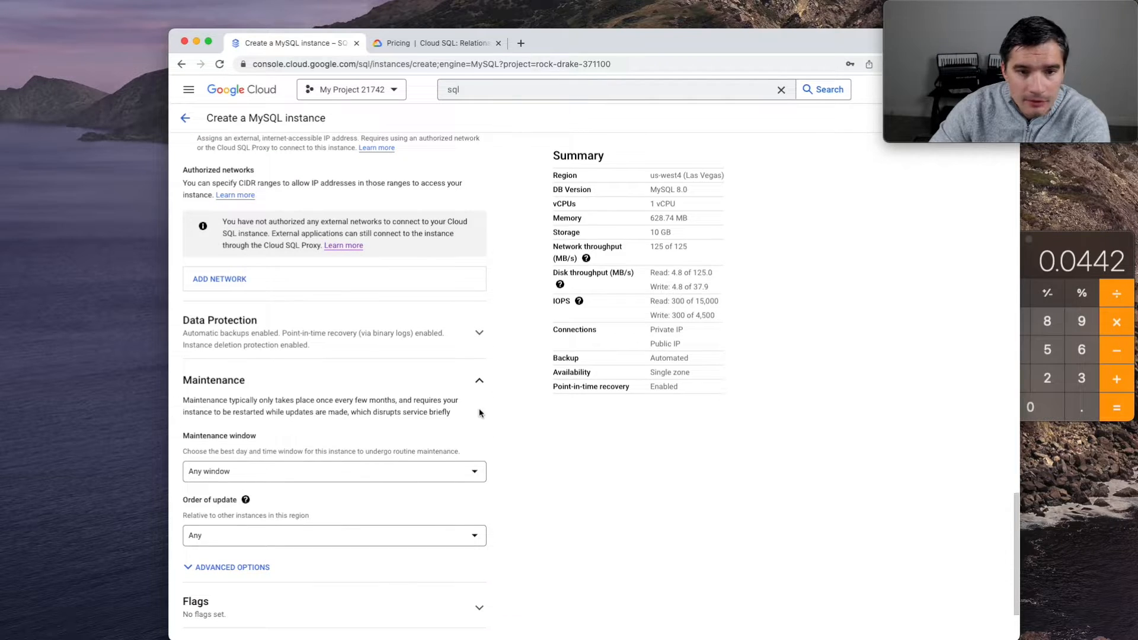
click(479, 383)
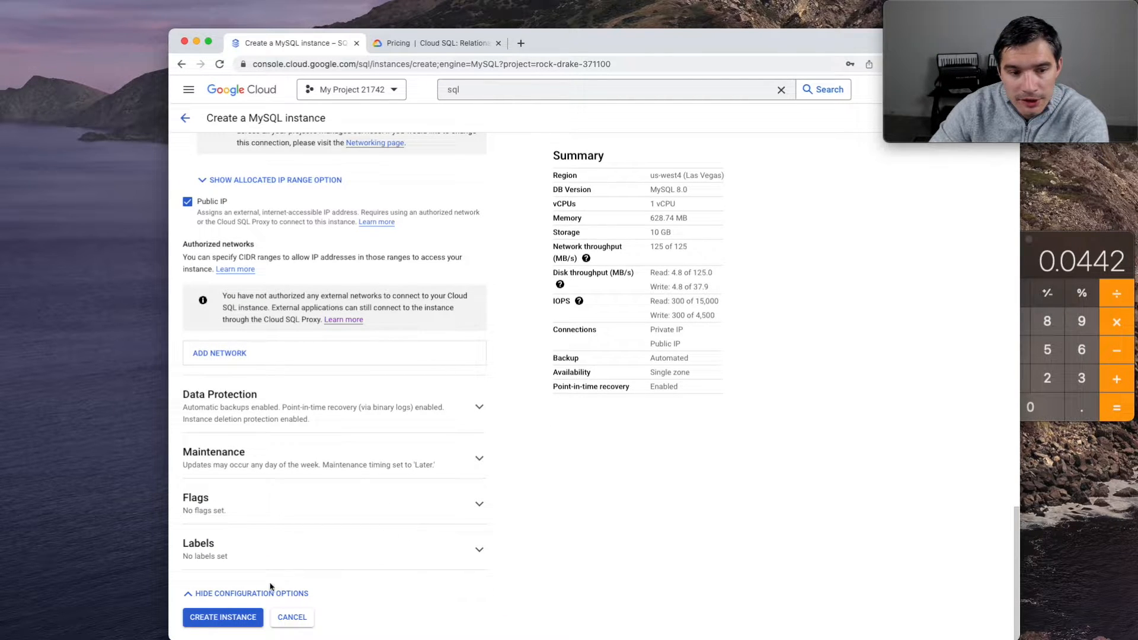
Step: Create the MySQL instance and dismiss the browser's offer to save the password
click(243, 622)
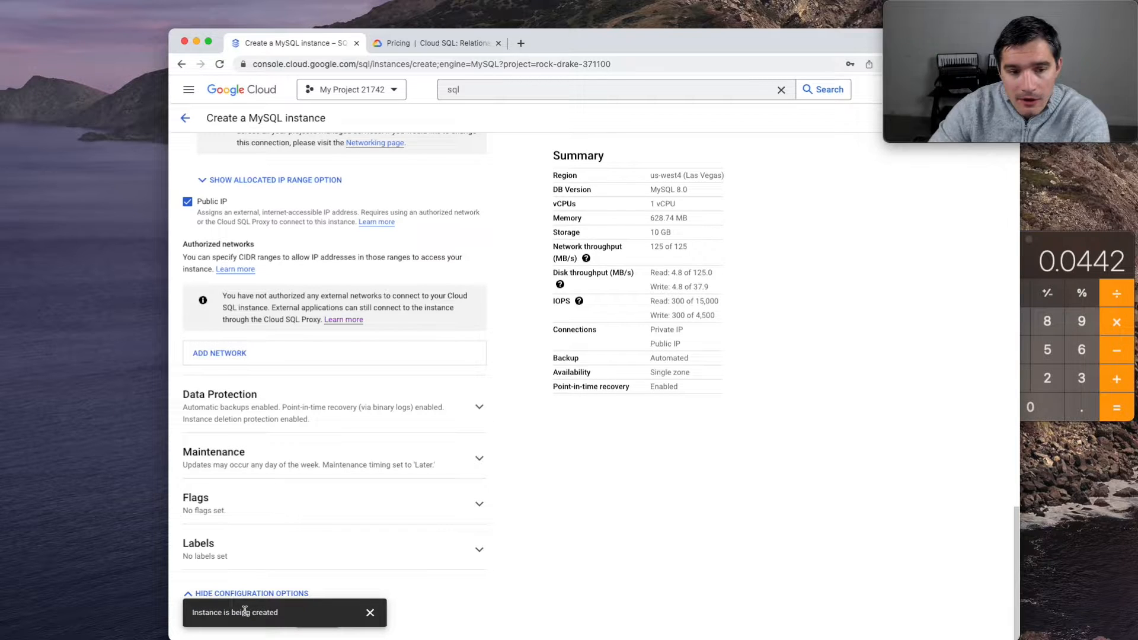
mouse_move(958, 97)
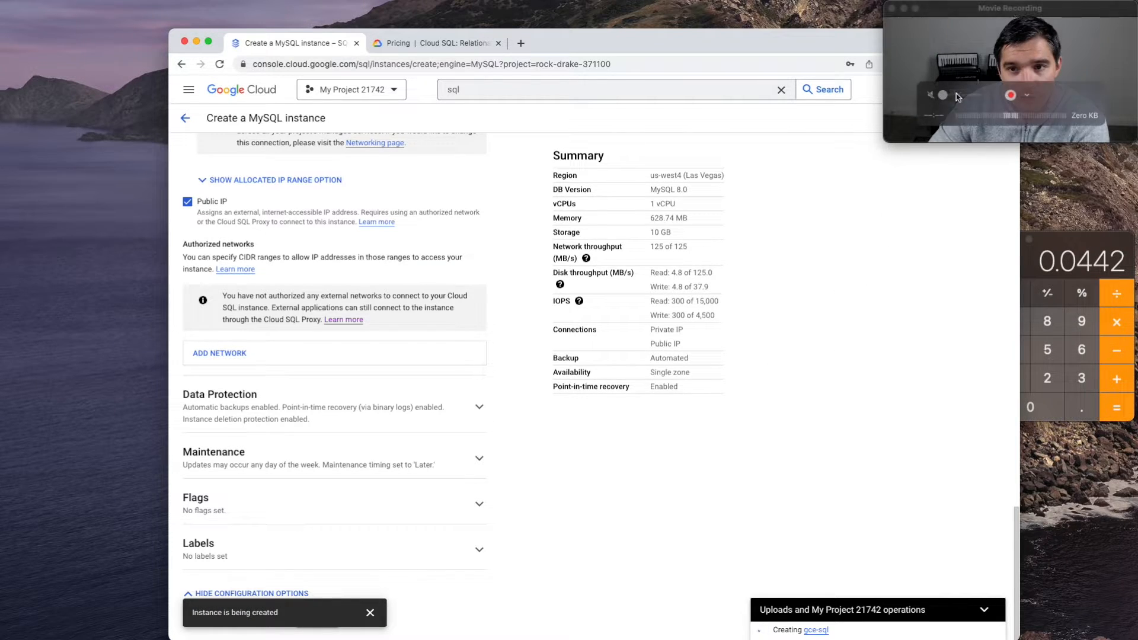
drag(1016, 12, 956, 278)
drag(945, 461, 1016, 507)
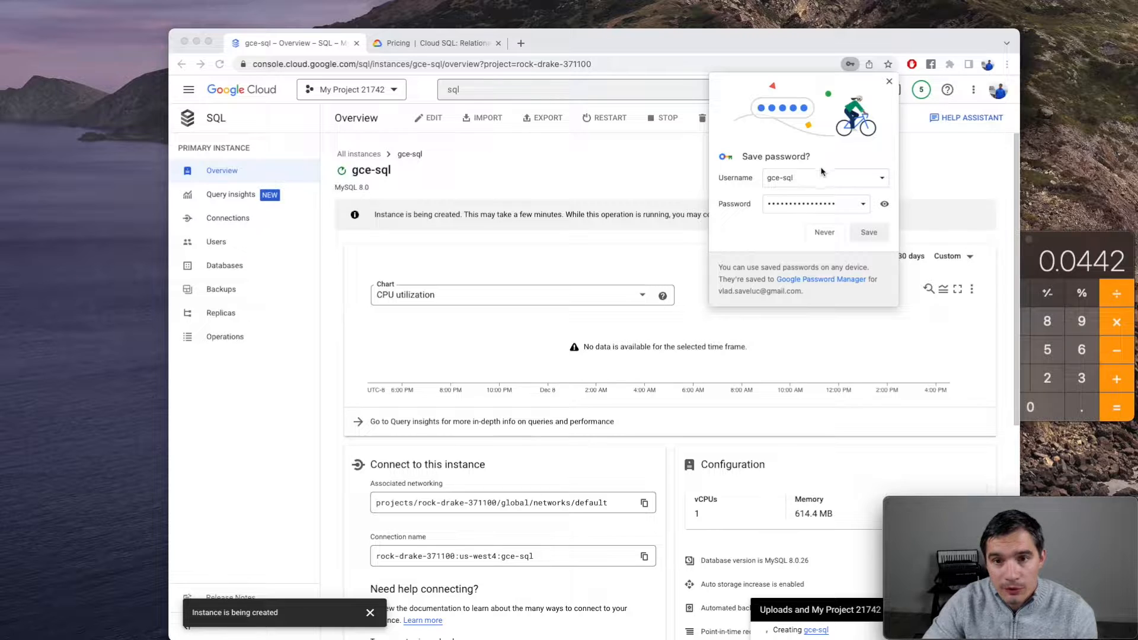
click(889, 82)
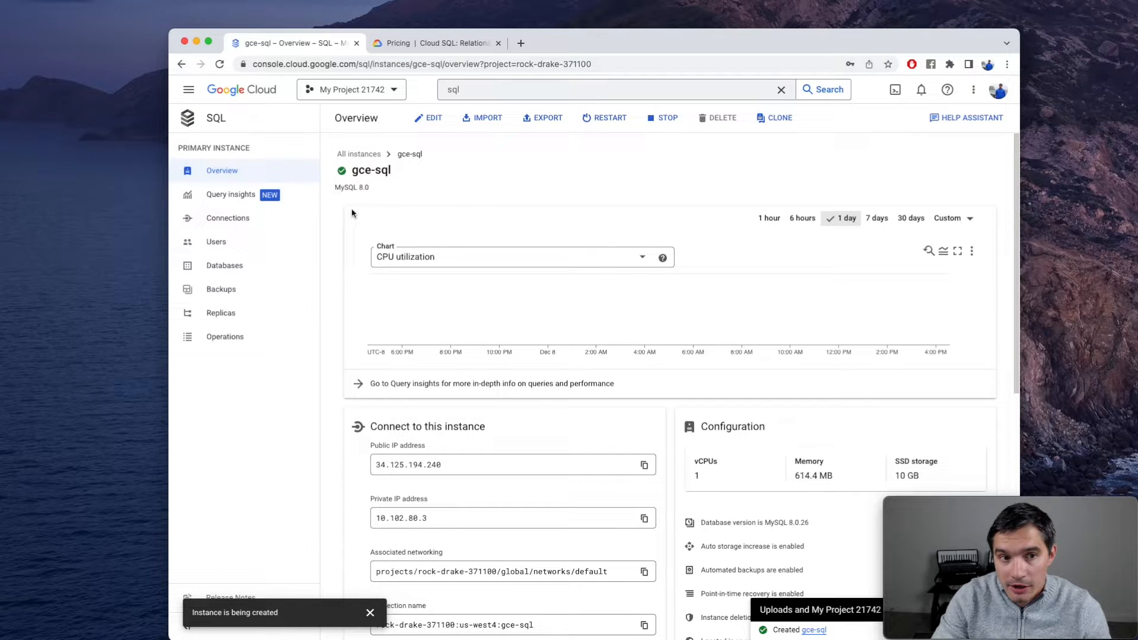
Step: Create a database in gce-sql named with the owner's first name, using the utf8 character set and default collation
click(259, 263)
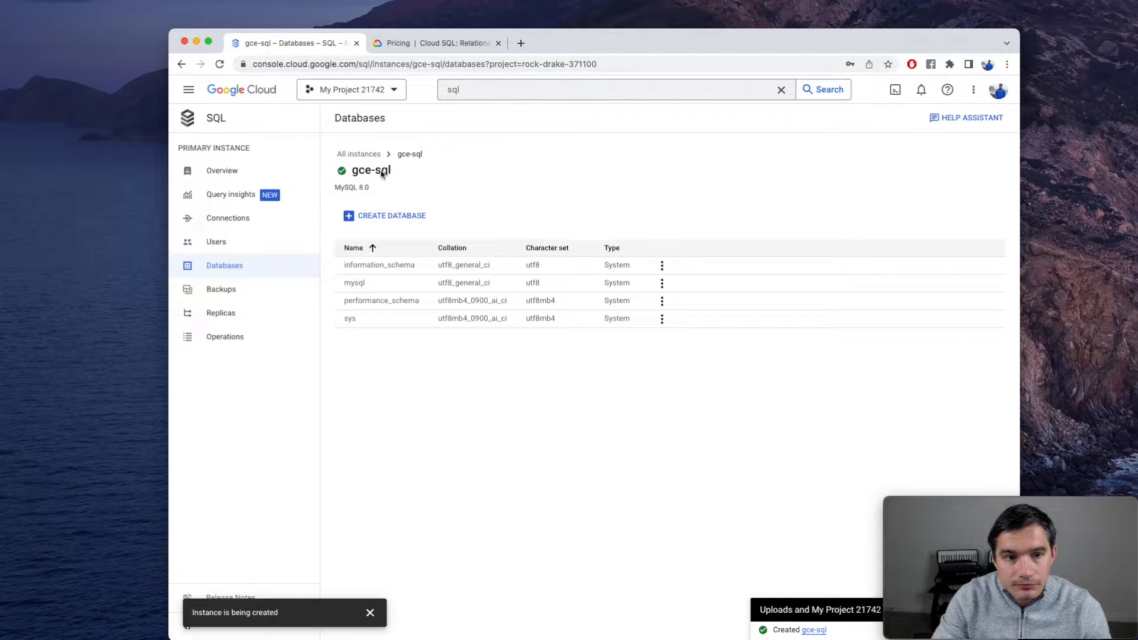
click(388, 216)
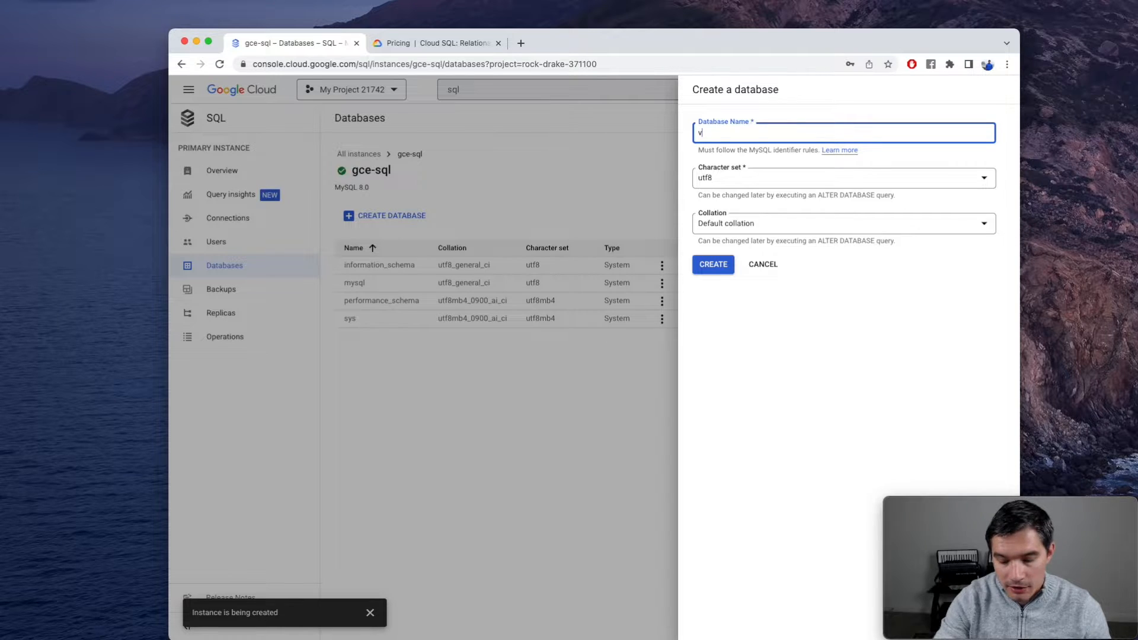
click(705, 264)
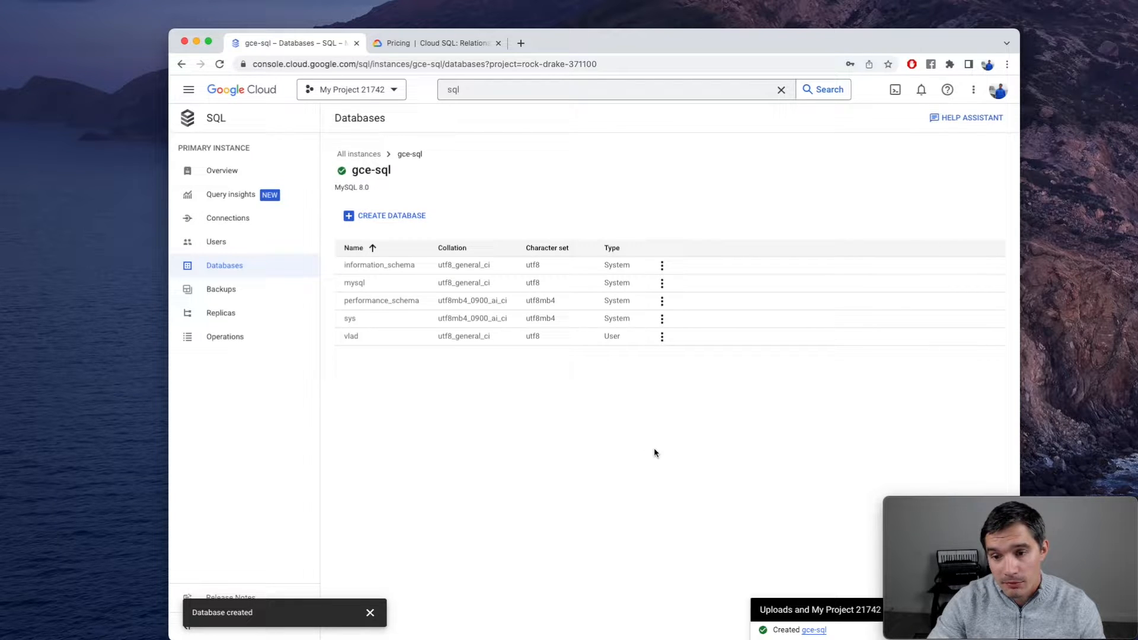
Step: Open the Google Cloud console in a new browser tab, search for compute engine and open its VM instances page
right_click(257, 95)
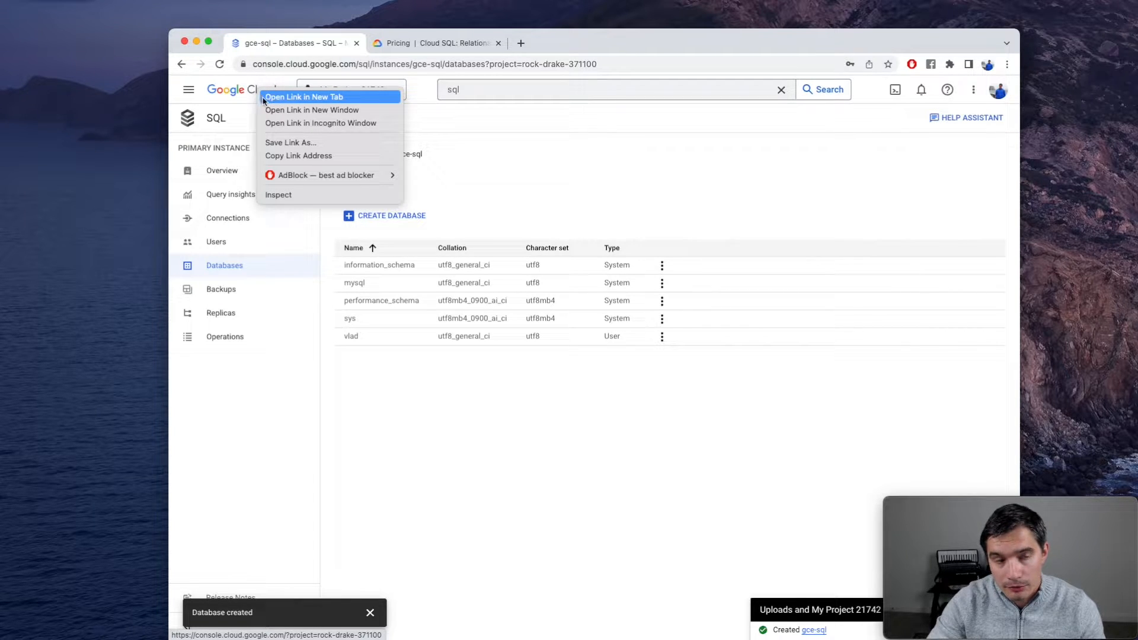
click(276, 97)
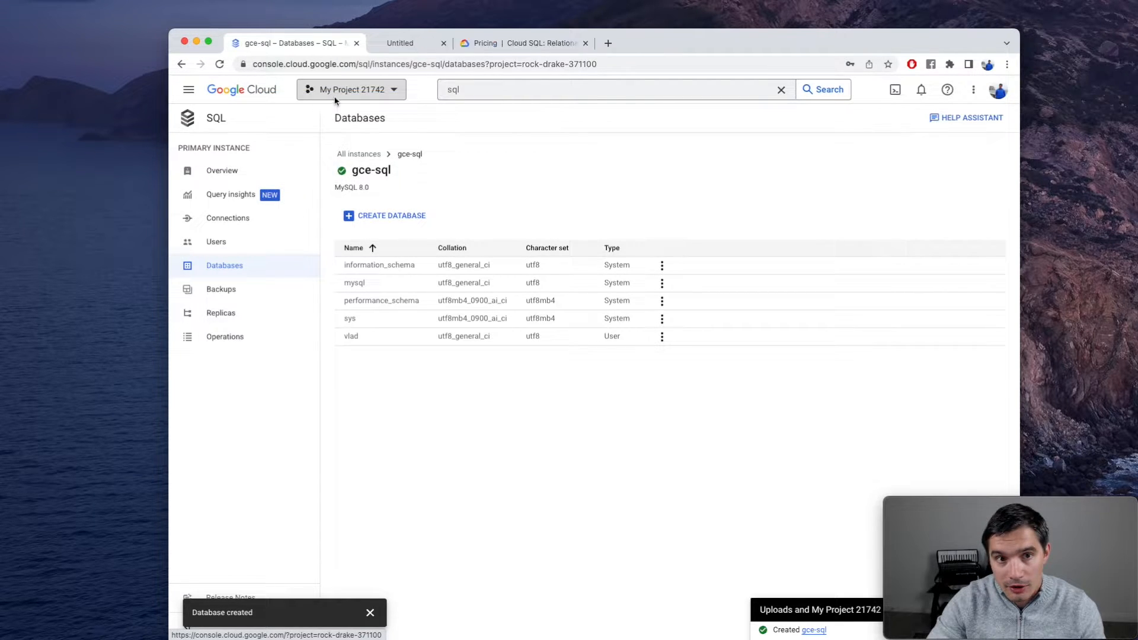
click(405, 48)
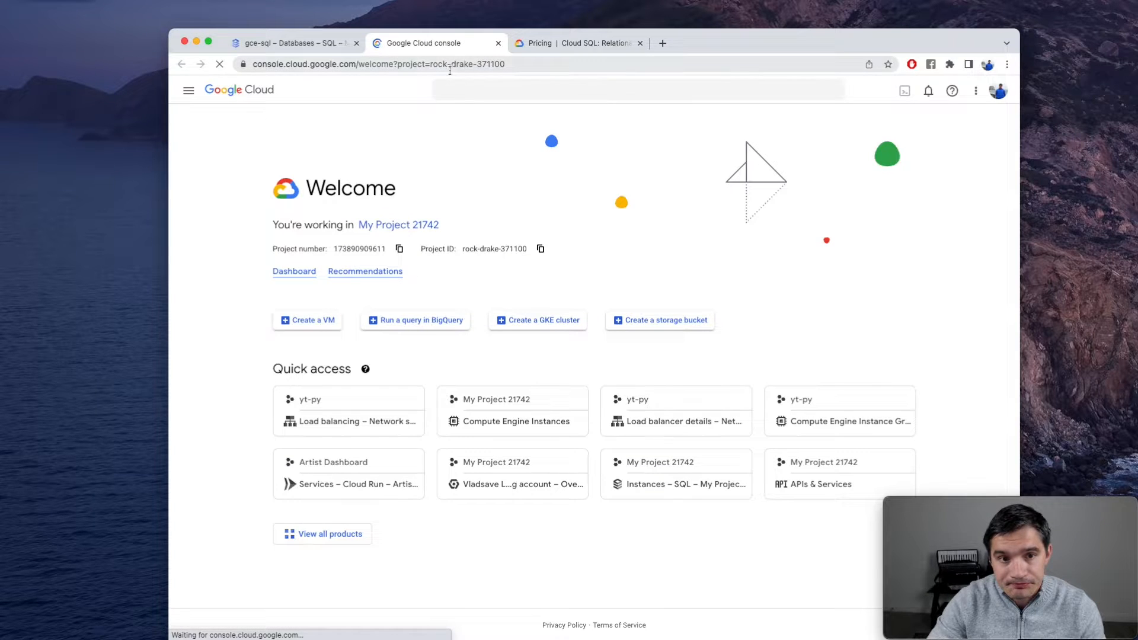
click(479, 89)
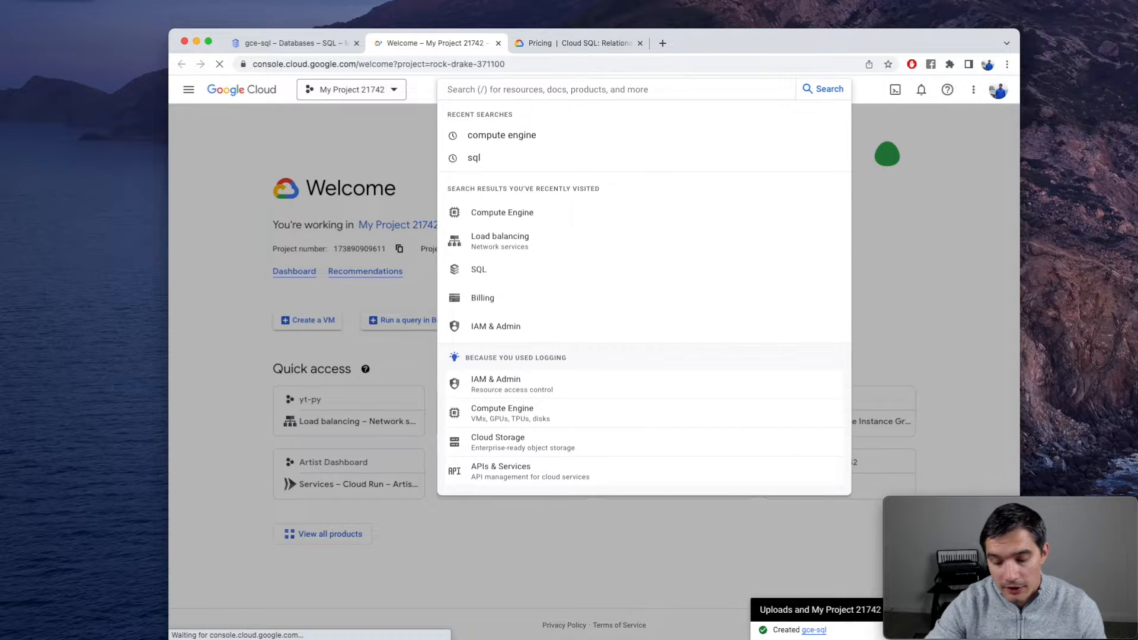
text(compute engine)
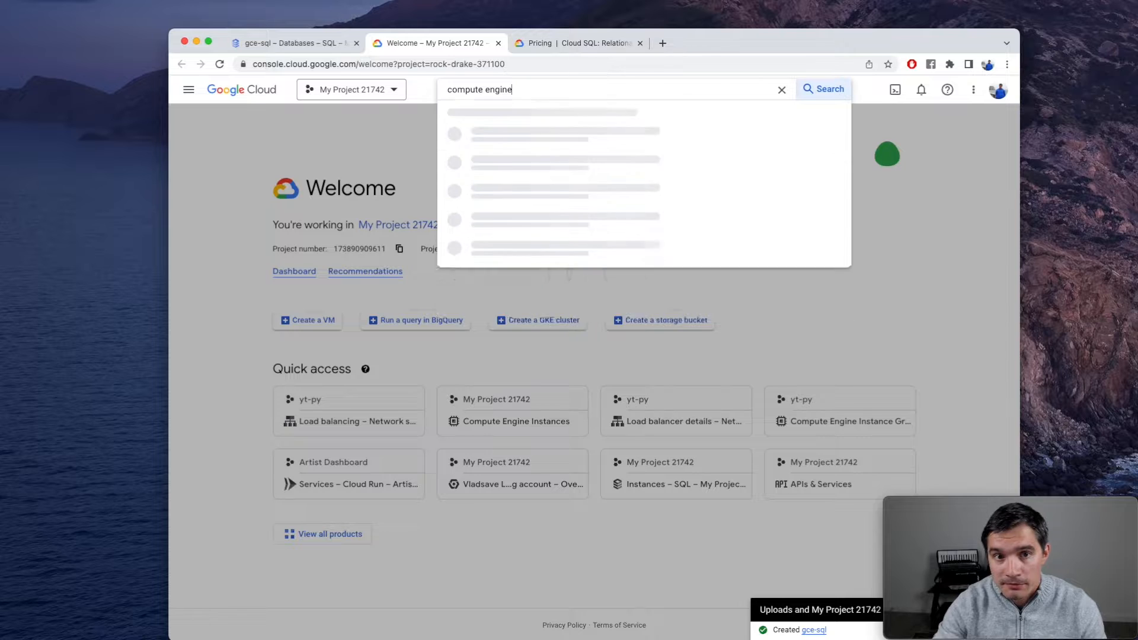
click(498, 142)
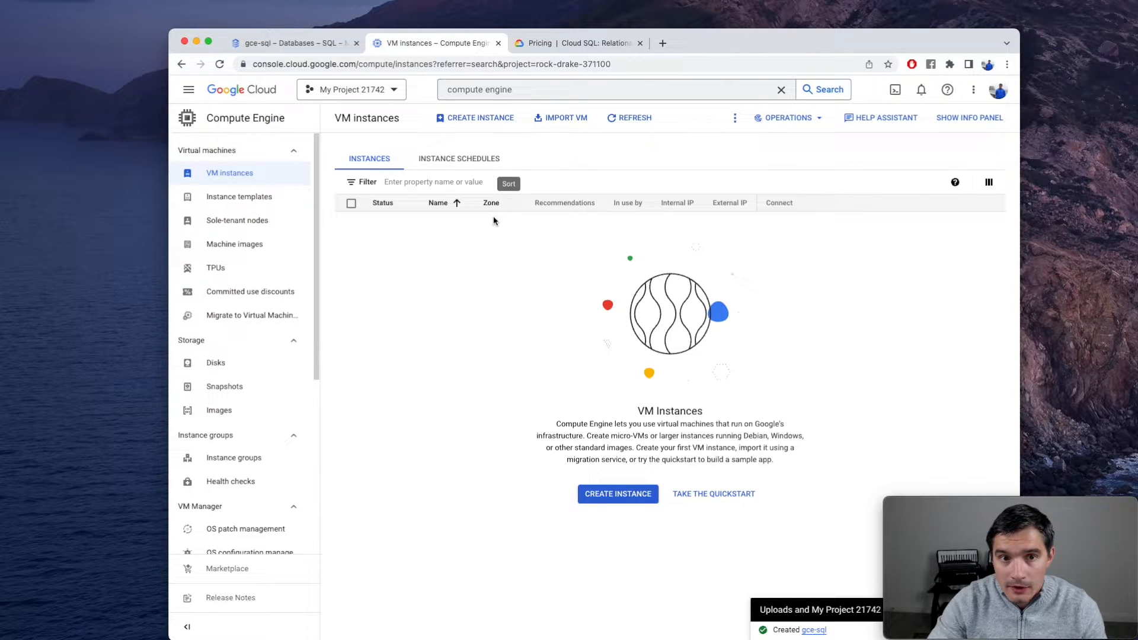
Step: Start creating a new VM instance and set its region to us-west4 (Las Vegas)
click(471, 118)
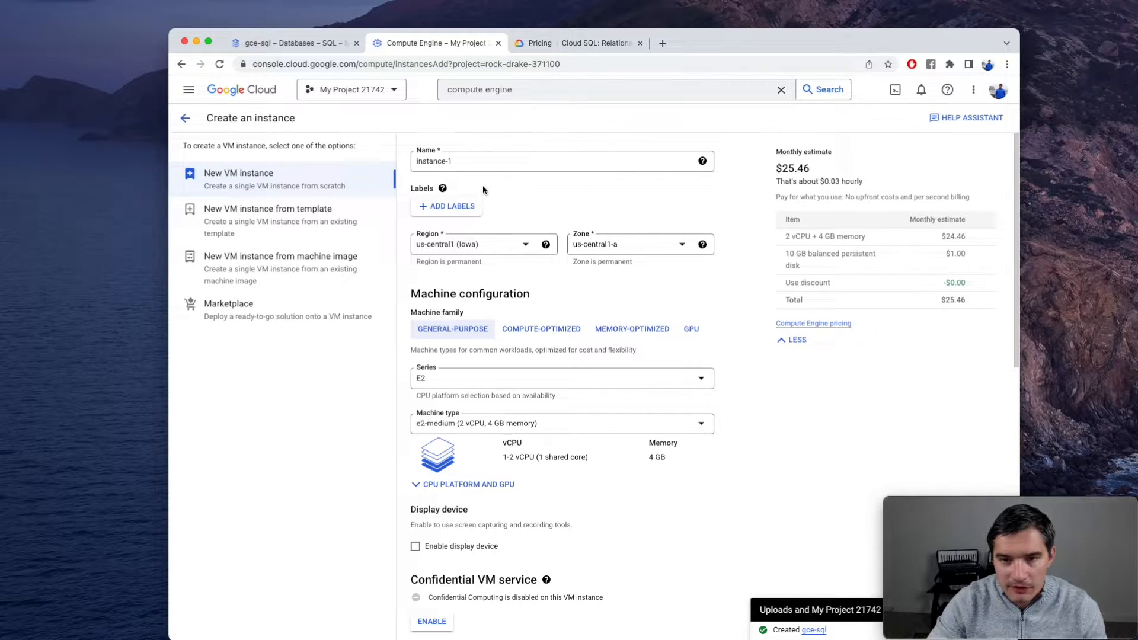
click(466, 157)
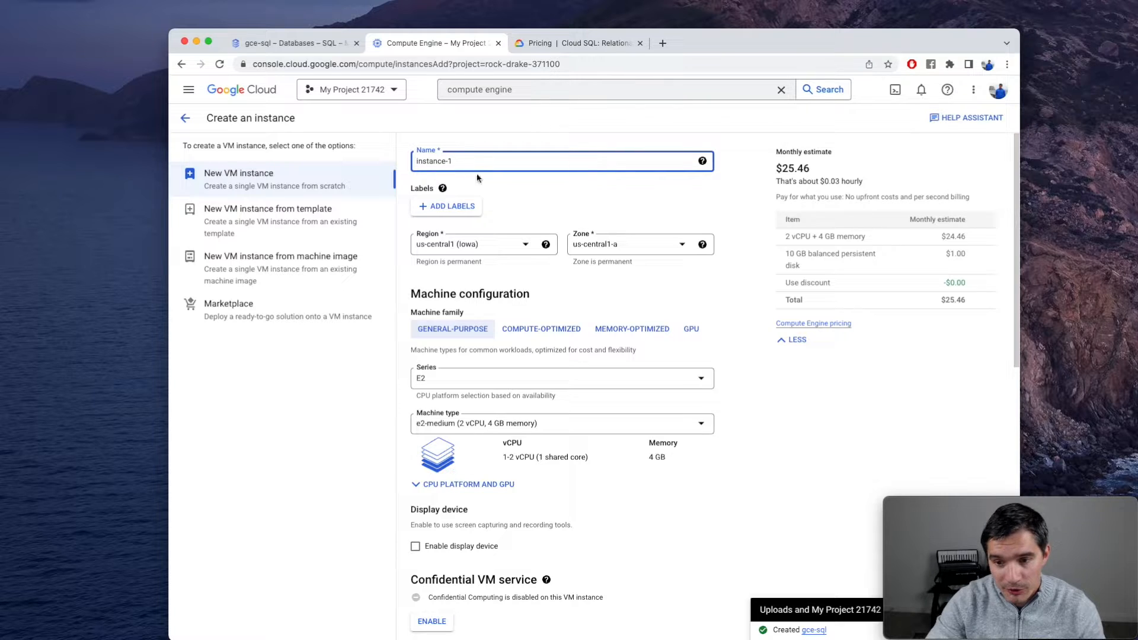
click(510, 246)
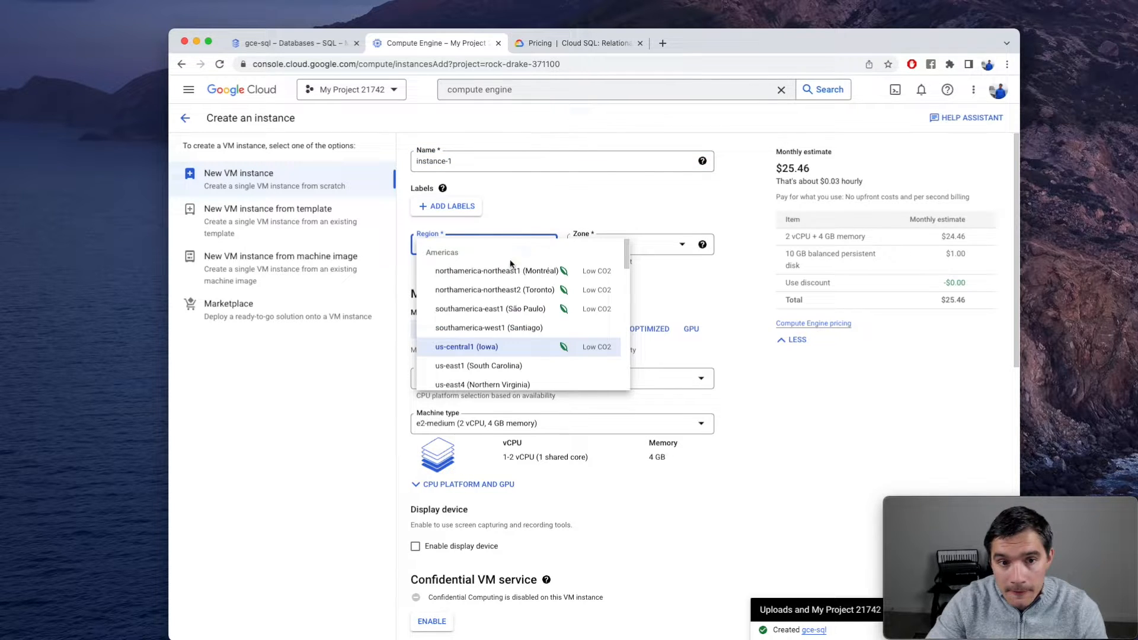
scroll(511, 324, down, 5)
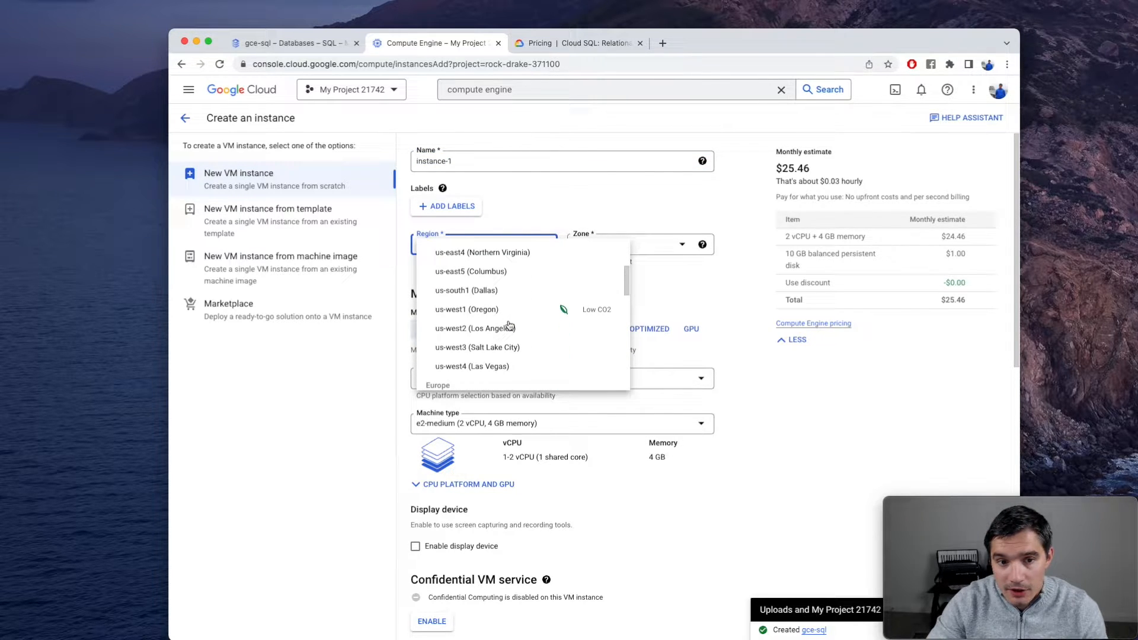
click(497, 363)
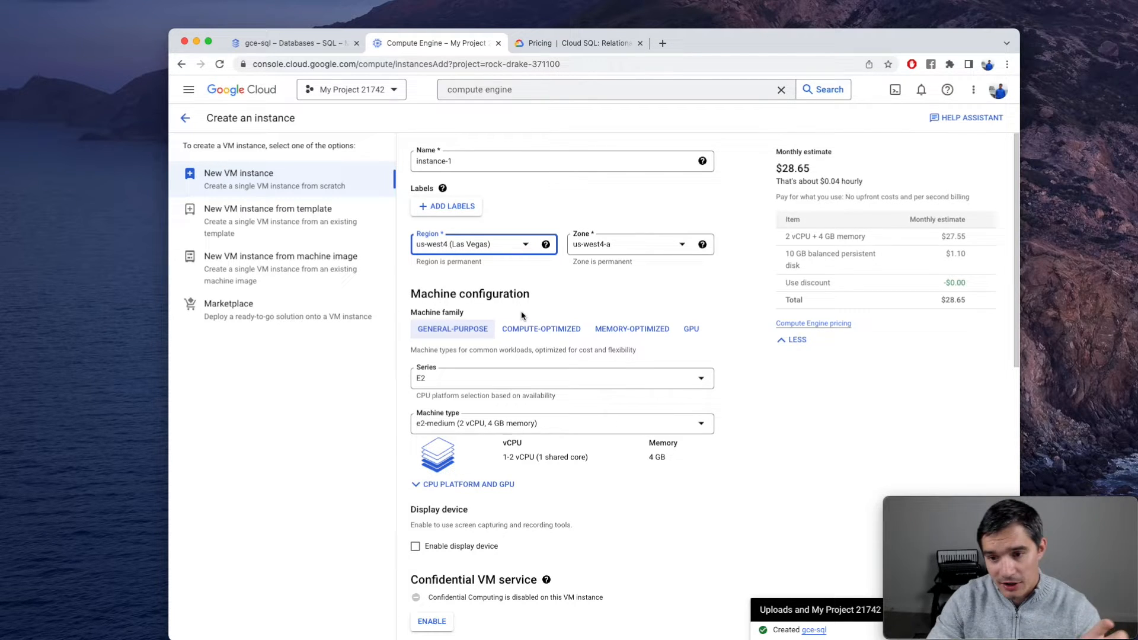
Step: Choose the shared-core e2-micro machine type for the VM instance
scroll(561, 294, down, 1)
scroll(585, 281, down, 1)
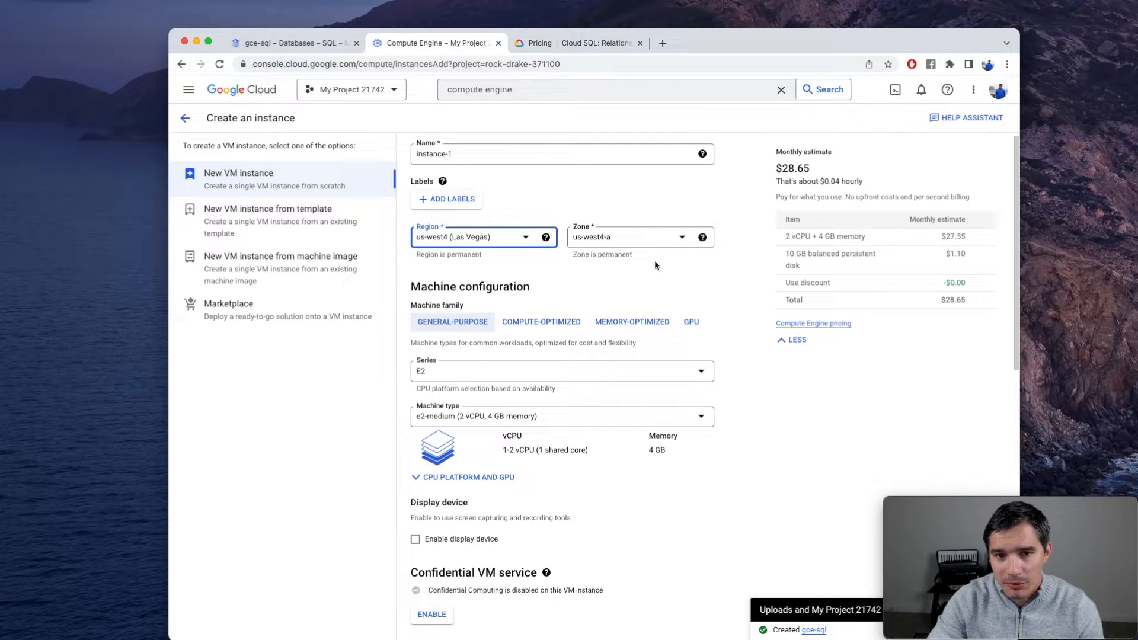
scroll(485, 413, down, 1)
click(485, 413)
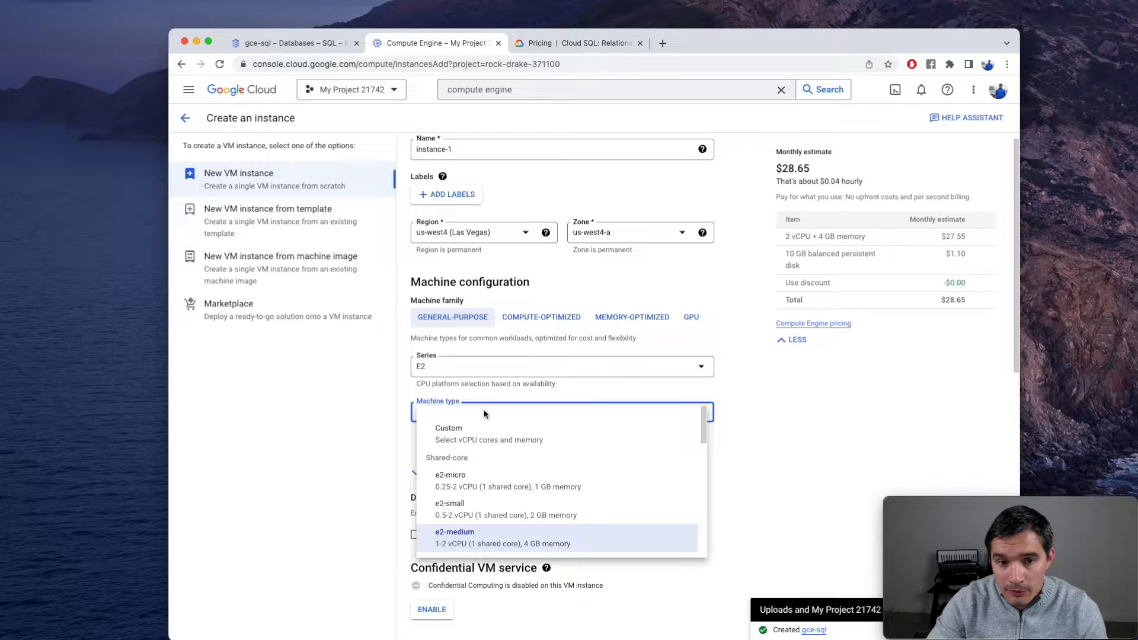
click(479, 484)
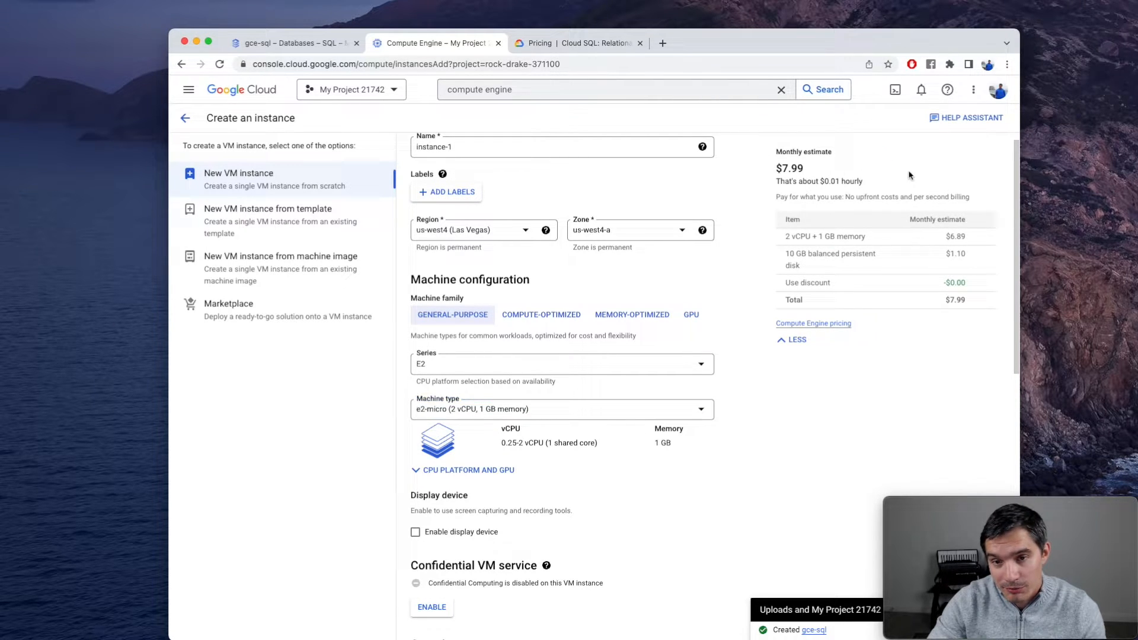
Step: Set the VM's access scopes to allow full access to all Cloud APIs
scroll(698, 254, down, 1)
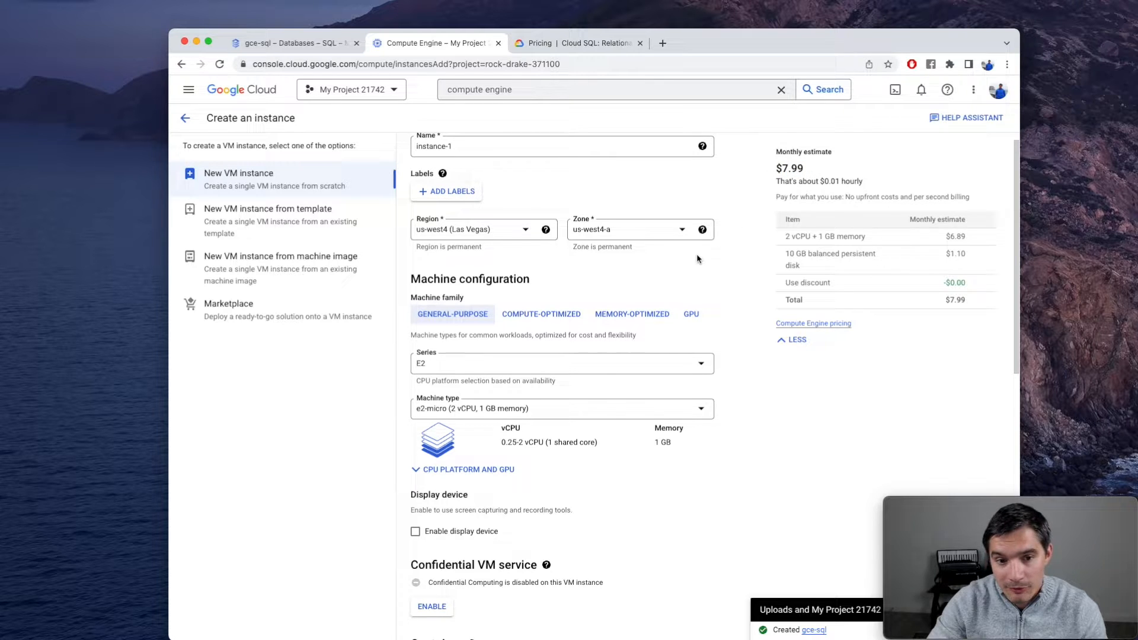
scroll(622, 308, down, 3)
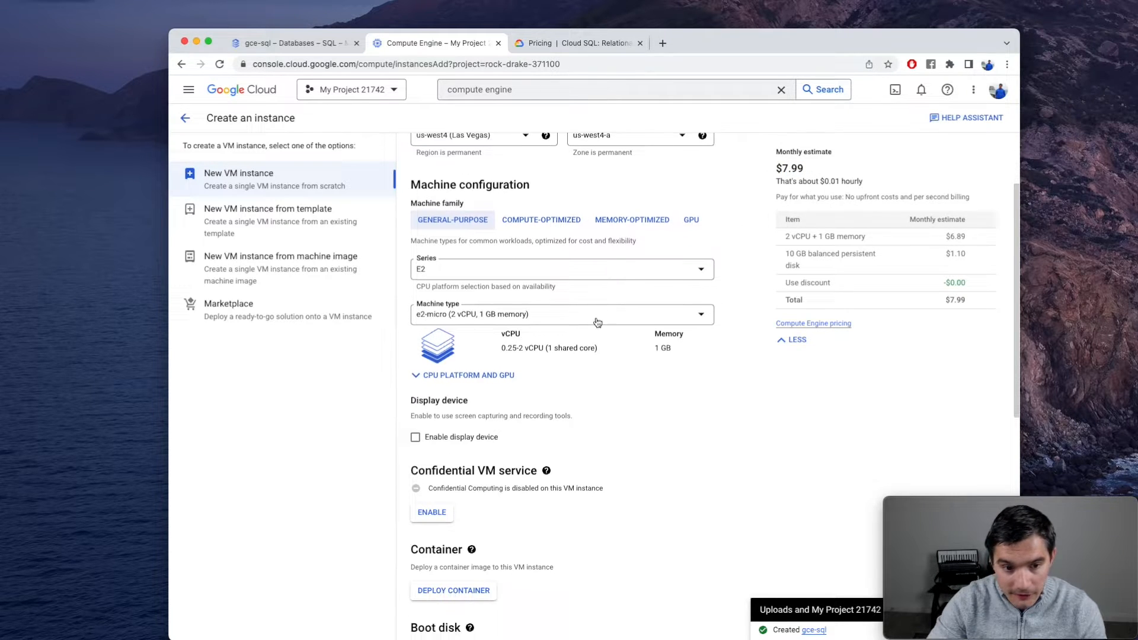
scroll(533, 356, down, 3)
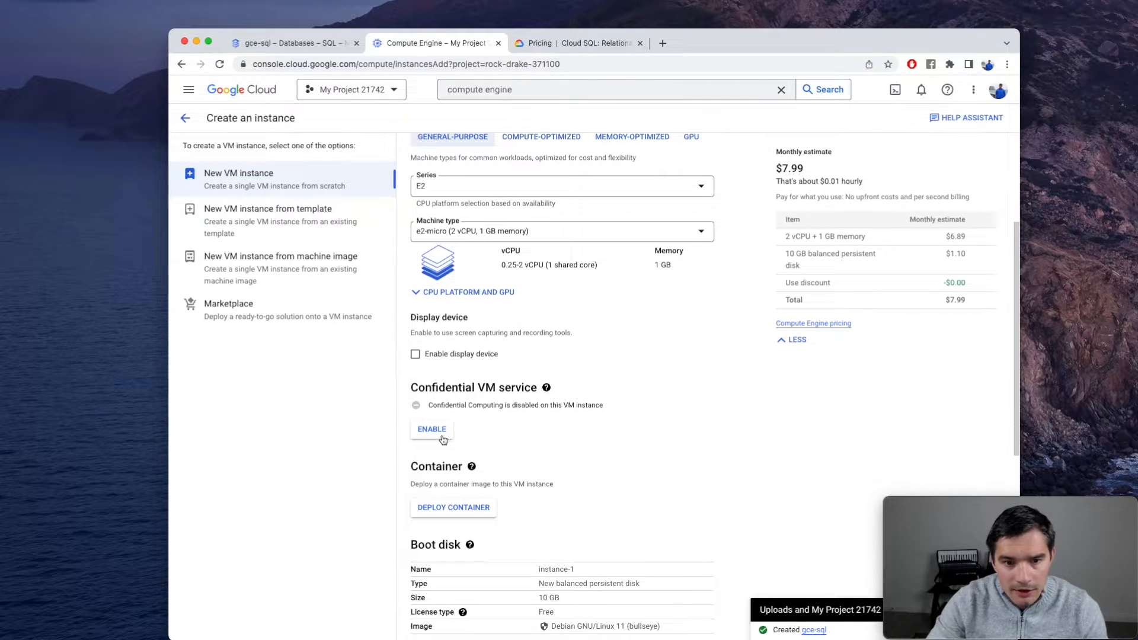
scroll(441, 436, down, 2)
scroll(427, 439, down, 3)
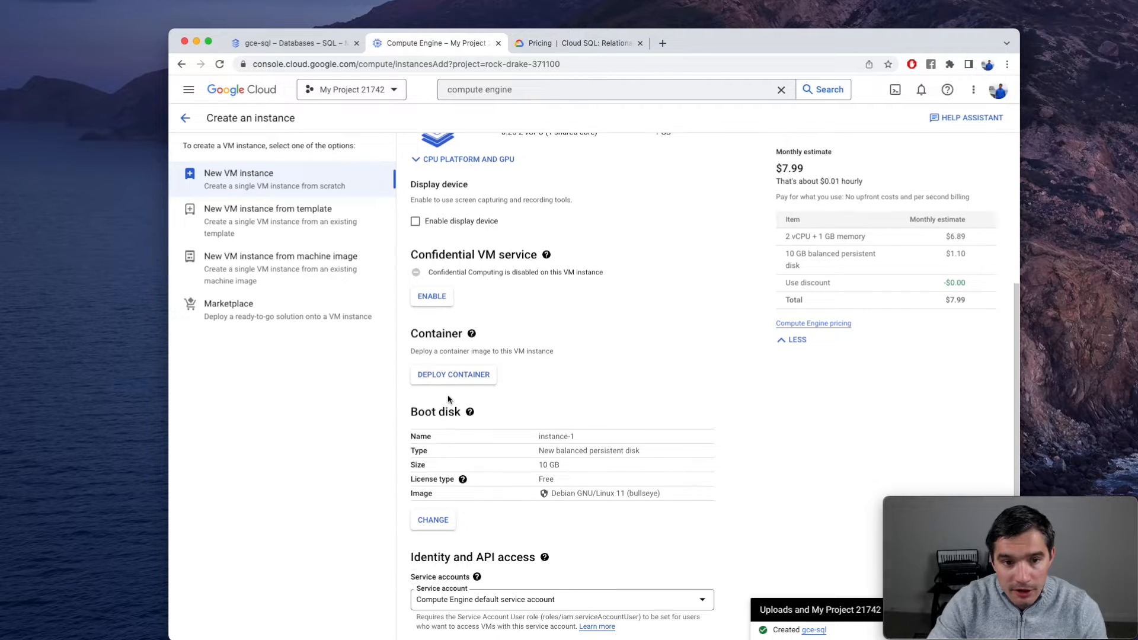
scroll(456, 416, down, 4)
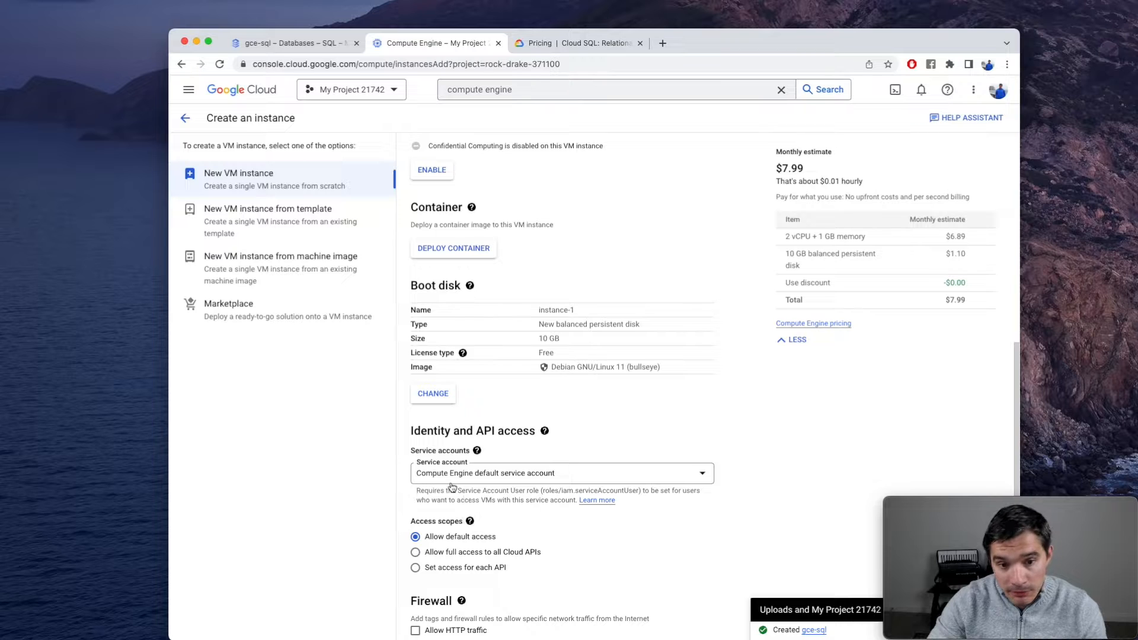
scroll(510, 504, down, 1)
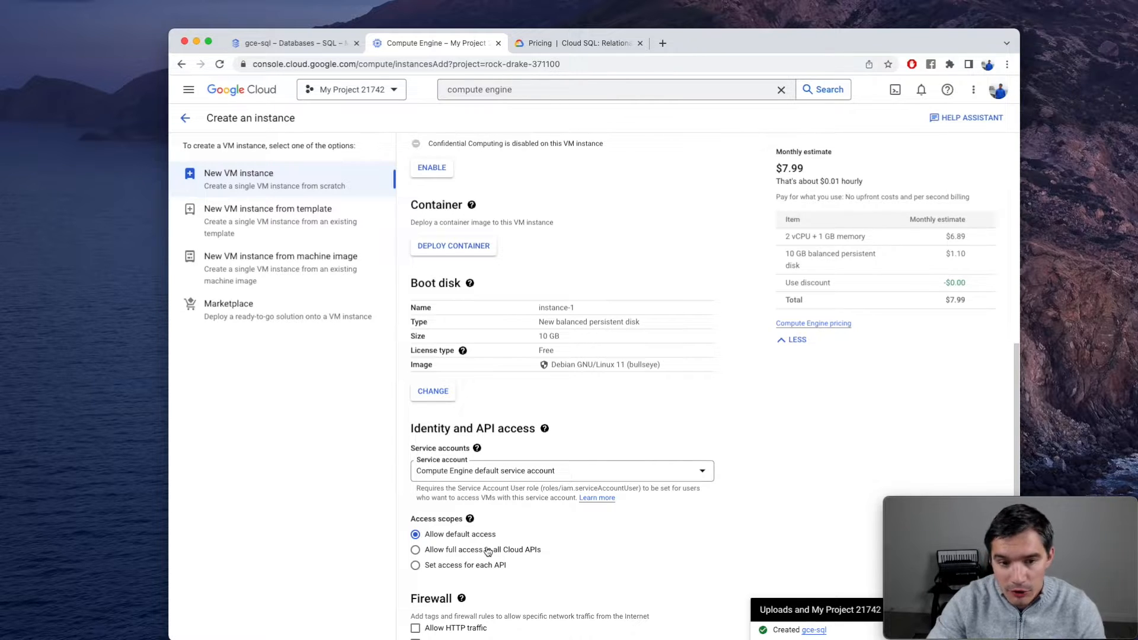
click(416, 550)
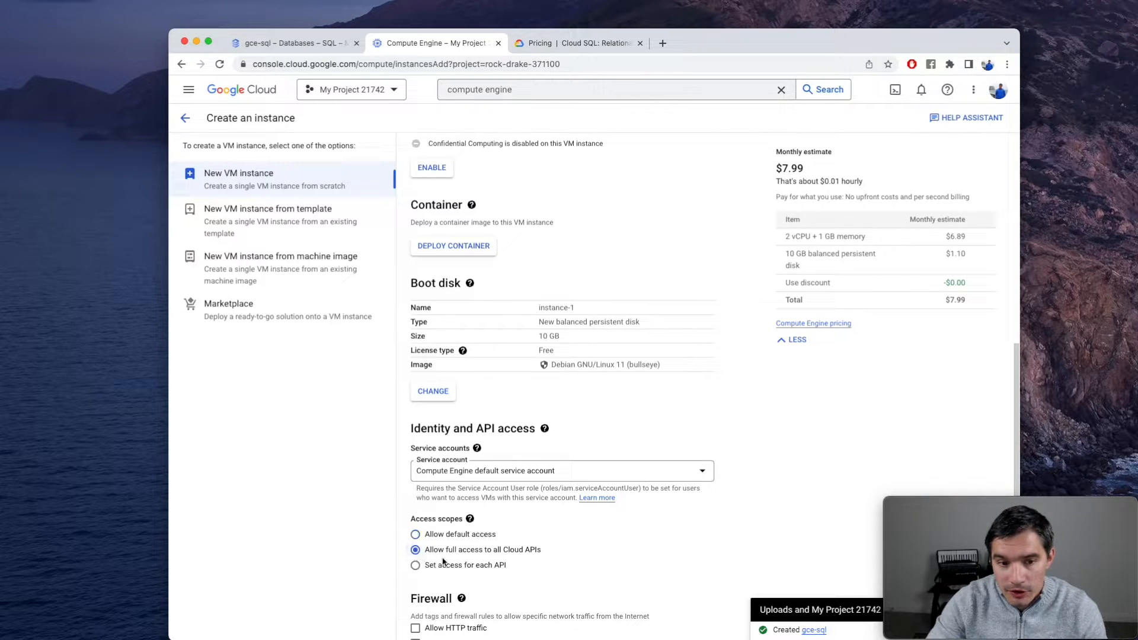
Step: Expand the advanced networking options and open the default network interface for editing
scroll(469, 553, down, 3)
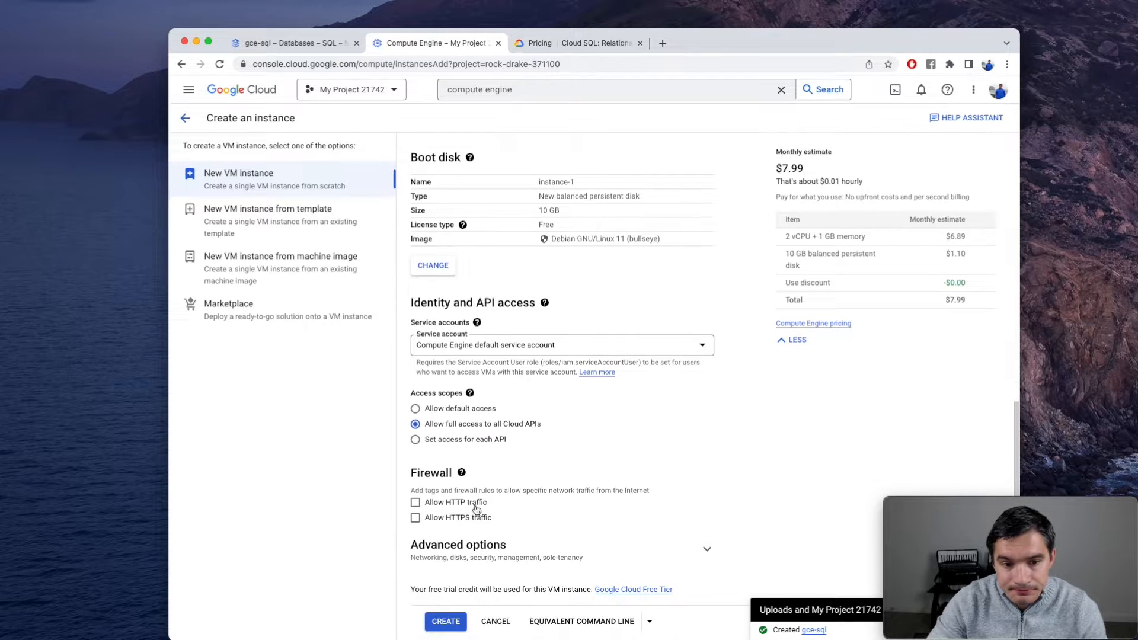
click(707, 538)
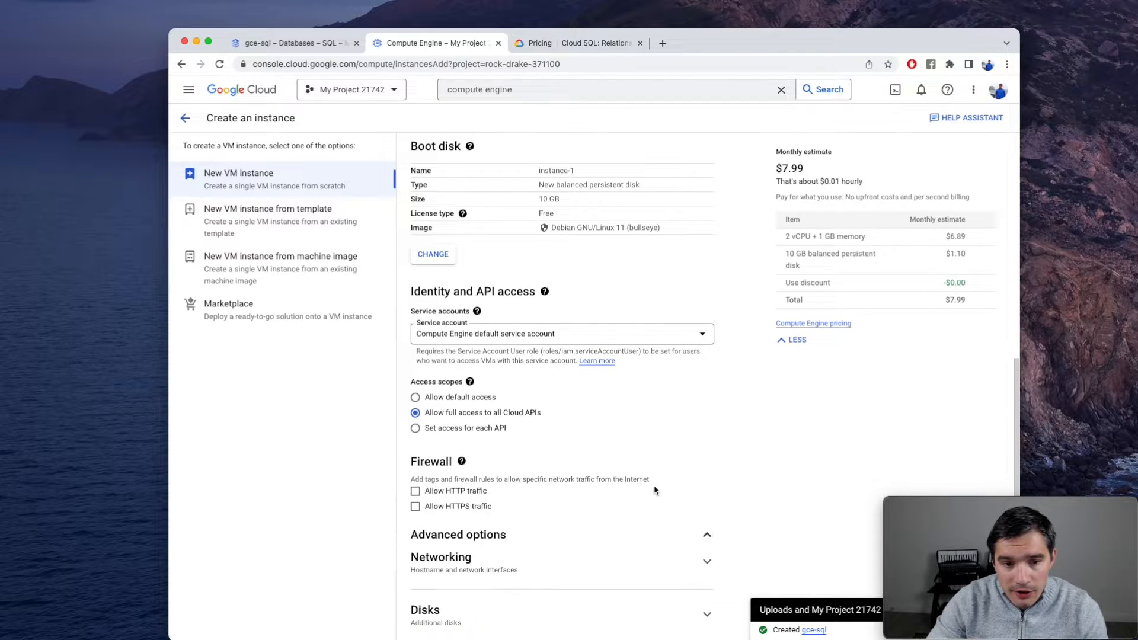
scroll(654, 485, down, 1)
scroll(653, 485, down, 2)
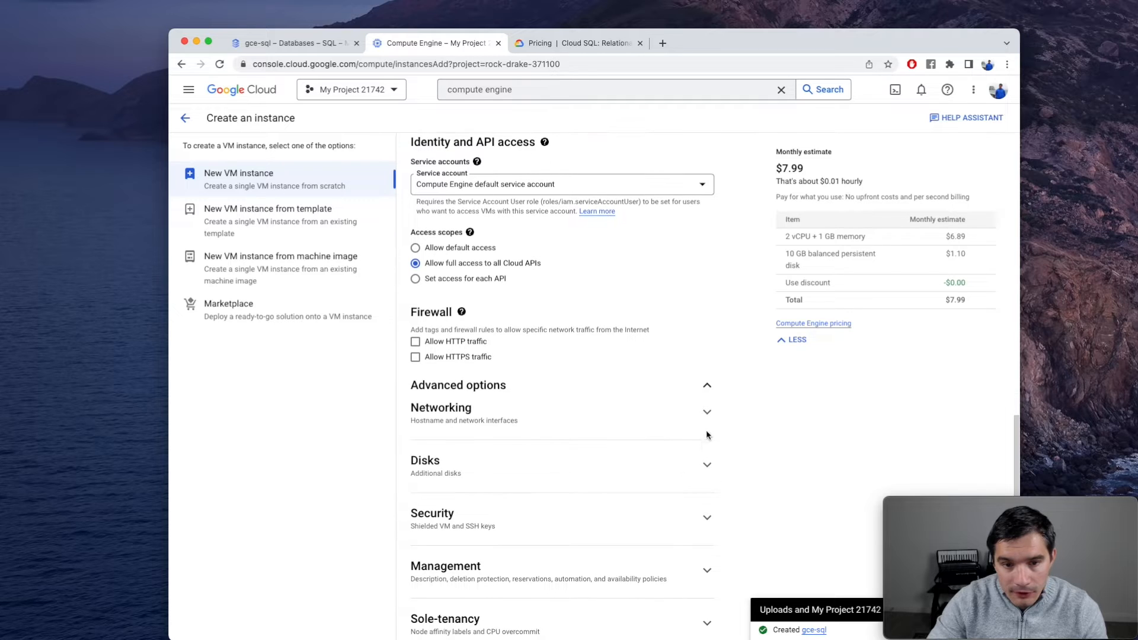
click(706, 412)
scroll(682, 448, down, 1)
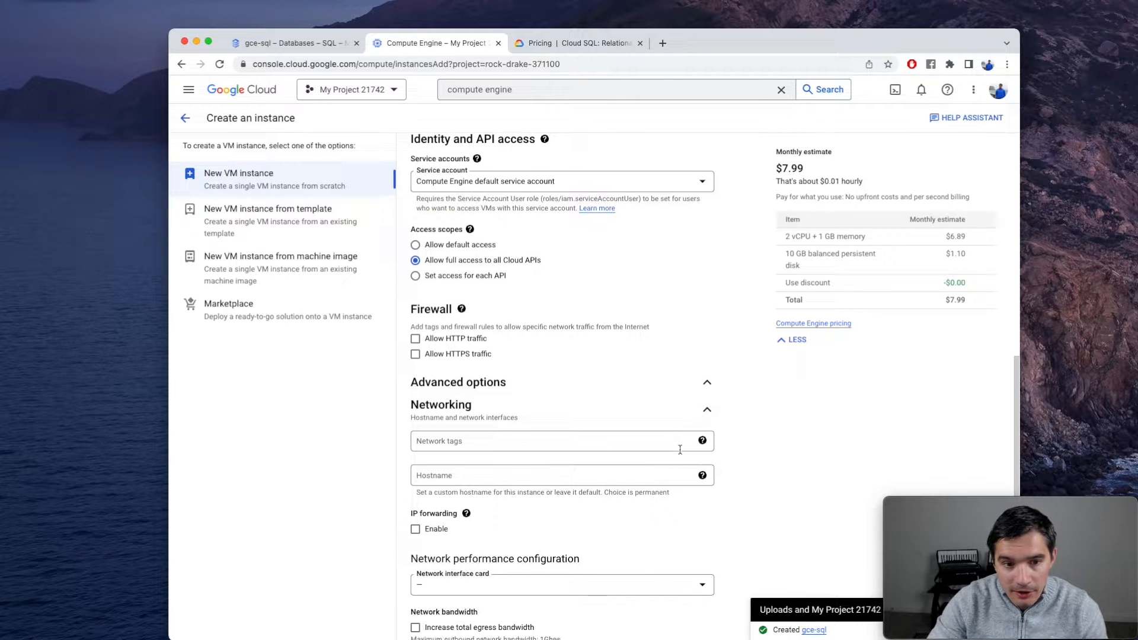
scroll(563, 454, down, 2)
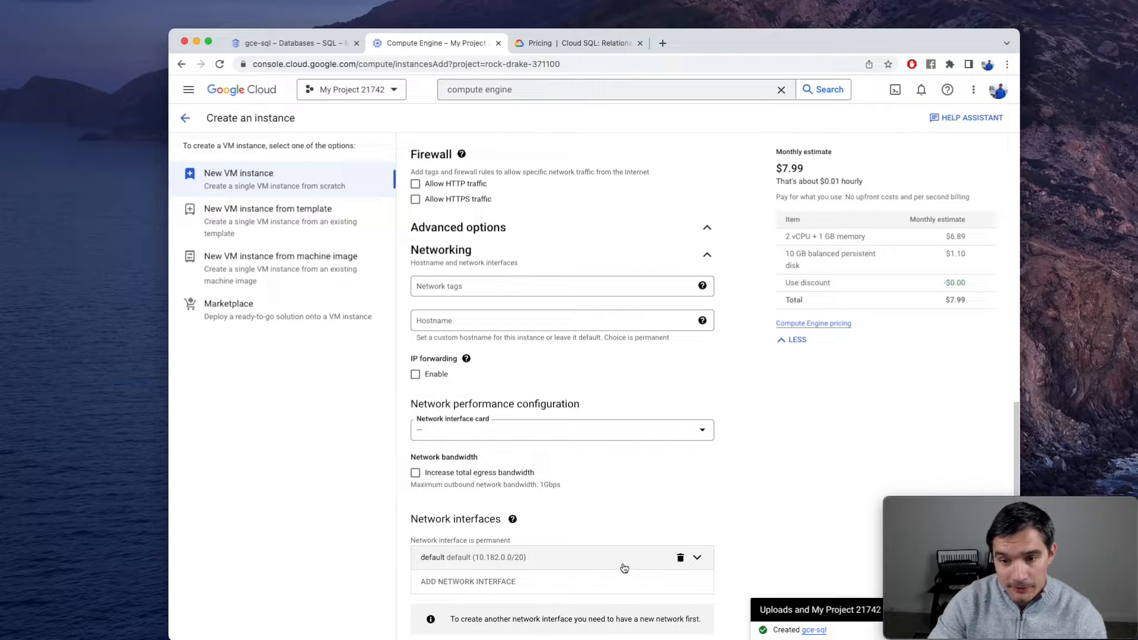
click(698, 558)
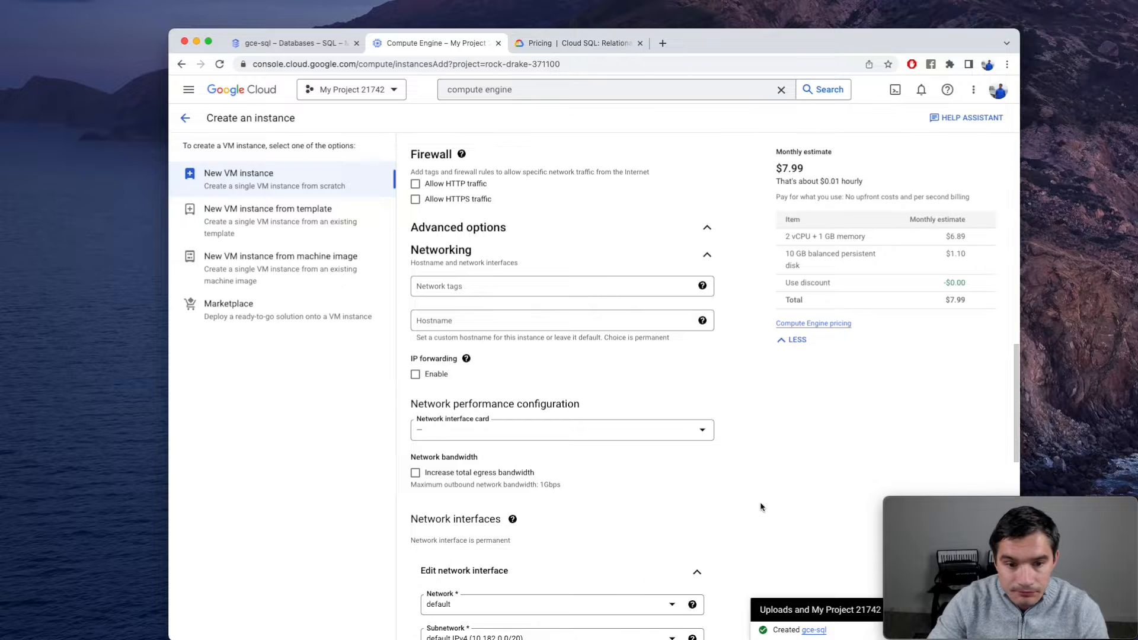
Step: Reserve a new static IP address named gce-ip as the network interface's external IPv4 address
scroll(732, 493, down, 2)
scroll(732, 493, down, 3)
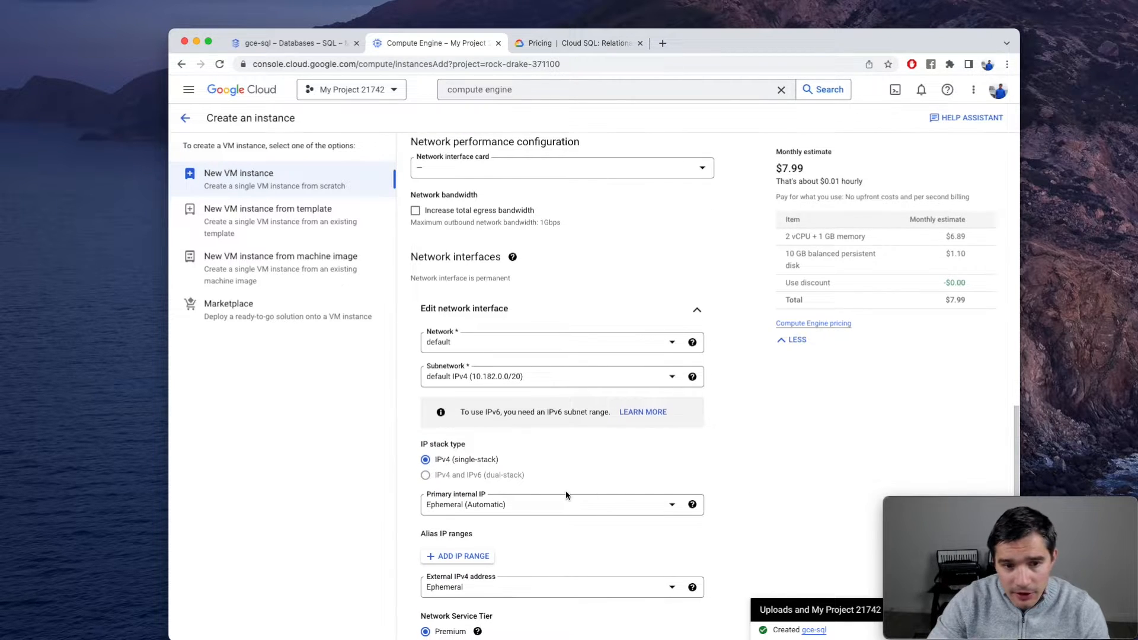
scroll(567, 490, down, 1)
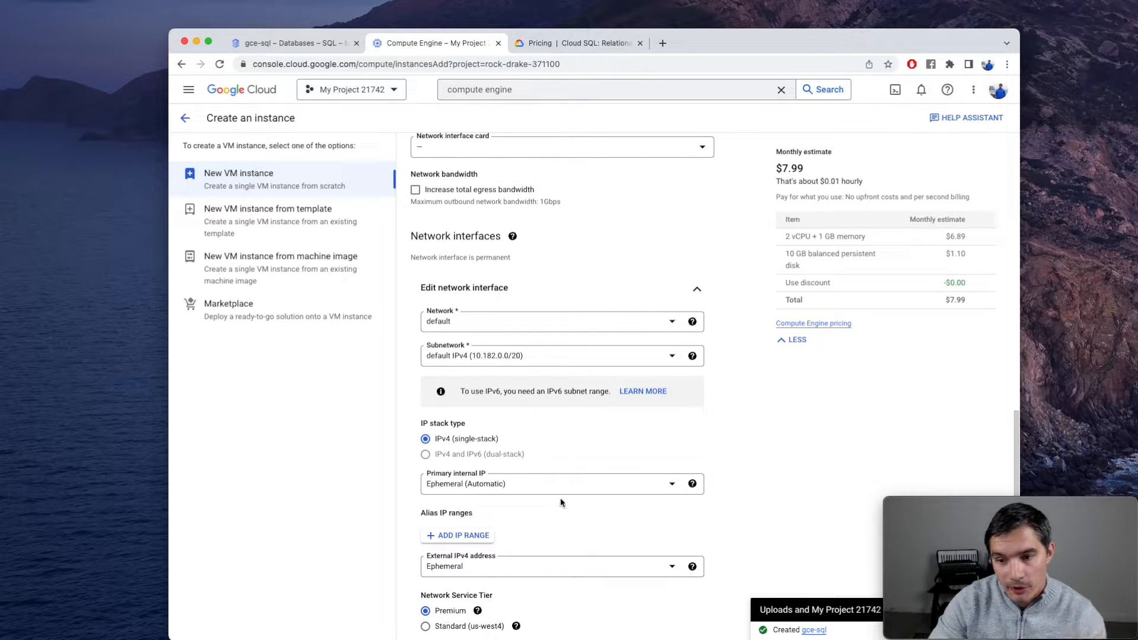
scroll(551, 501, down, 2)
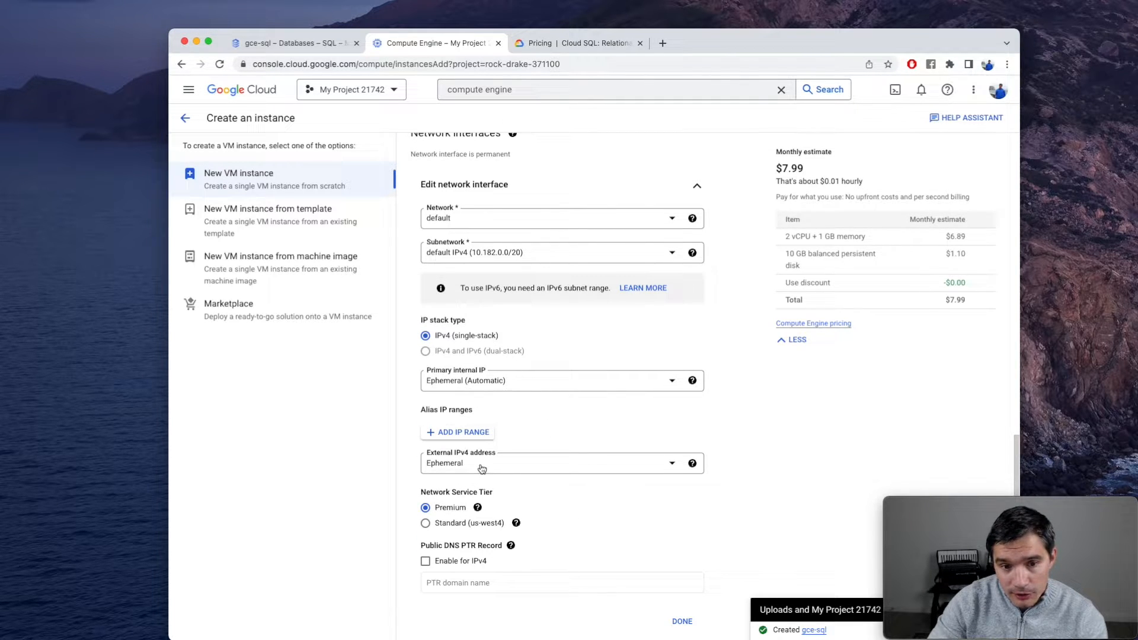
click(482, 469)
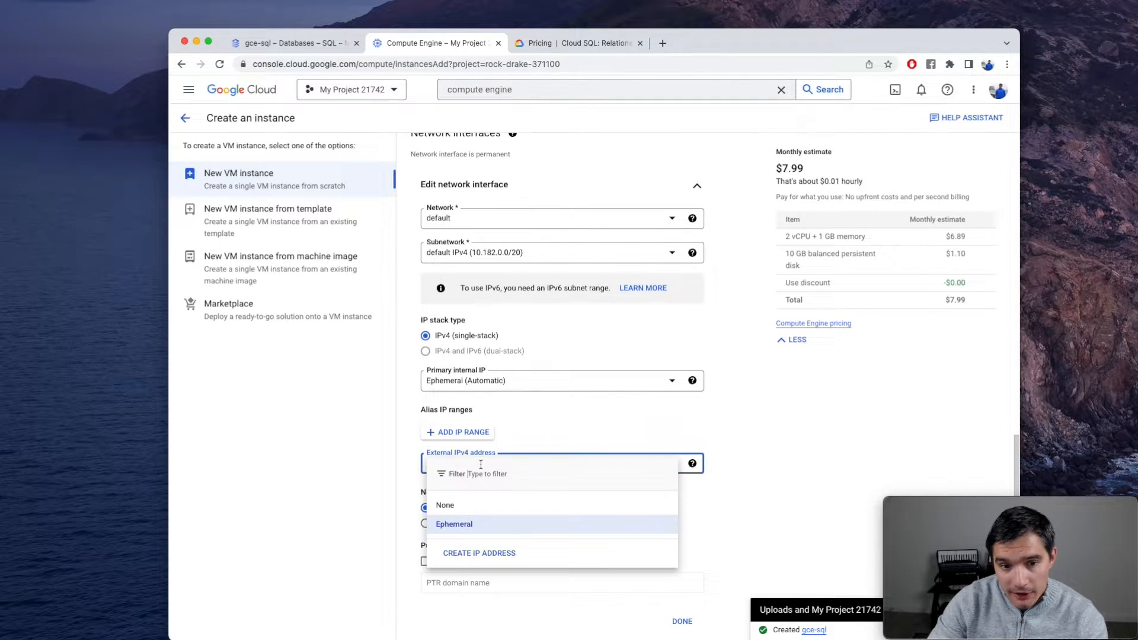
click(483, 553)
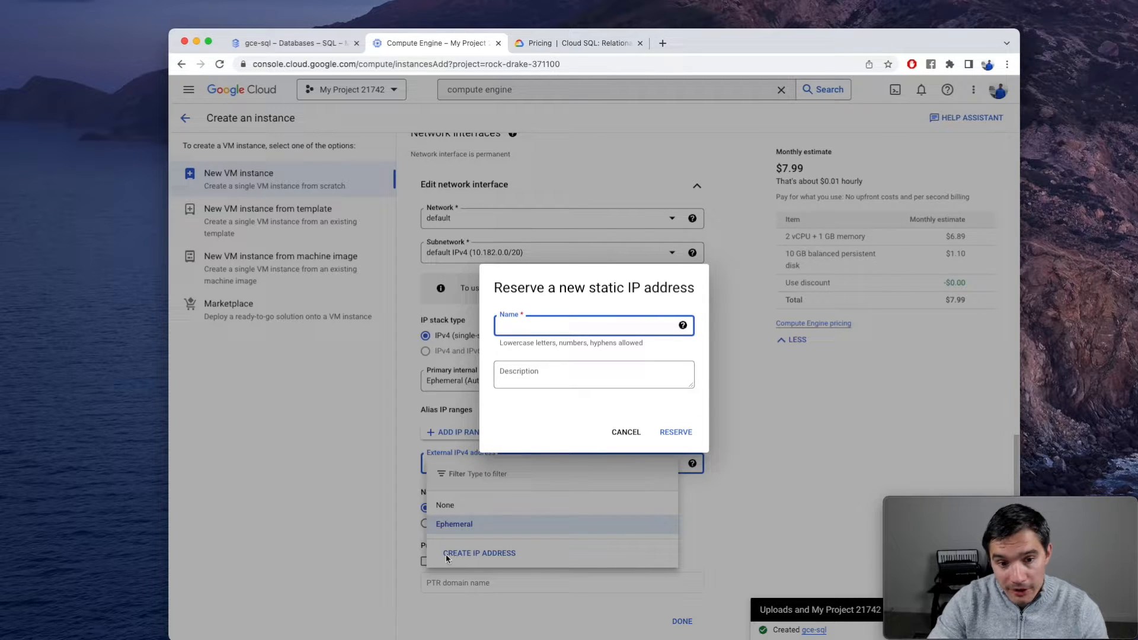
click(533, 329)
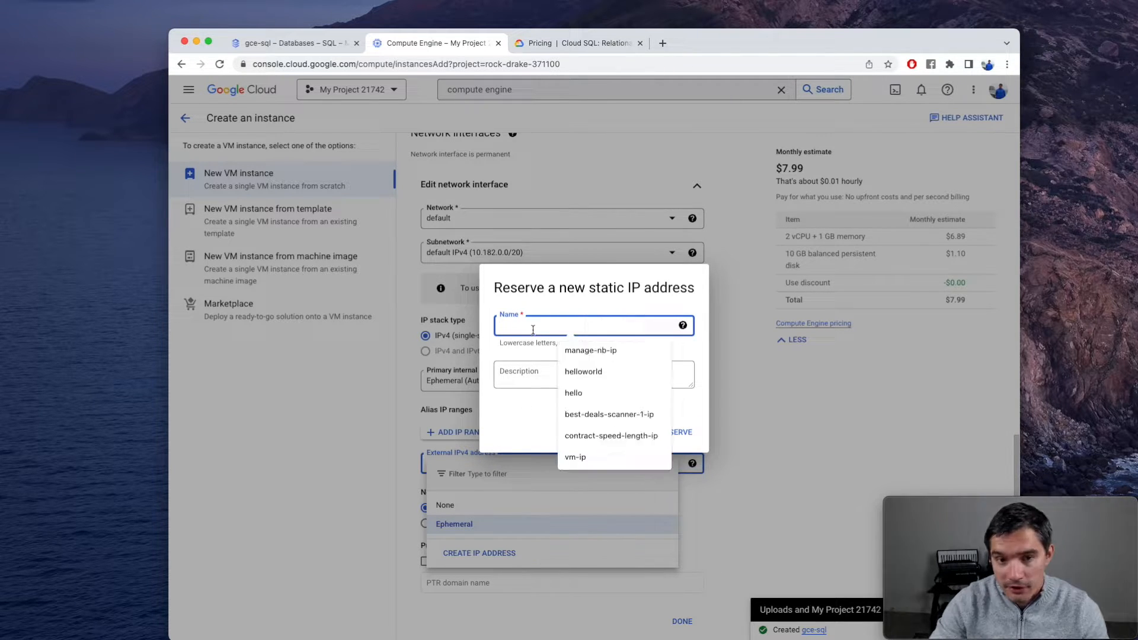
text(gce-ip)
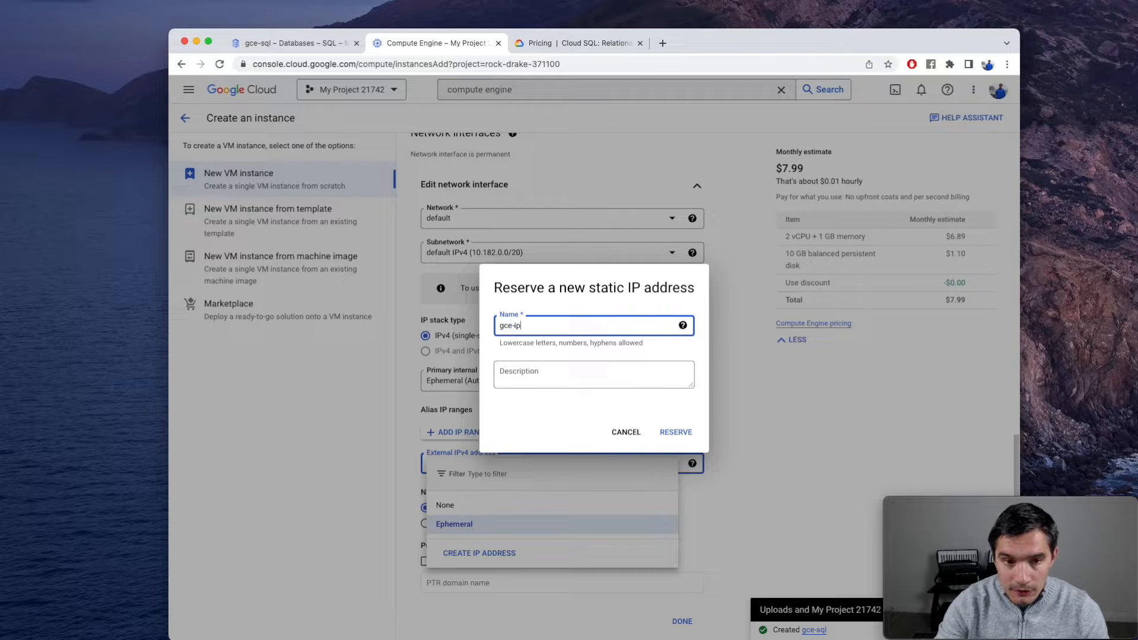
click(679, 432)
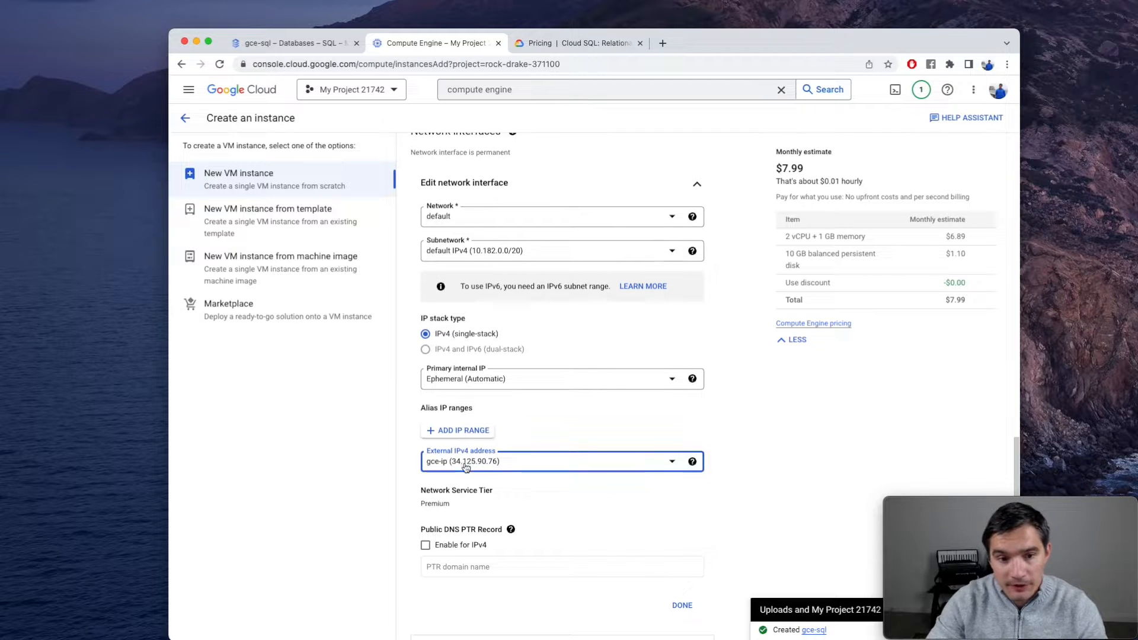
Step: Create the VM instance with the configured settings, leaving the disk, security, management and sole-tenancy options at their defaults
scroll(701, 542, down, 1)
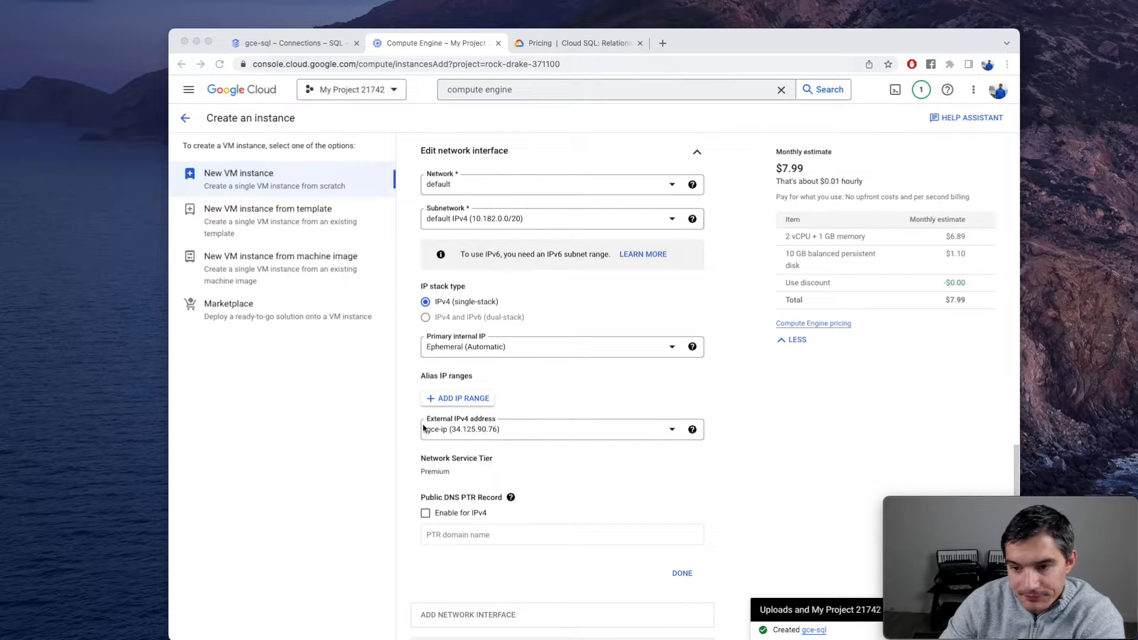
scroll(575, 459, down, 1)
scroll(574, 459, down, 5)
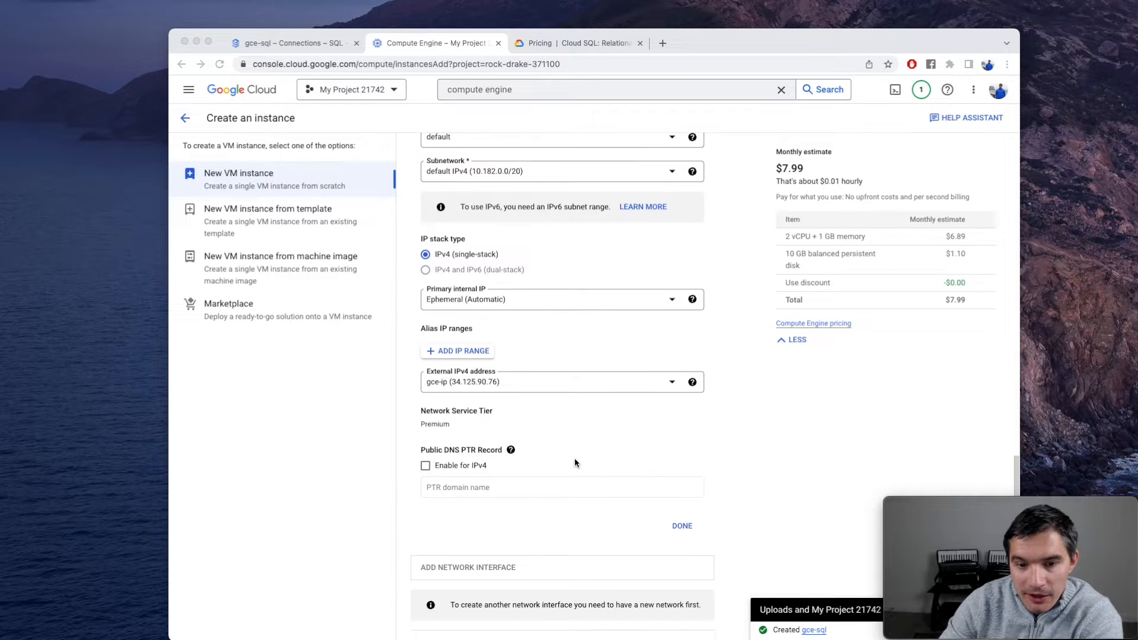
scroll(560, 452, down, 5)
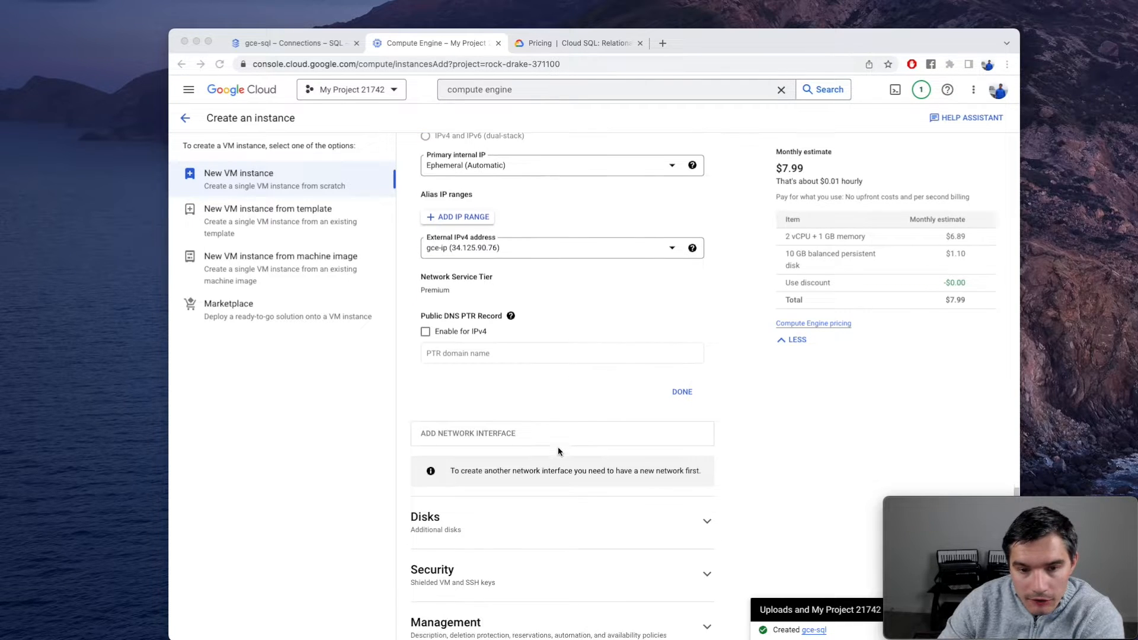
scroll(522, 403, down, 4)
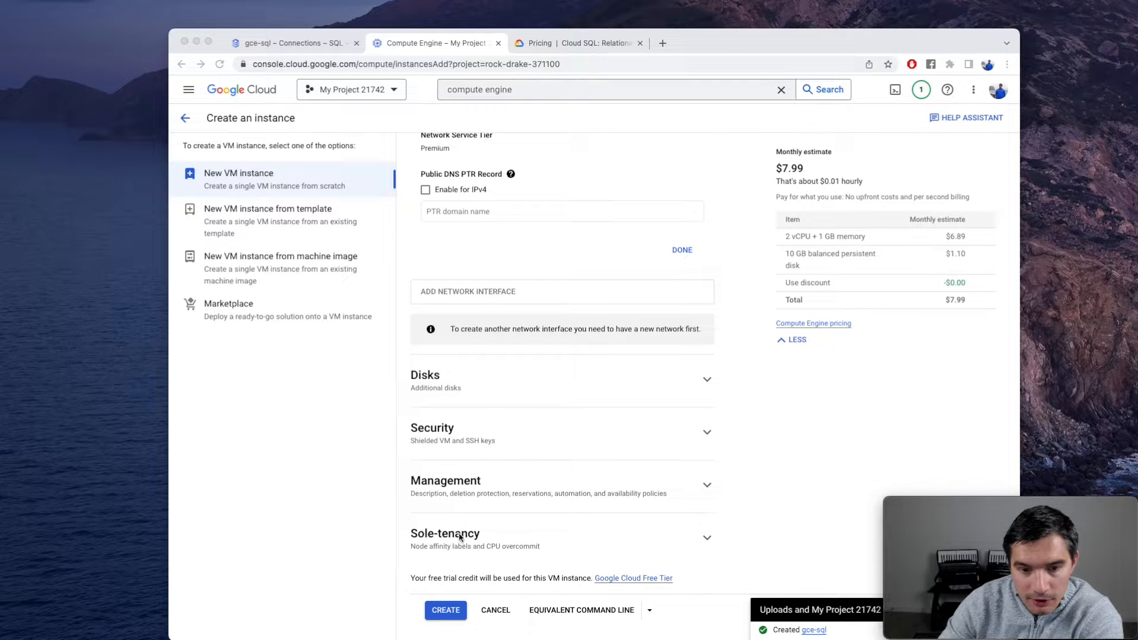
click(642, 552)
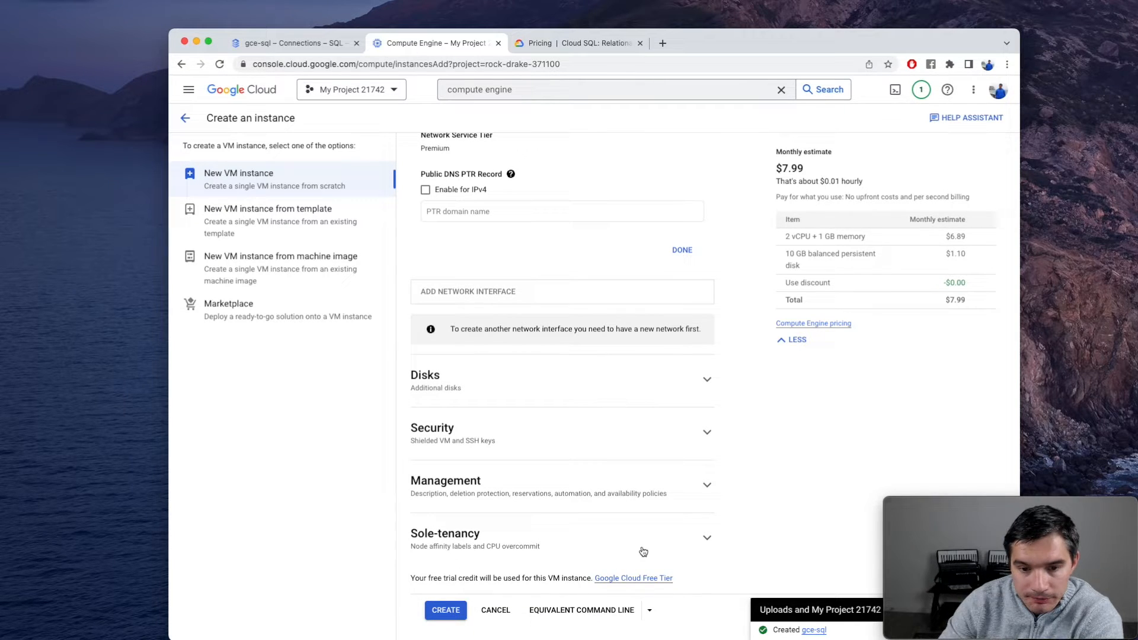
click(446, 610)
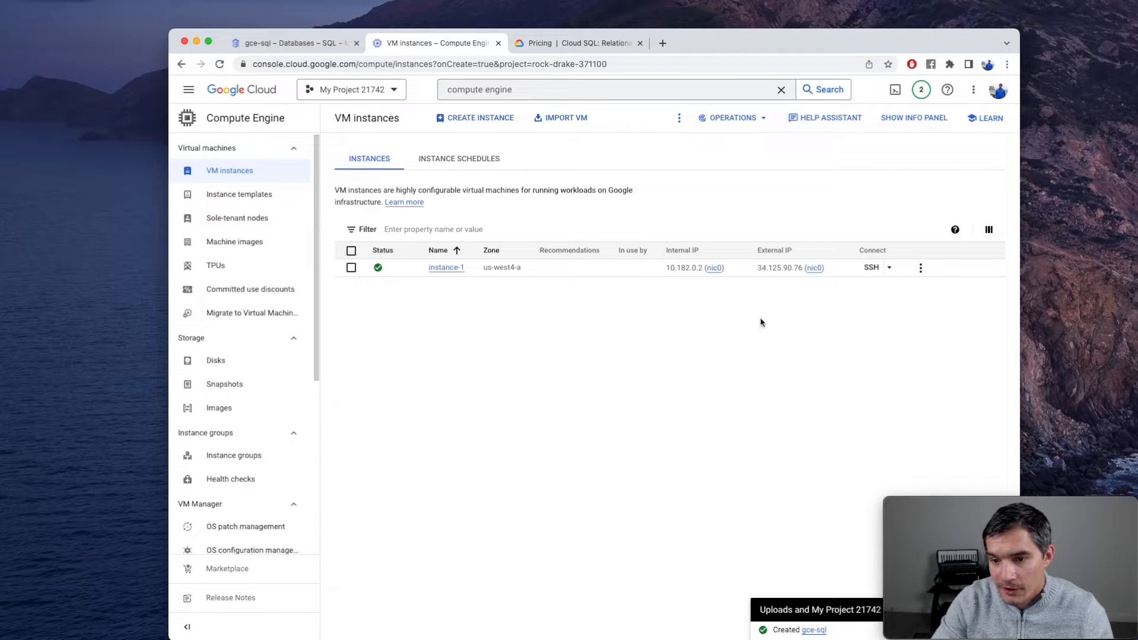
Step: Copy instance-1's external IP address and open the networking connection settings of the gce-sql instance
drag(754, 273, 805, 274)
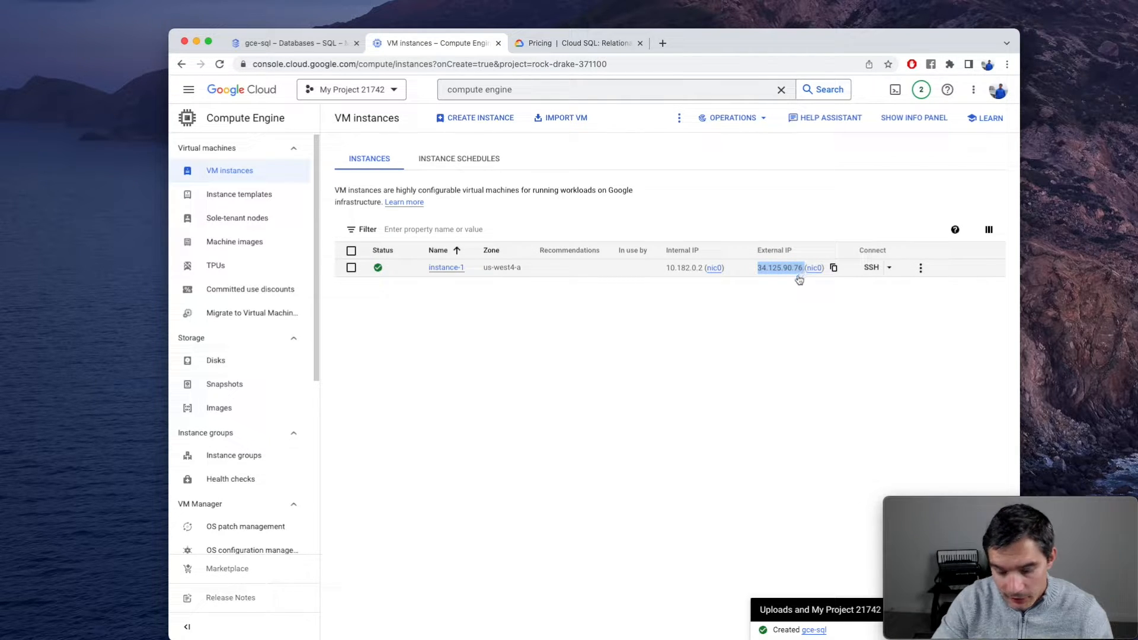
key(super+c)
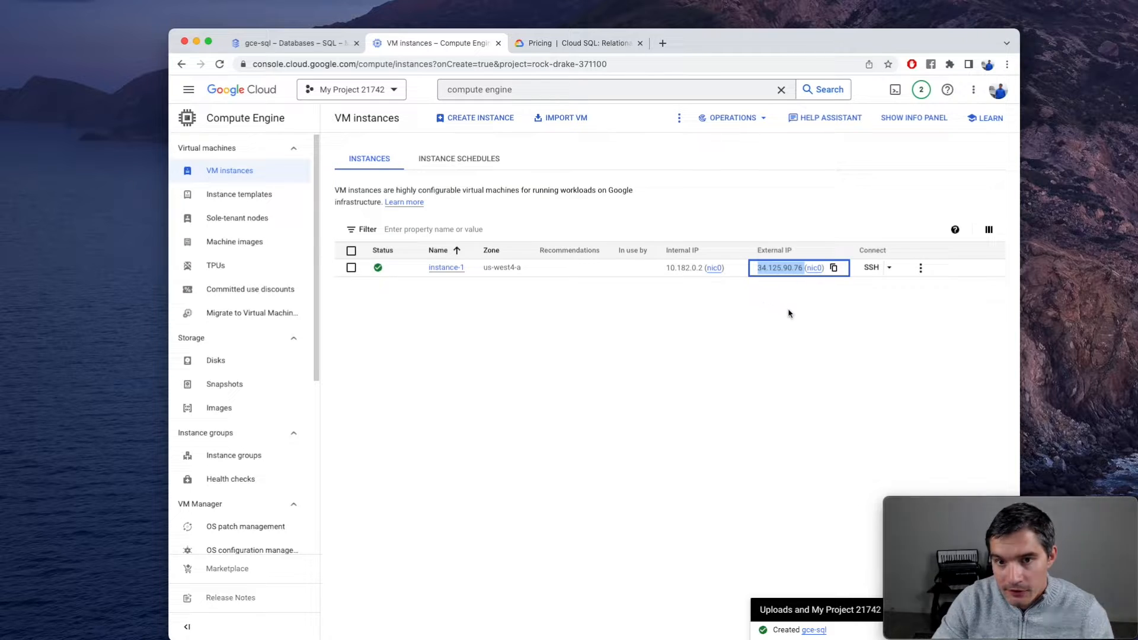
click(272, 44)
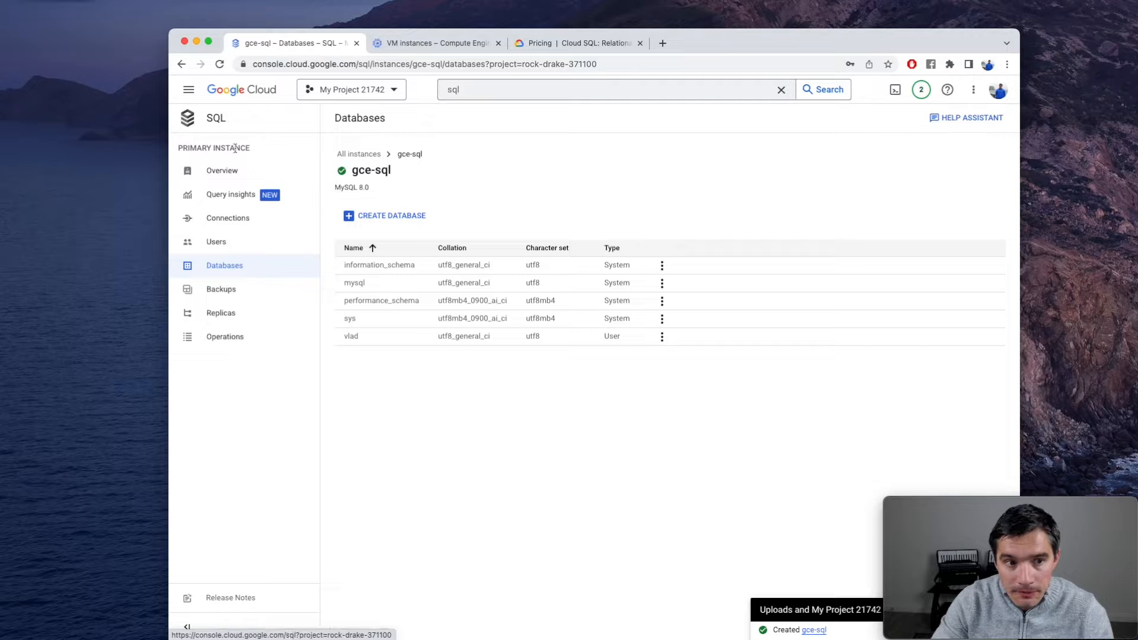
click(226, 221)
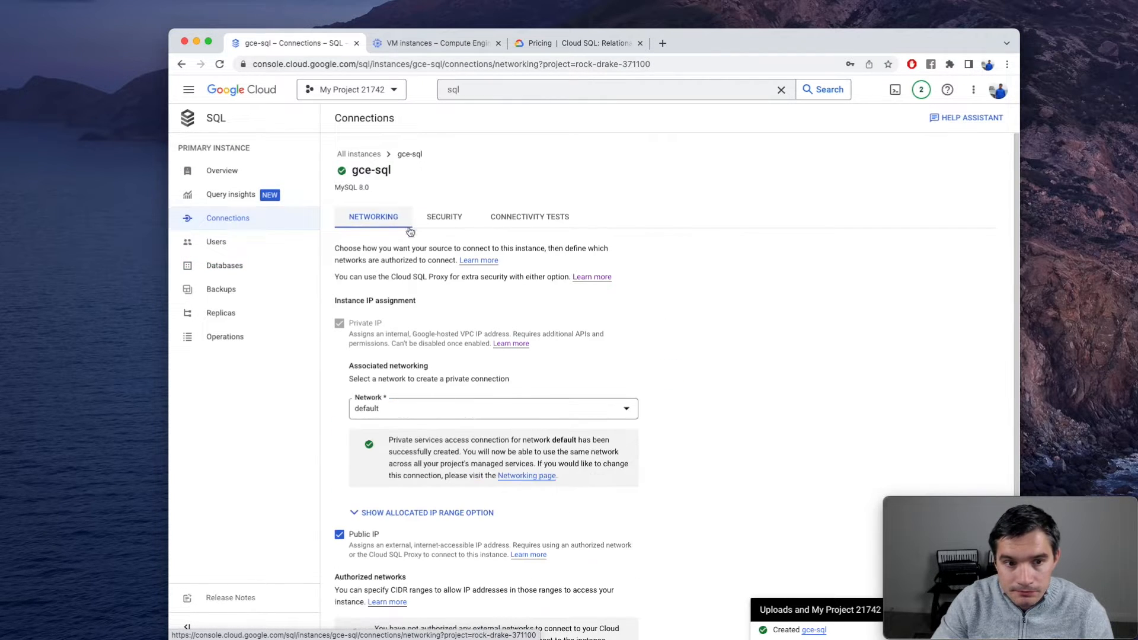
scroll(375, 381, down, 2)
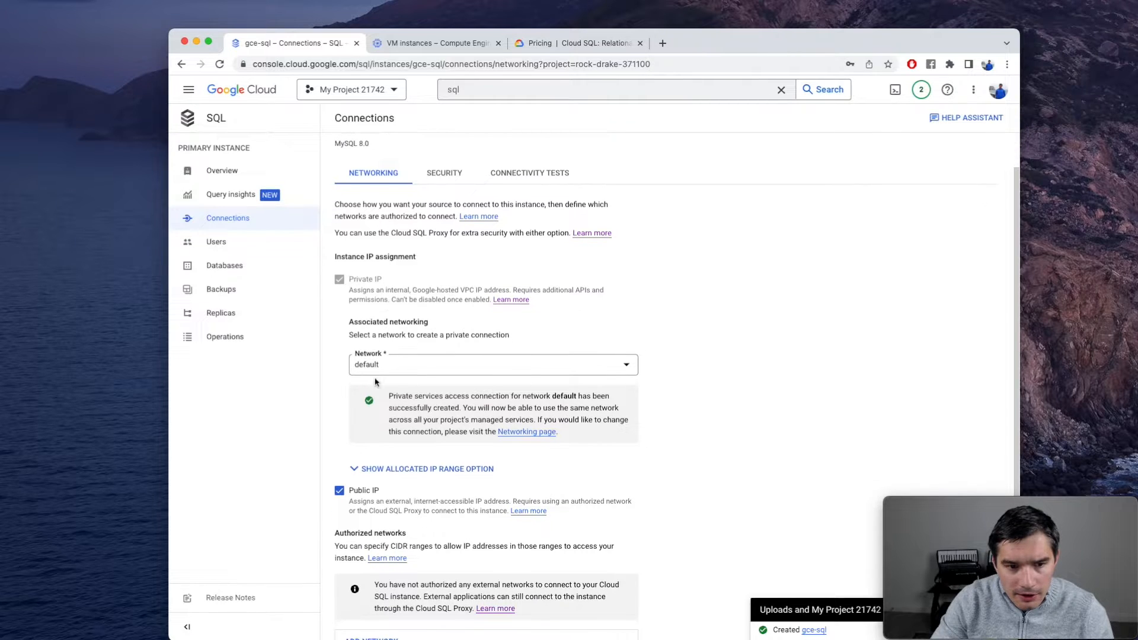
scroll(376, 380, down, 5)
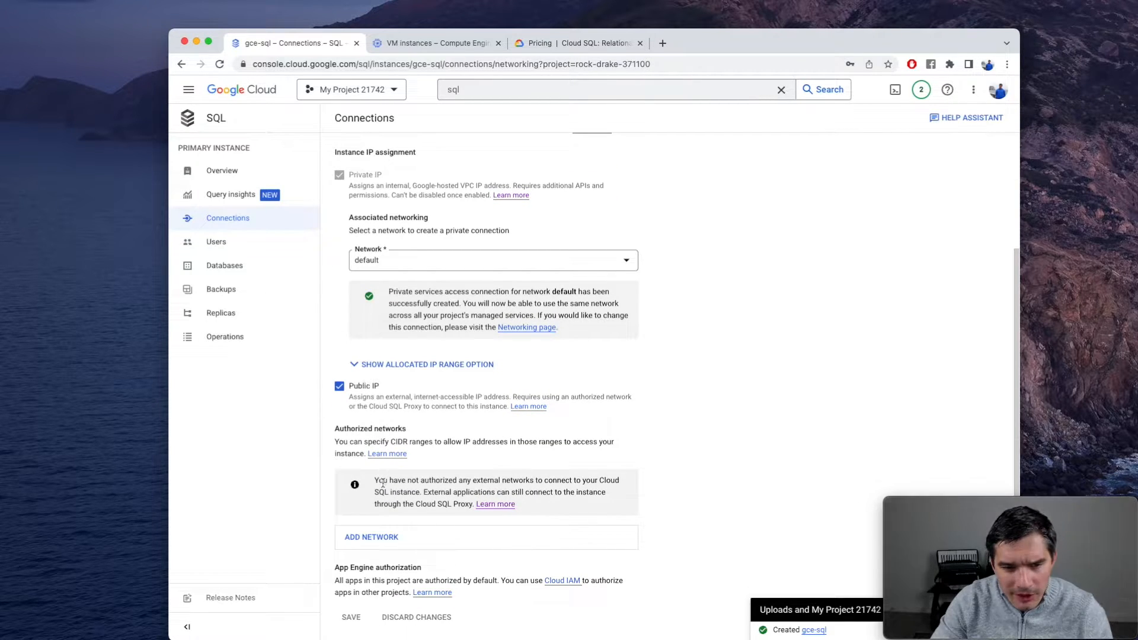
Step: Add an authorized network named gce-vms with the address 34.125.90.76 to gce-sql and save the changes
drag(342, 430, 411, 433)
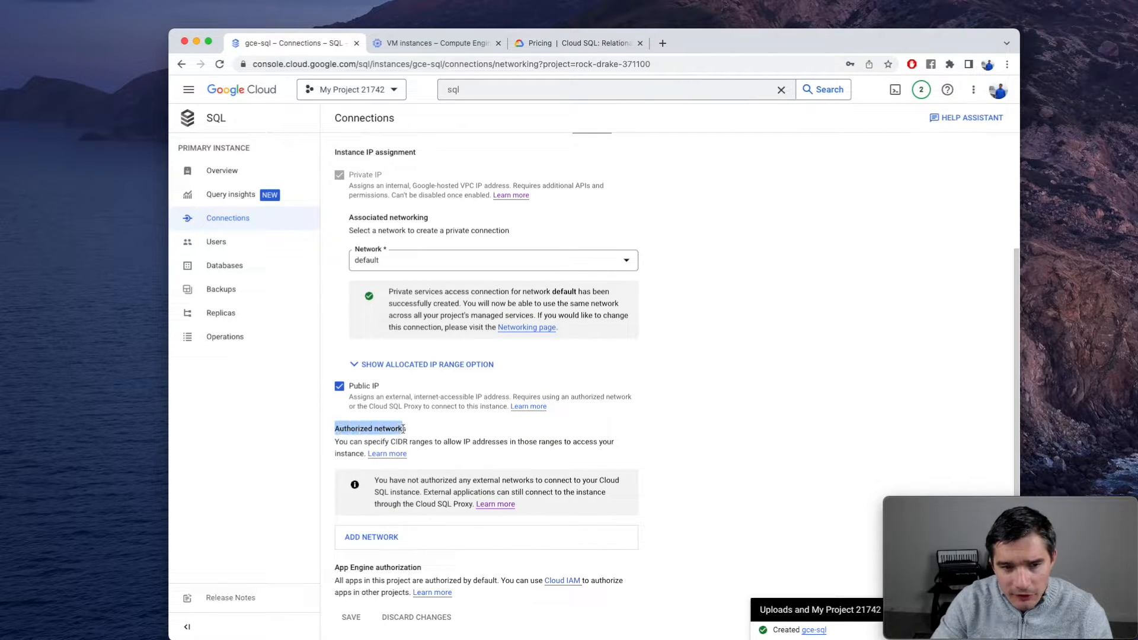
click(372, 537)
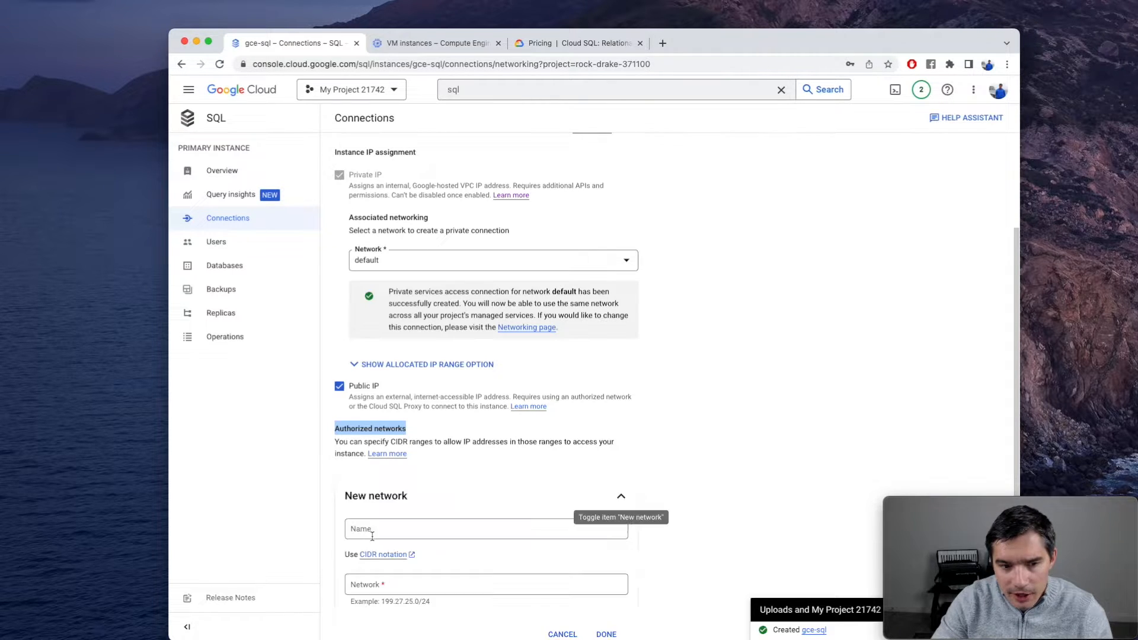
click(378, 520)
key(super+v)
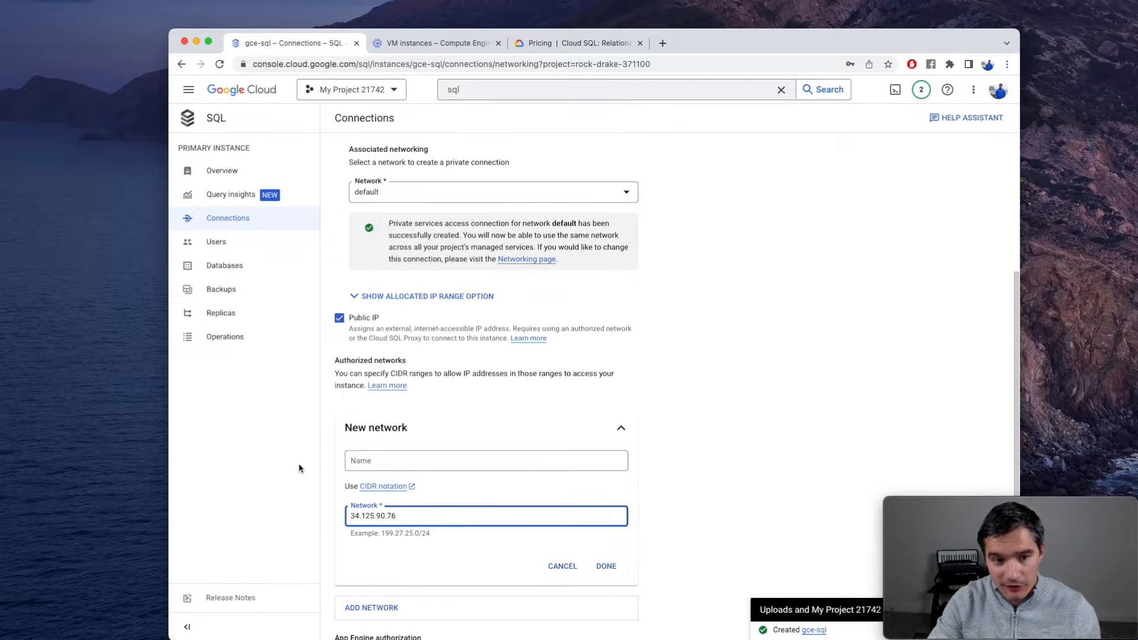
click(376, 461)
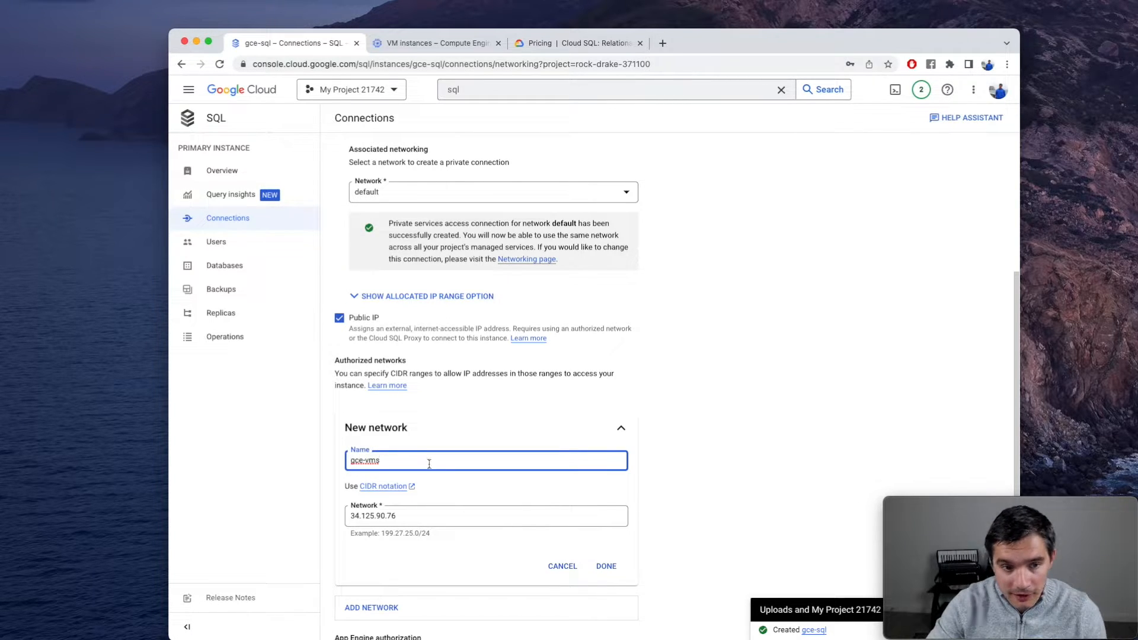
click(606, 567)
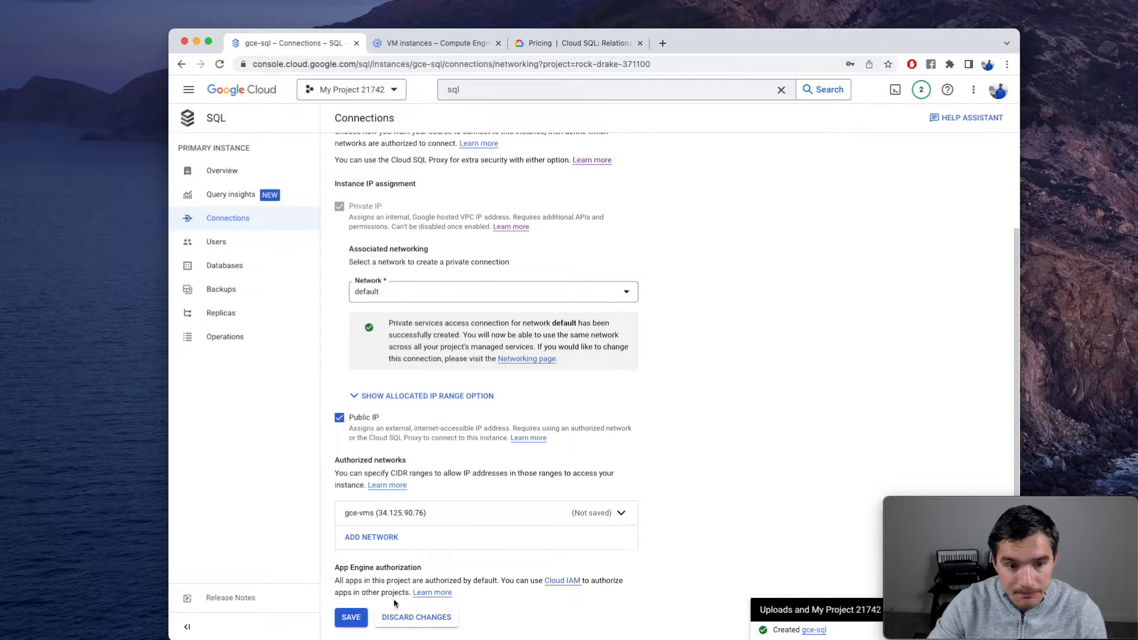
click(350, 618)
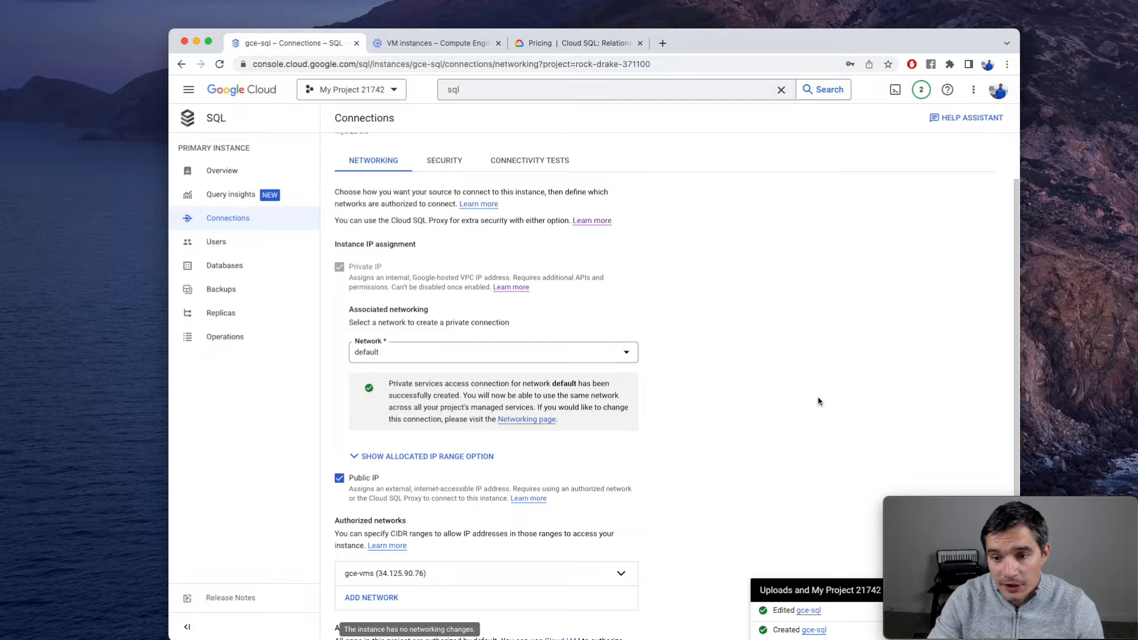
Step: Open a browser SSH session to the VM instance-1 and move its window over the middle of the console
click(446, 48)
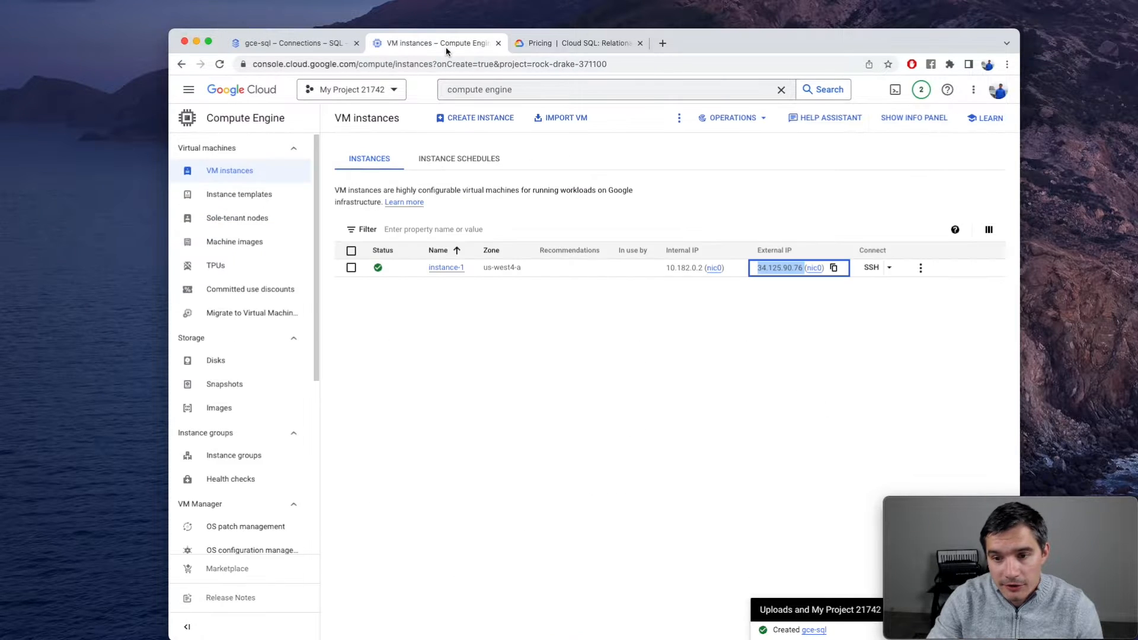
click(600, 363)
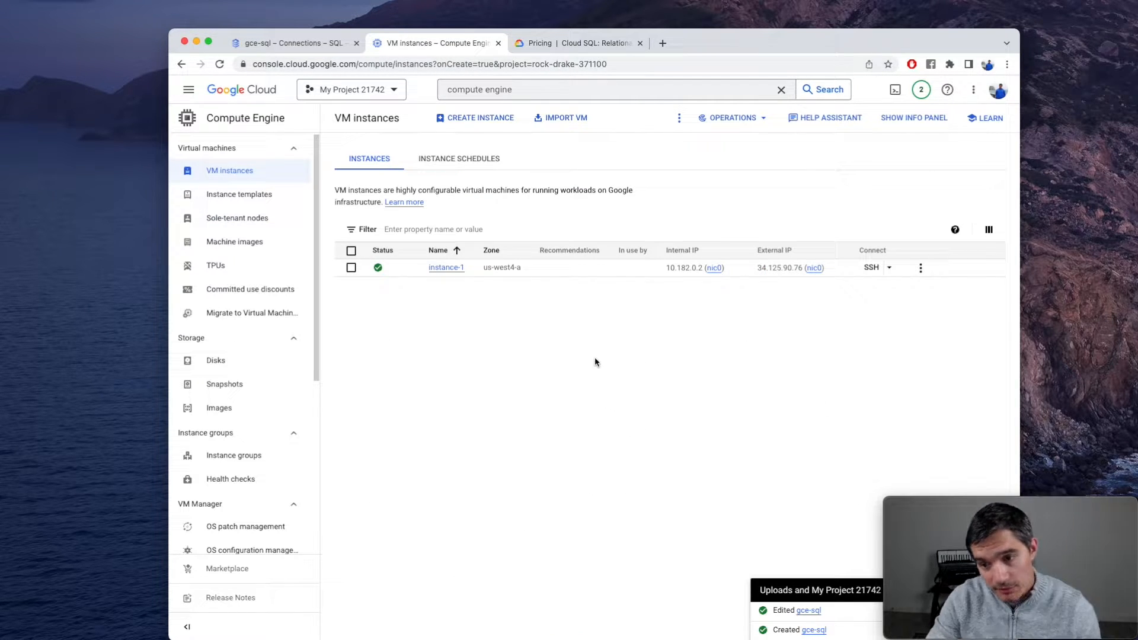
click(872, 268)
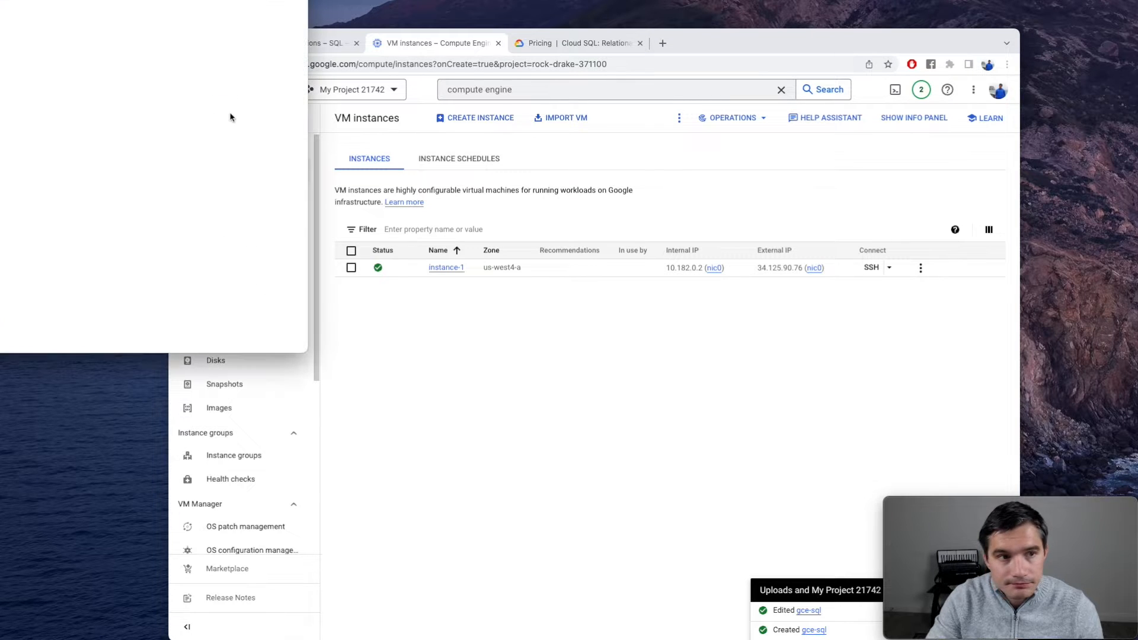
drag(195, 0, 654, 100)
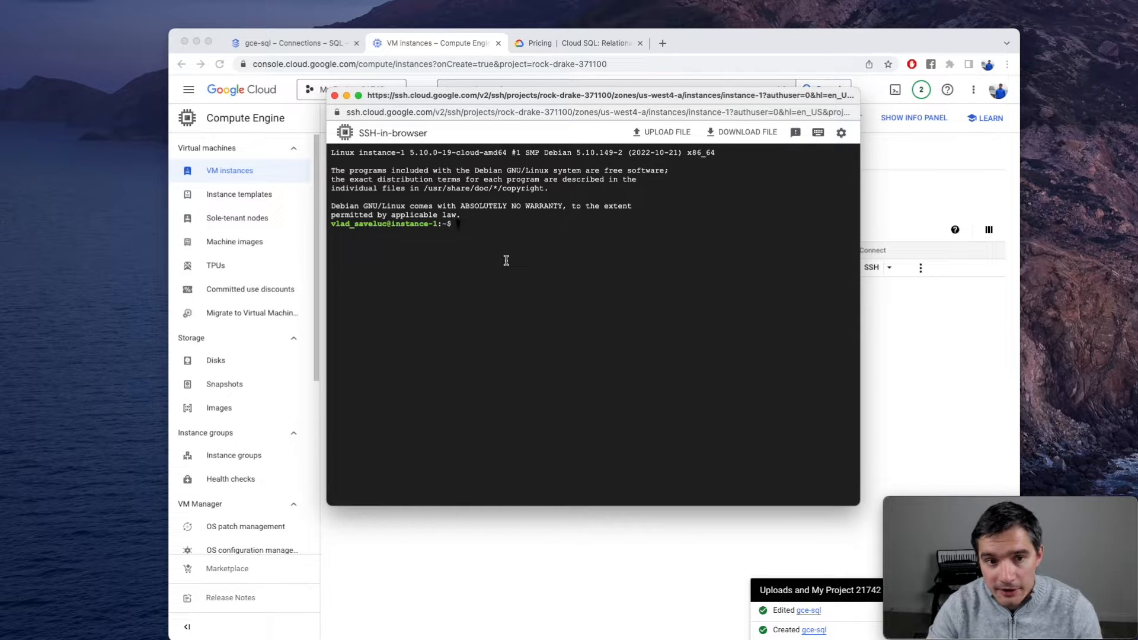
Step: Install the MariaDB client on the VM with sudo apt-get install mariadb-client, accepting the installation
text(s)
key(BackSpace)
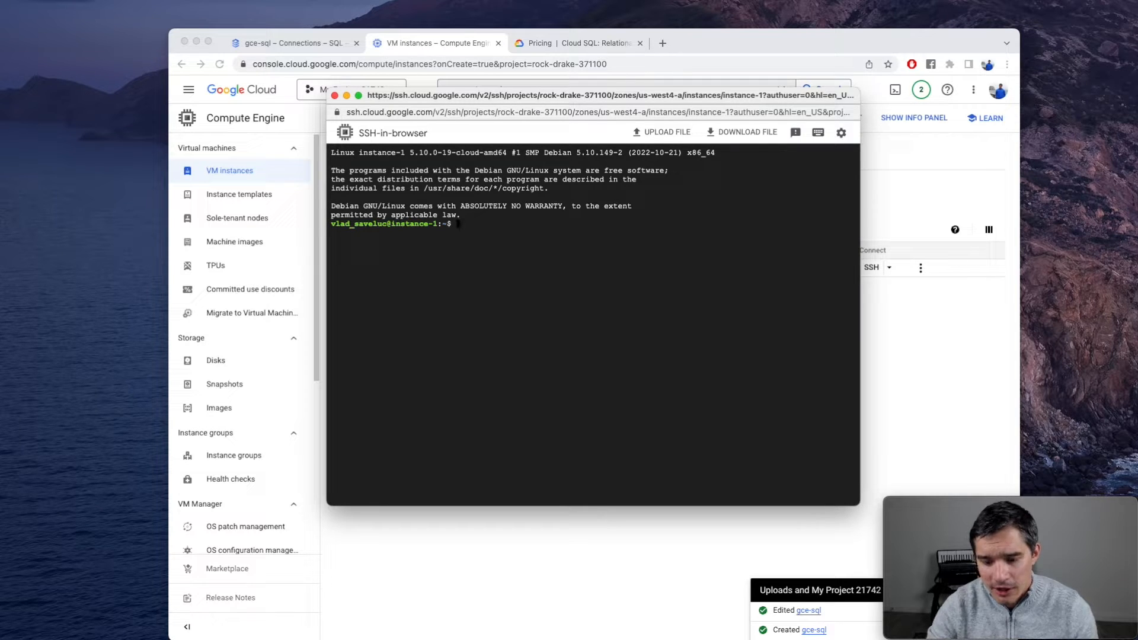
text(su)
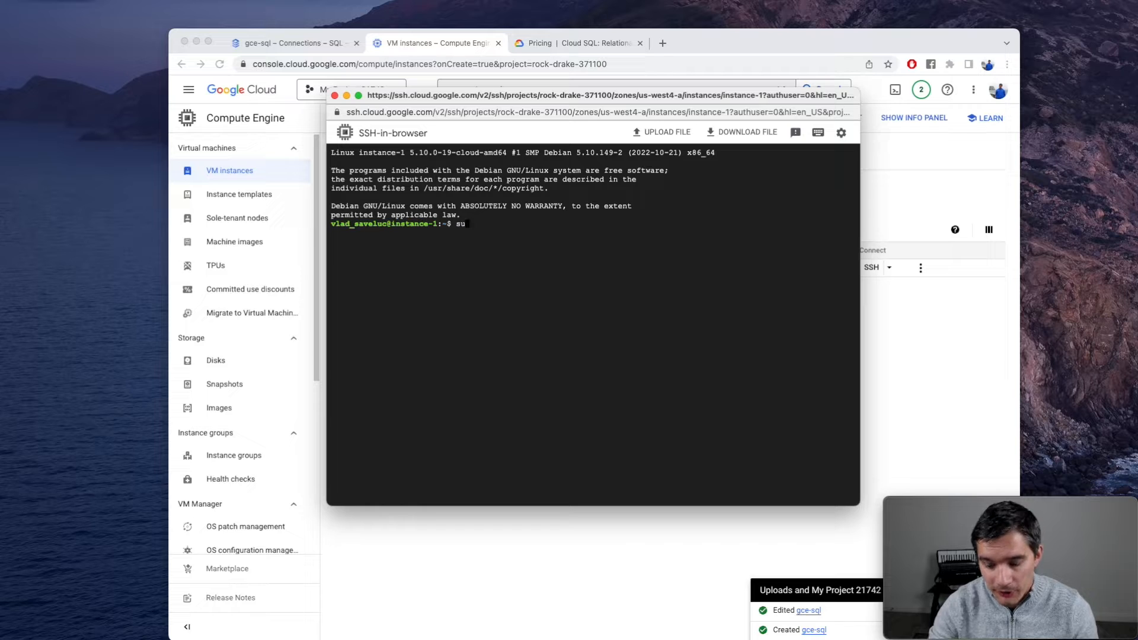
text(do ap)
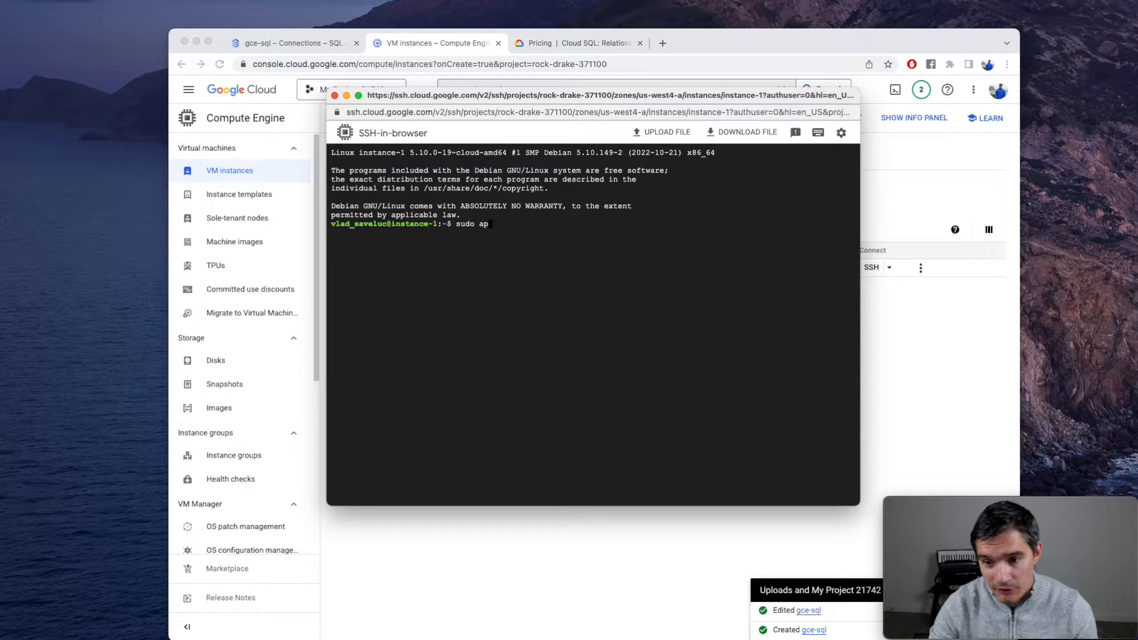
text(t-get )
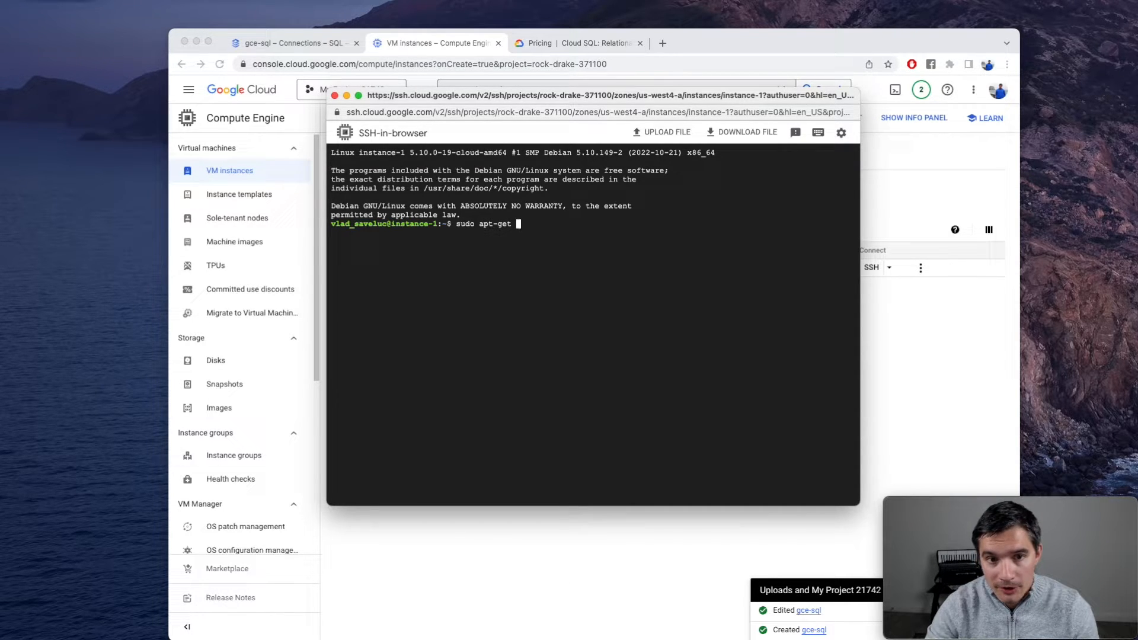
text(install)
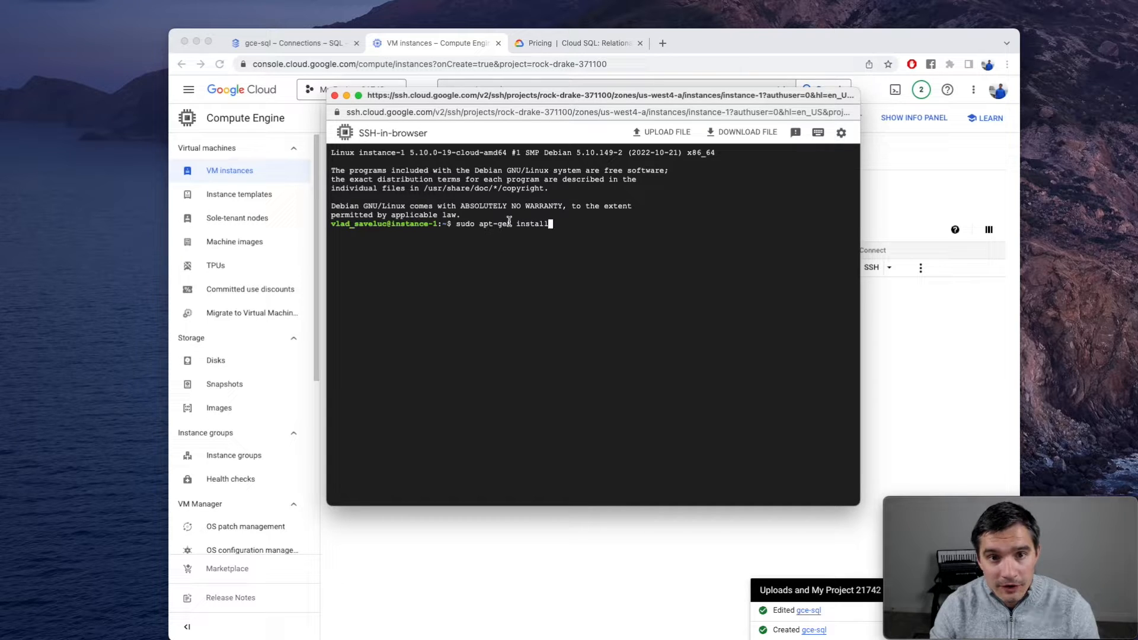
drag(475, 172, 541, 175)
click(562, 229)
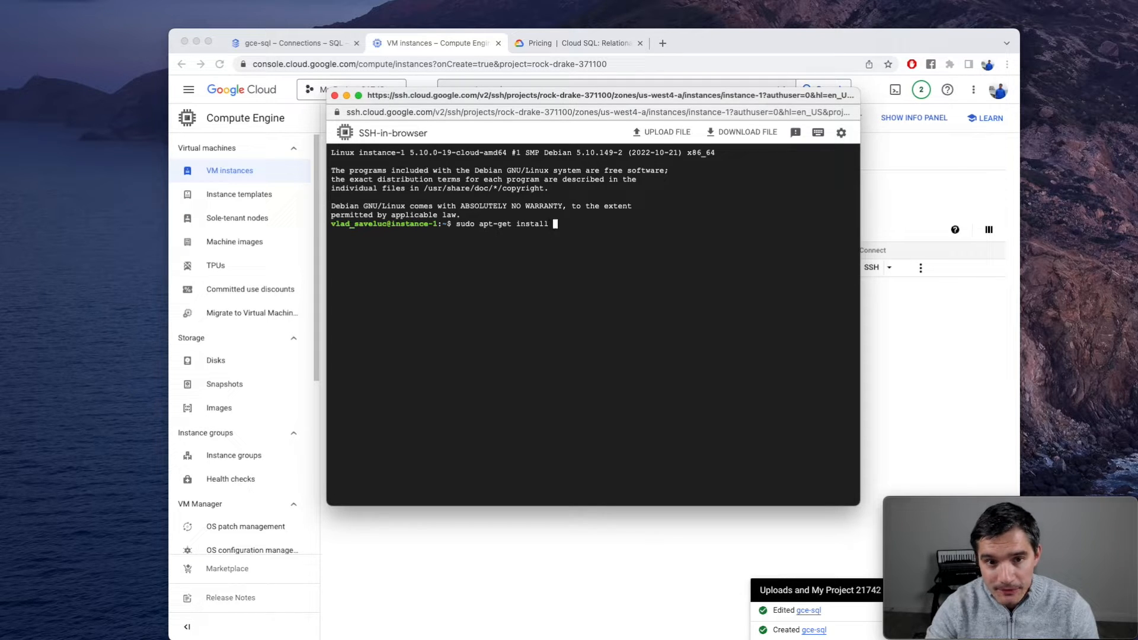
text(mariadb-client)
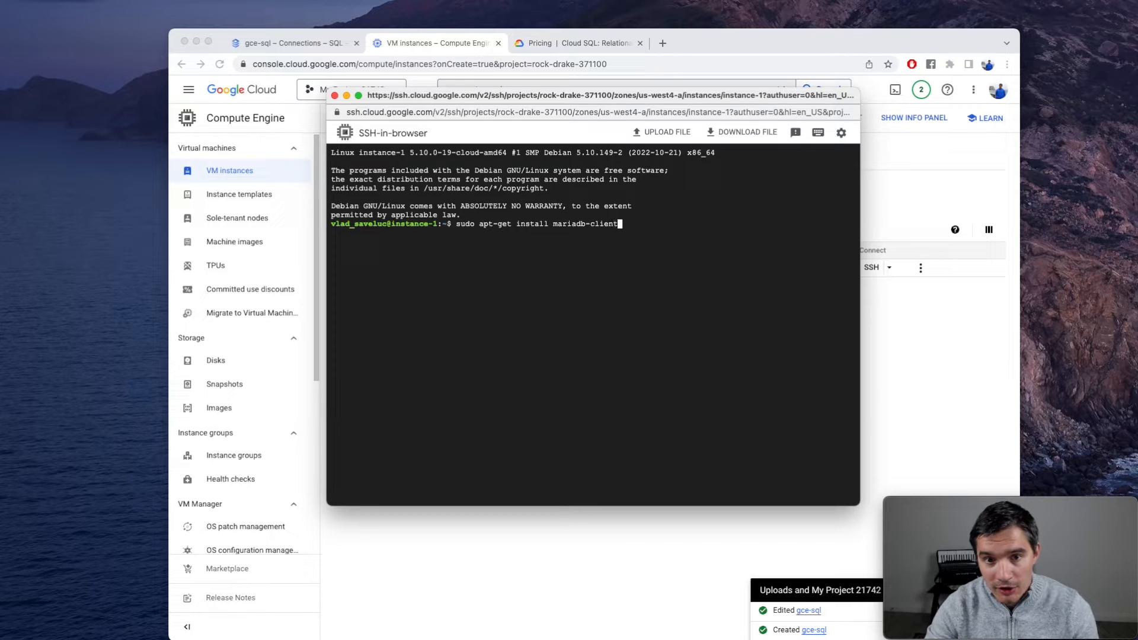
key(Return)
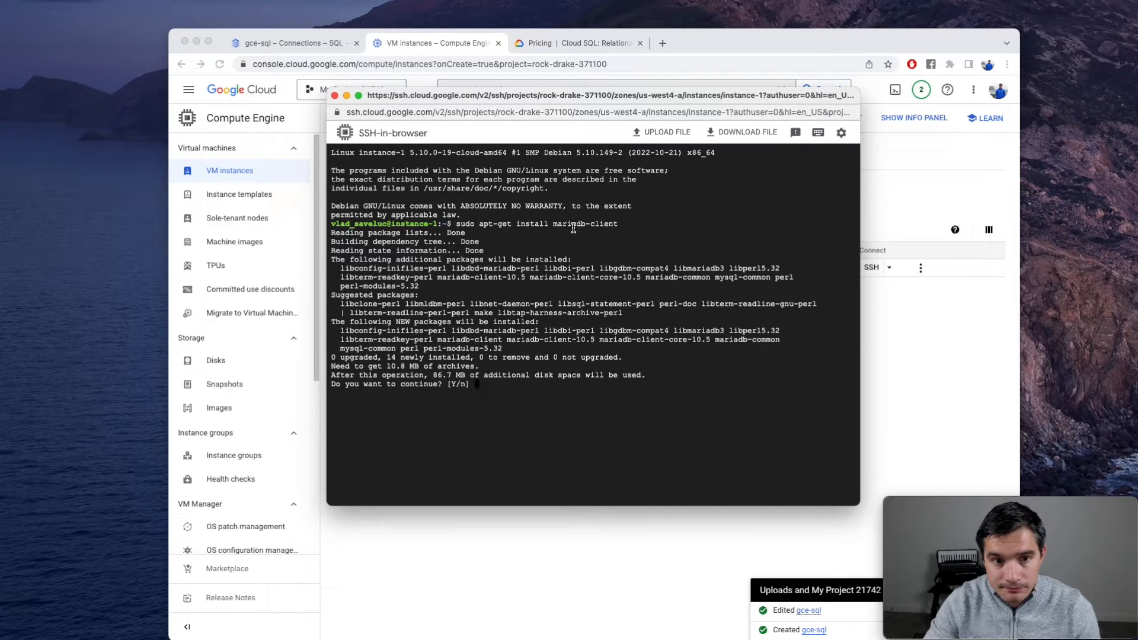
key(Return)
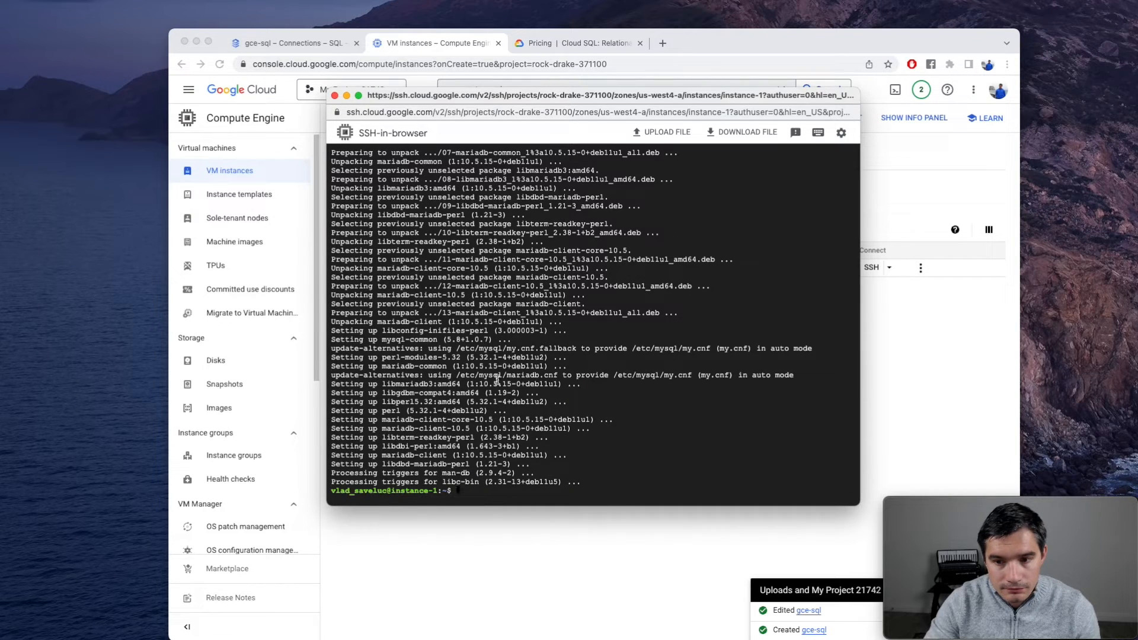
Step: Begin a mariadb connection command in the SSH terminal with the user option -u root
text(maria)
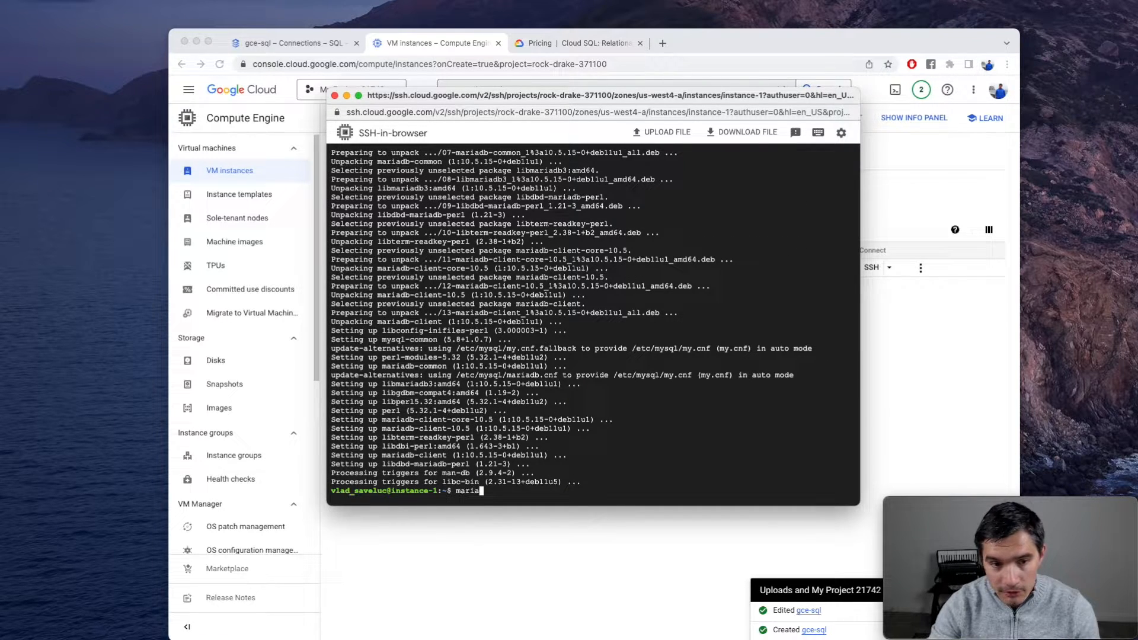
text(db)
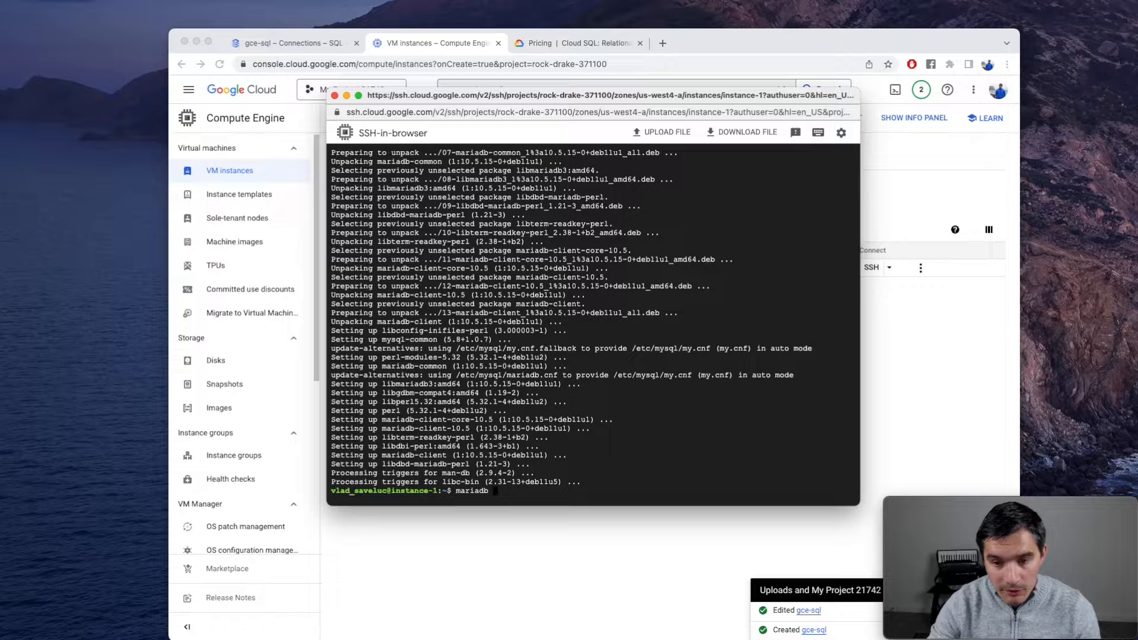
text( -u ro)
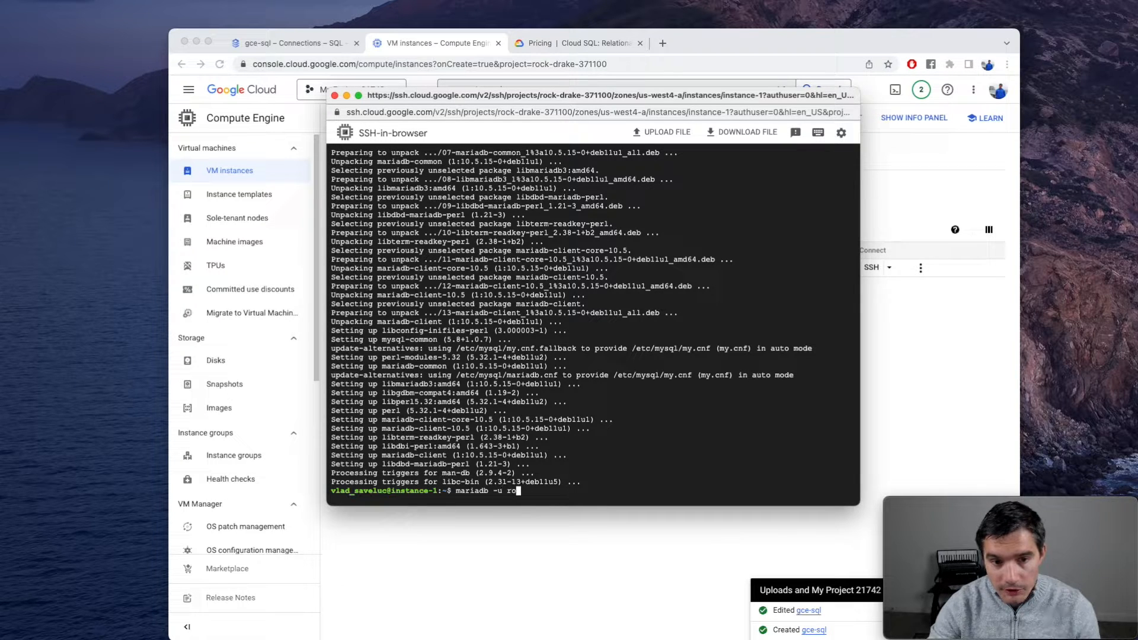
text(ot -)
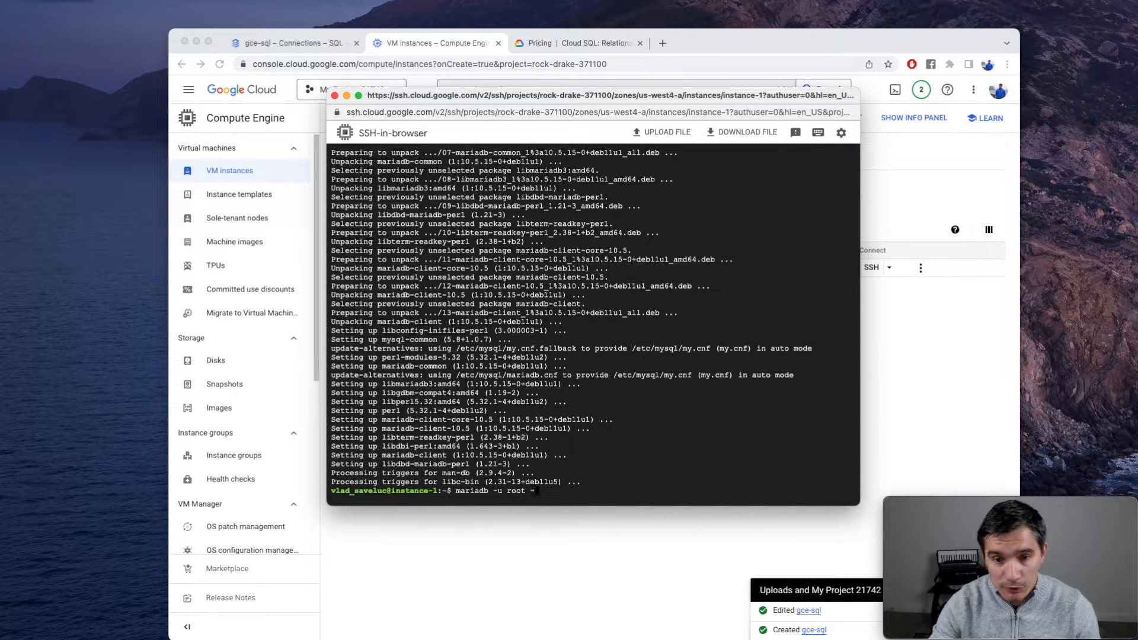
Step: Move the SSH window aside and check the user accounts of the gce-sql instance
drag(525, 93, 273, 200)
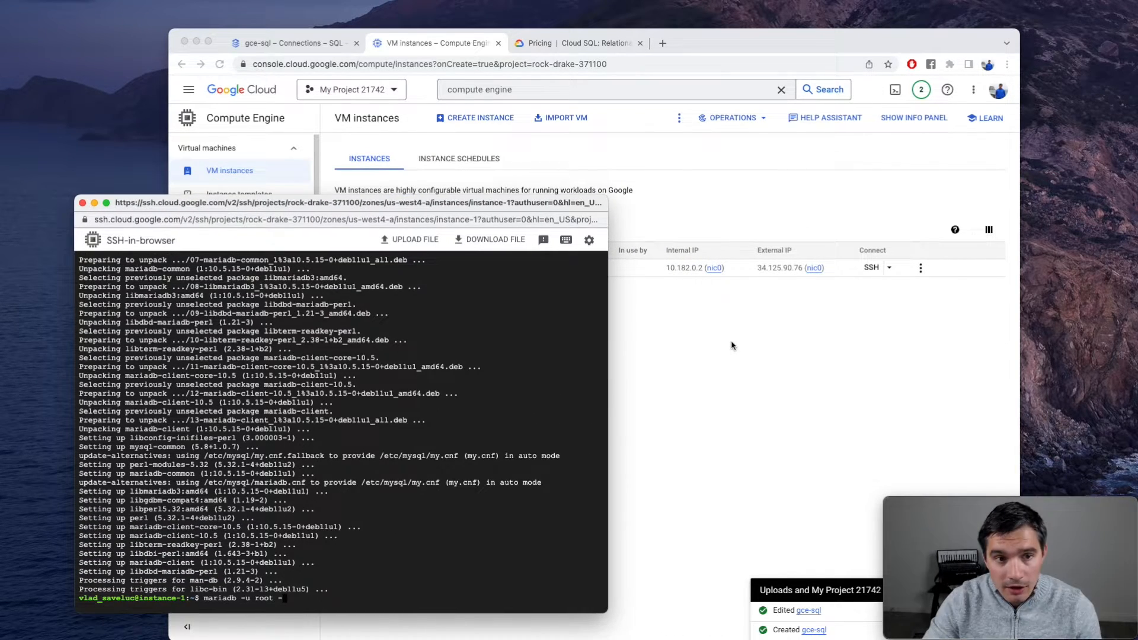
click(546, 249)
click(290, 43)
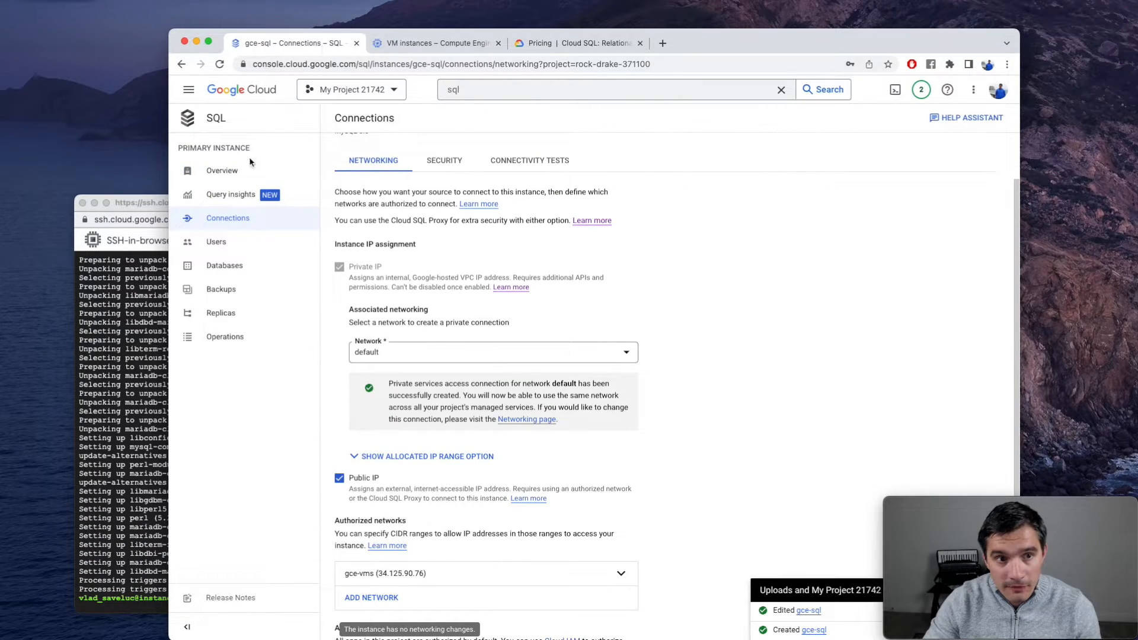
click(263, 252)
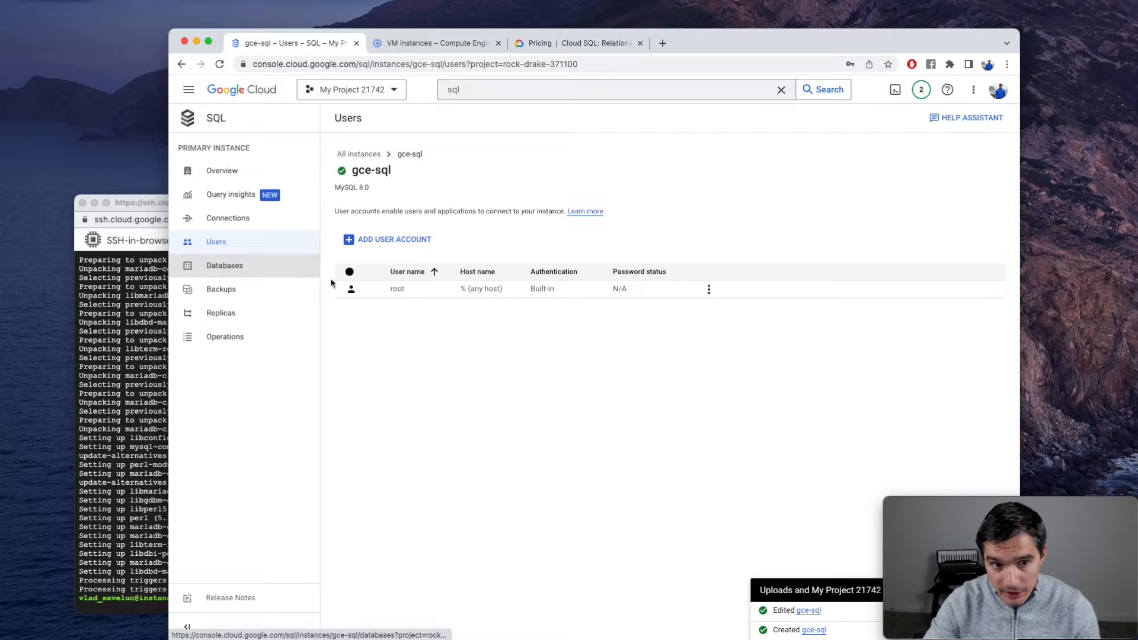
Step: Add the password option -p and the host option -h to the mariadb command in the SSH terminal
click(426, 44)
click(155, 300)
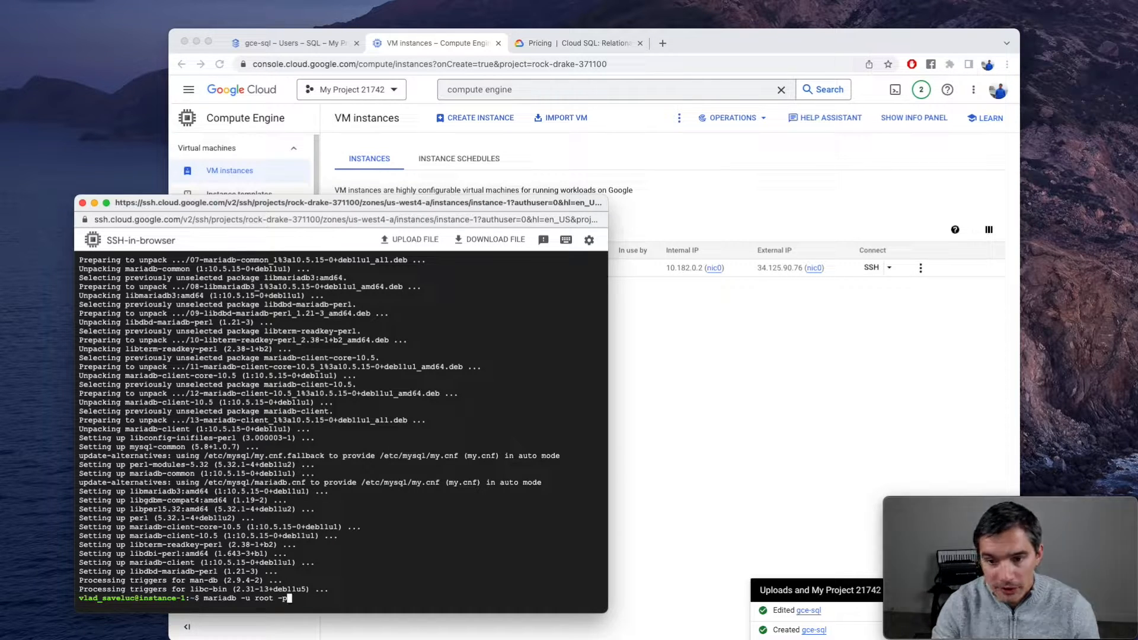
text(-h)
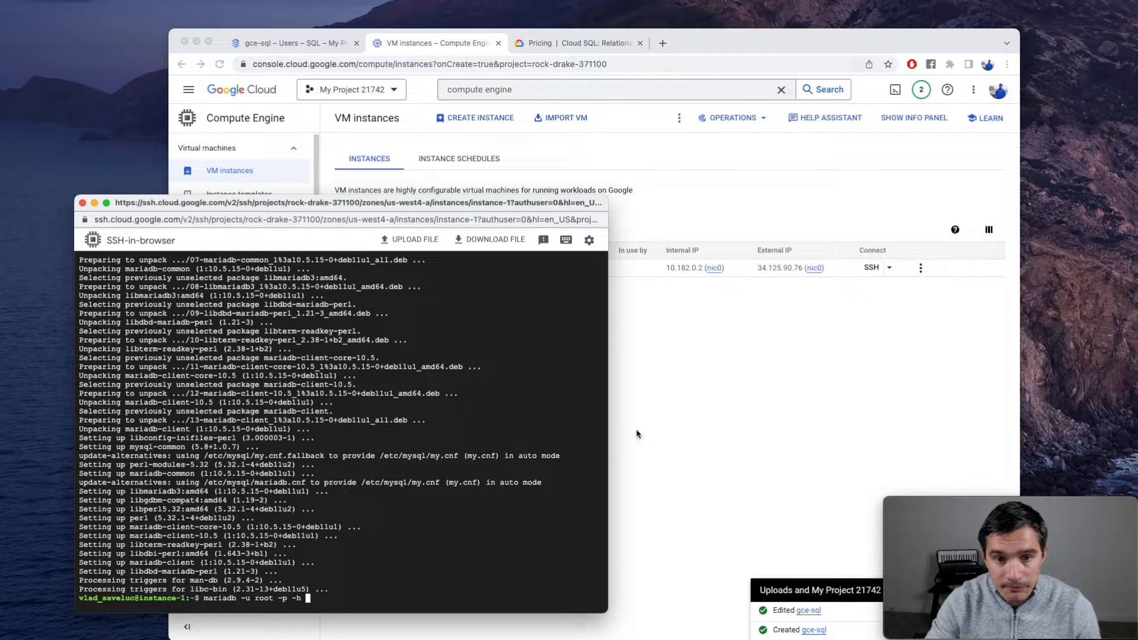
Step: Copy the public IP address of the gce-sql instance from its overview page in the Cloud SQL console
click(711, 372)
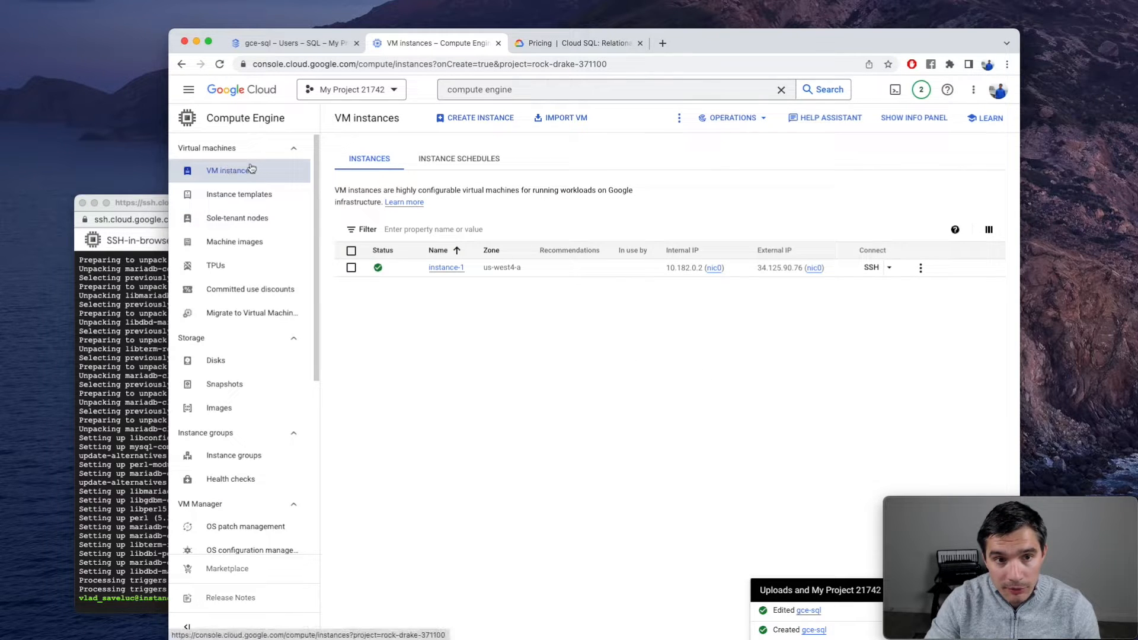
click(276, 49)
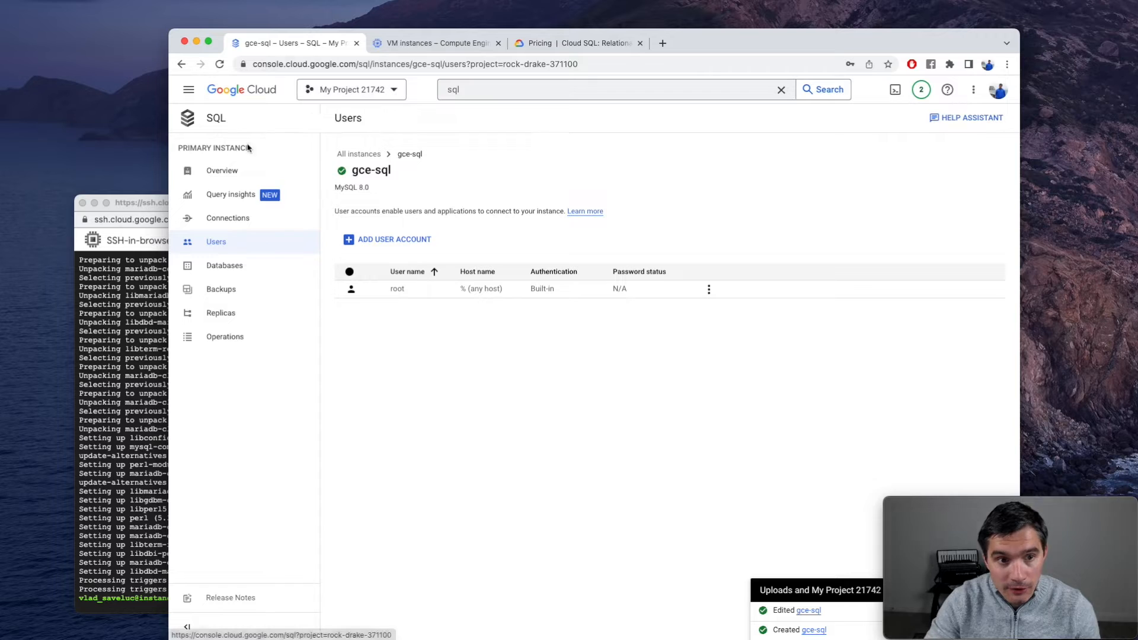
click(229, 217)
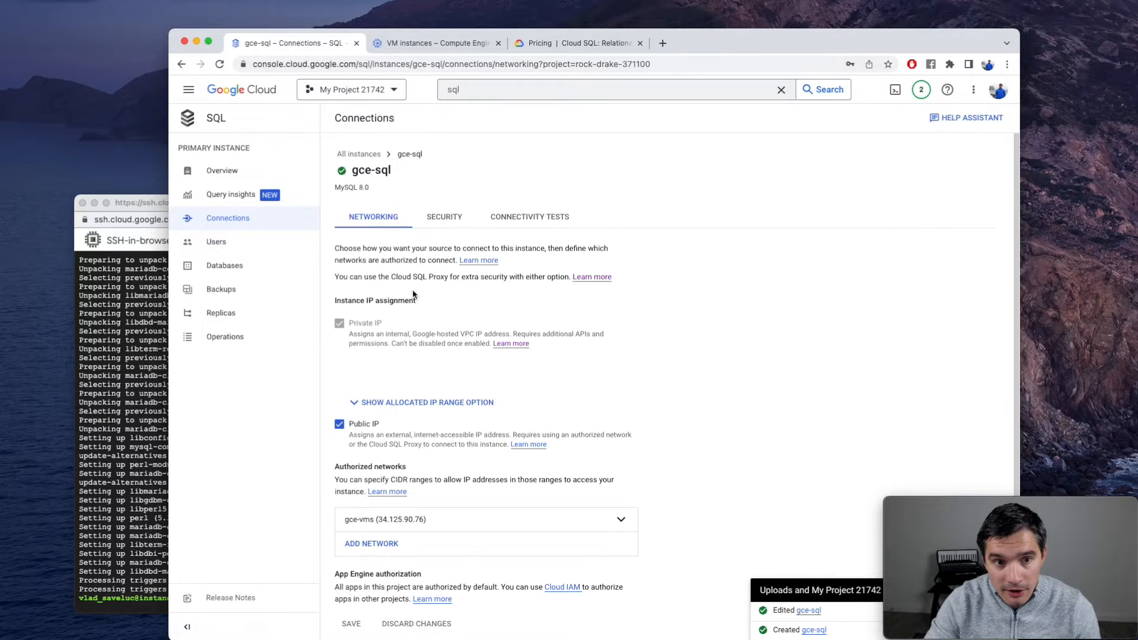
scroll(427, 346, down, 3)
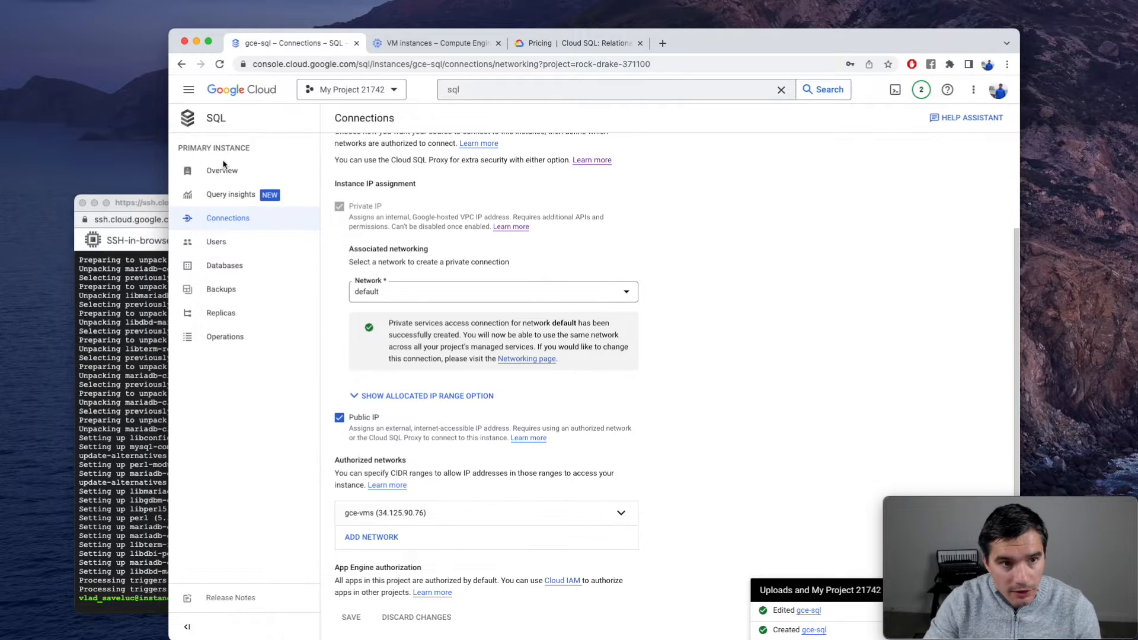
click(224, 175)
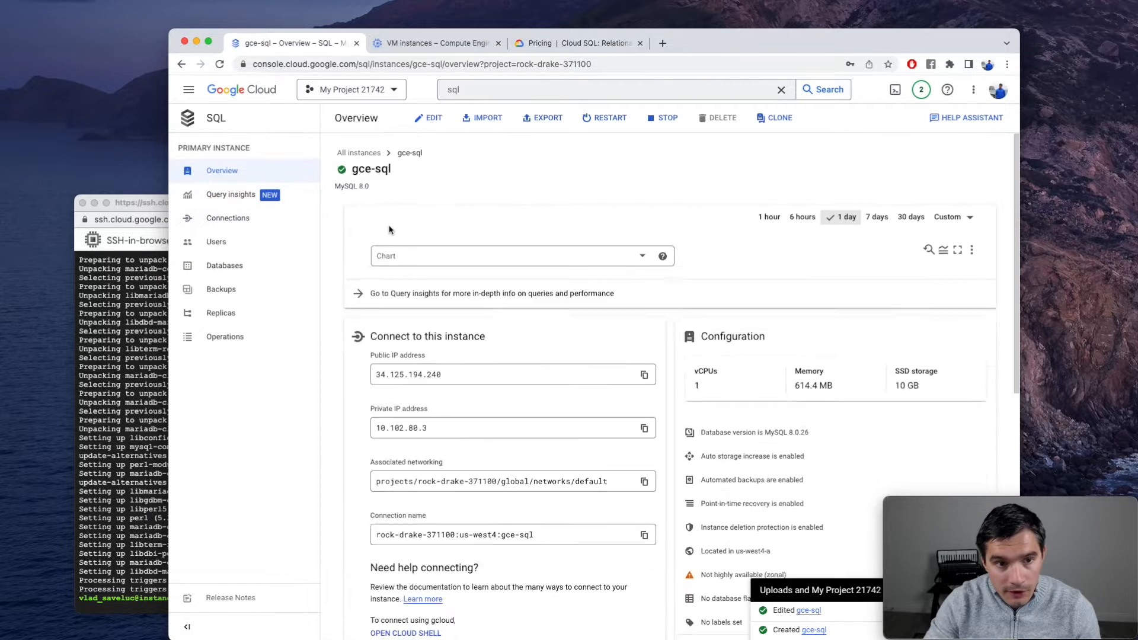
scroll(464, 418, down, 1)
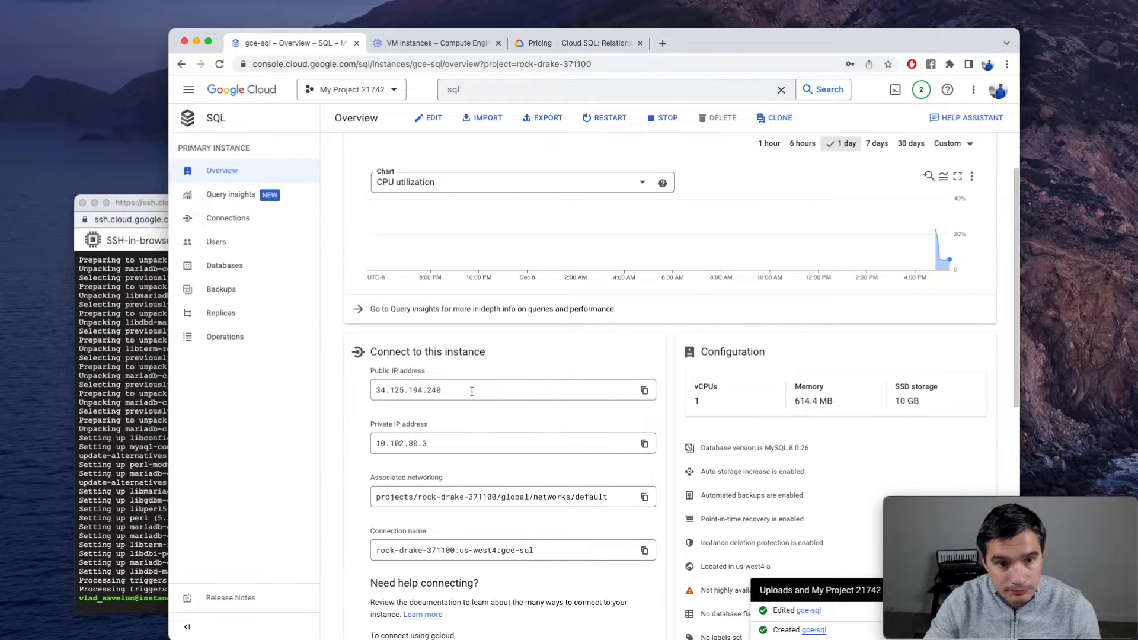
click(642, 392)
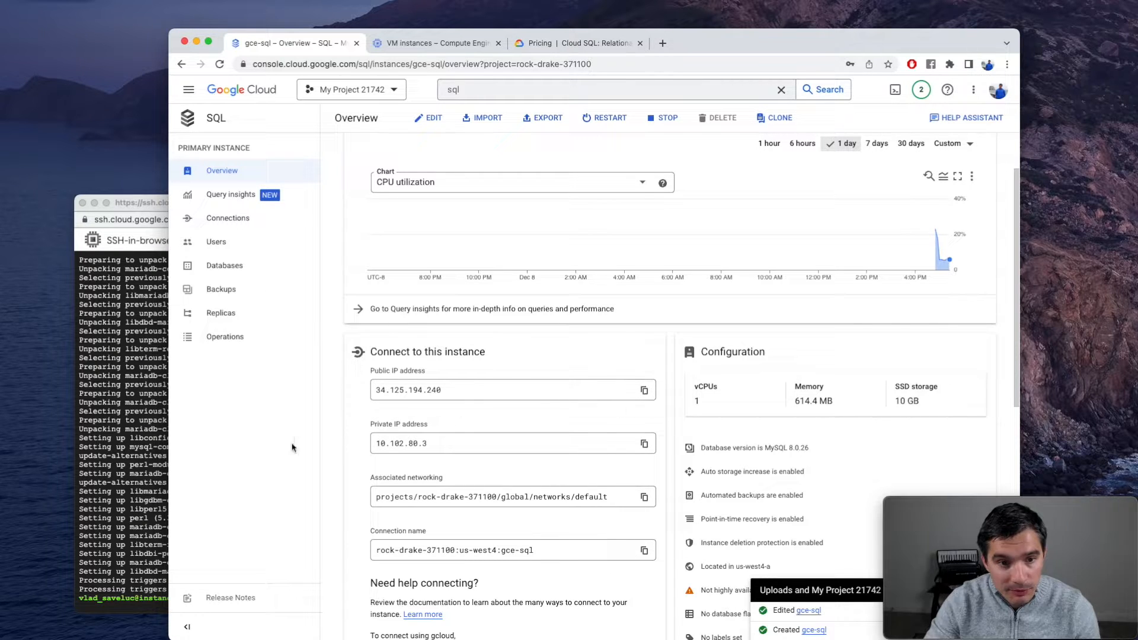
Step: Paste the copied public IP address as the host, run the mariadb command and enter the root password
click(138, 494)
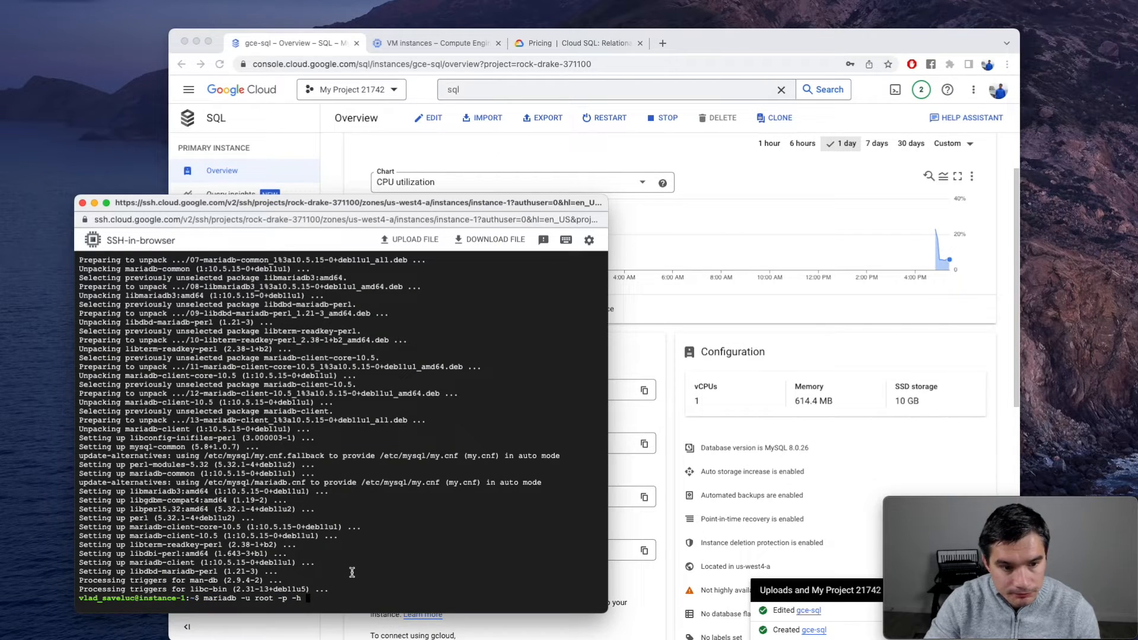
key(super+v)
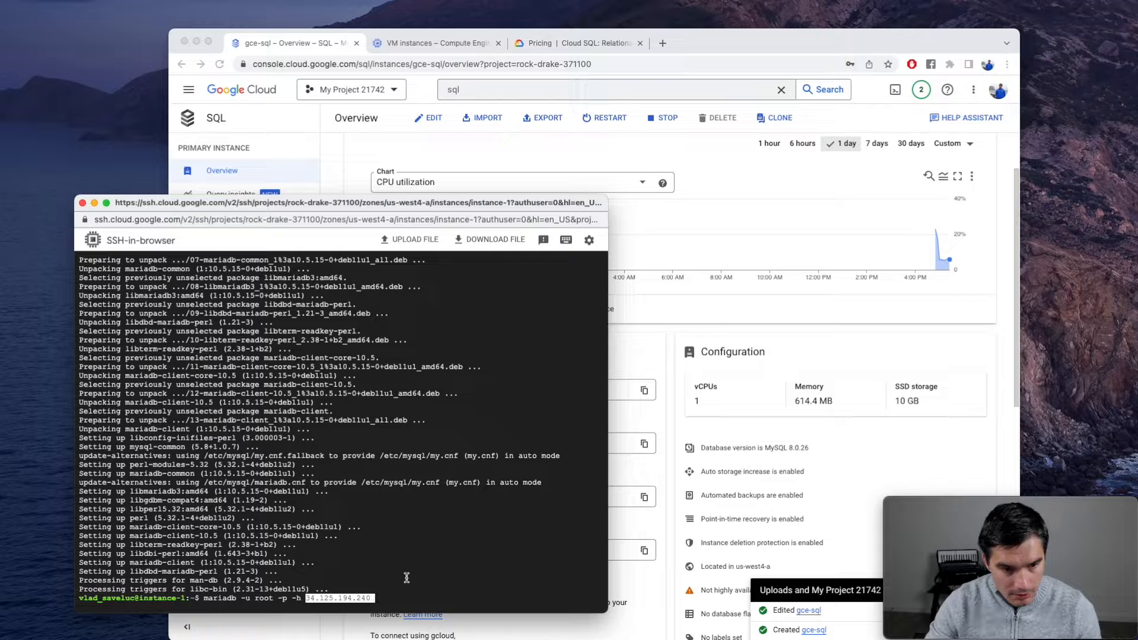
key(Return)
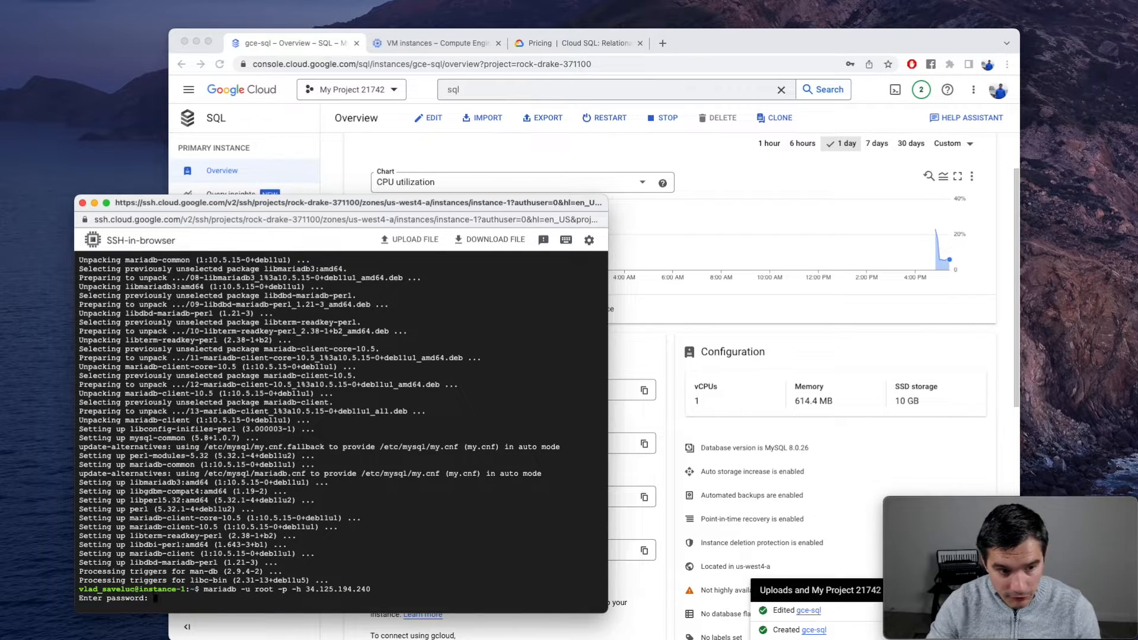
key(super+Tab)
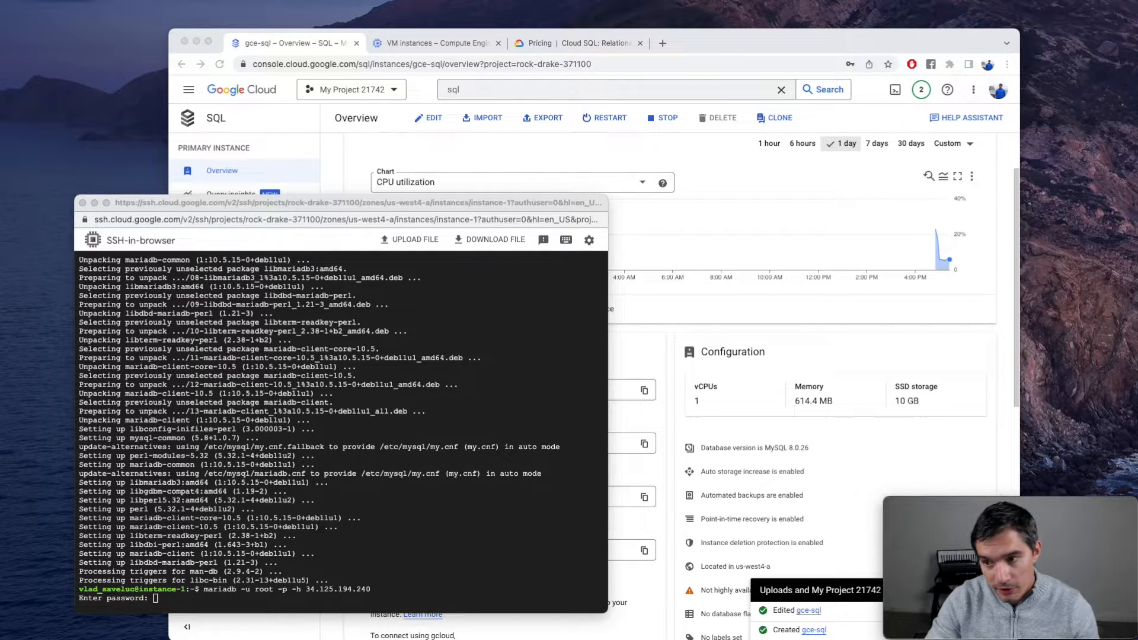
click(361, 591)
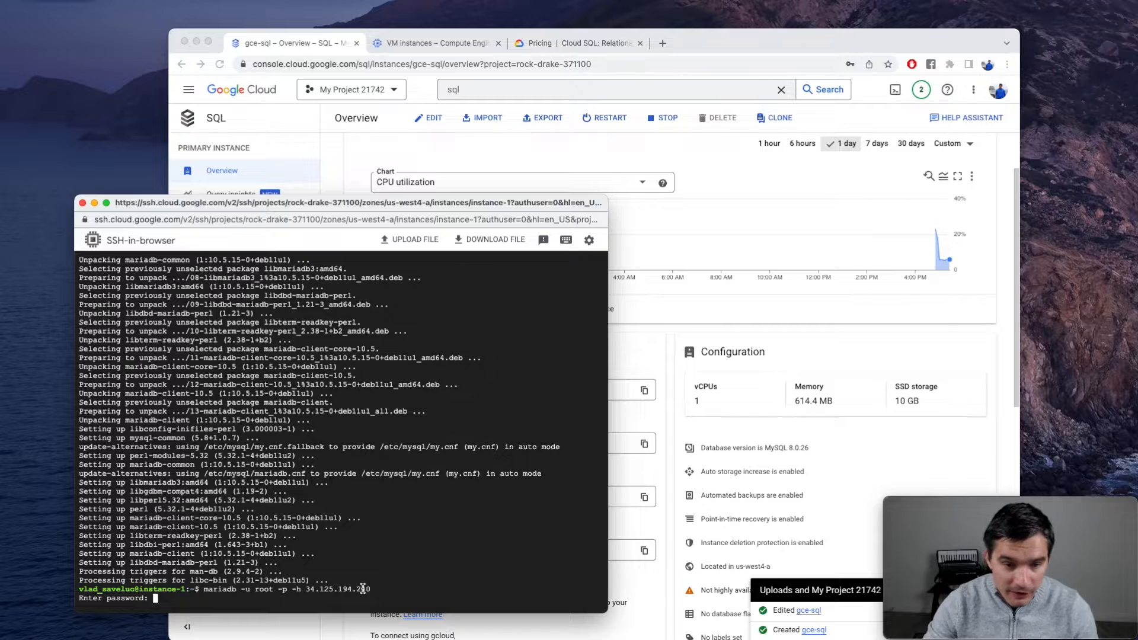
key(Return)
Step: List the server's databases with show databases; and connect to the custom, non-system database
text(show )
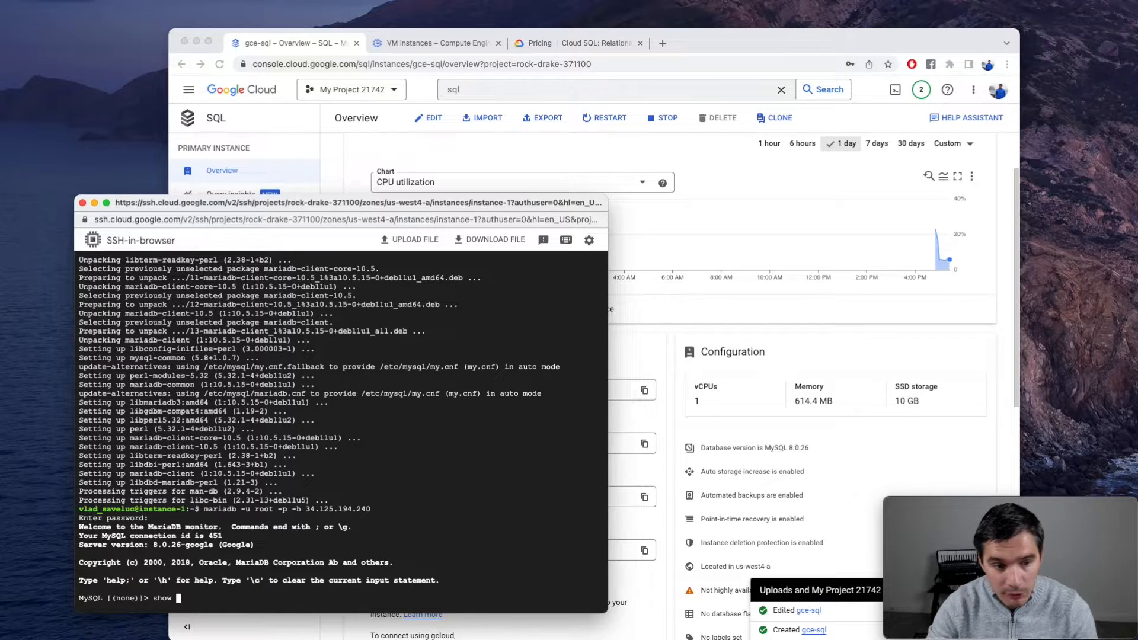
text(databases;)
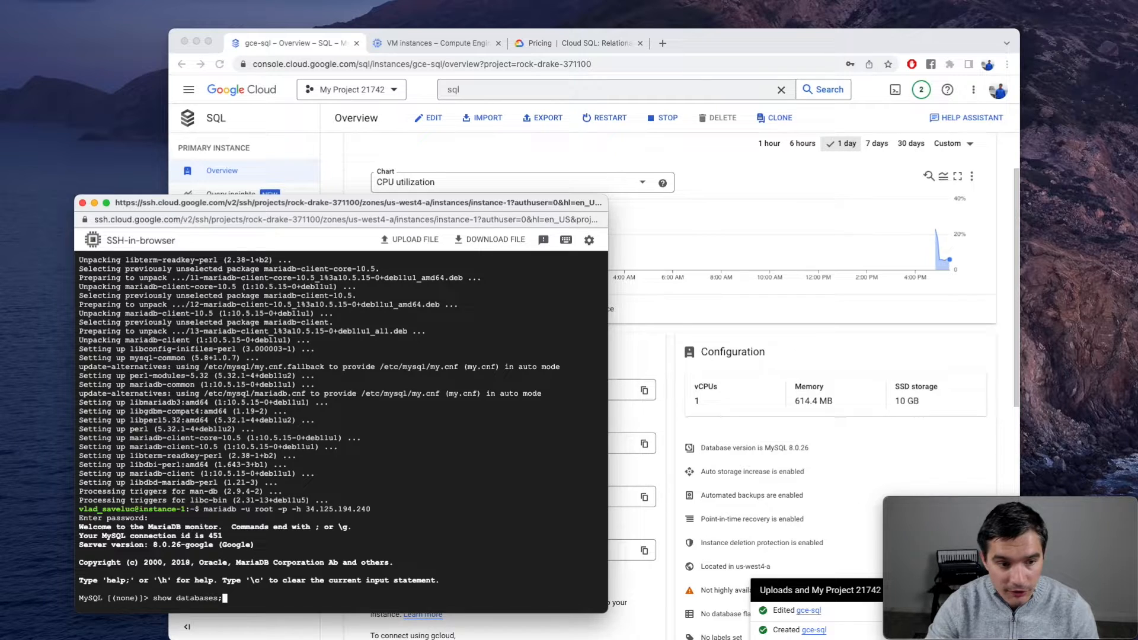
key(Return)
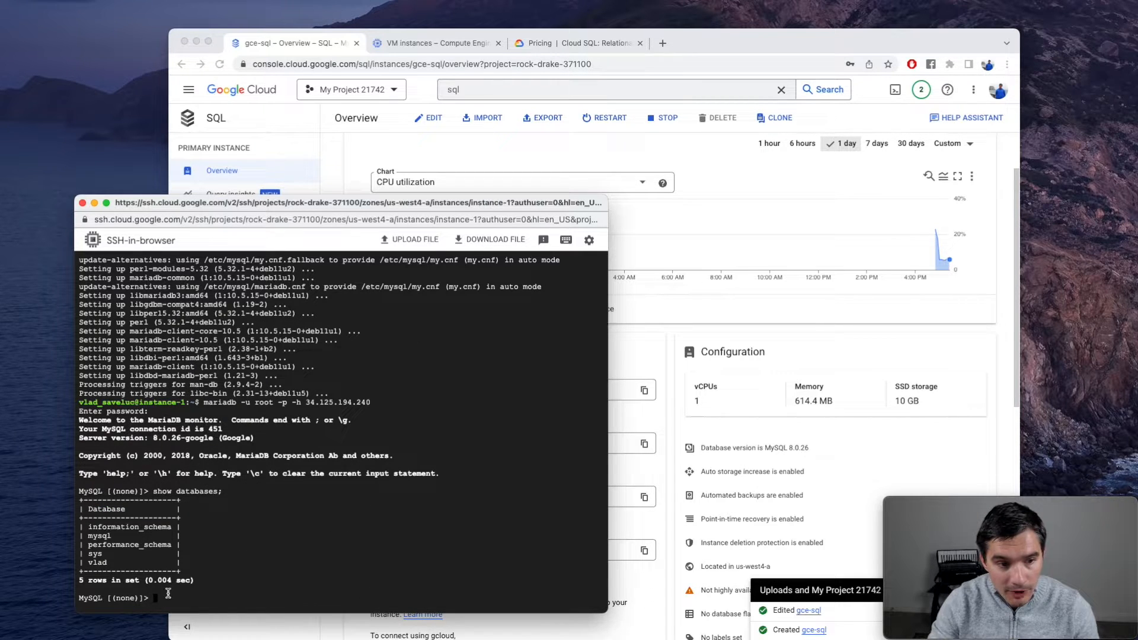
double_click(98, 563)
click(183, 593)
text(connect vlad;)
key(Return)
Step: Create a table users with a single column name of type varchar(255) in the connected database
text(create tables)
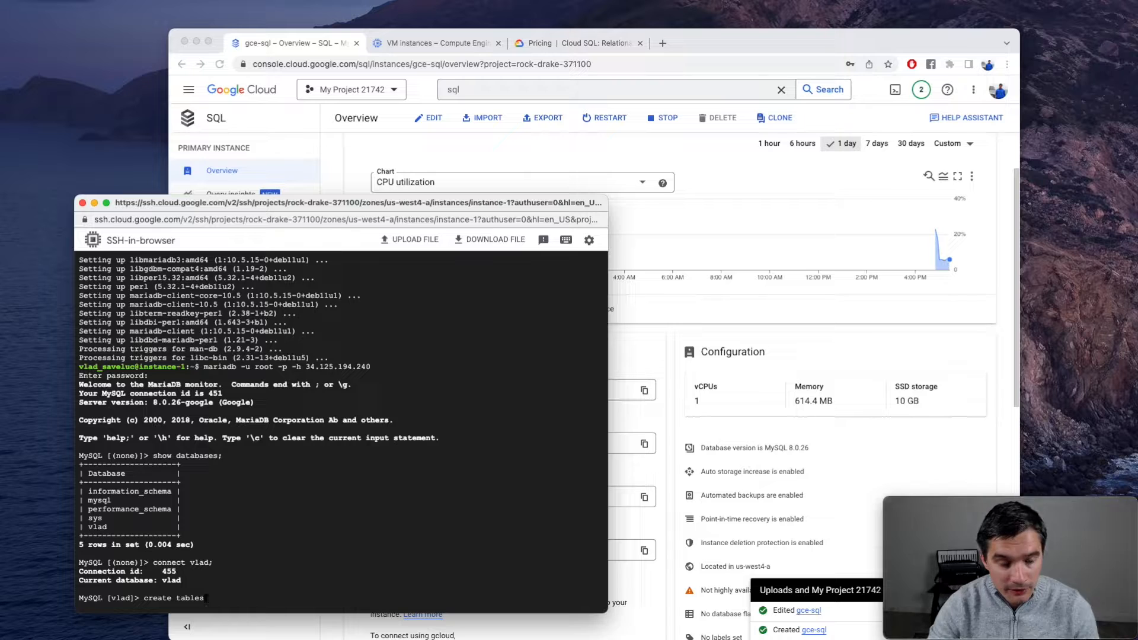
key(BackSpace)
text(users )
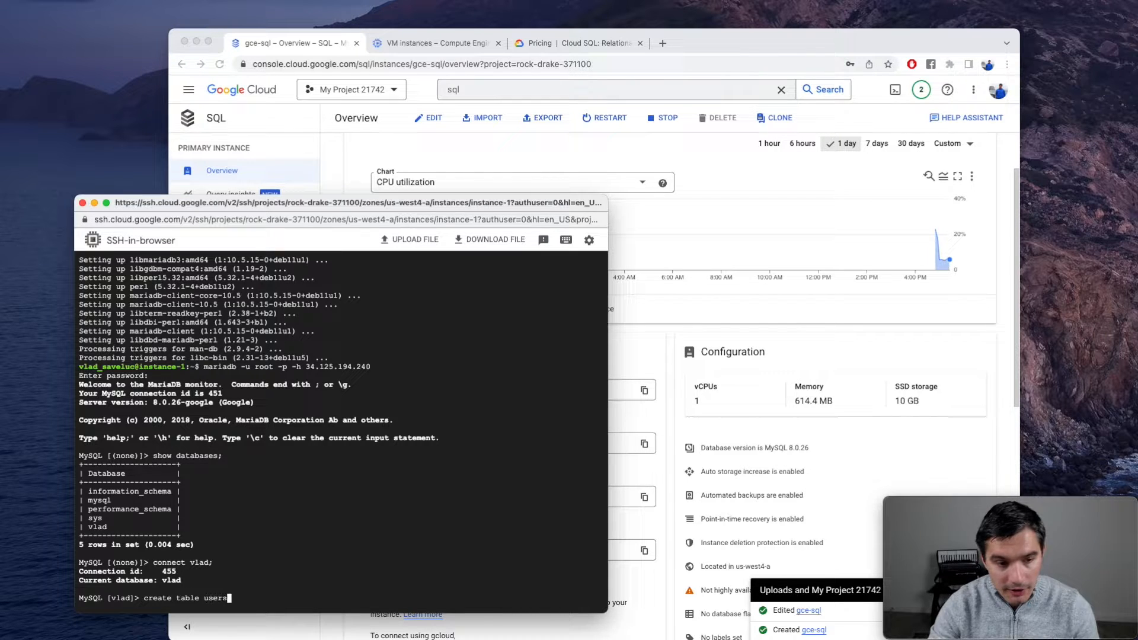
text((name )
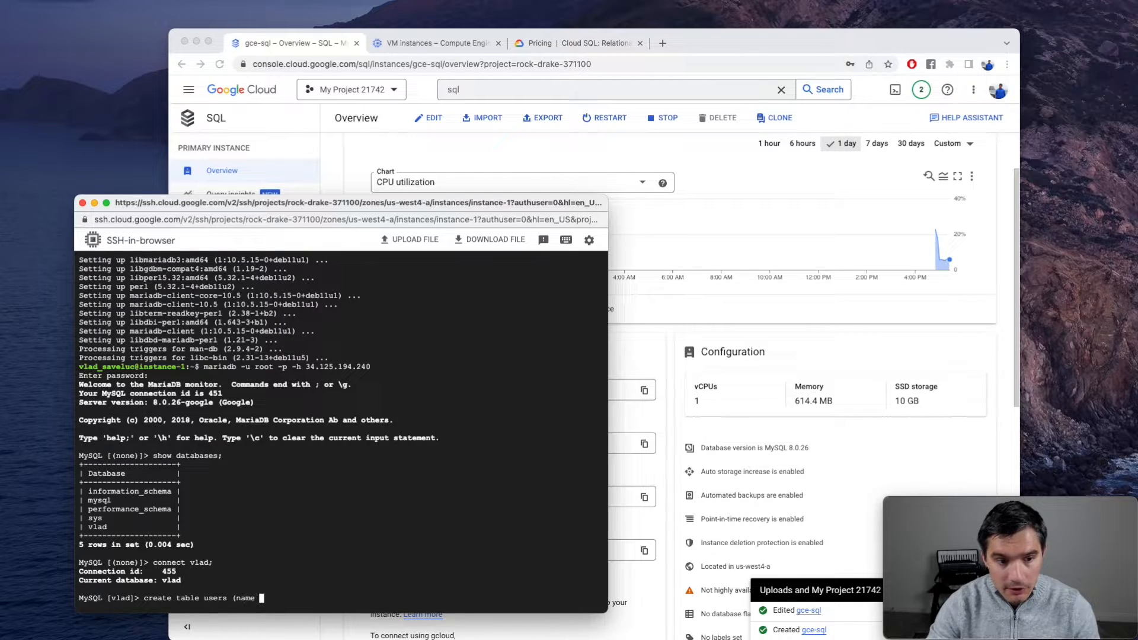
text(varchar(2)
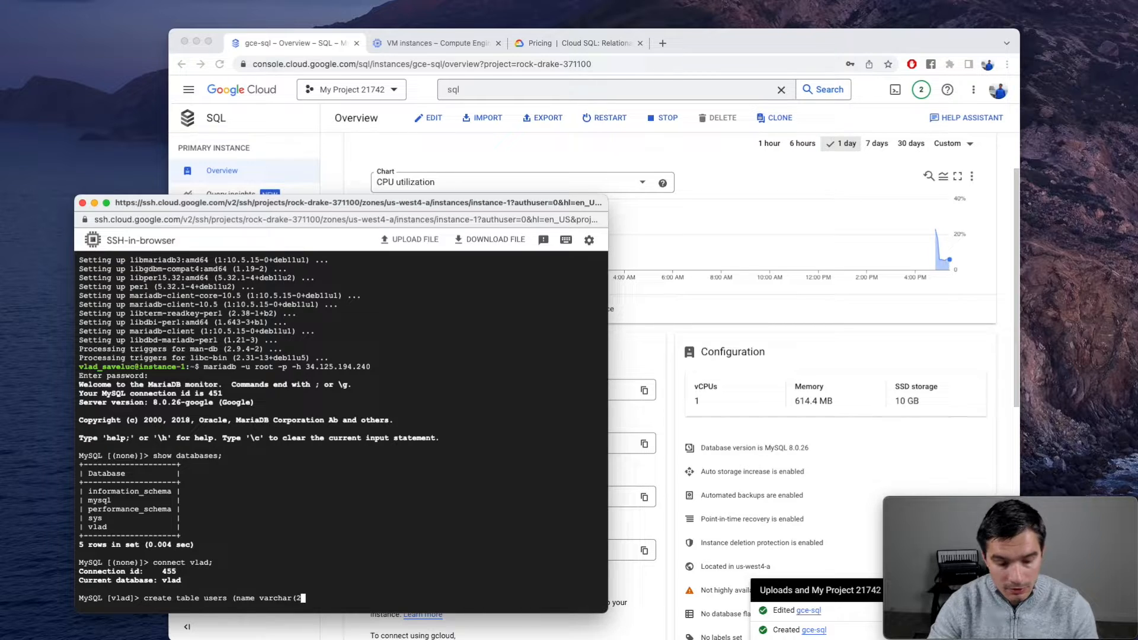
text(55));)
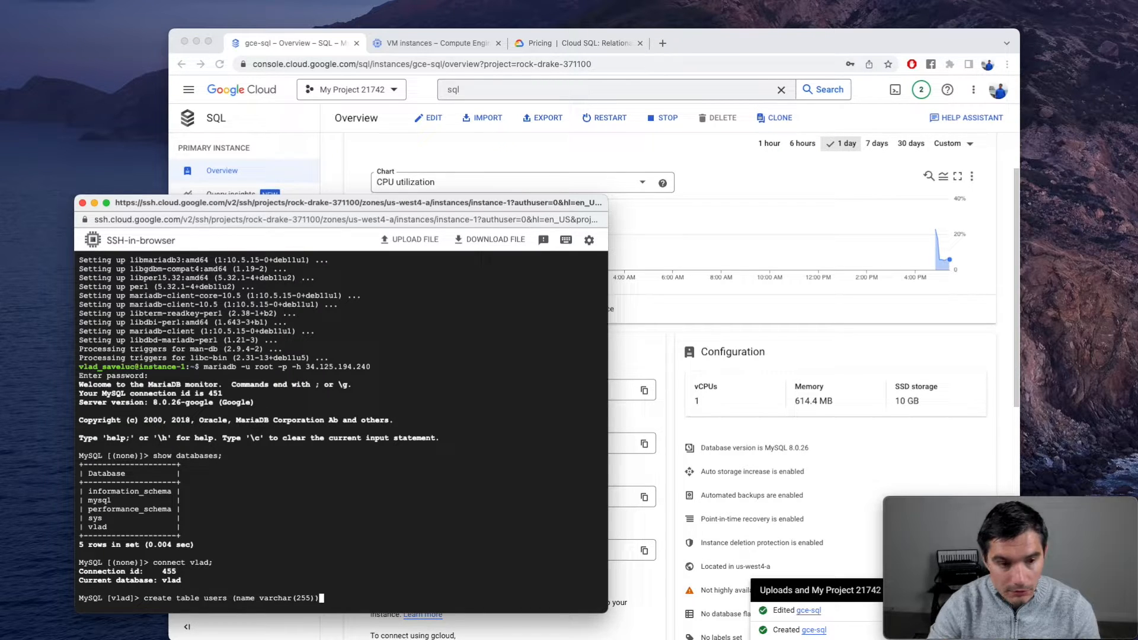
key(Return)
Step: Insert one row with a sample full name into the users table
text(insert into users)
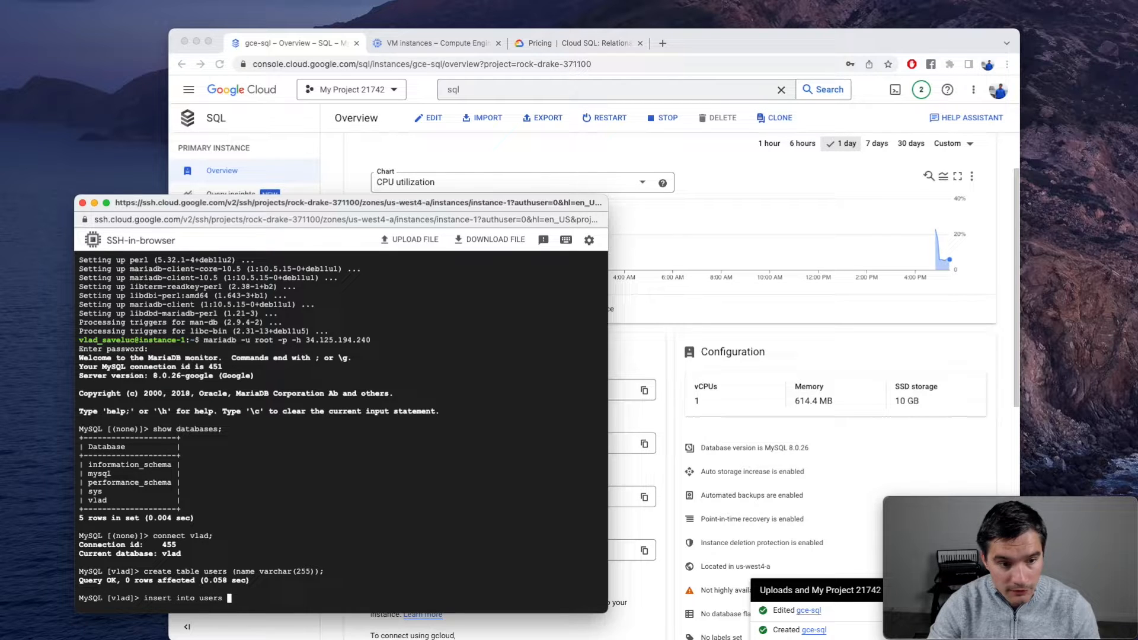
text( values ('Bob Bobson');)
key(Return)
Step: Query all rows with select * from users; and highlight the returned table
text(slee)
key(BackSpace)
key(BackSpace)
key(BackSpace)
text(elect * from users;)
key(Return)
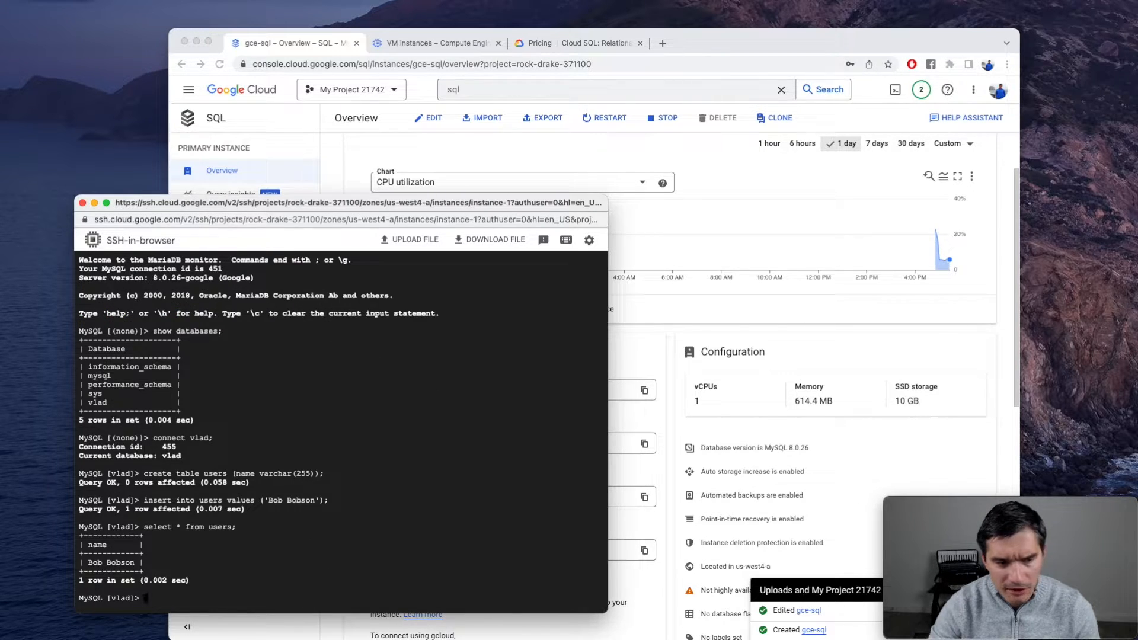
drag(205, 581, 81, 534)
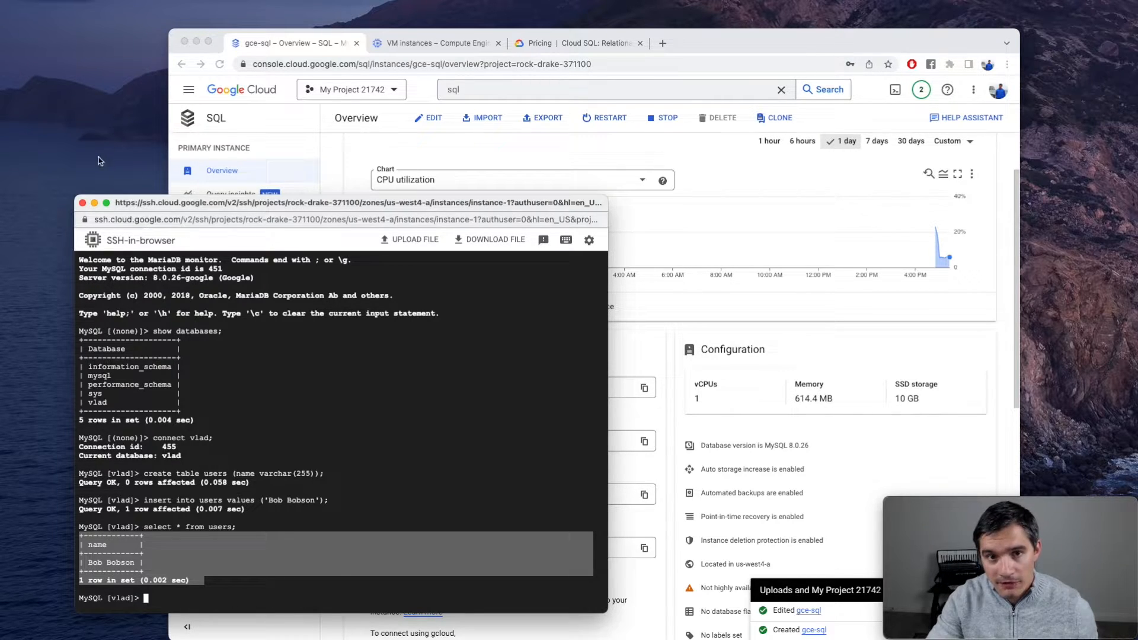
Step: Search Google for google cloud networking pricing in a new browser tab and open the All networking pricing page
click(664, 45)
click(664, 45)
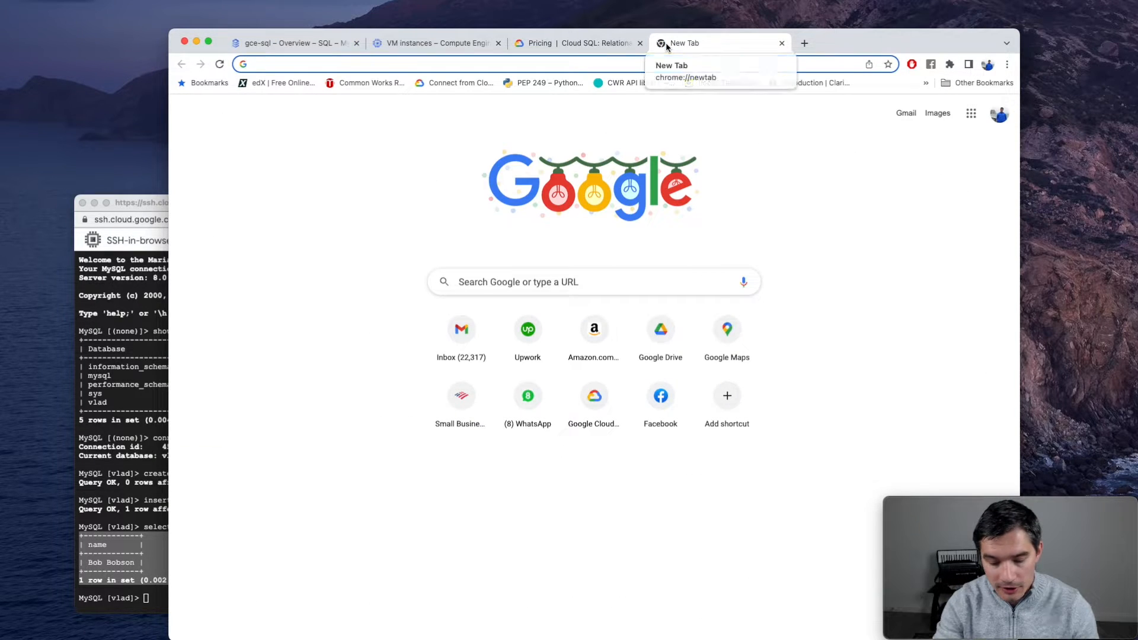
text(c)
key(BackSpace)
key(BackSpace)
text(google cloud )
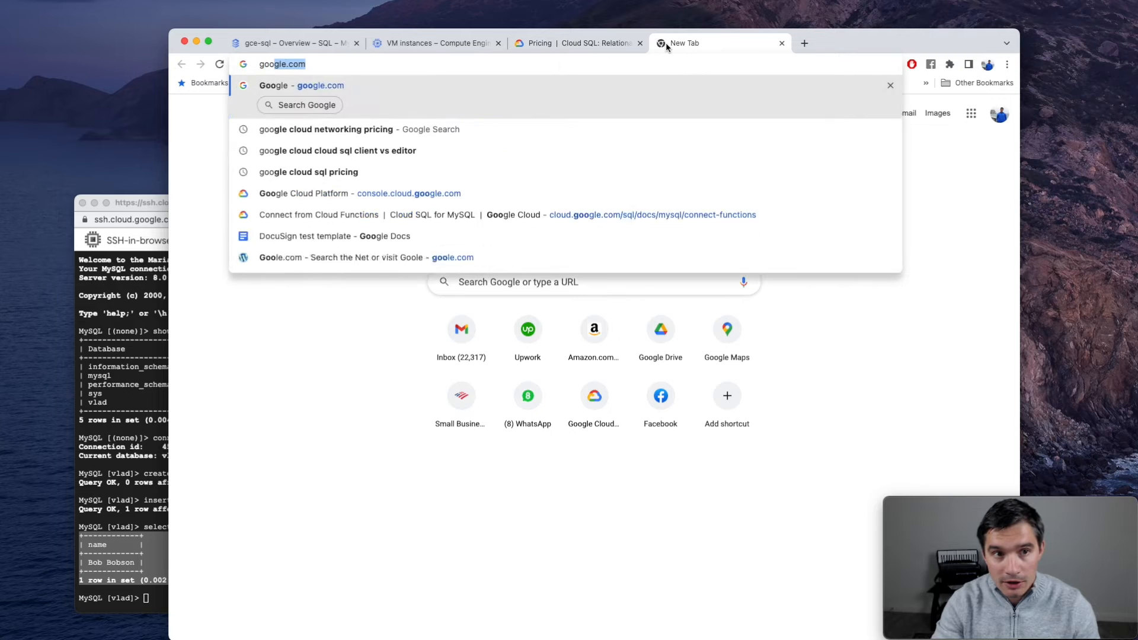
text(n)
key(Return)
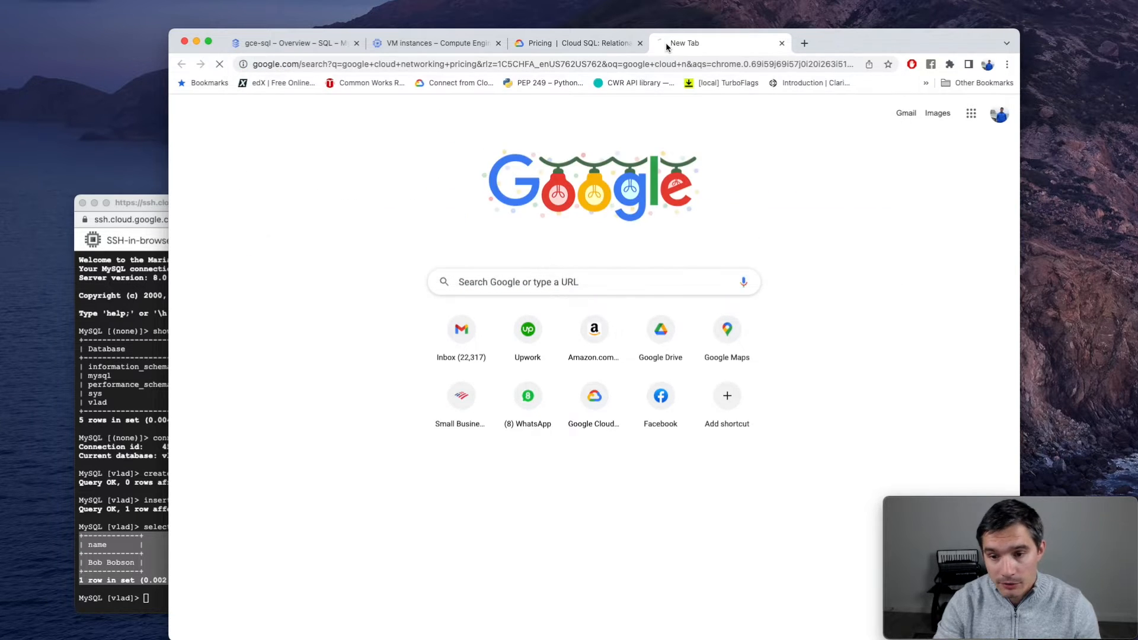
click(433, 206)
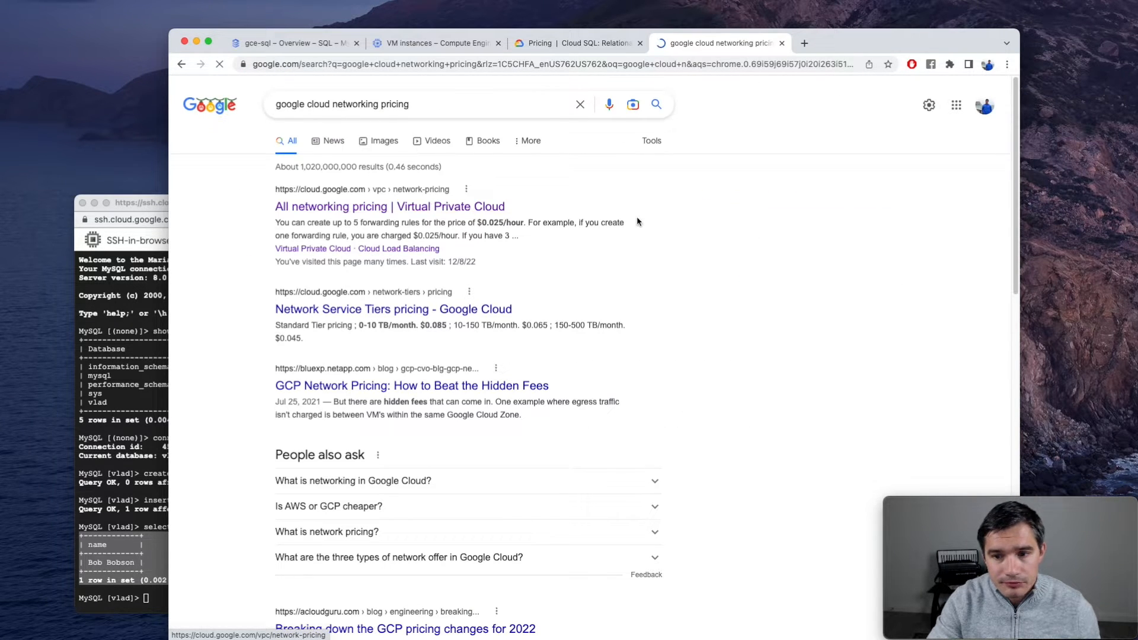
Step: Examine the external IP address pricing table for static addresses that are unused or in use on standard VM instances
scroll(532, 294, down, 7)
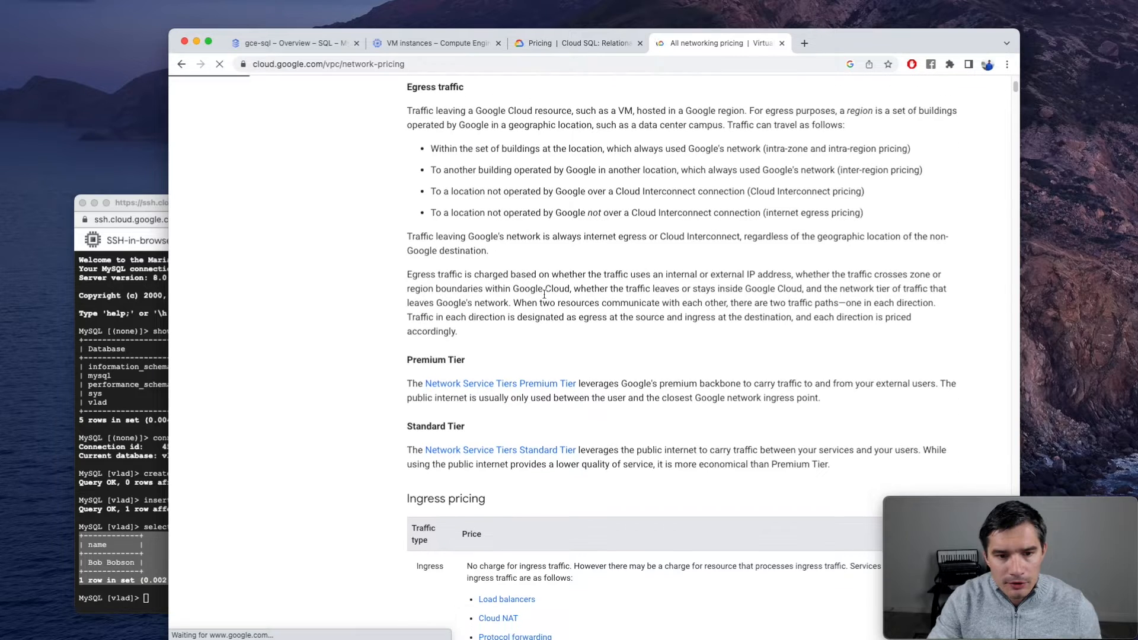
key(super+f)
text(reserver)
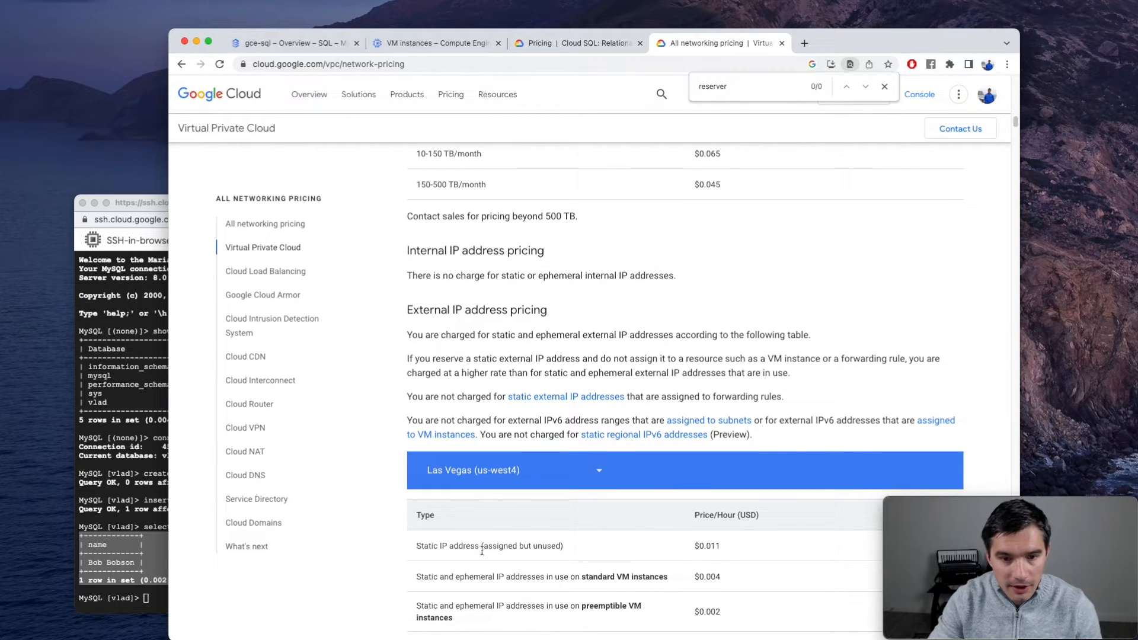
drag(418, 546, 563, 546)
scroll(511, 538, down, 2)
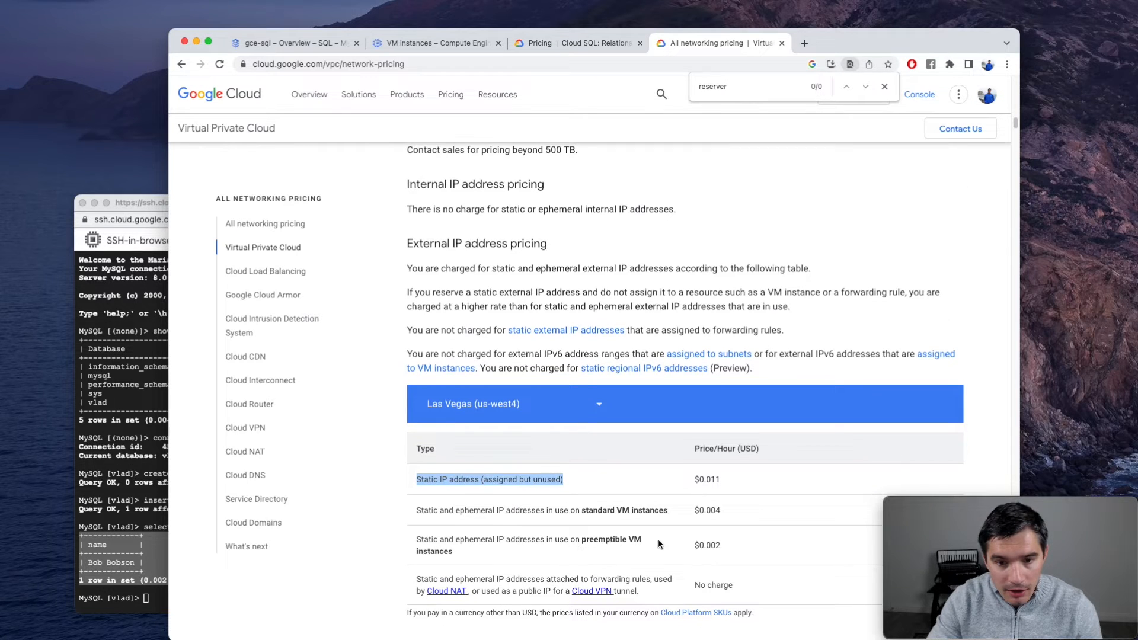
click(721, 515)
scroll(714, 509, down, 1)
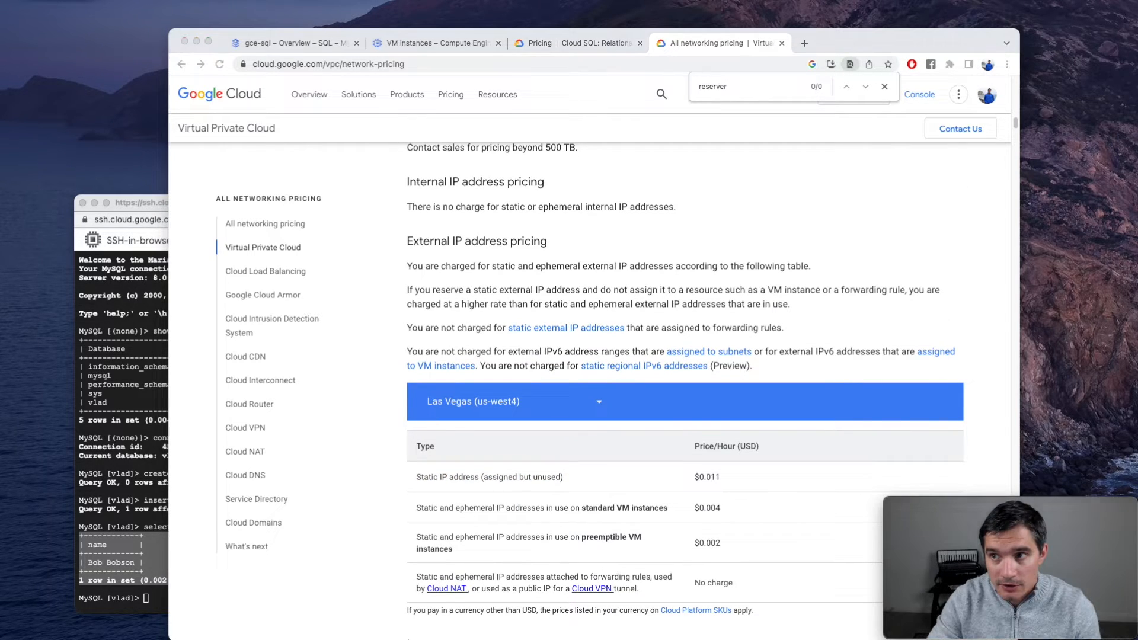
Step: Copy the hourly price for static IP addresses in use on standard VM instances into the Calculator
drag(1137, 92, 1070, 123)
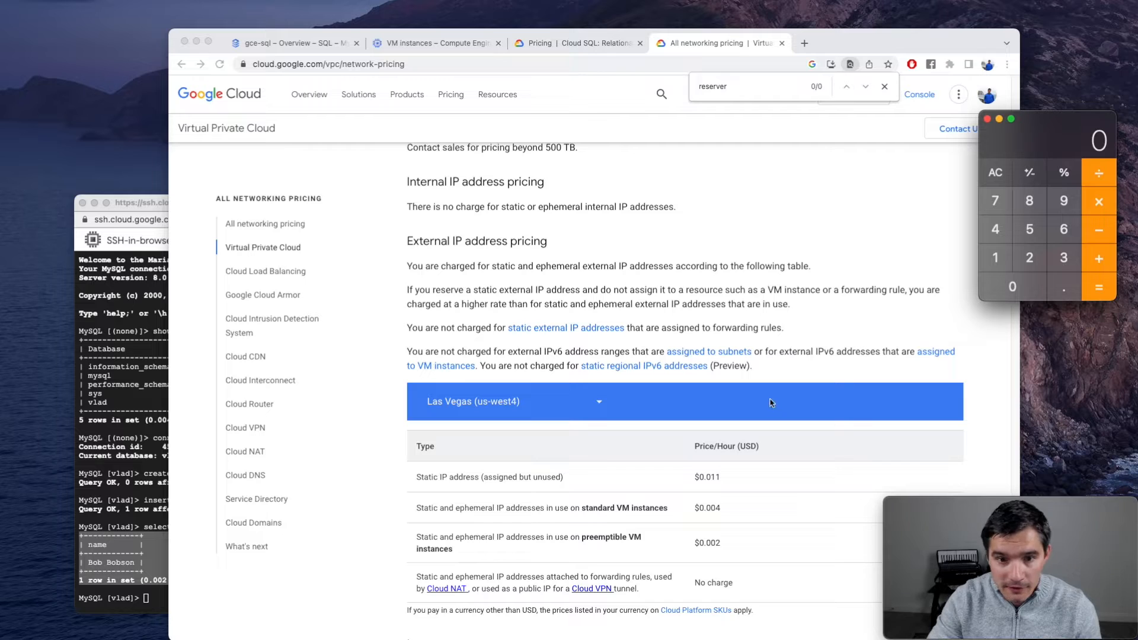
click(721, 513)
drag(708, 508, 699, 510)
key(super+c)
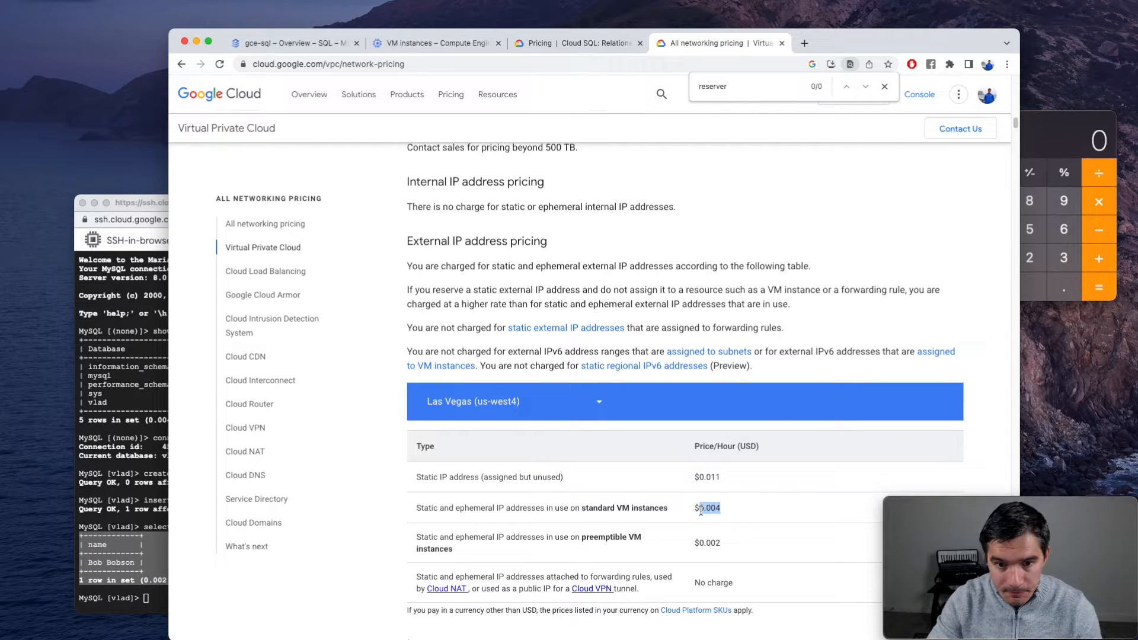
click(1068, 129)
key(super+v)
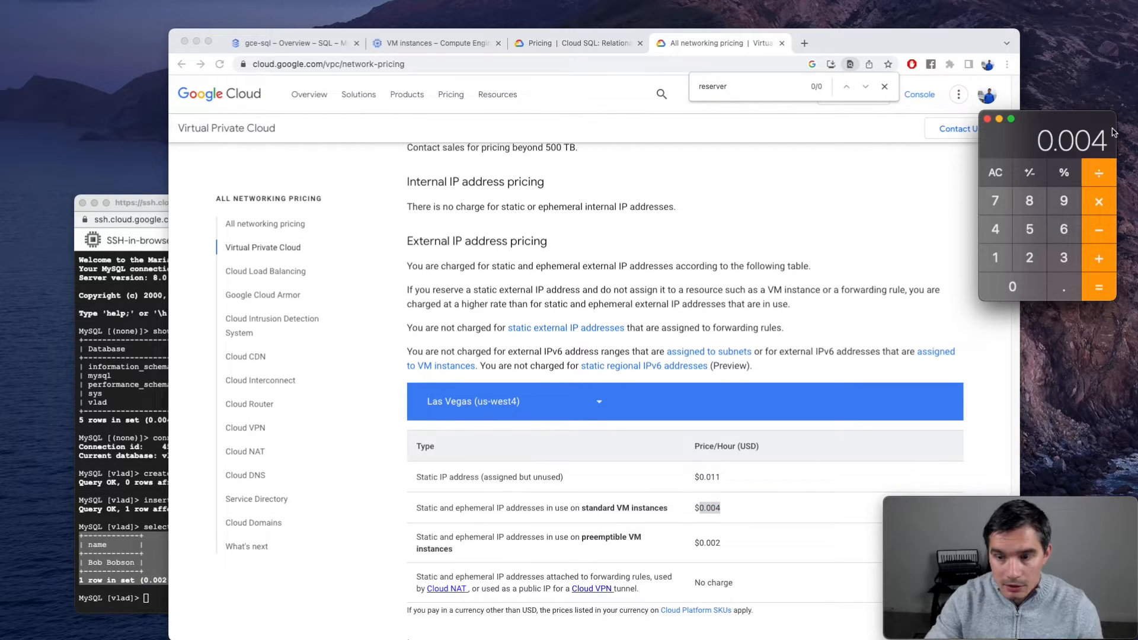
Step: Multiply the hourly price by 24 and 30 to get the monthly cost, and move the Calculator aside
key(asterisk)
text(24)
key(asterisk)
text(3)
key(Return)
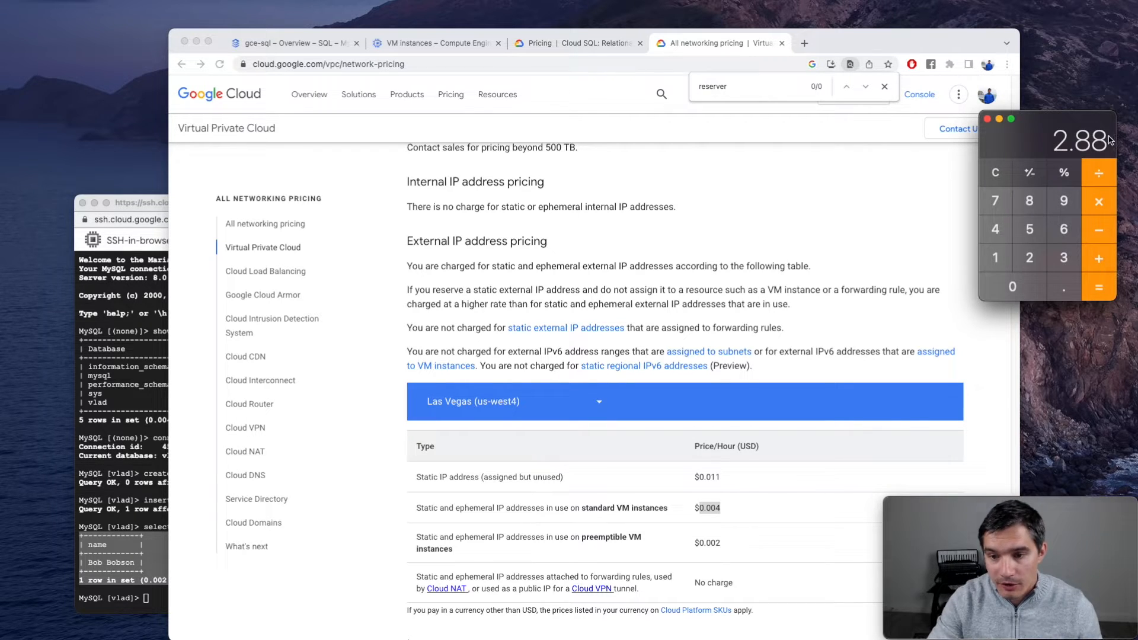
drag(1062, 128, 1137, 111)
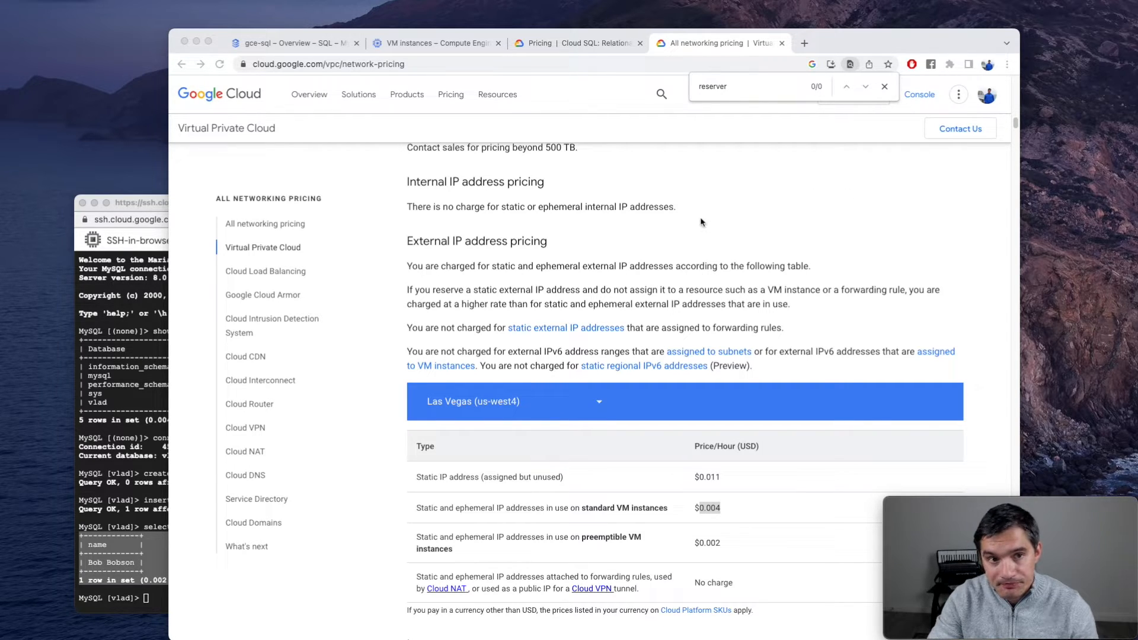
Step: Copy the private IP address from the gce-sql instance overview
click(304, 44)
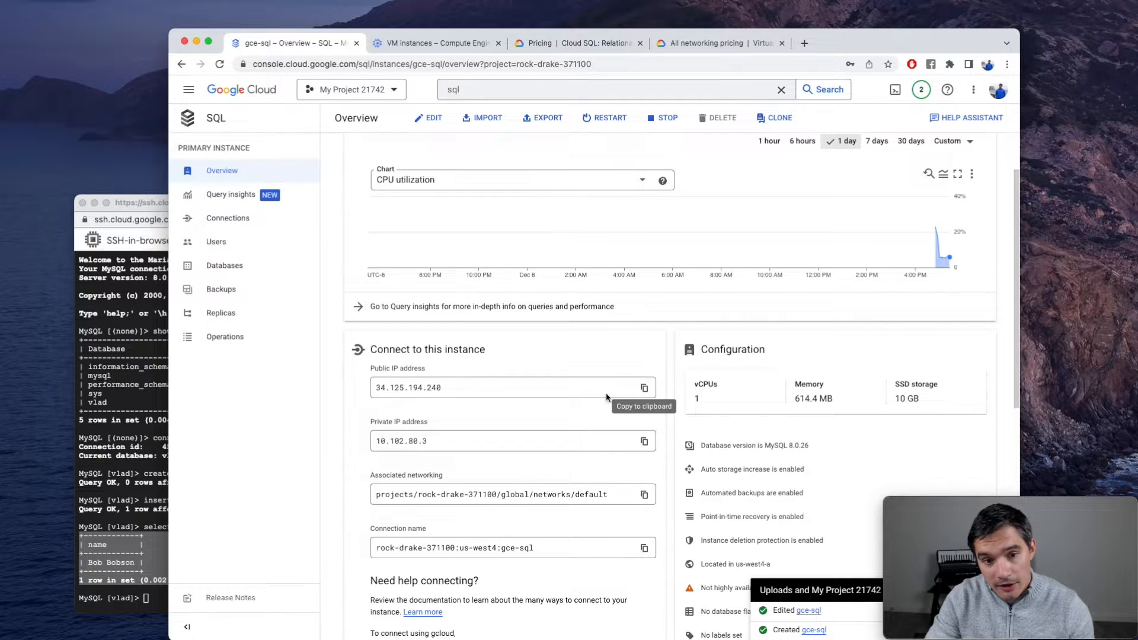
scroll(603, 409, down, 1)
click(644, 439)
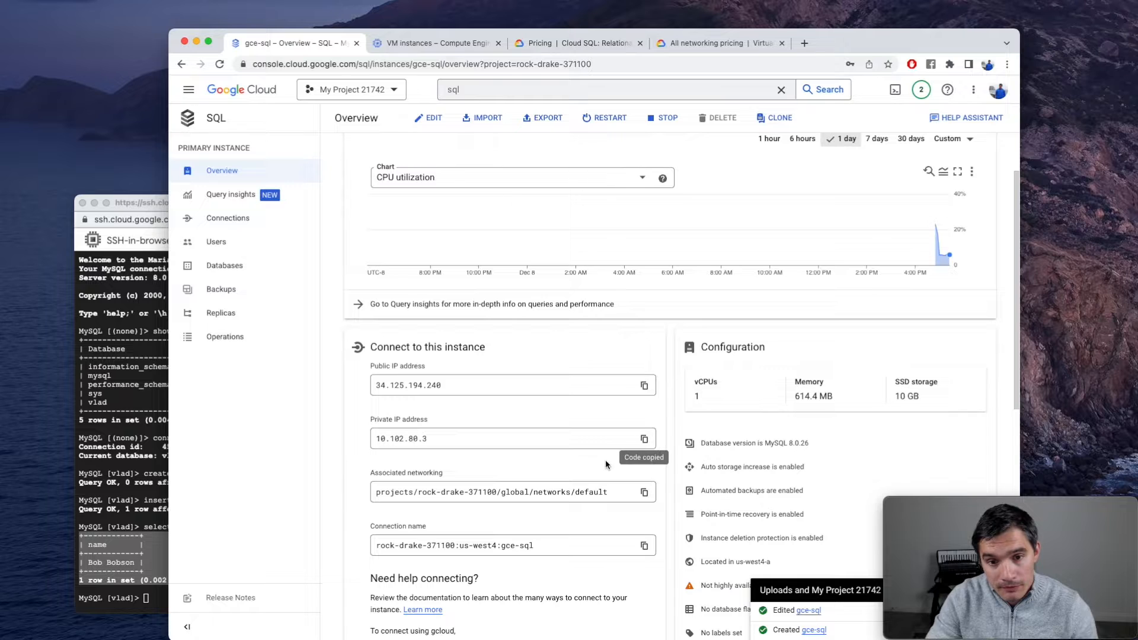
Step: Exit the current database session in the SSH terminal and run mariadb -u root -p -h 10.102.80.3
click(162, 495)
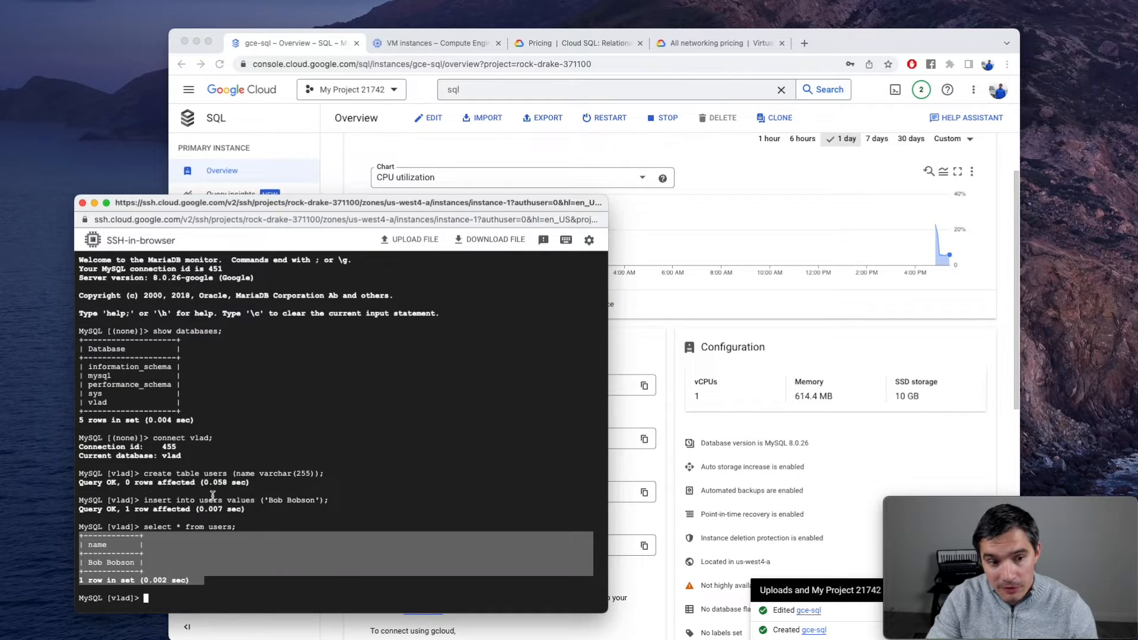
key(ctrl+d)
key(Up)
key(Left)
key(Right)
key(BackSpace)
key(BackSpace)
key(BackSpace)
key(BackSpace)
key(BackSpace)
key(BackSpace)
key(BackSpace)
key(BackSpace)
key(BackSpace)
key(BackSpace)
key(BackSpace)
key(BackSpace)
key(BackSpace)
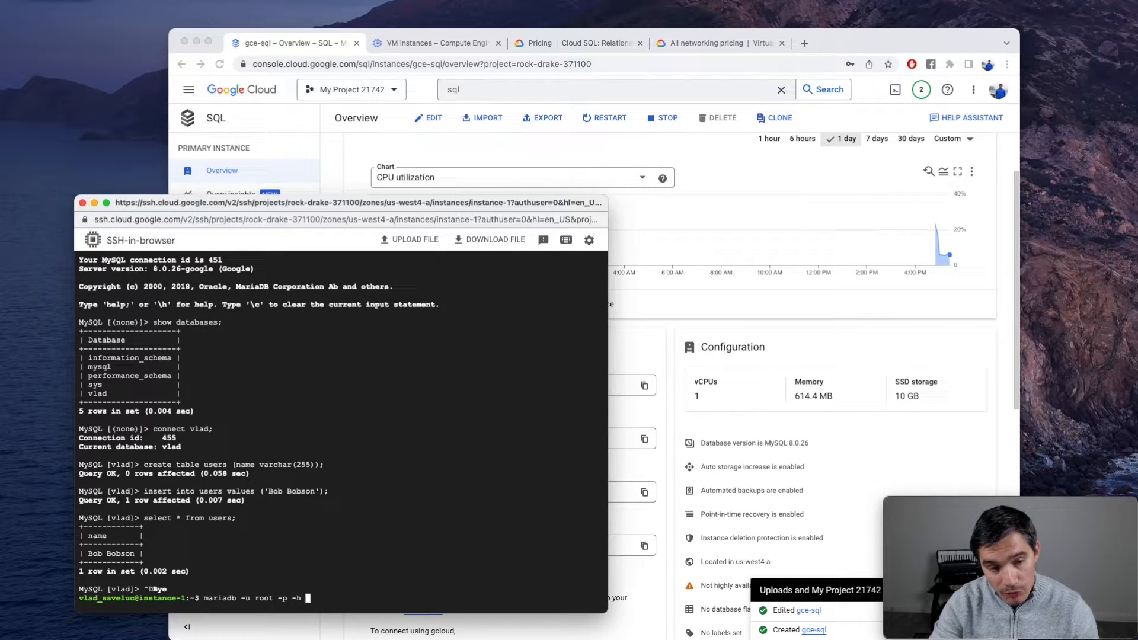
key(super+v)
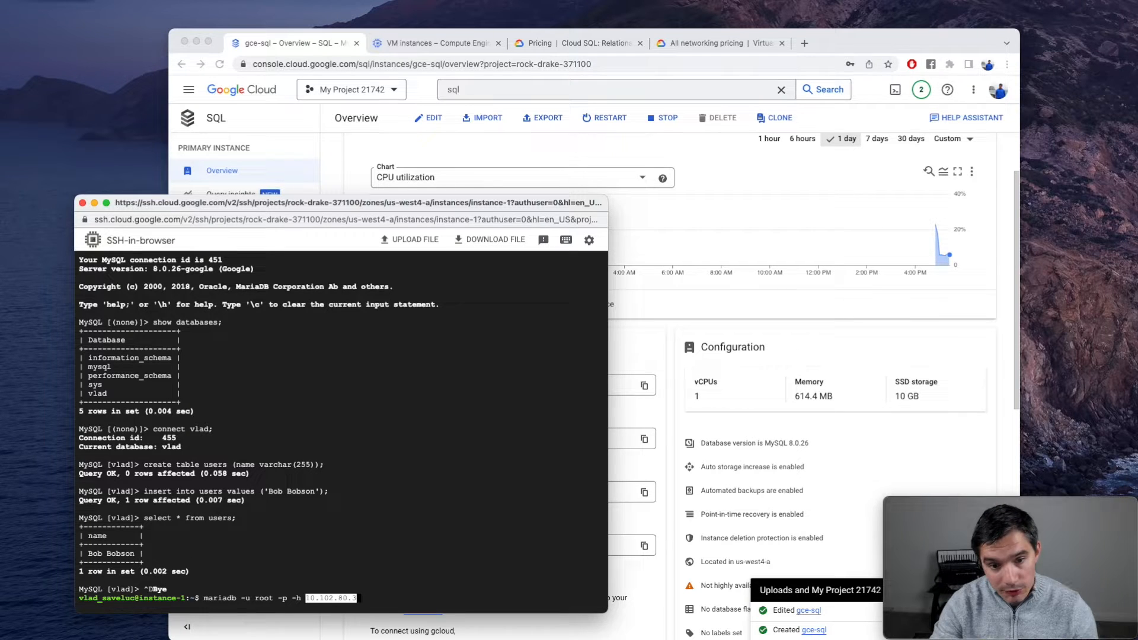
key(Return)
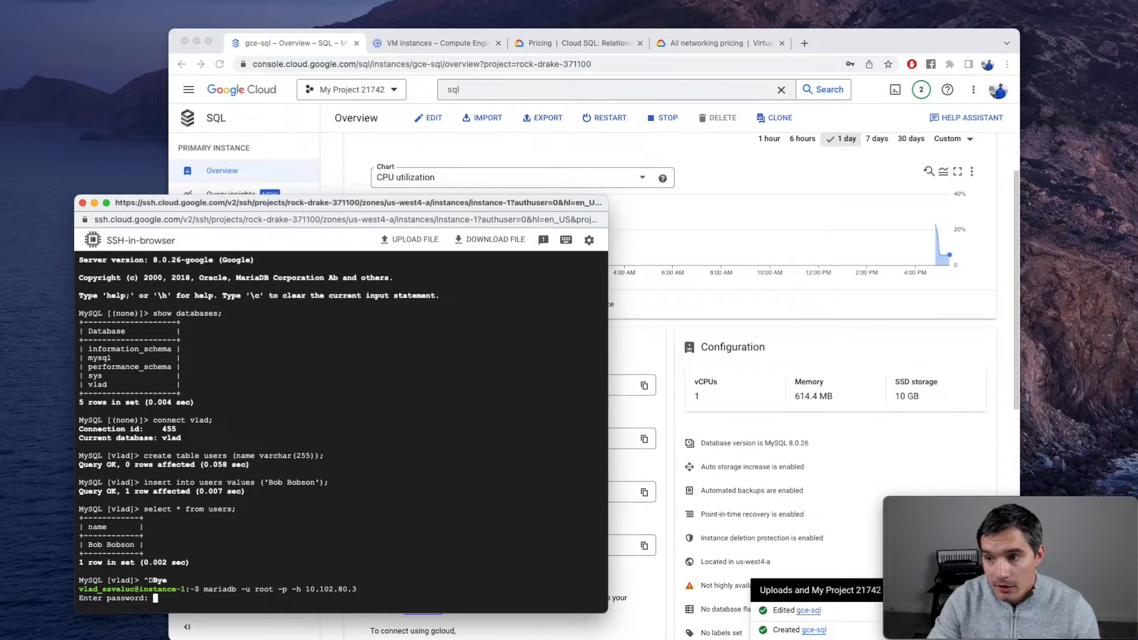
Step: Enter the root account's password to log in to the database over the private IP
key(super+Tab)
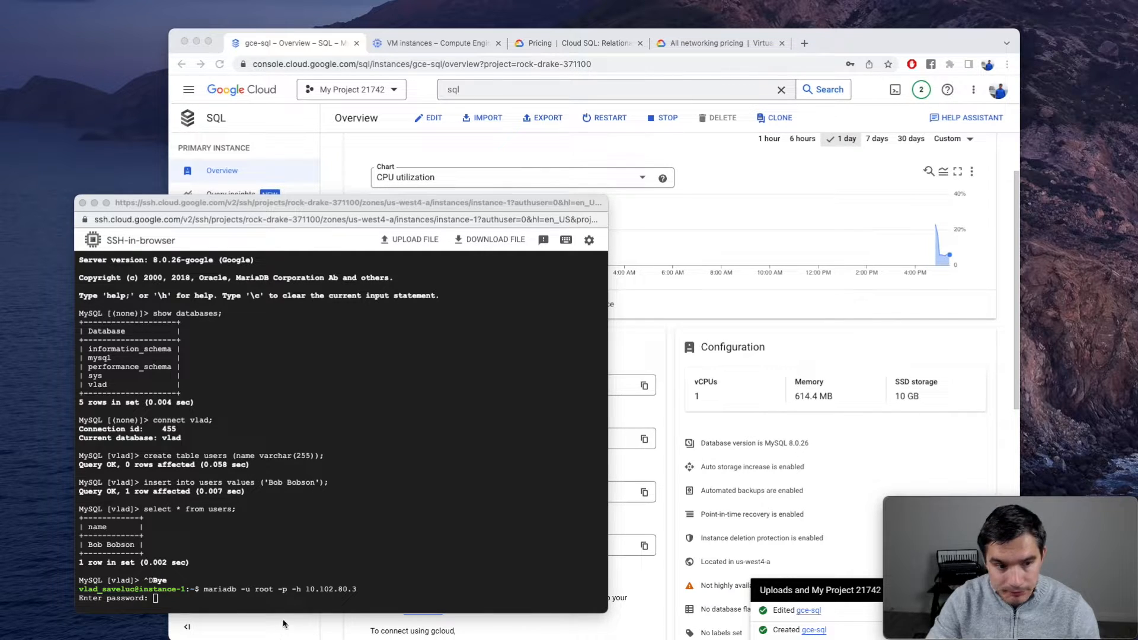
click(290, 597)
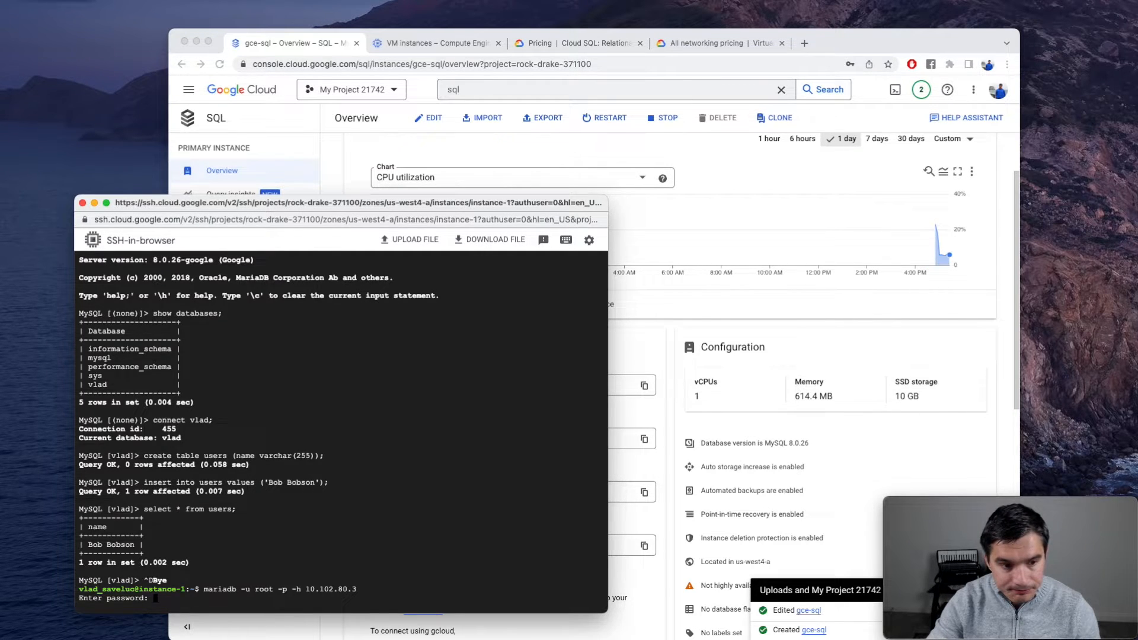
key(Return)
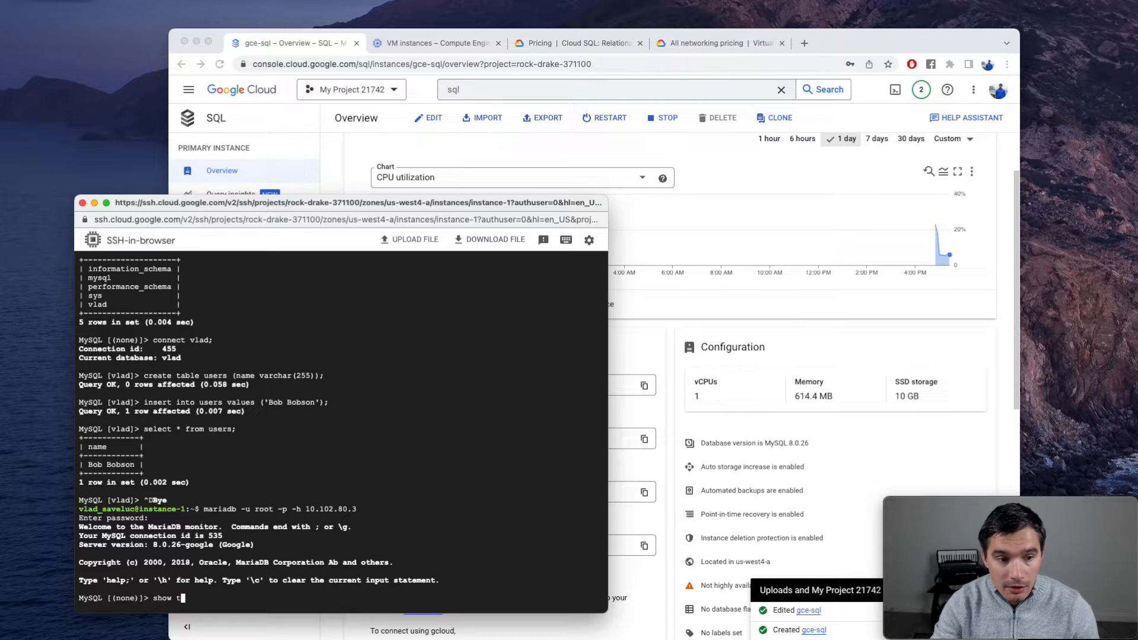
Step: List the available databases and connect to the vlad database
text(show databases;)
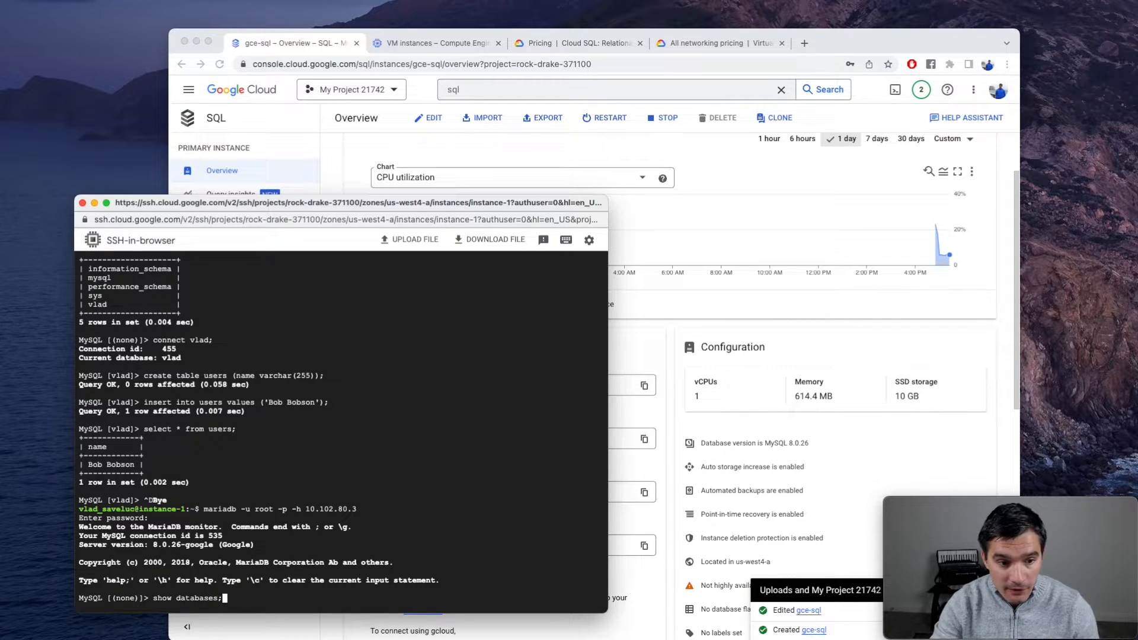
key(Return)
text(connect vlad;)
key(Return)
Step: Query all rows with select * from users; and exit the MariaDB client
text(show databases;)
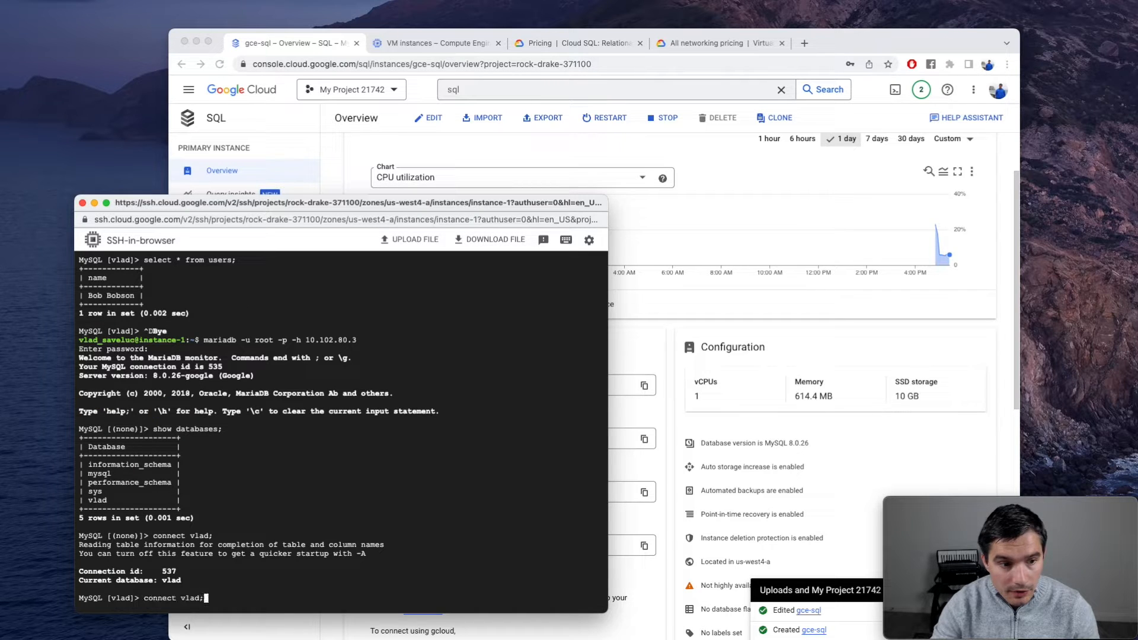
key(Up)
key(Return)
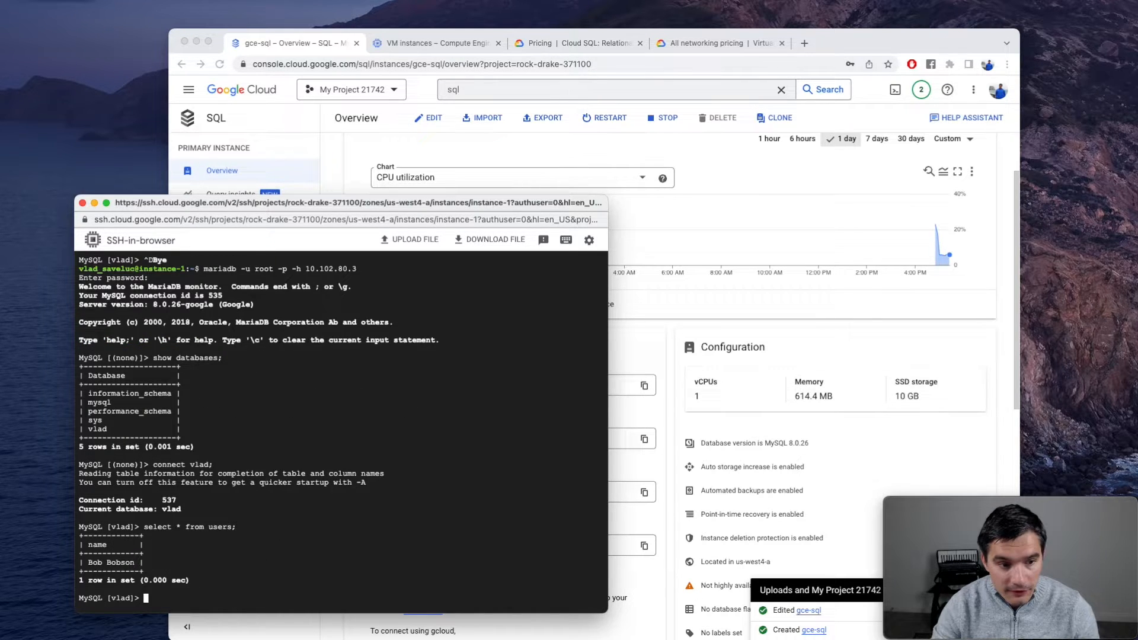
drag(214, 582, 82, 537)
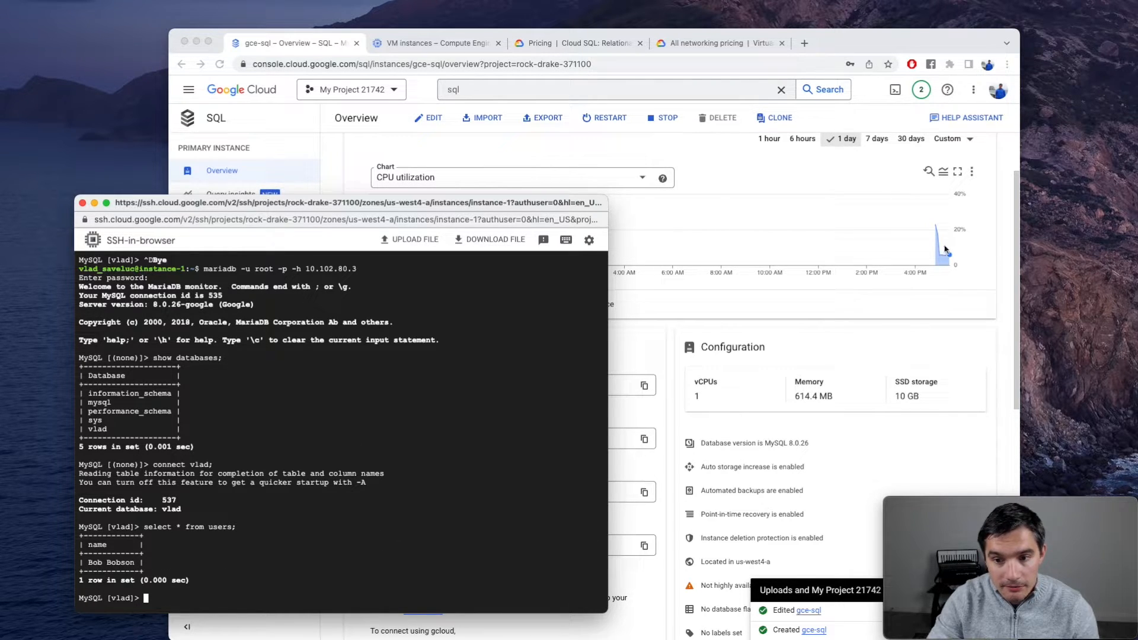
scroll(849, 505, down, 1)
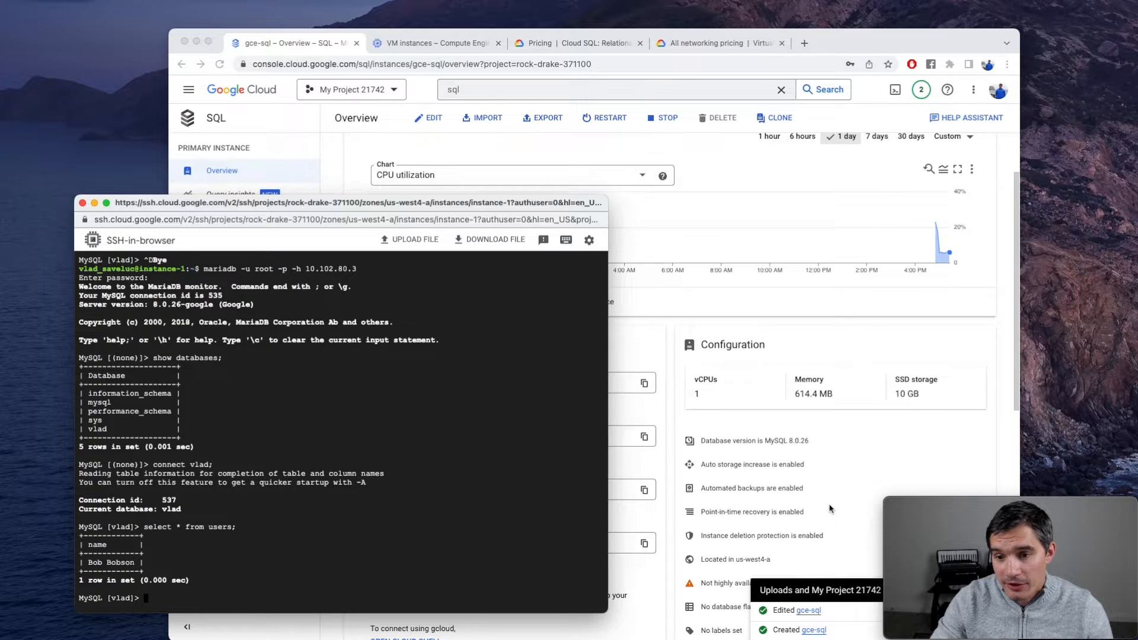
click(519, 508)
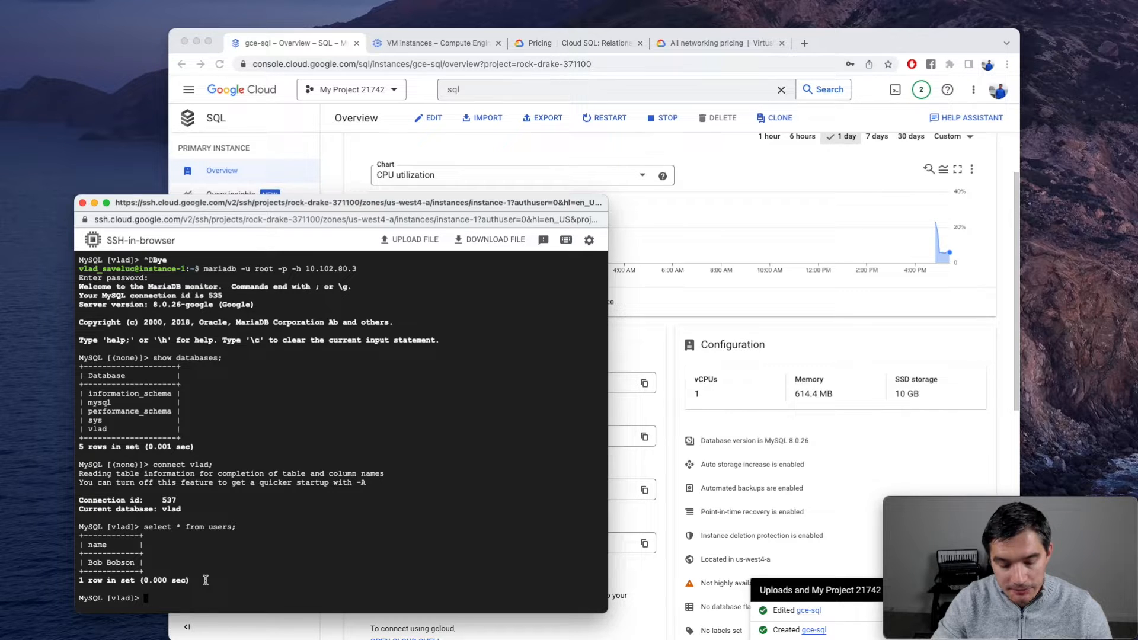
key(ctrl+d)
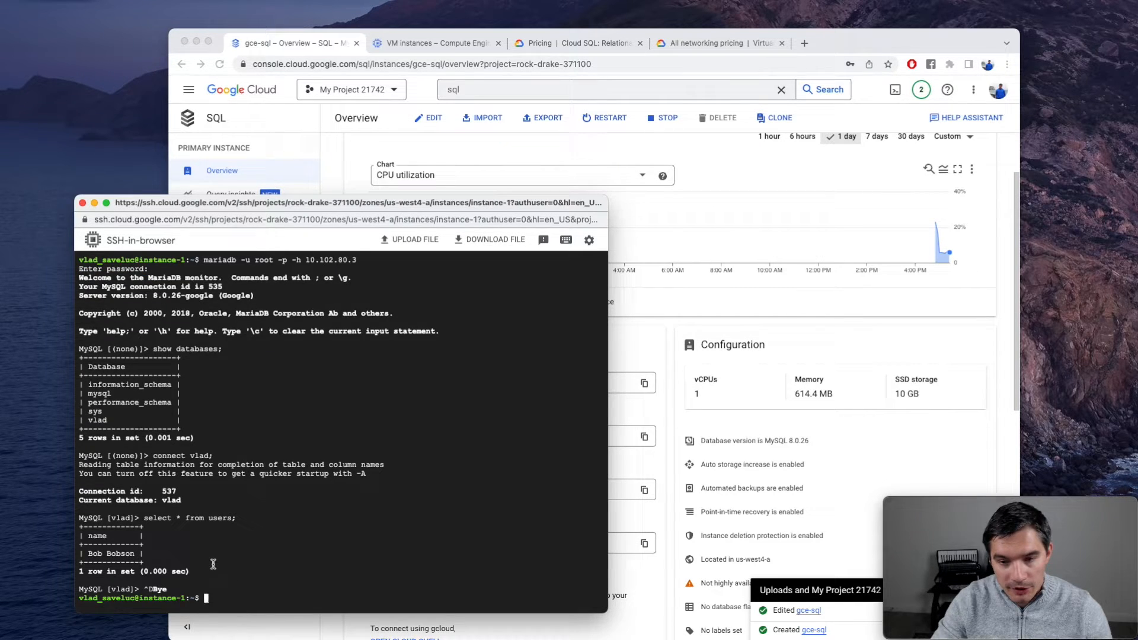
Step: Search Google for cloud sql proxy in a new browser tab and open the About the Cloud SQL Auth proxy page at its download instructions
click(804, 43)
text(cloud)
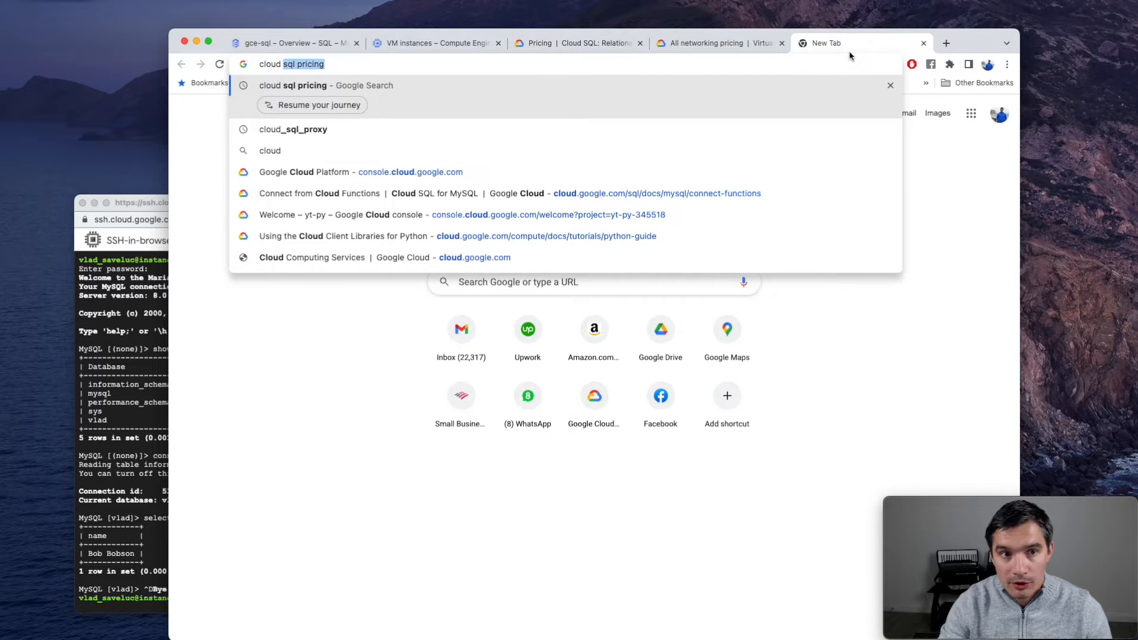
text( sql proxy)
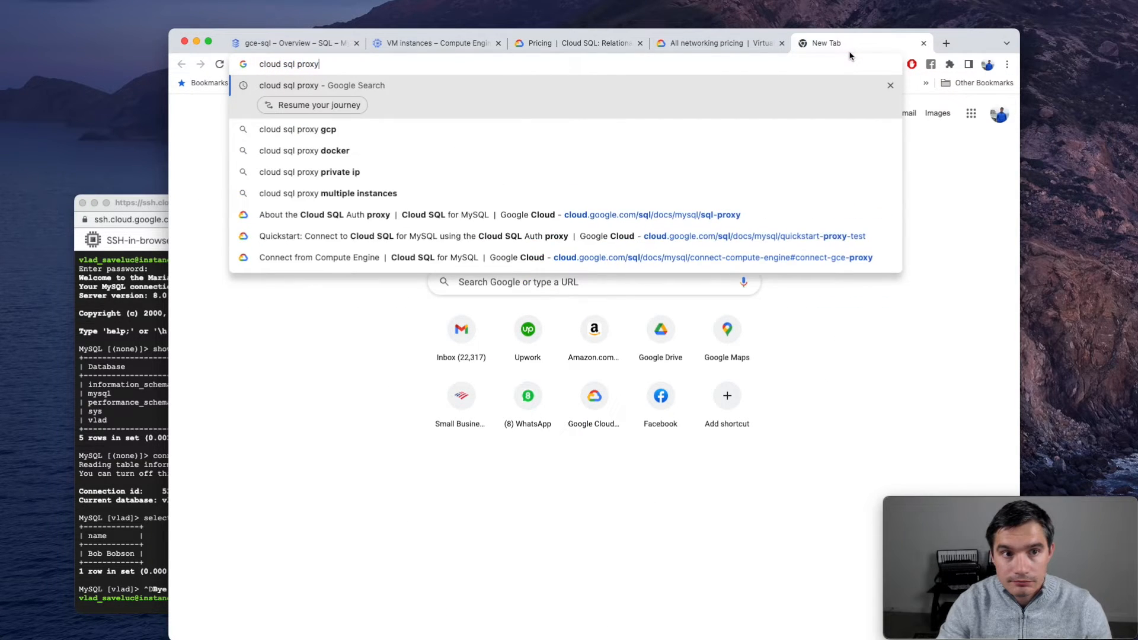
key(Return)
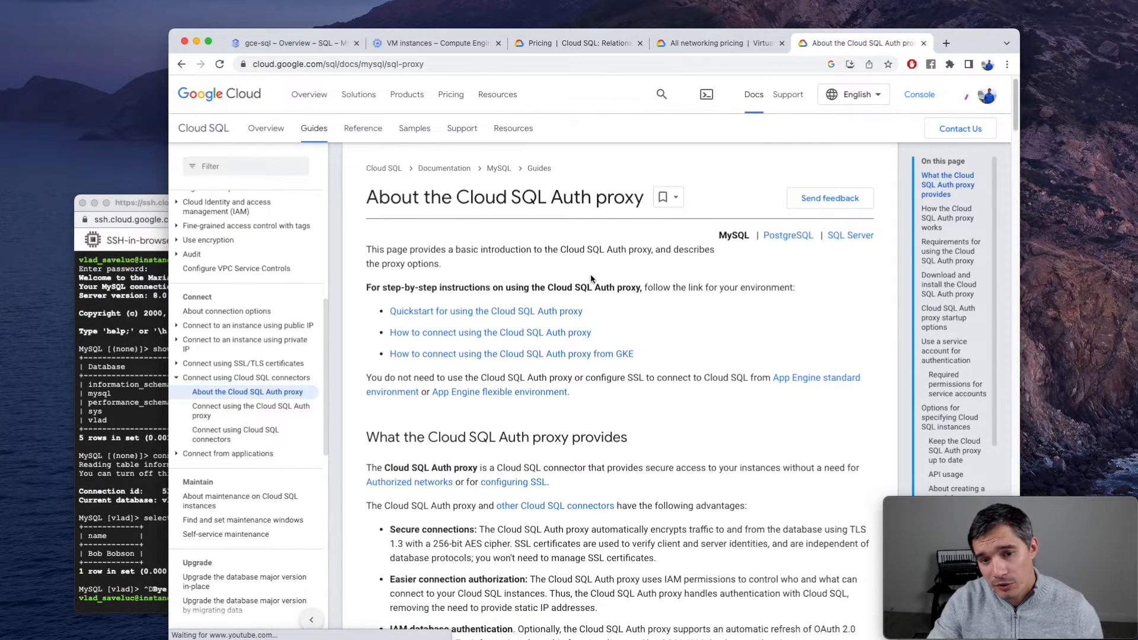
scroll(591, 274, down, 1)
scroll(590, 274, down, 15)
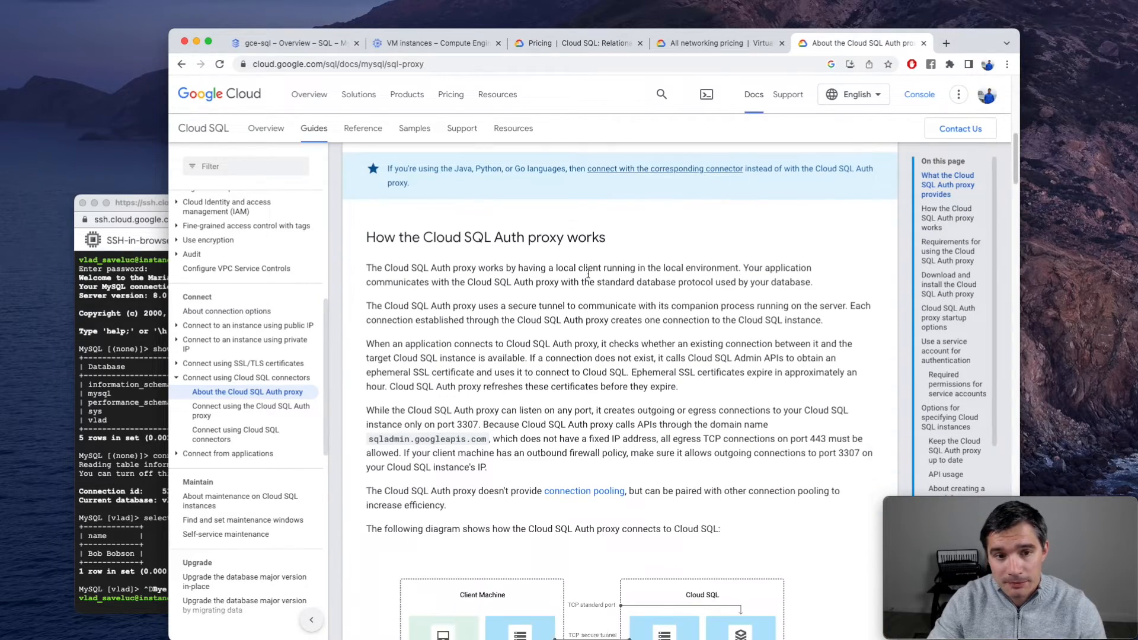
scroll(585, 272, down, 12)
scroll(586, 271, up, 1)
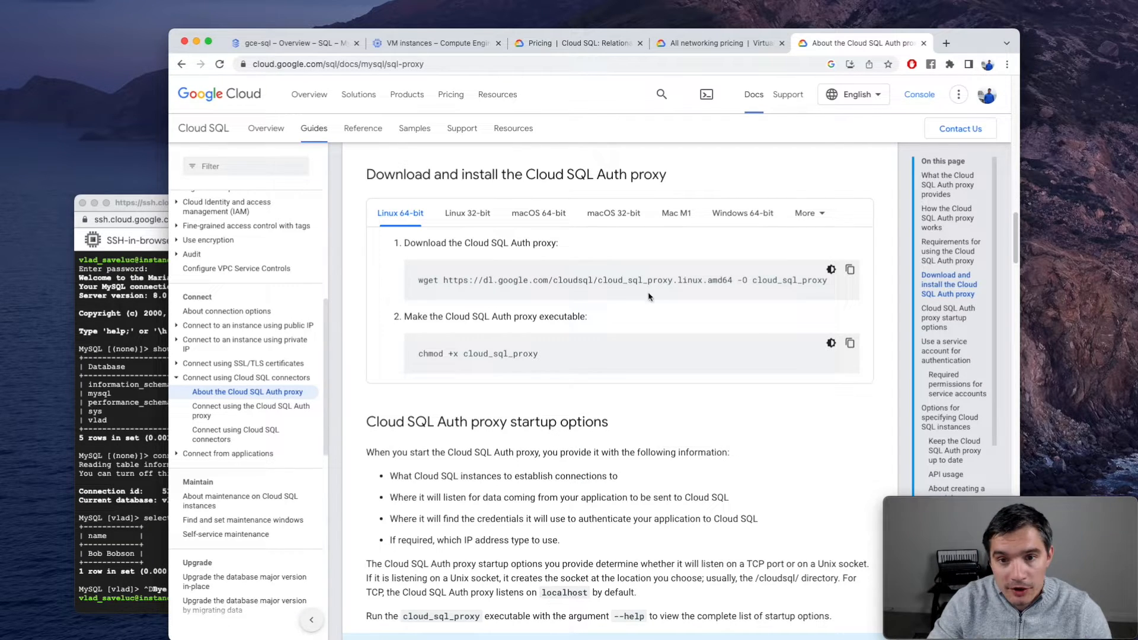
Step: Copy the Linux 64-bit wget command and try to download the Cloud SQL Auth proxy in the SSH terminal
double_click(689, 283)
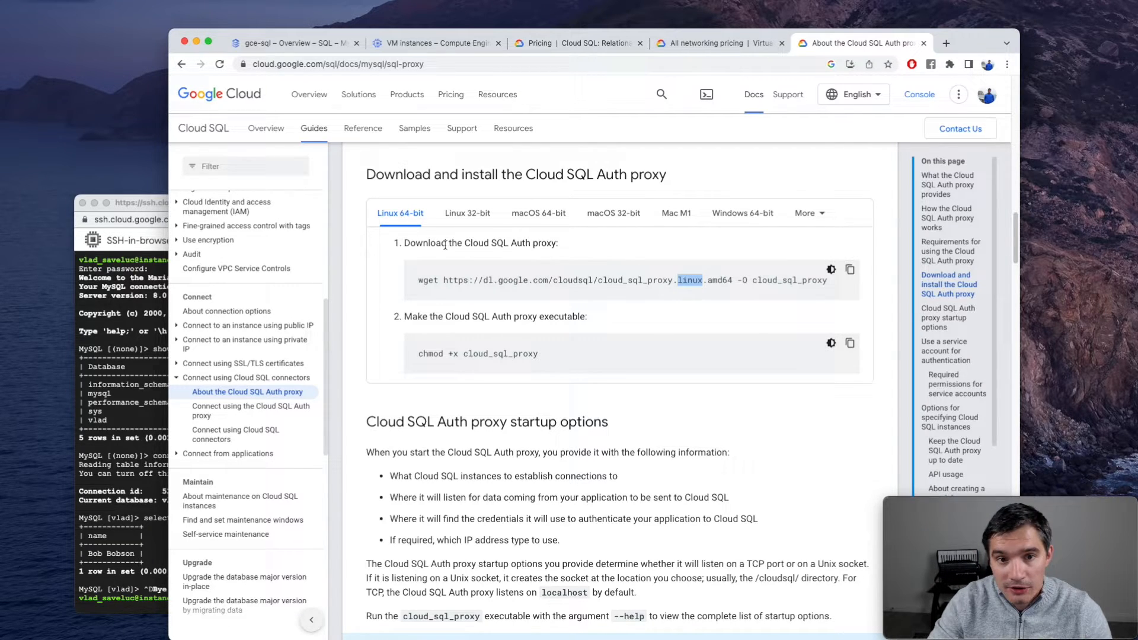
click(458, 283)
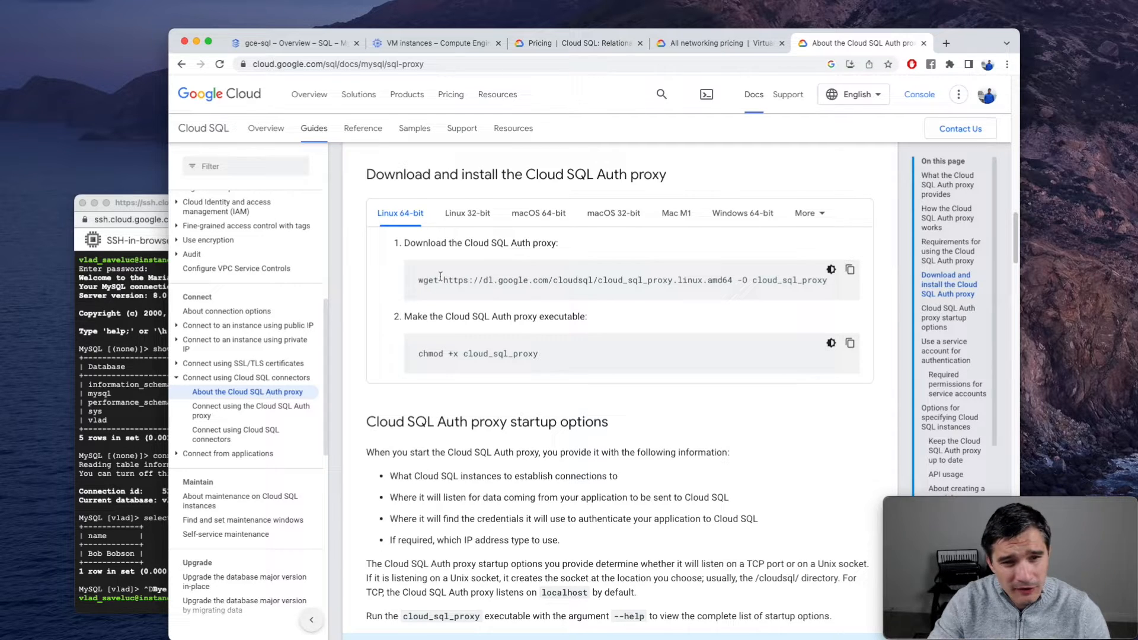
click(850, 271)
click(116, 472)
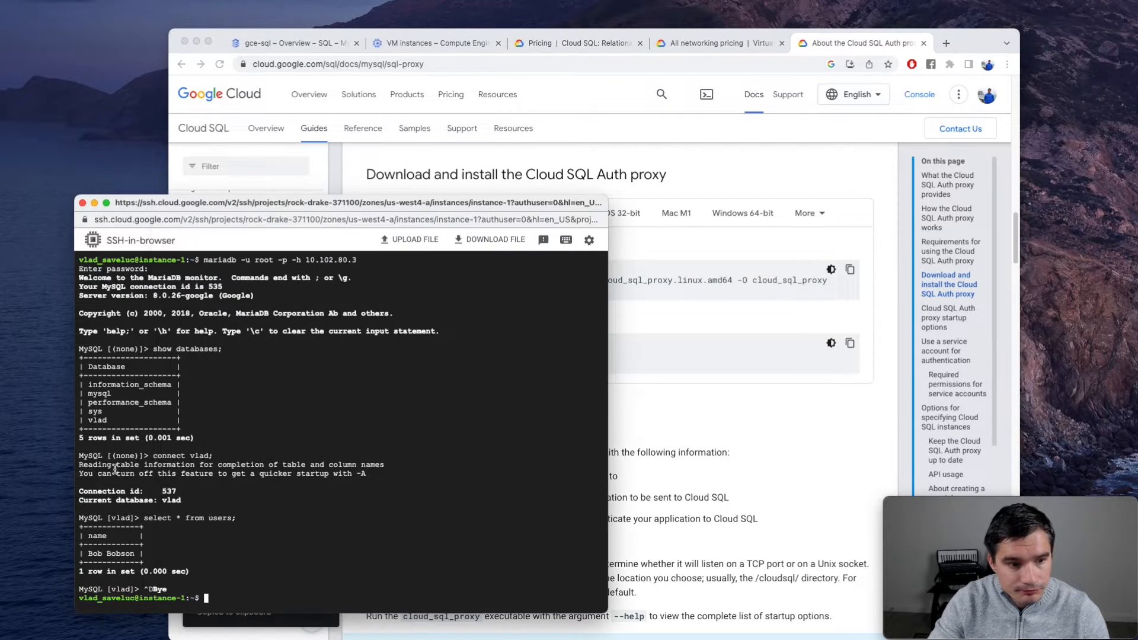
key(super+v)
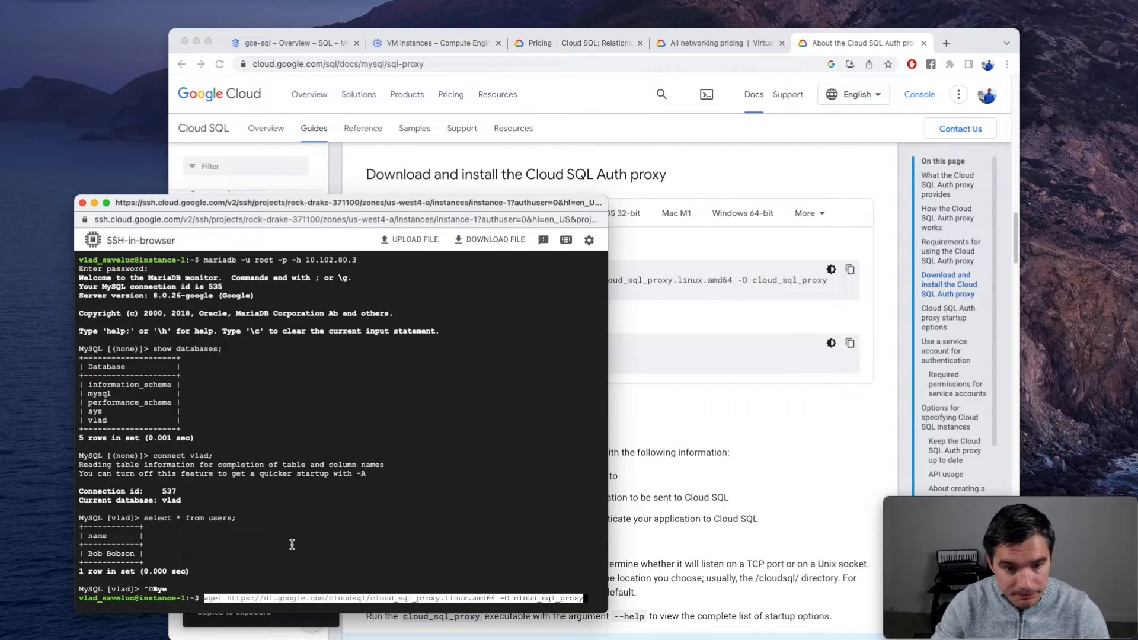
key(Return)
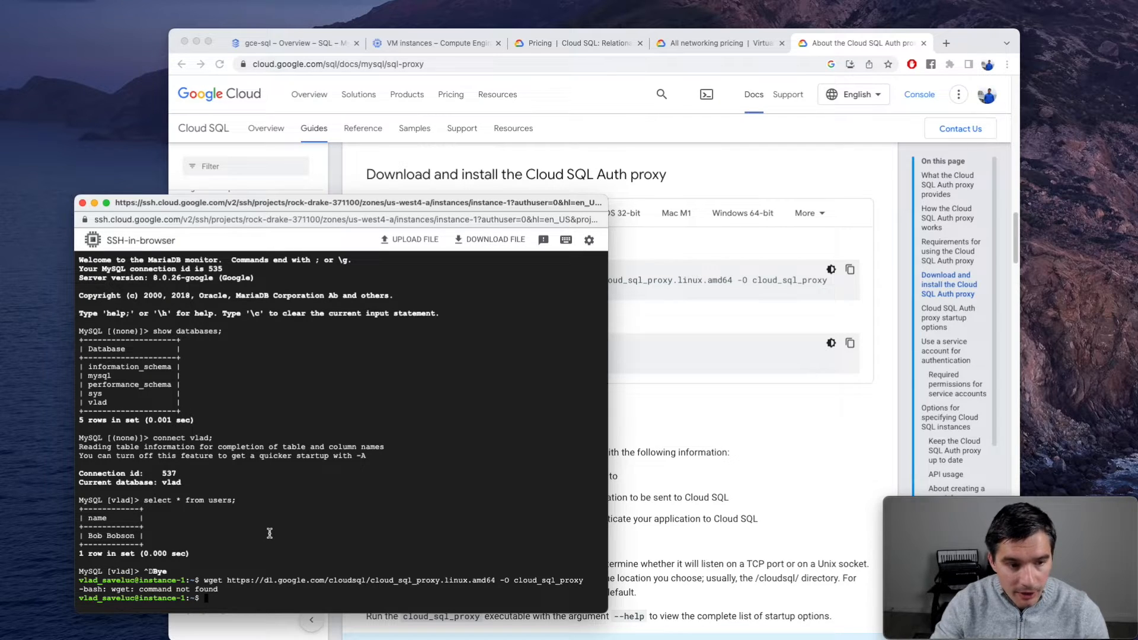
Step: Install wget on the VM with sudo apt-get install wget
text(sudo apt-get in)
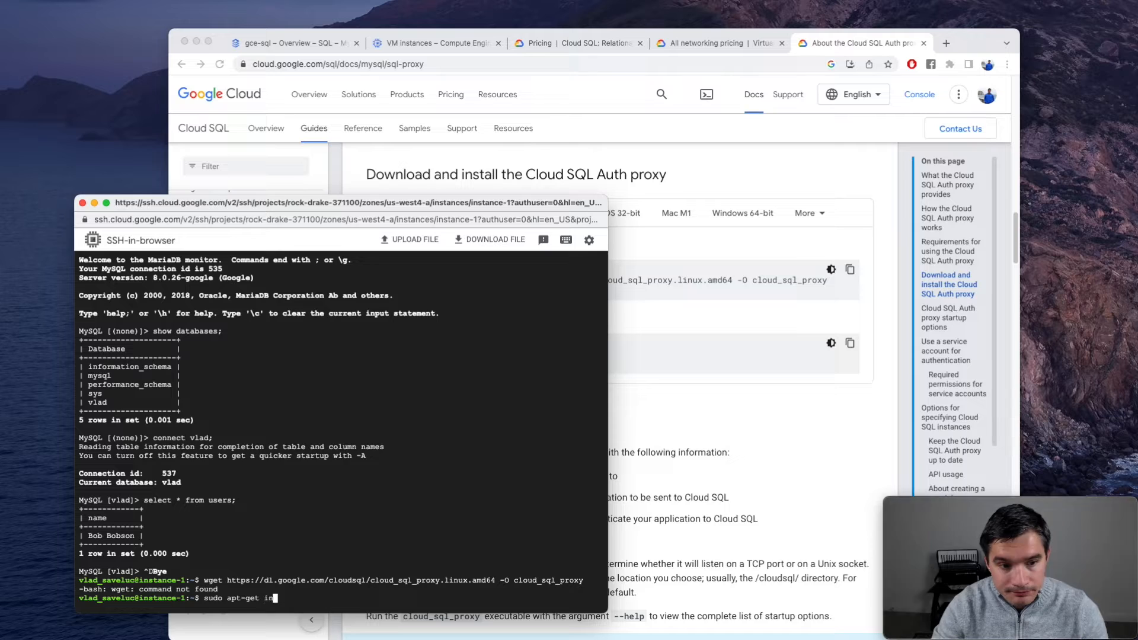
text(stall wget)
key(Return)
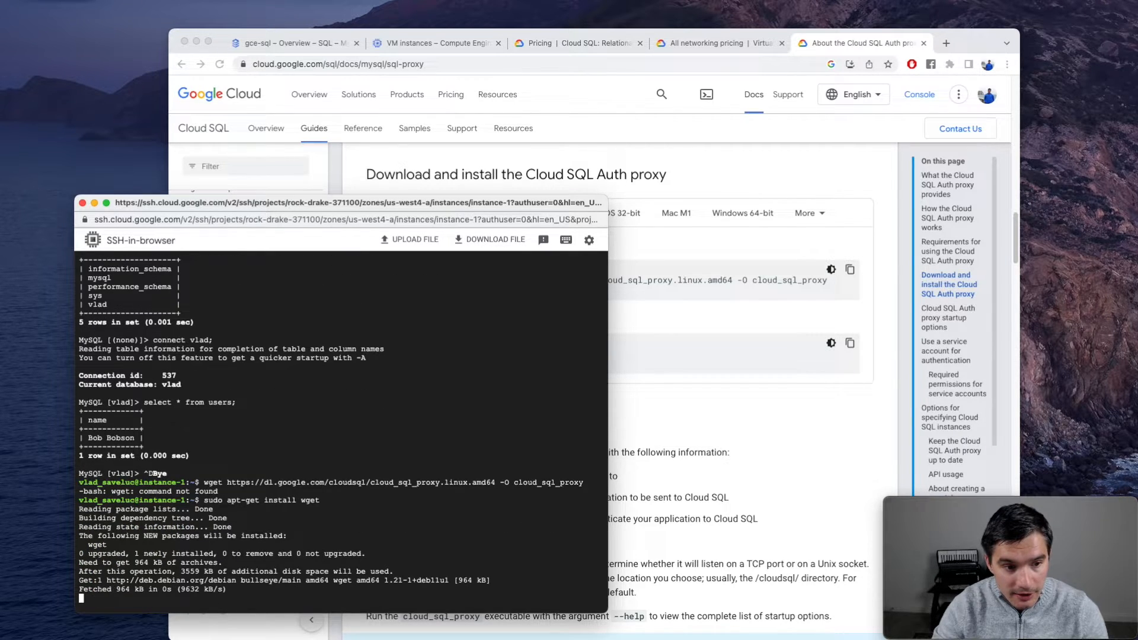
Step: Rerun the wget command to download the Linux proxy binary as cloud_sql_proxy
key(Up)
key(Up)
key(Return)
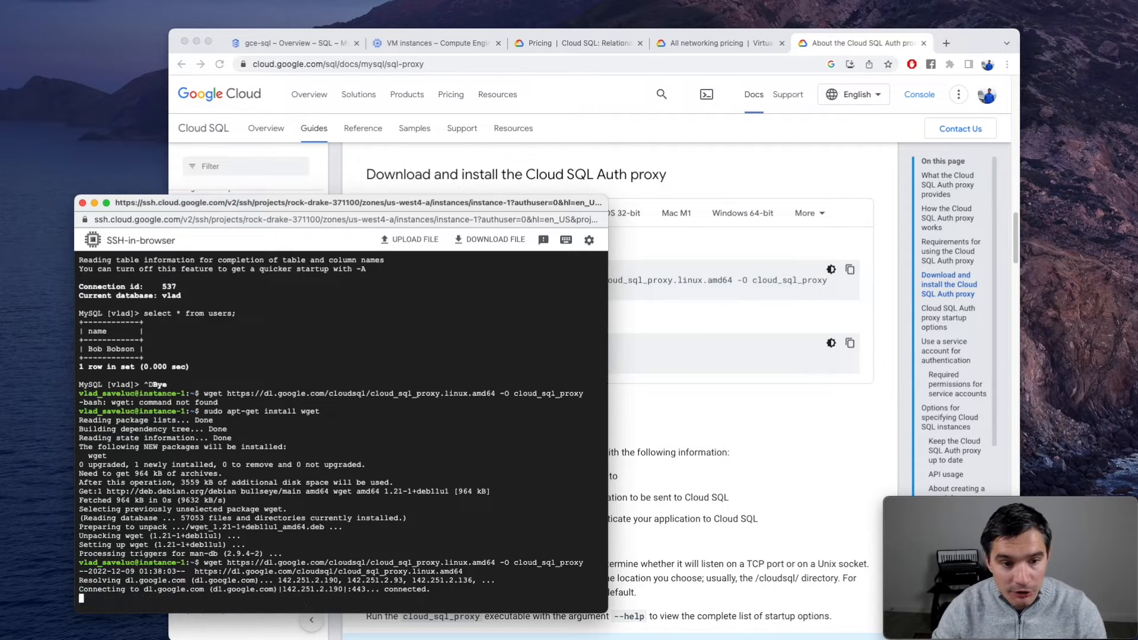
Step: Copy the command chmod +x cloud_sql_proxy from the docs and run it in the SSH terminal to make the proxy executable
click(644, 393)
drag(539, 353, 427, 352)
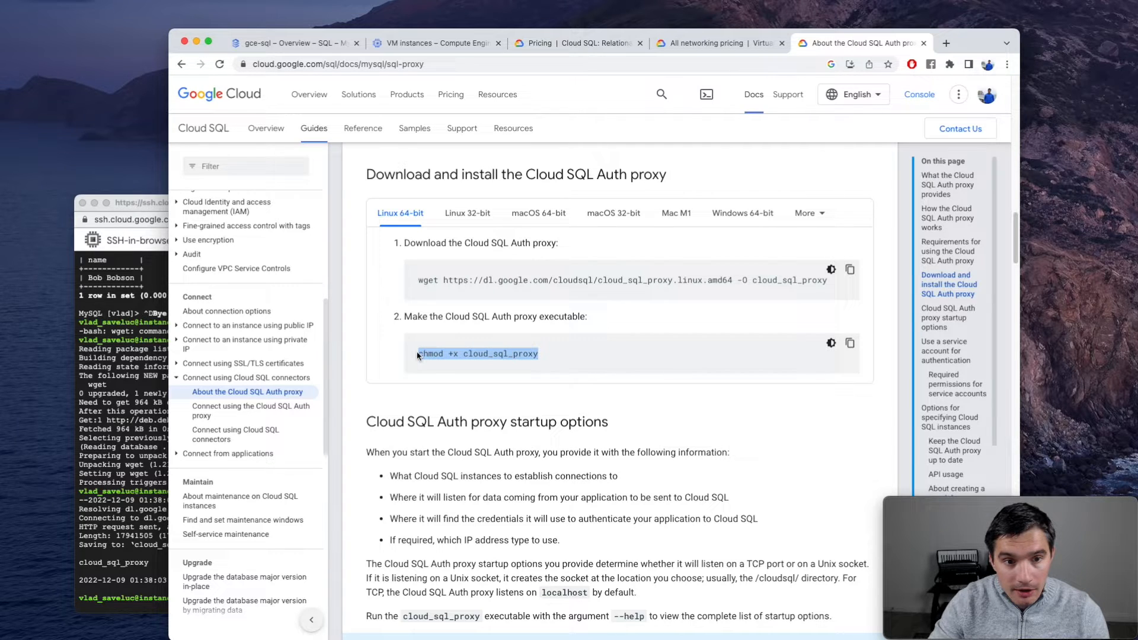
click(142, 511)
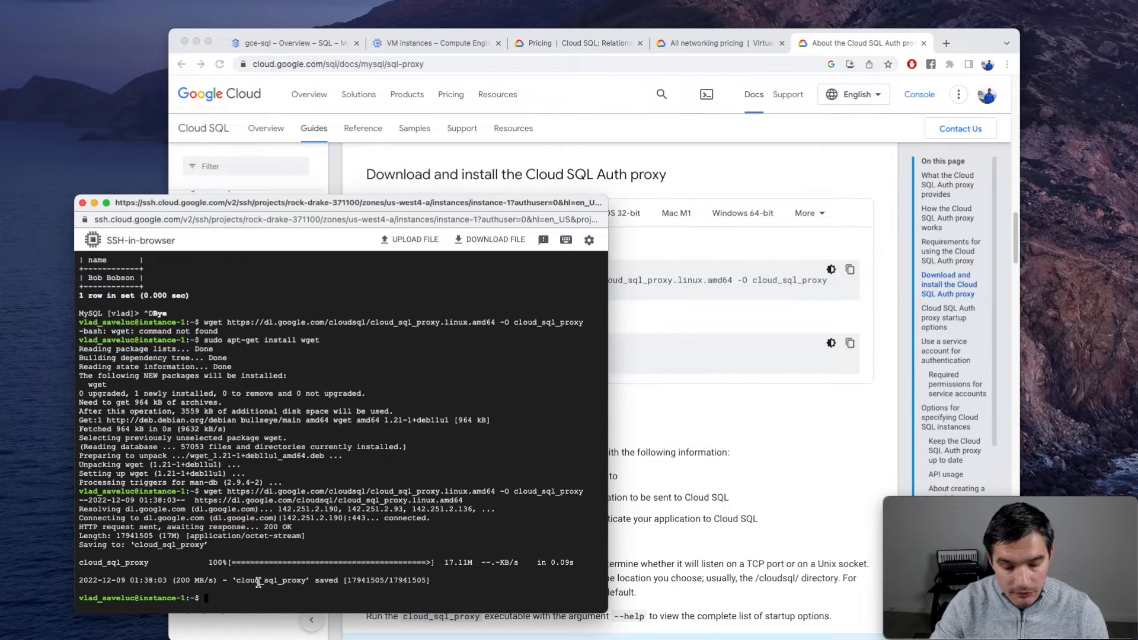
key(super+v)
key(Return)
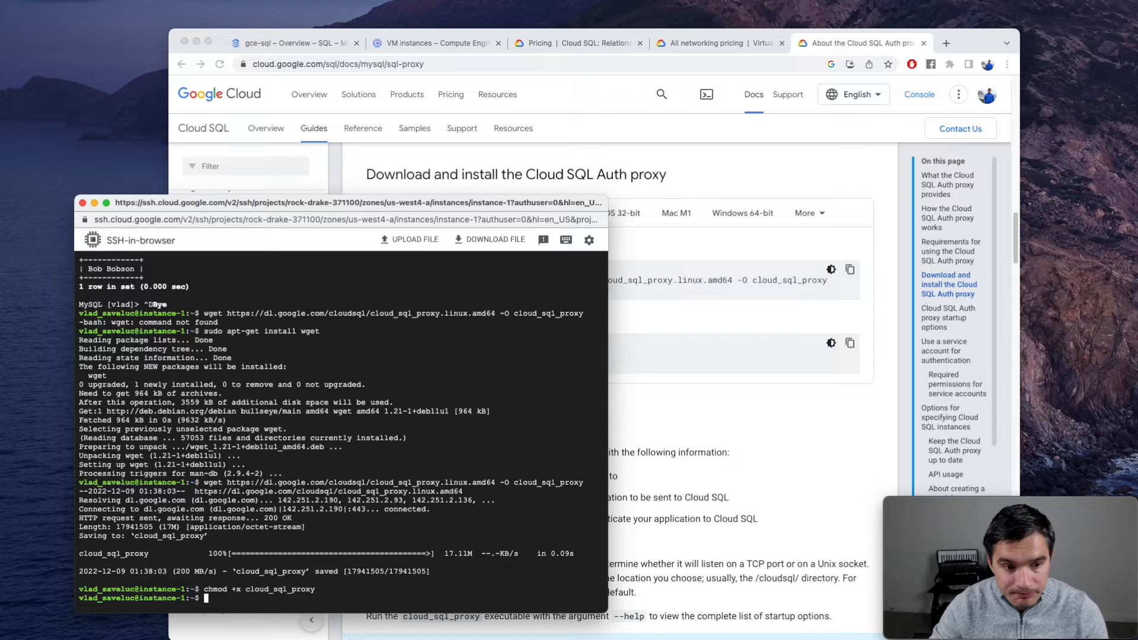
Step: Look through the Auth proxy documentation page for startup command examples, searching the page for cloud_sql_proxy and cloud_sql_proxy -in
click(778, 473)
scroll(669, 410, down, 10)
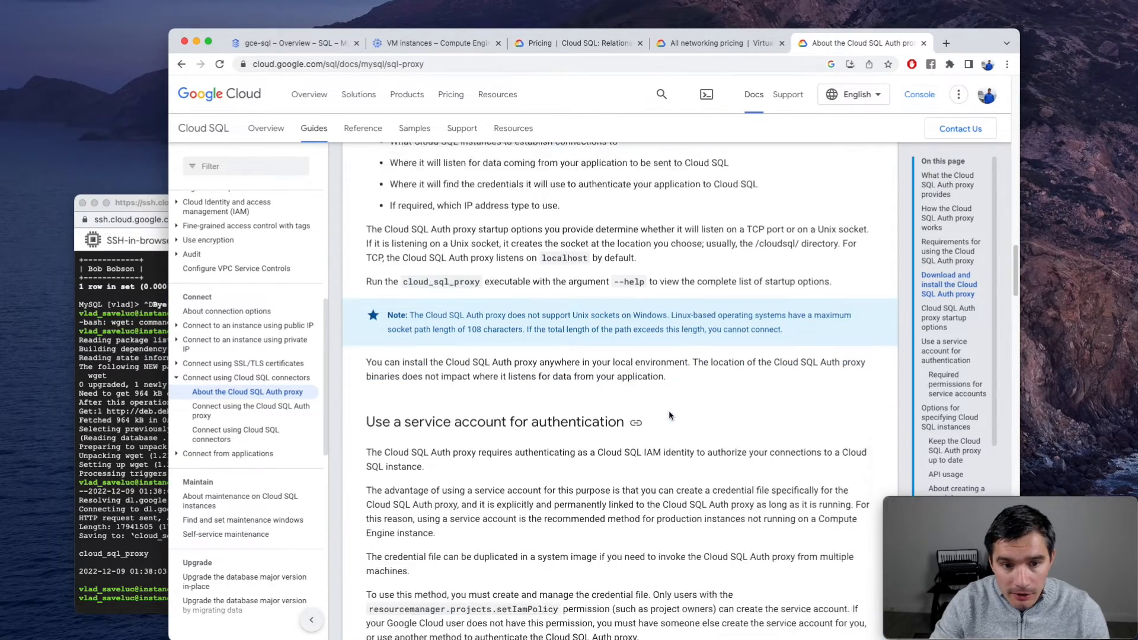
scroll(632, 393, down, 12)
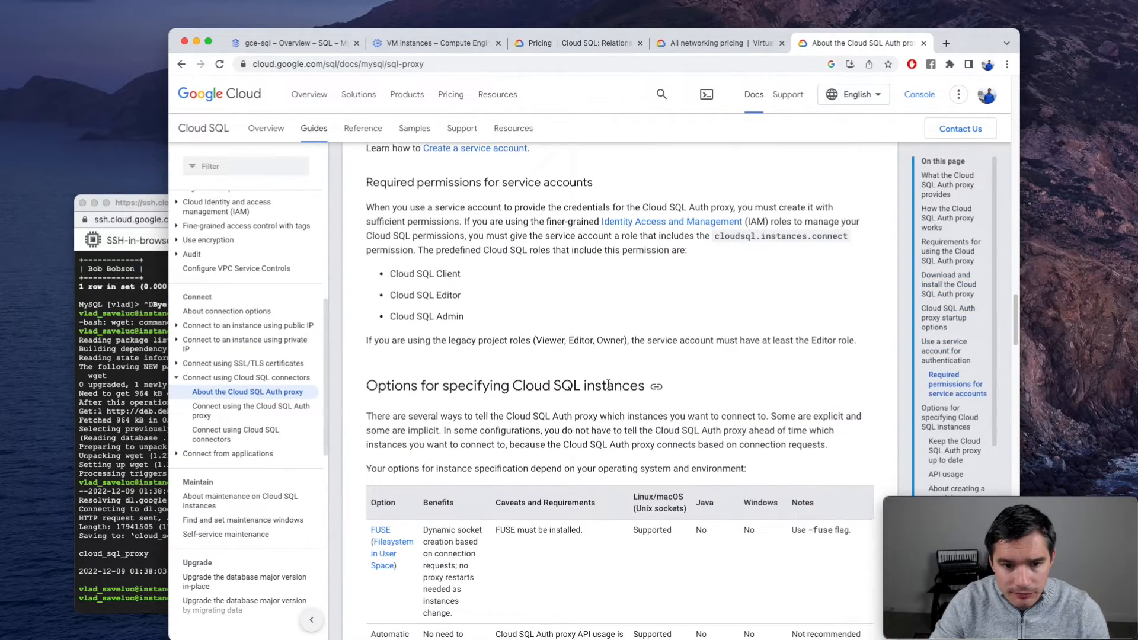
scroll(608, 387, down, 15)
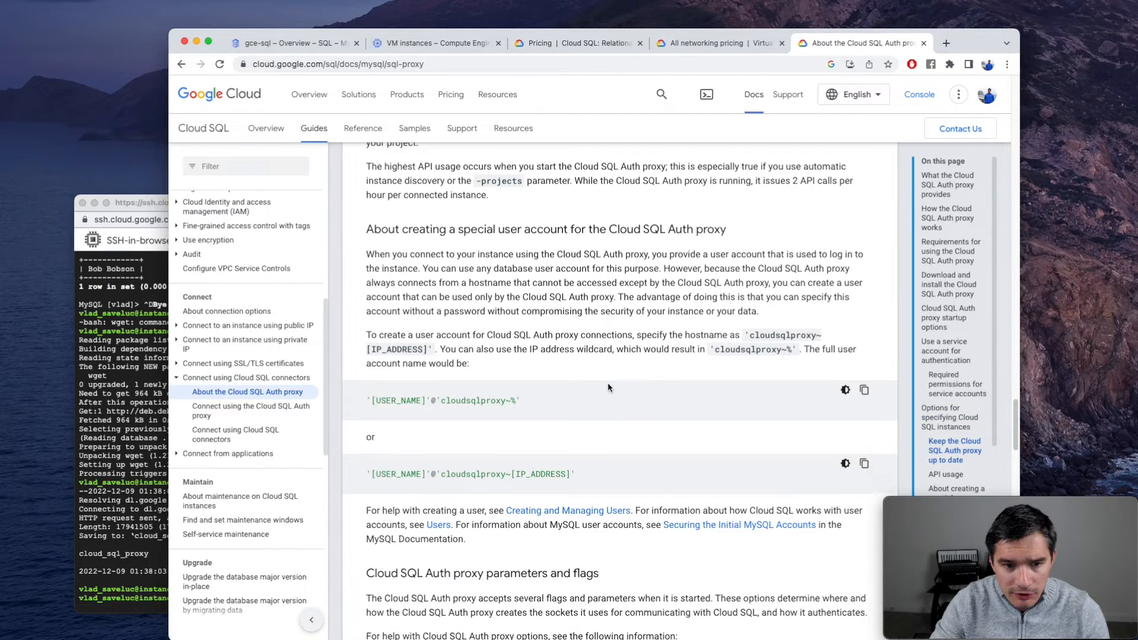
key(super+f)
text(cloud_)
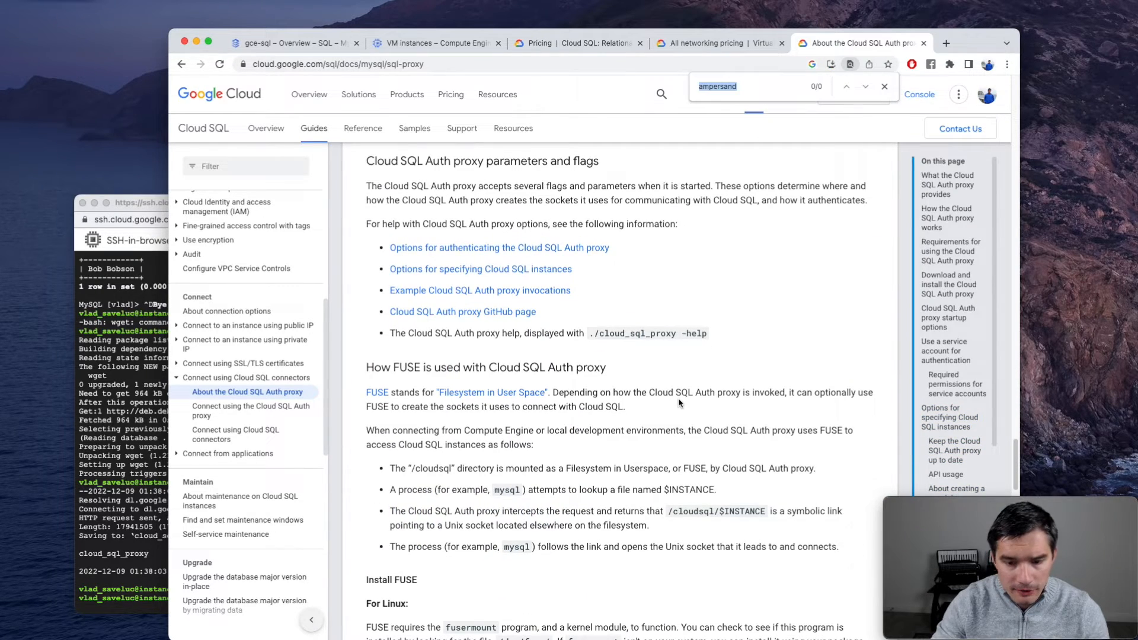
text(sql_proxy)
key(Return)
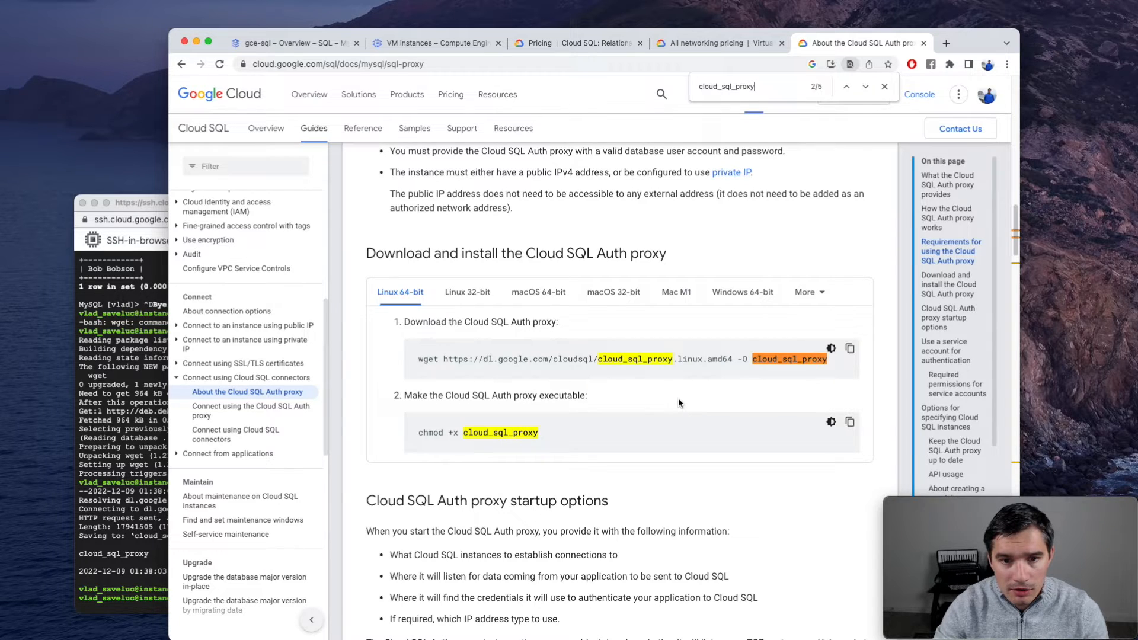
key(Return)
key(Return)
key(Return)
key(Return)
key(Return)
key(Return)
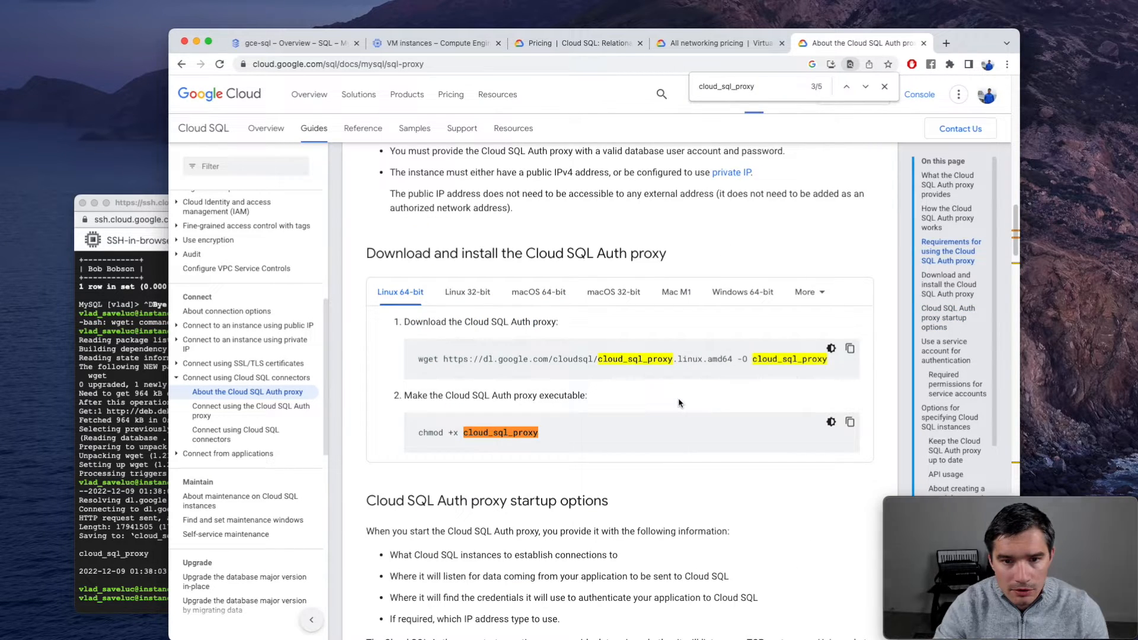
key(Return)
key(Return)
text(-in)
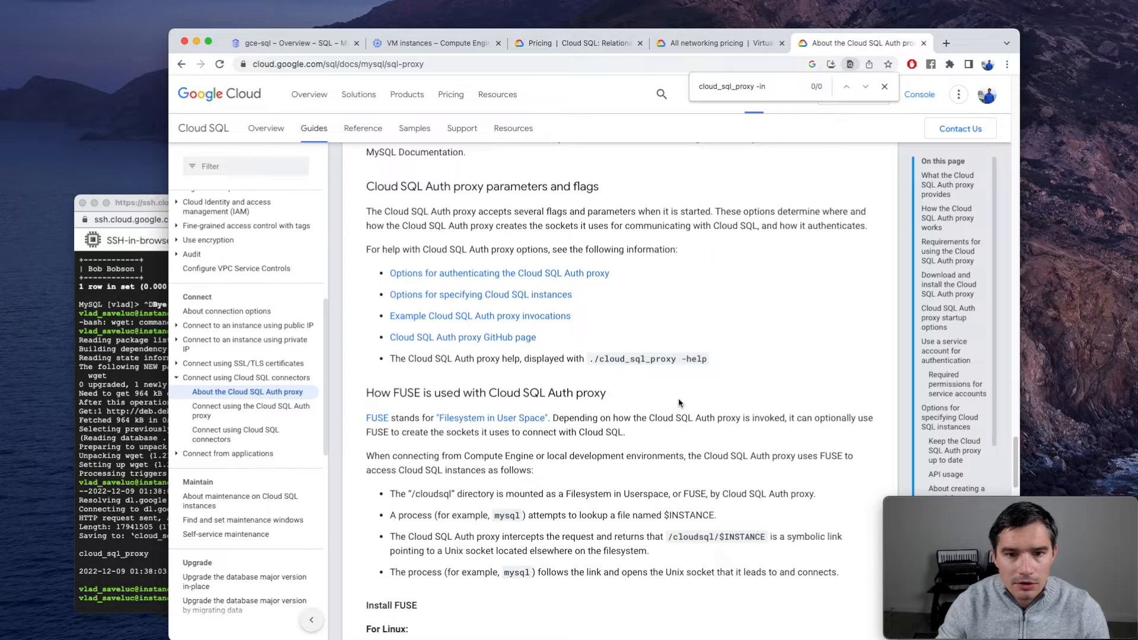
Step: Show the proxy's built-in help by running ./cloud_sql_proxy -help in the SSH terminal
click(157, 489)
text(./cloud_sql_proxy -h)
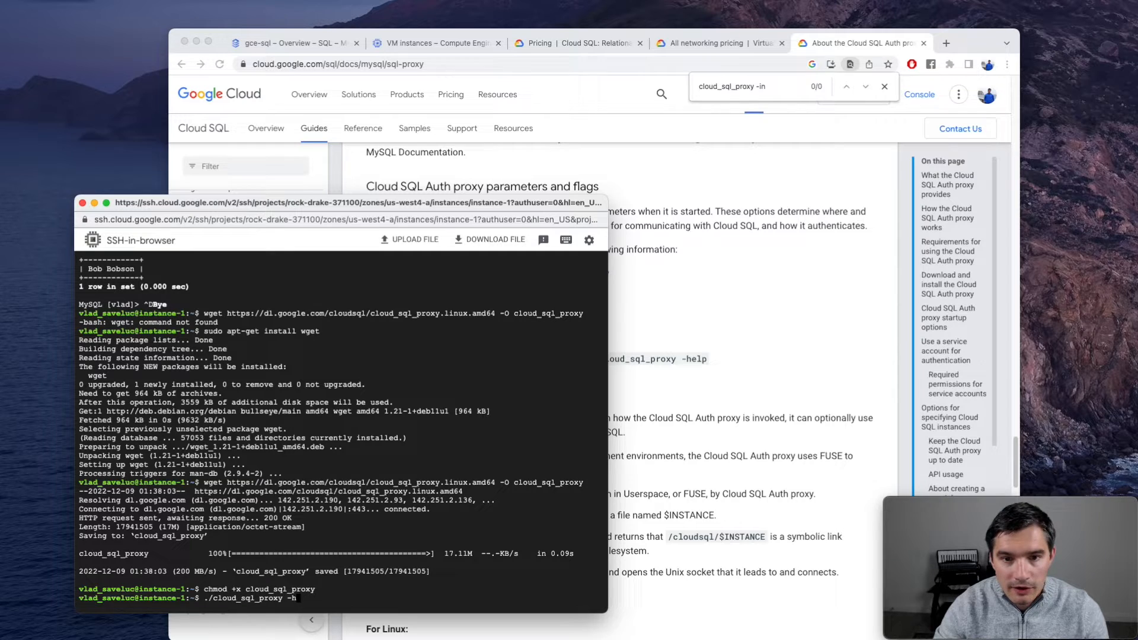
text(elp)
key(Return)
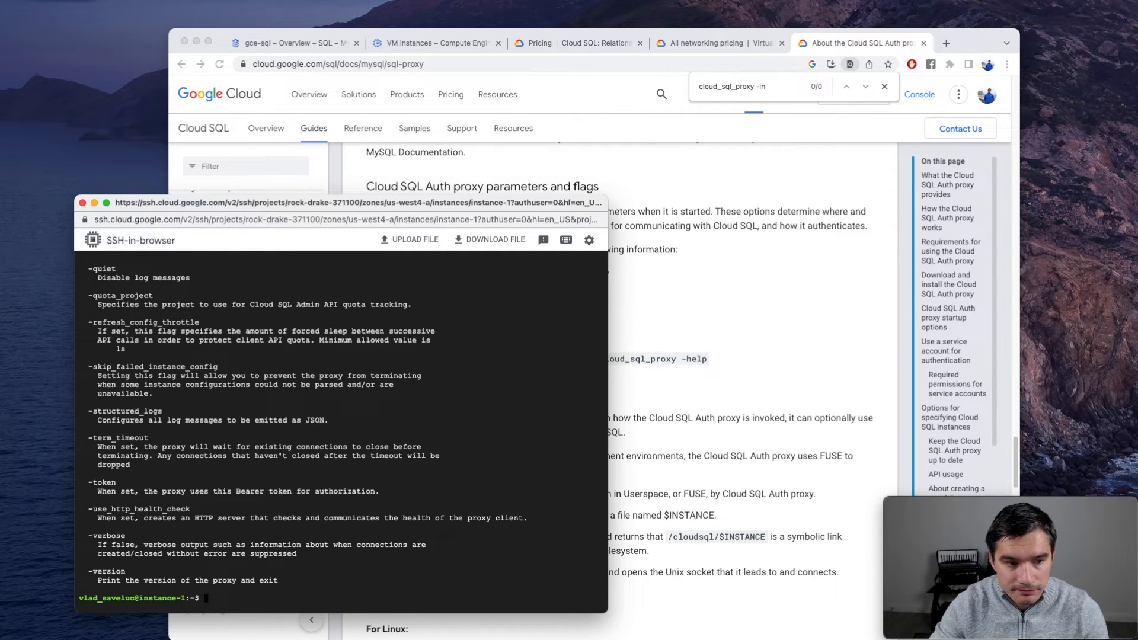
Step: Find the TCP example in the help output and copy the flag -instances=my-project:my-region:my-instance=tcp:3306
scroll(399, 527, up, 8)
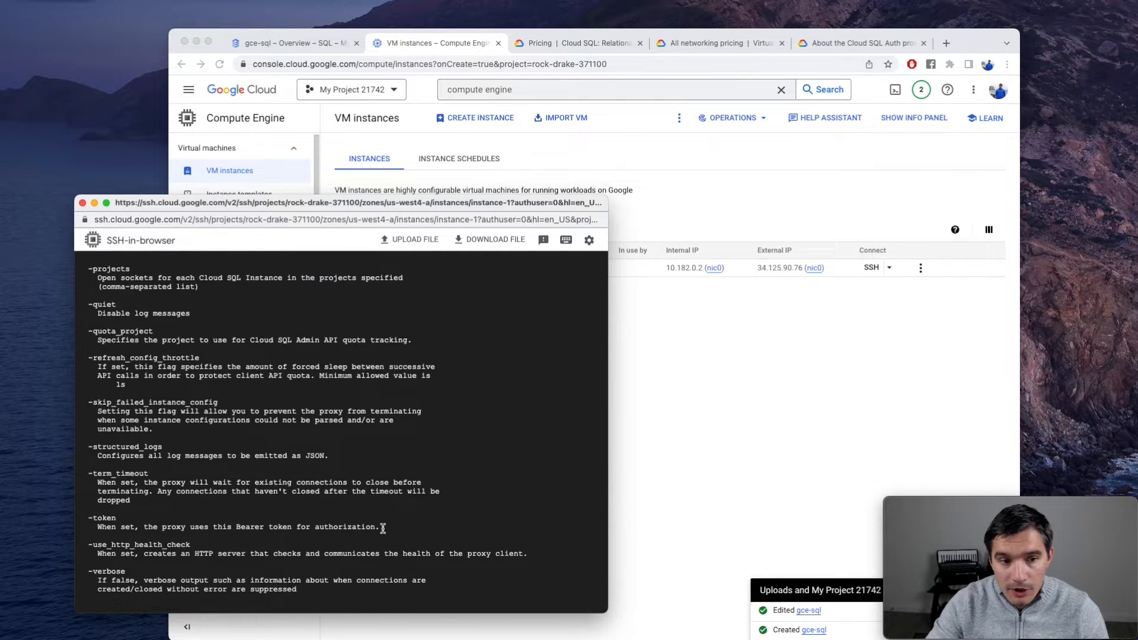
scroll(382, 527, up, 10)
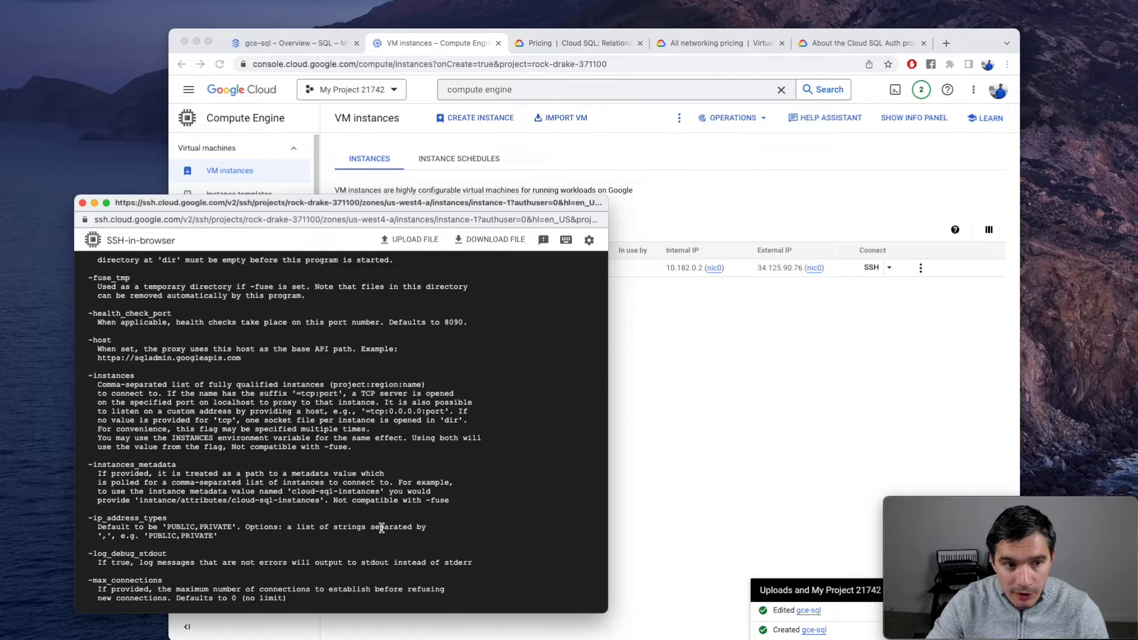
scroll(382, 527, up, 15)
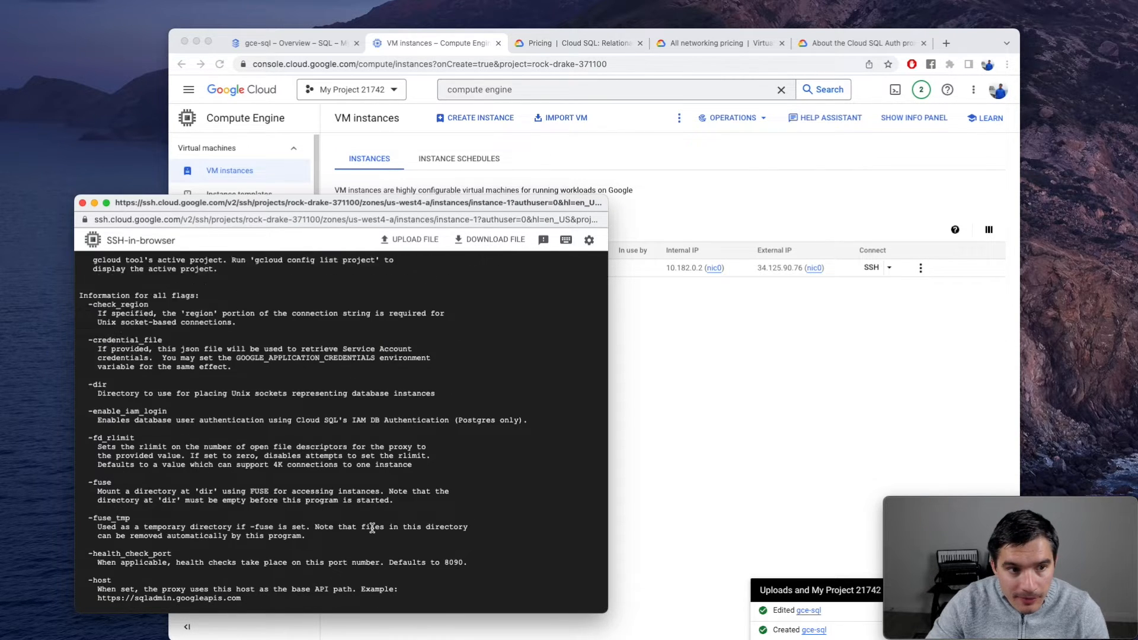
scroll(372, 528, up, 3)
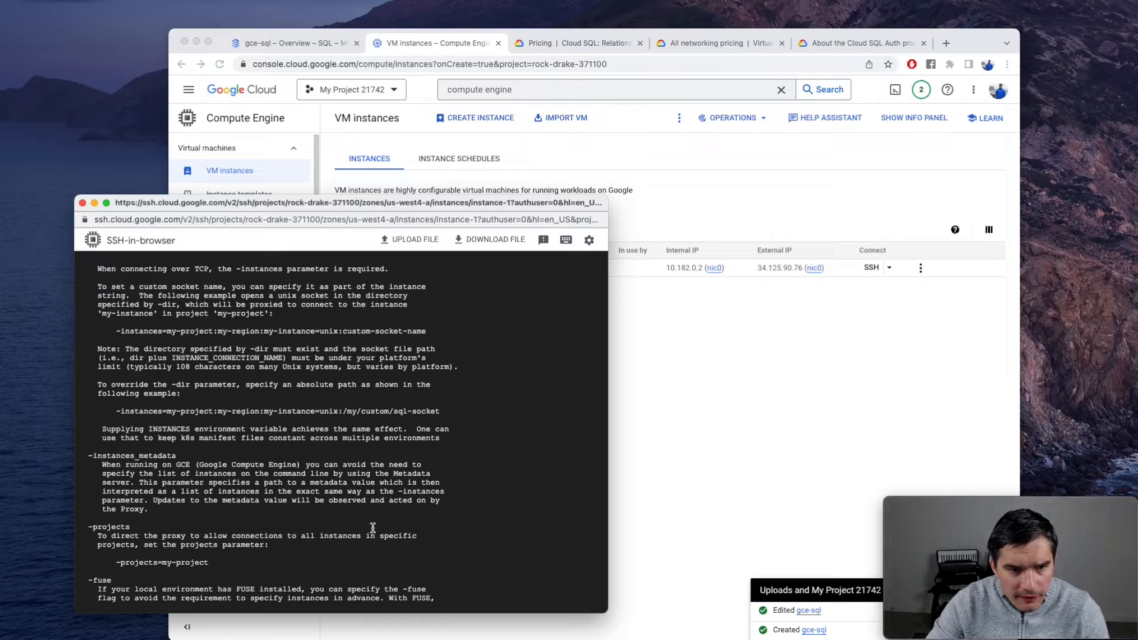
scroll(334, 487, up, 4)
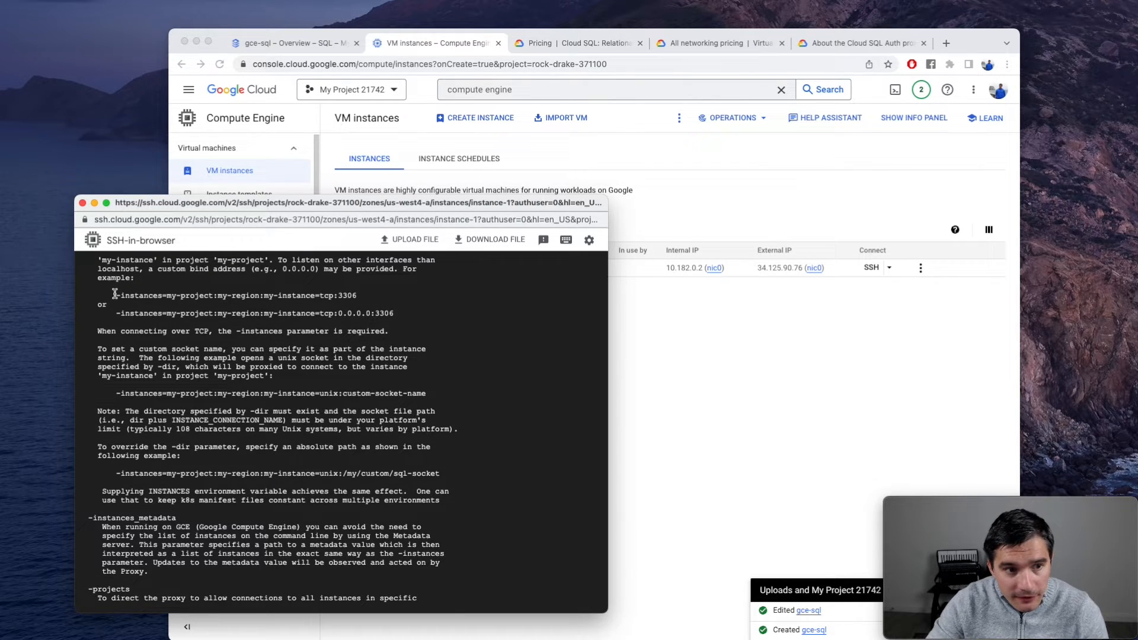
drag(116, 294, 353, 292)
key(super+c)
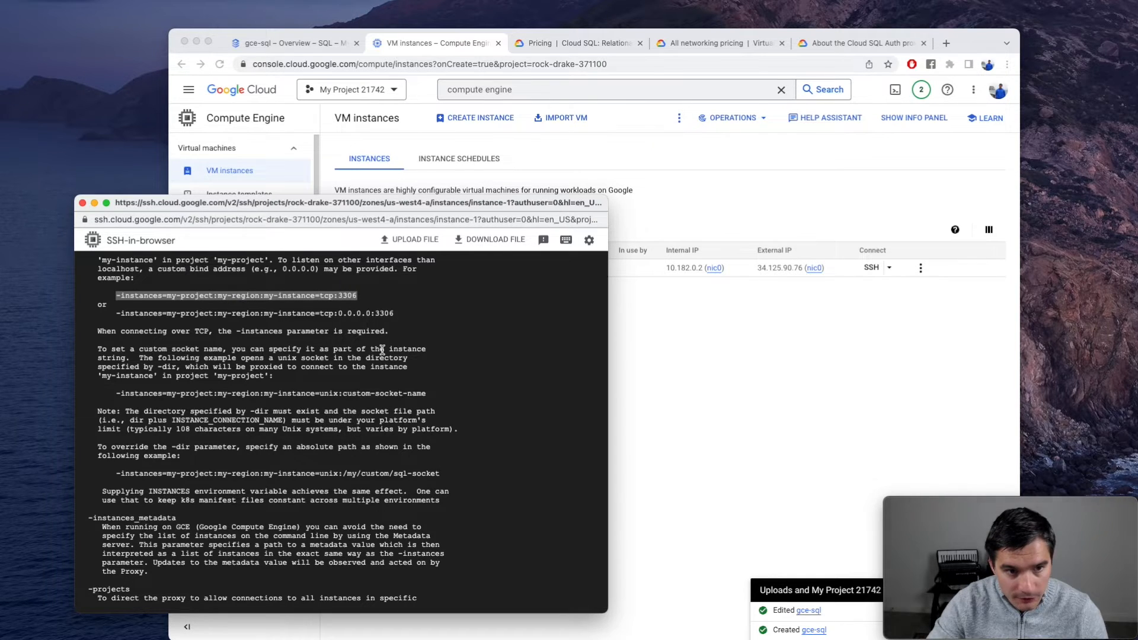
Step: Compose the command ./cloud_sql_proxy at the prompt and append the copied -instances flag without running it
scroll(380, 361, down, 10)
text(./cloud_sql_proxy)
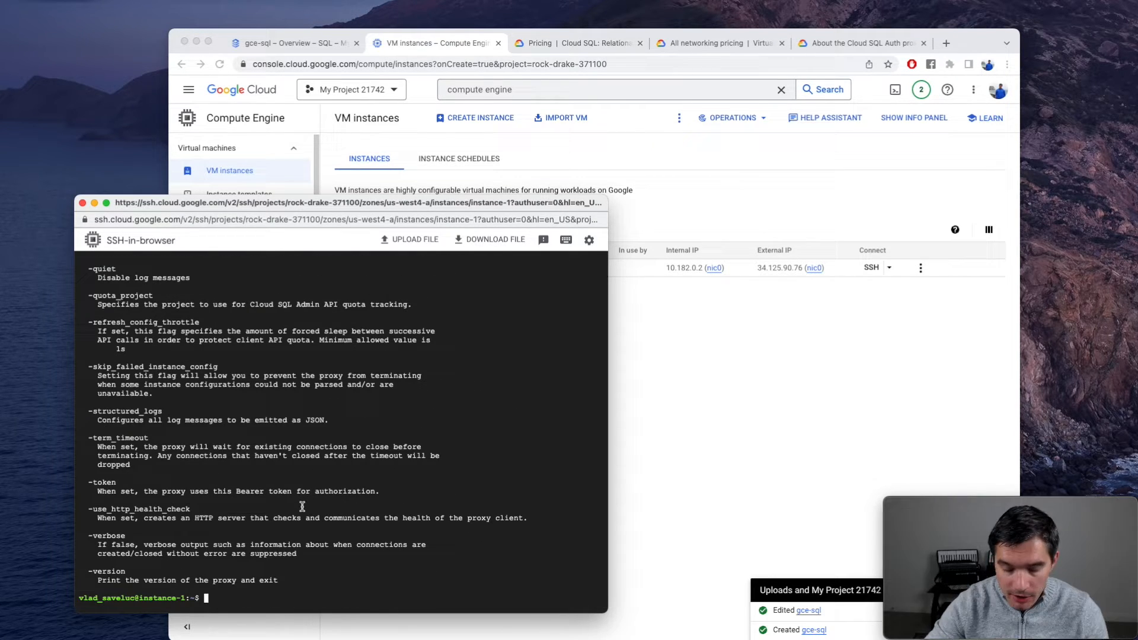
text(-instances=rock-drake-371100:us-west4:gce-sql=tcp:3306)
key(ctrl+u)
text(,/c)
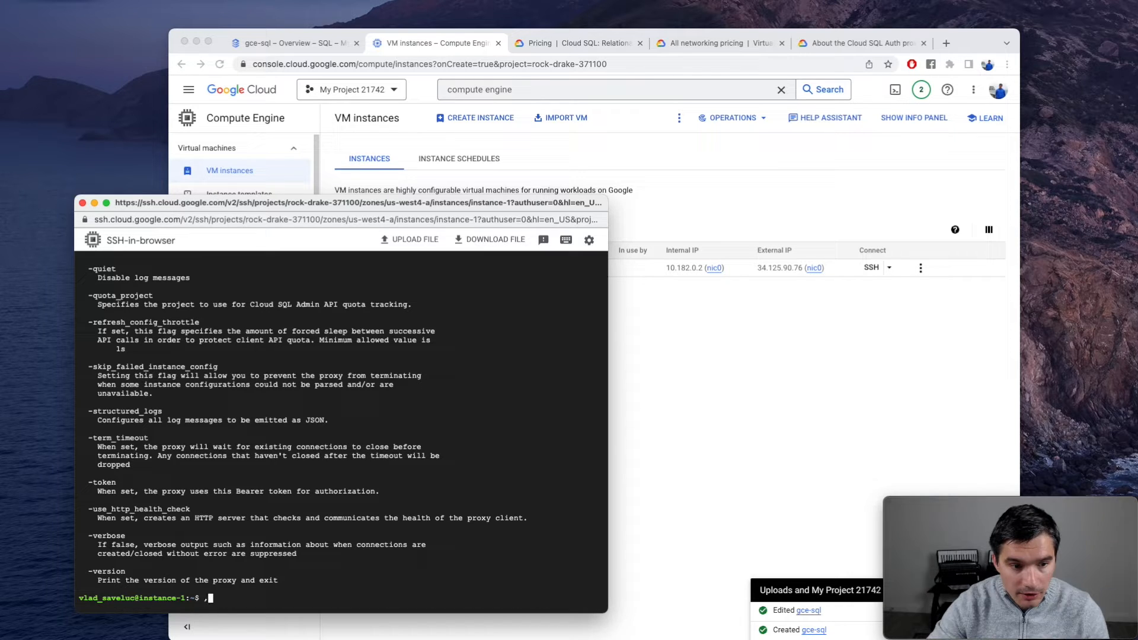
key(BackSpace)
key(BackSpace)
text(/cl)
key(Tab)
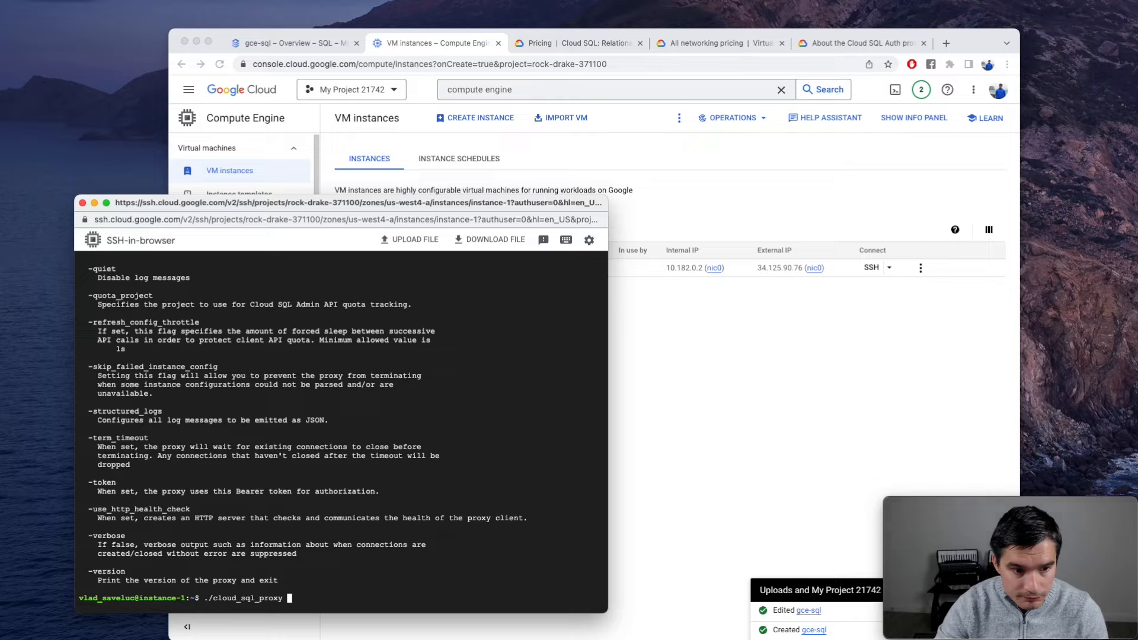
key(super+v)
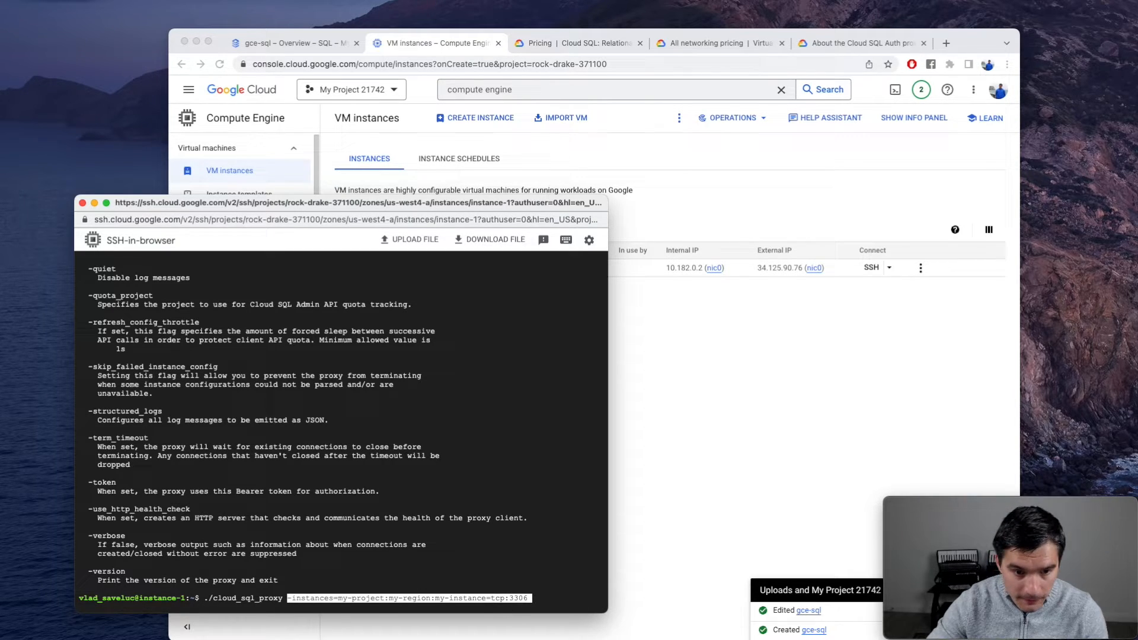
Step: Delete the placeholder my-project:my-region:my-instance from the -instances flag, keeping =tcp:3306
key(Left)
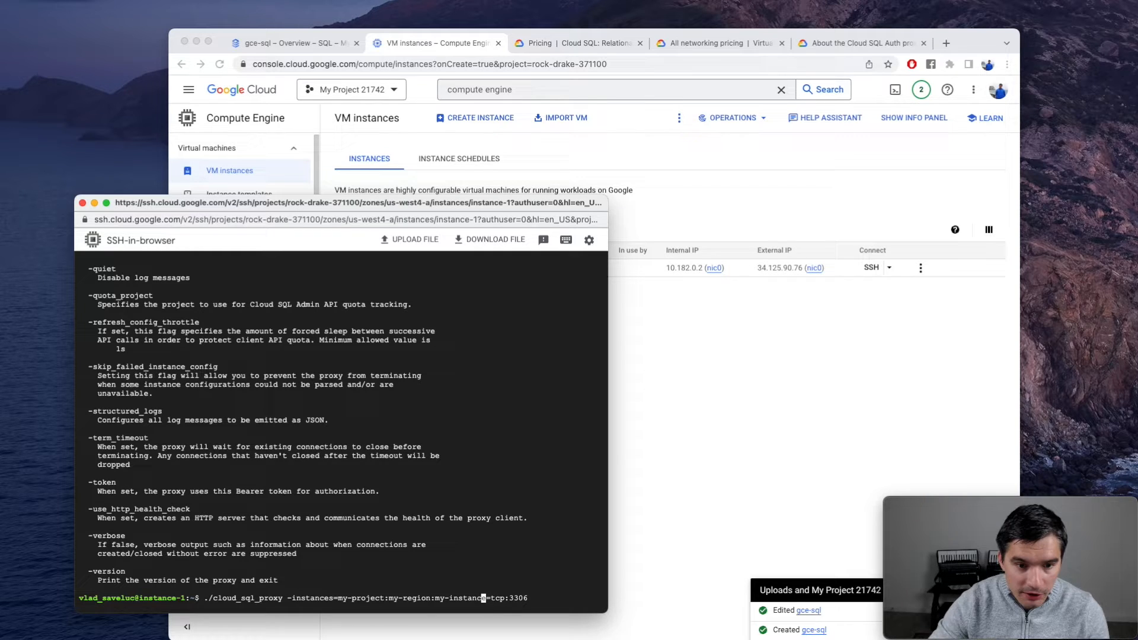
key(BackSpace)
key(BackSpace)
key(BackSpace)
key(BackSpace)
key(BackSpace)
key(BackSpace)
key(BackSpace)
key(BackSpace)
key(BackSpace)
key(BackSpace)
key(BackSpace)
key(BackSpace)
key(BackSpace)
key(BackSpace)
key(BackSpace)
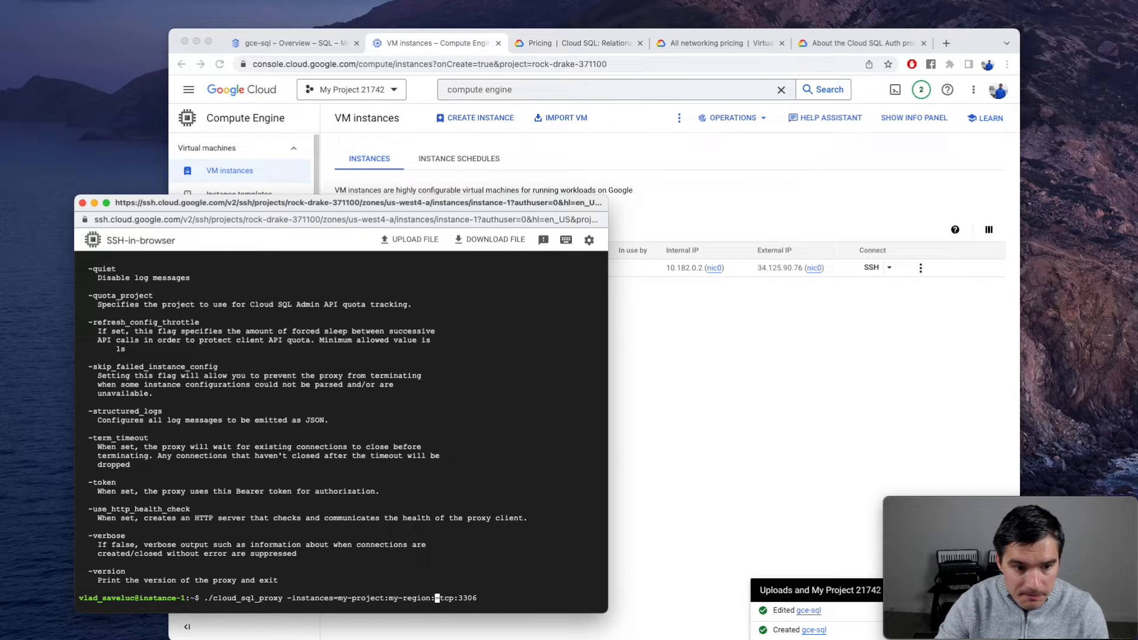
key(BackSpace)
key(BackSpace)
key(BackSpace)
key(BackSpace)
key(BackSpace)
key(BackSpace)
key(BackSpace)
key(BackSpace)
key(BackSpace)
key(BackSpace)
key(BackSpace)
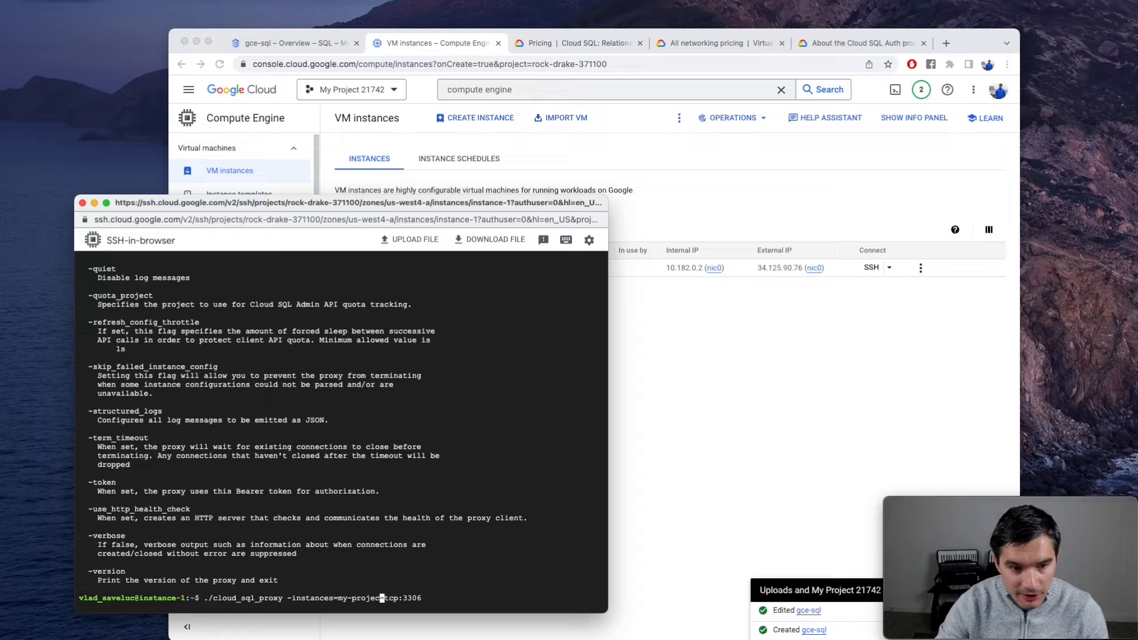
key(BackSpace)
key(BackSpace)
key(BackSpace)
key(BackSpace)
key(BackSpace)
key(BackSpace)
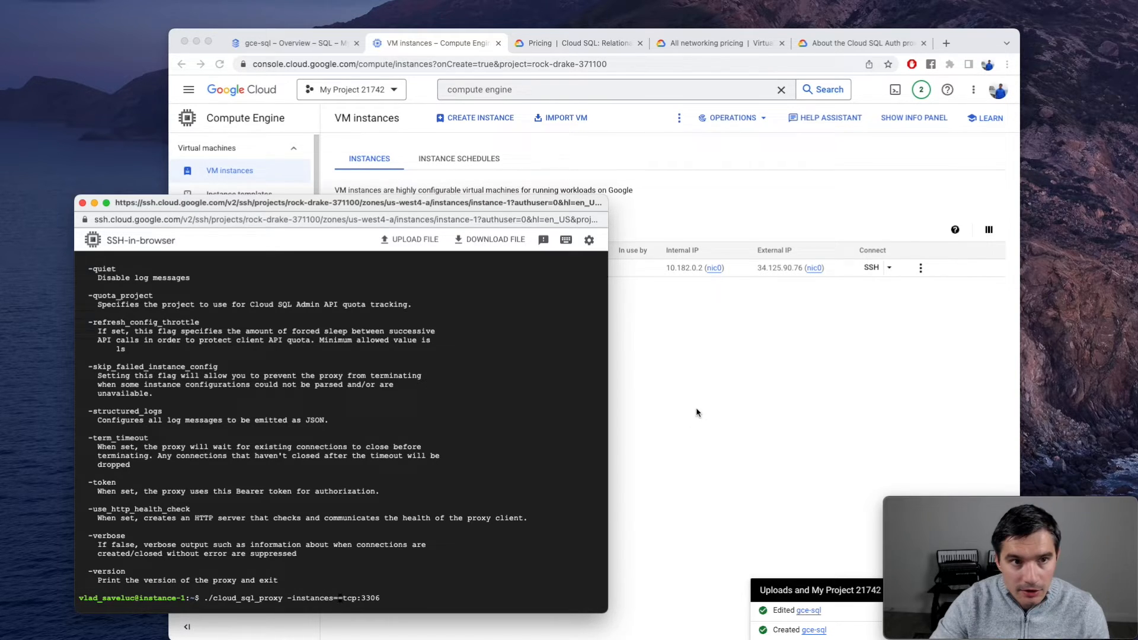
Step: Copy the connection name from the gce-sql overview page and insert rock-drake-371100:us-west4:gce-sql into the -instances flag before =tcp:3306
click(696, 409)
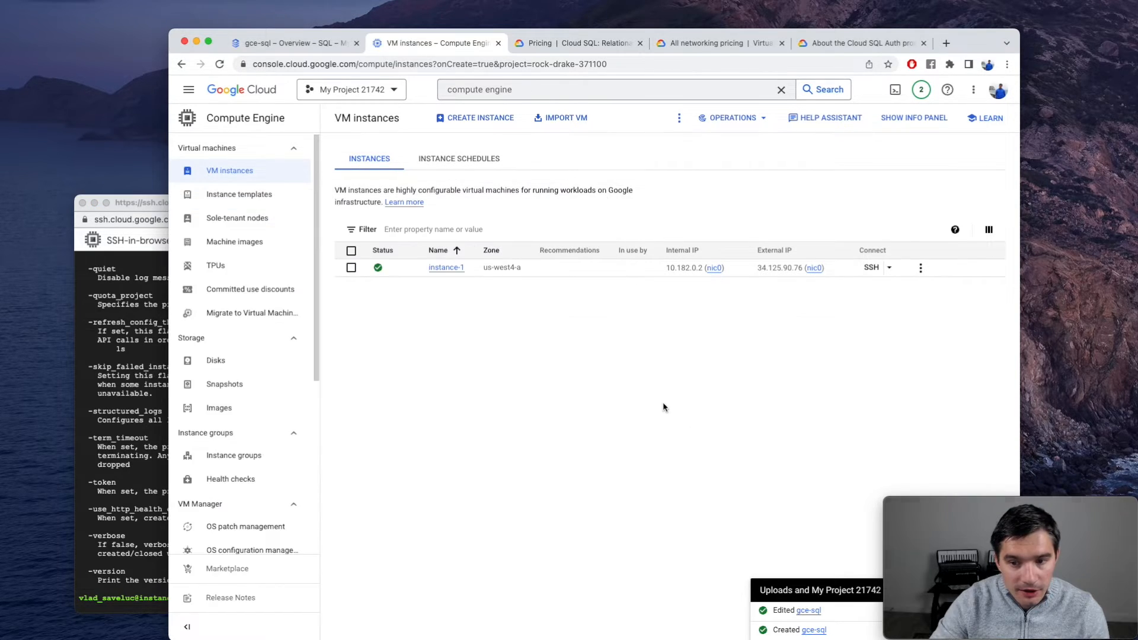
click(269, 45)
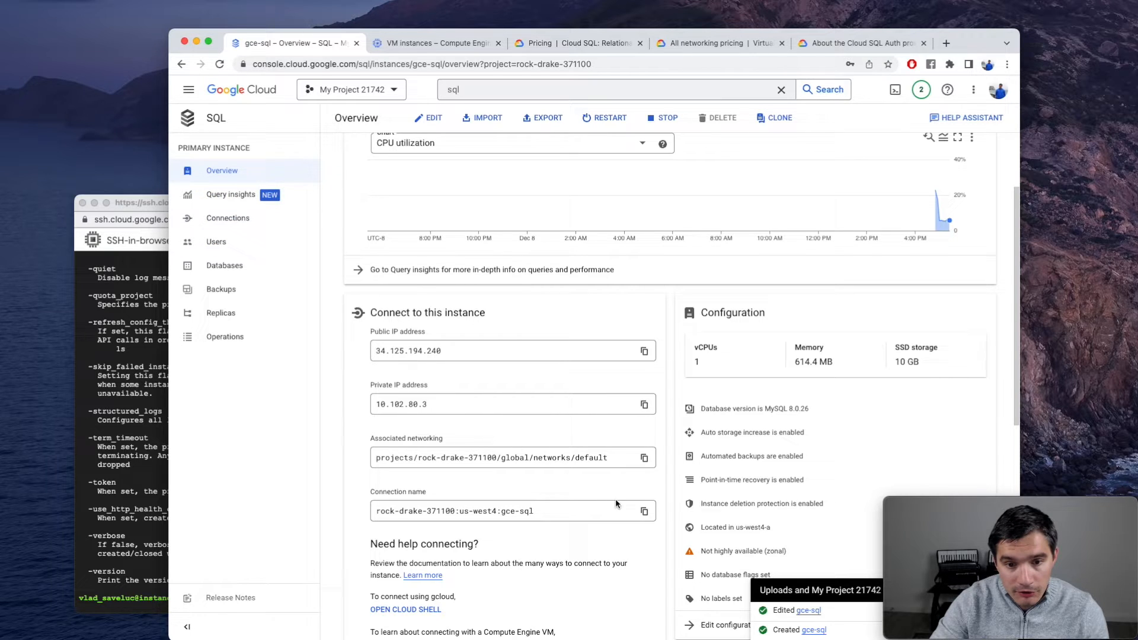
click(645, 512)
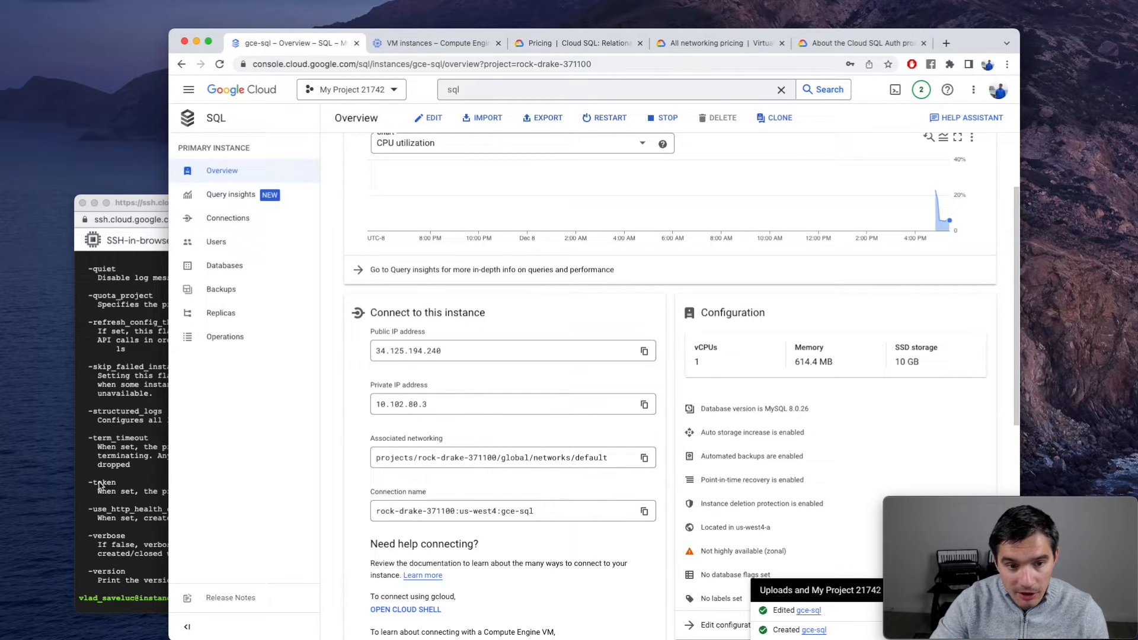
click(123, 495)
key(super+v)
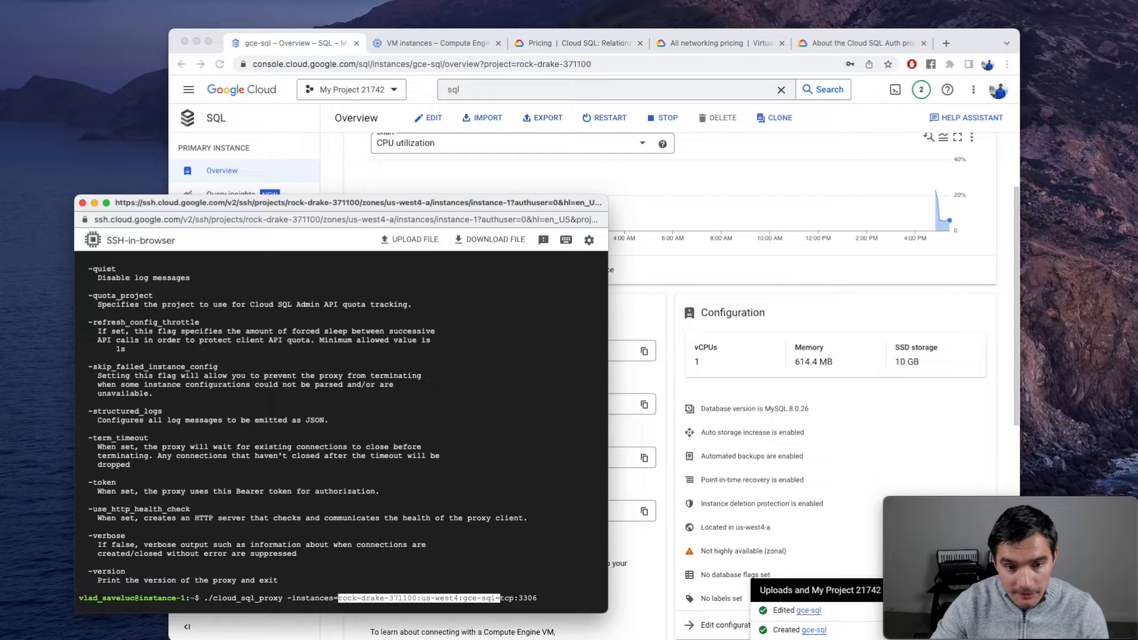
key(Right)
key(Right)
key(Right)
key(Right)
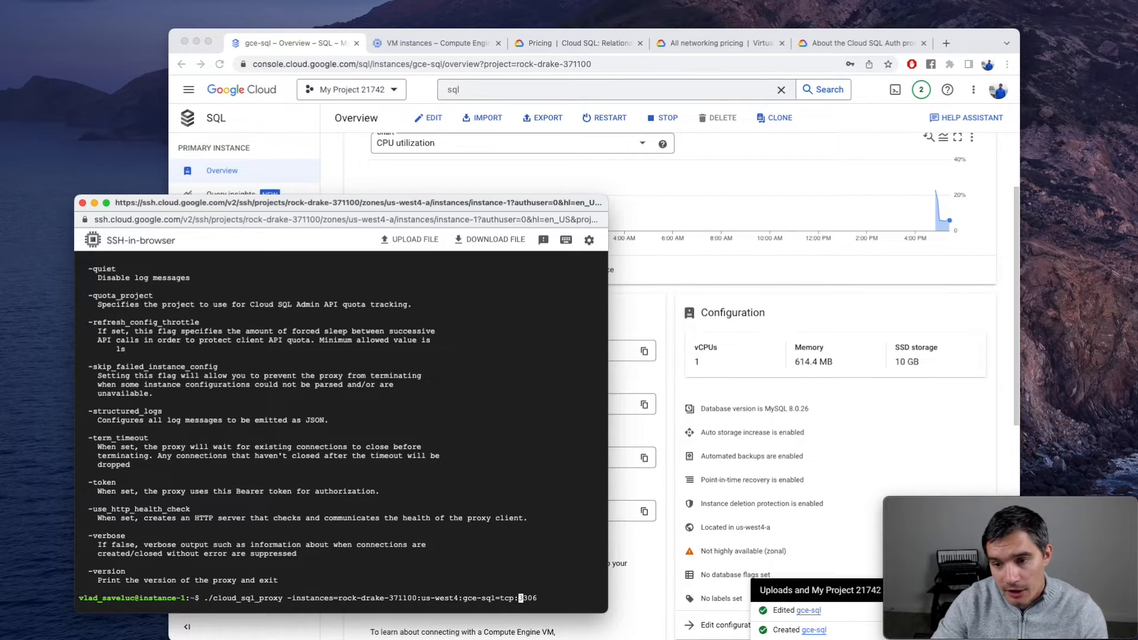
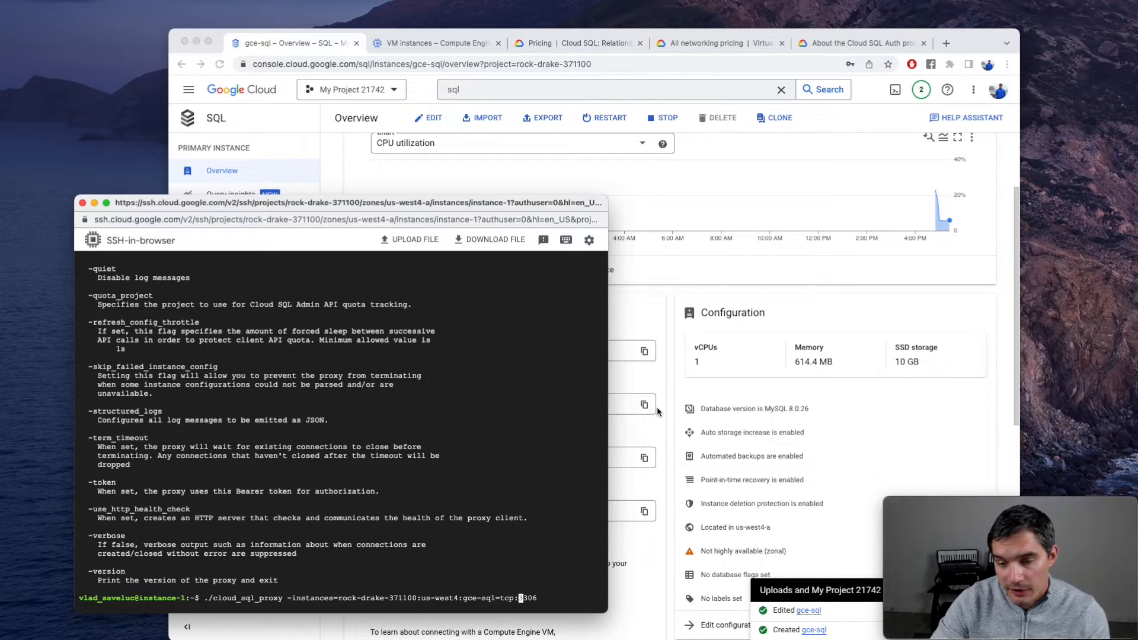
Step: Open the Google Cloud console home in a new tab, search for iam, and open the IAM & Admin page
click(668, 299)
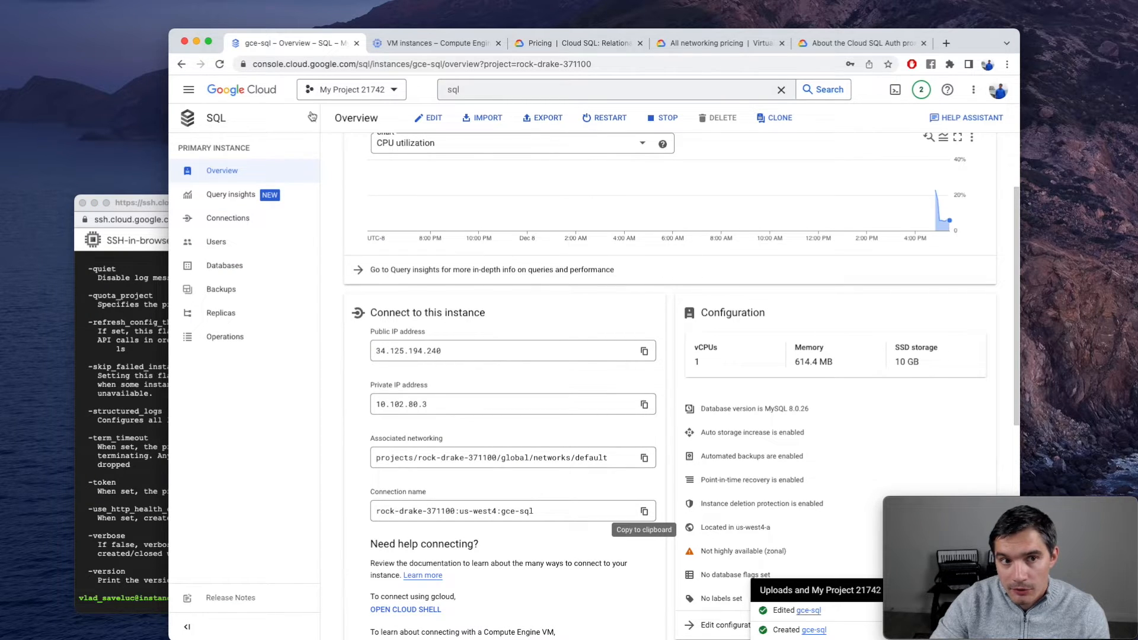
right_click(256, 97)
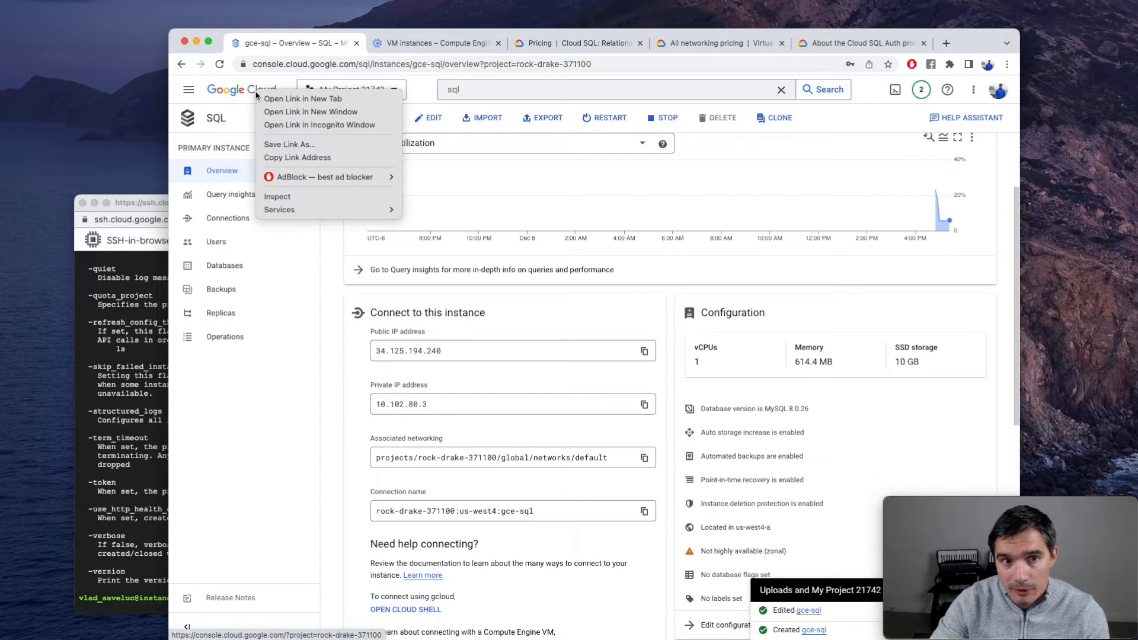
click(276, 100)
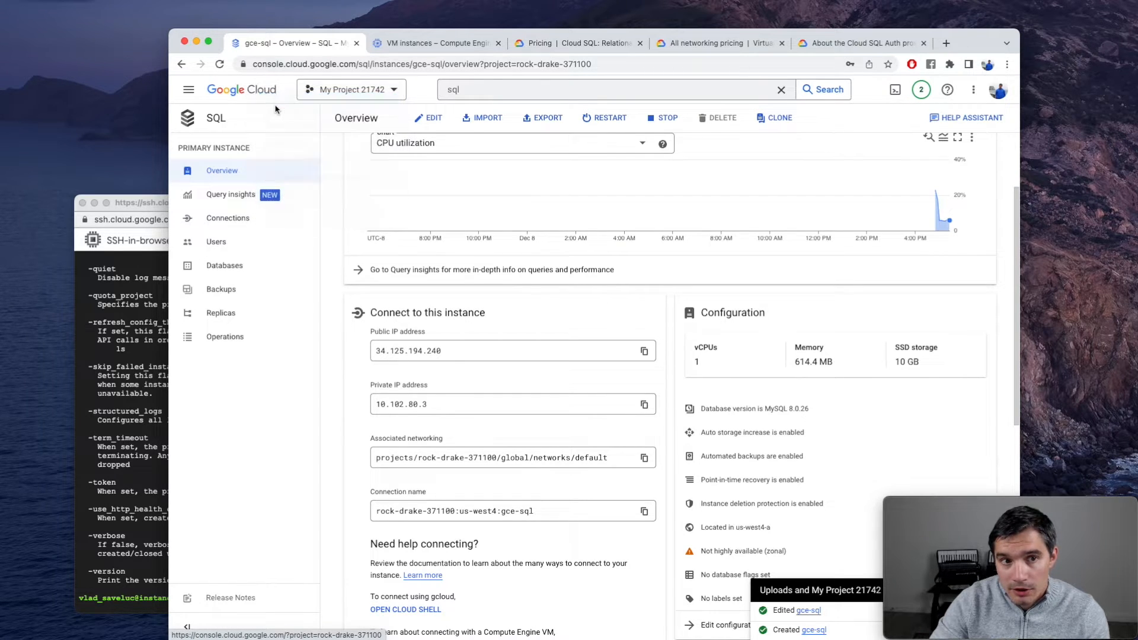
click(374, 47)
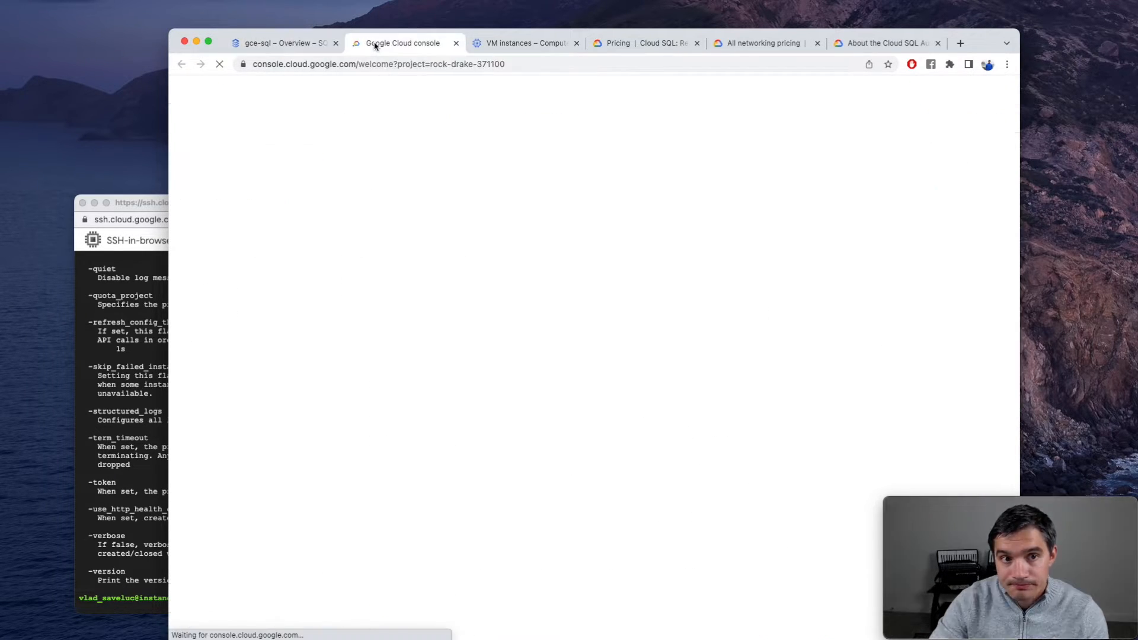
click(508, 89)
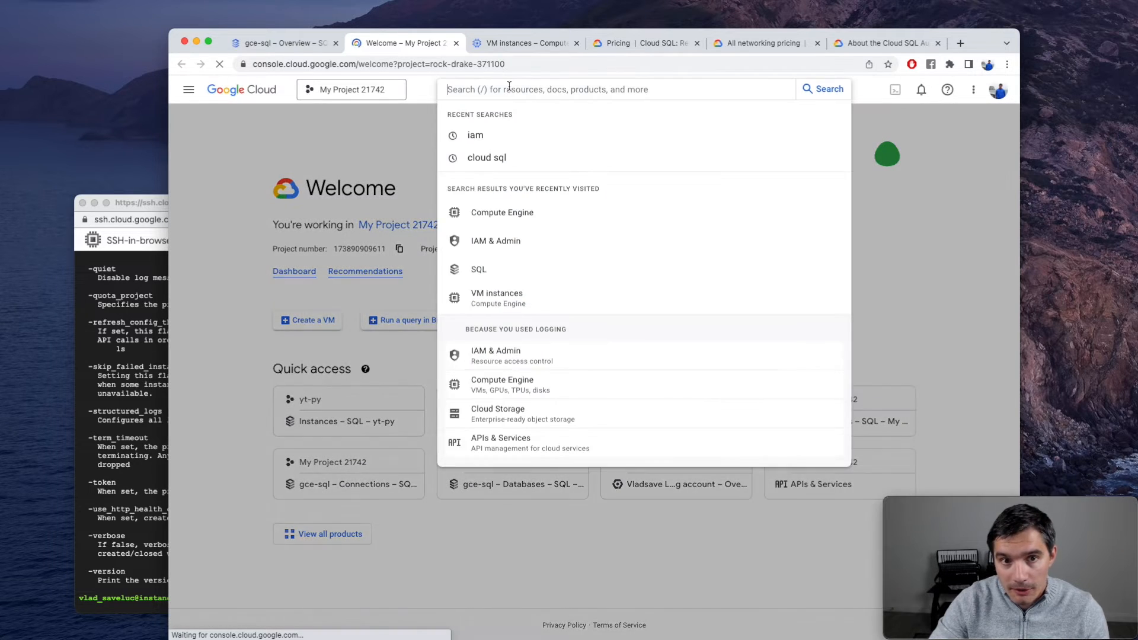
text(iam)
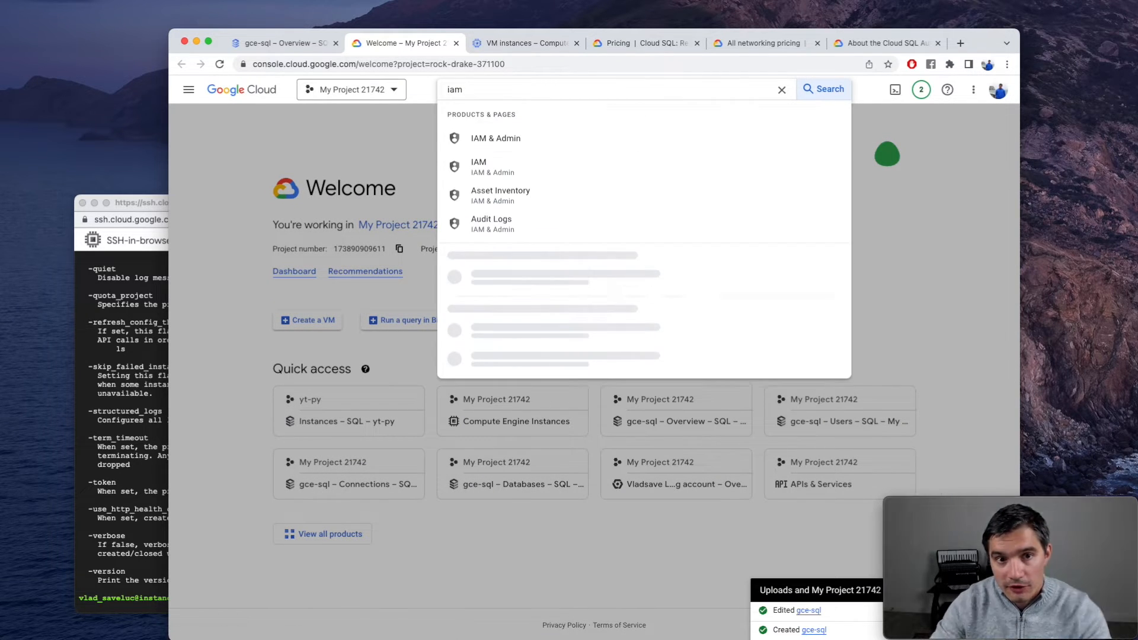
click(494, 142)
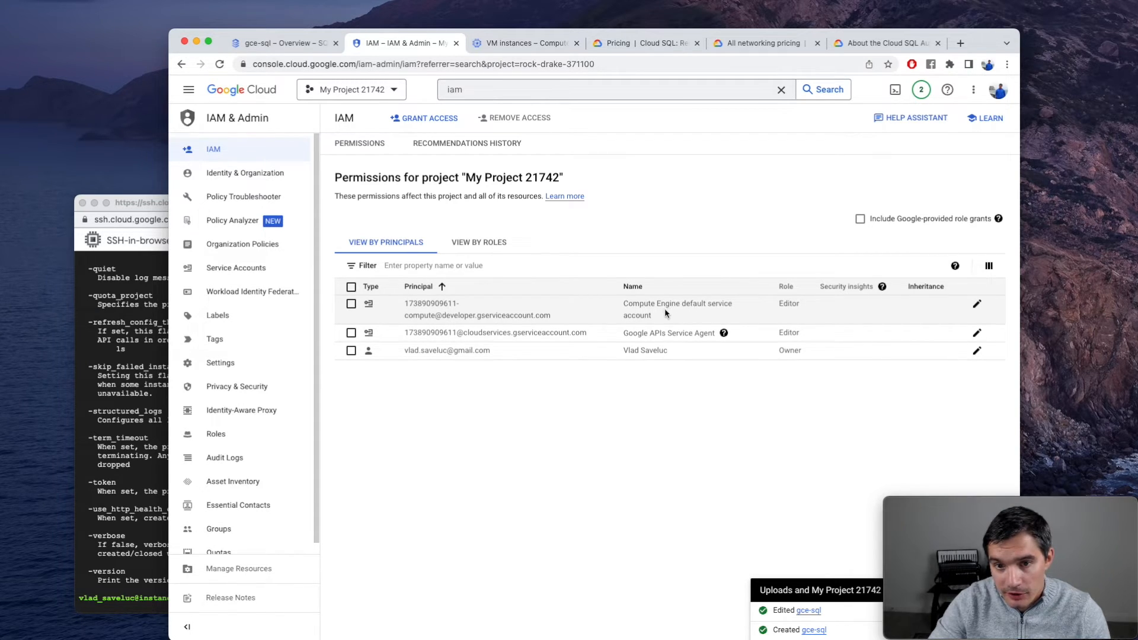
Step: Grant the Compute Engine default service account the additional role Cloud SQL Client and save its access
click(977, 305)
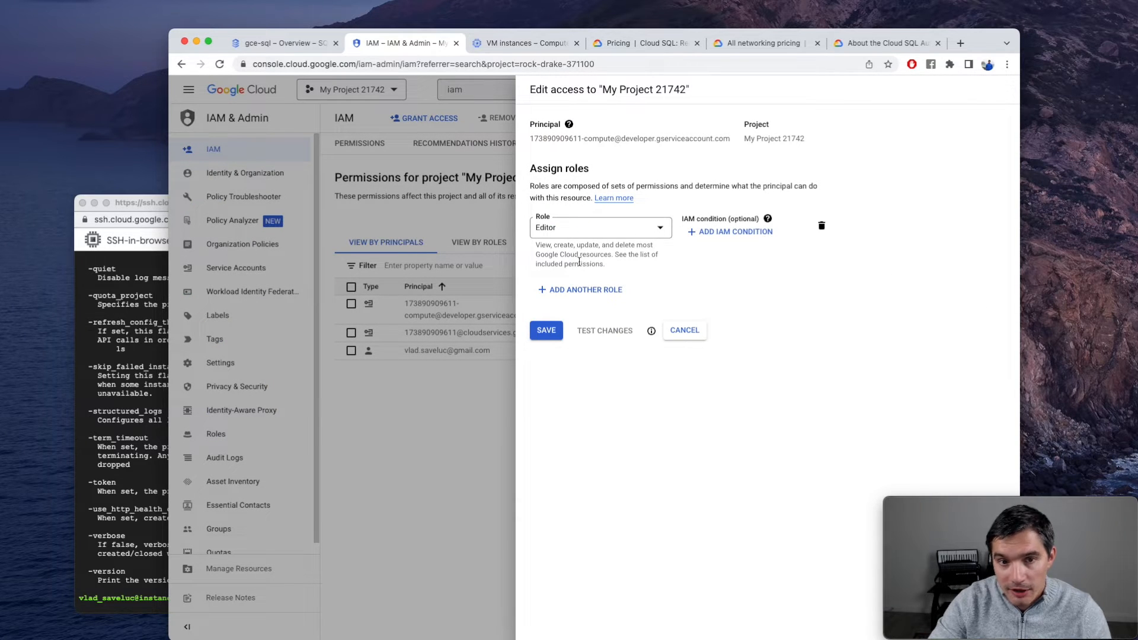
click(581, 290)
click(572, 293)
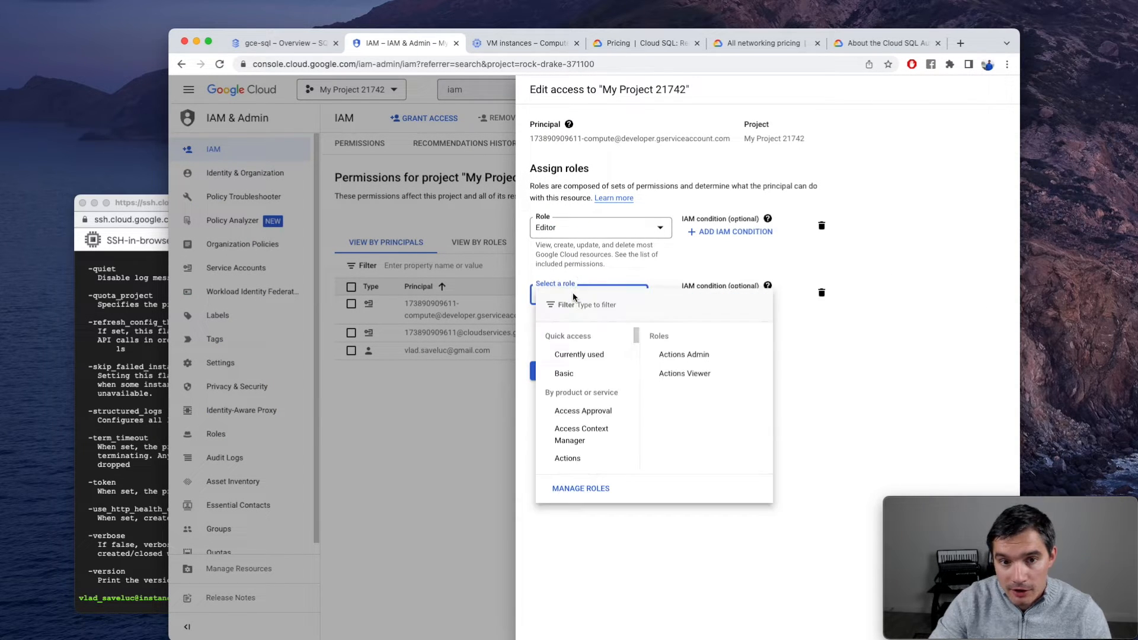
text(C)
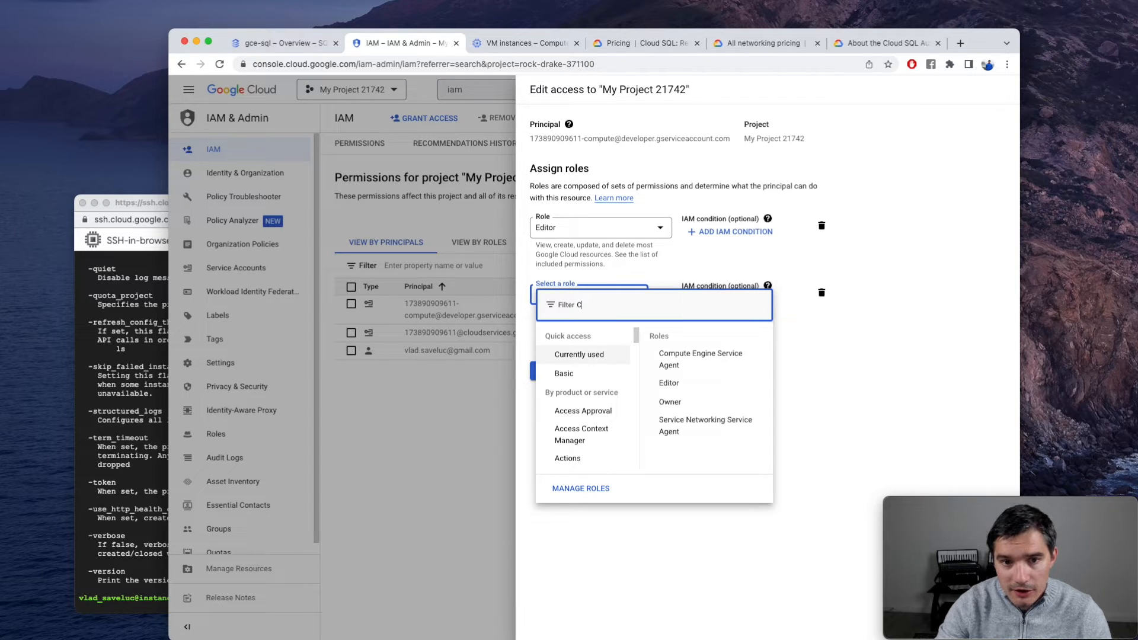
text(loud SQL Cli)
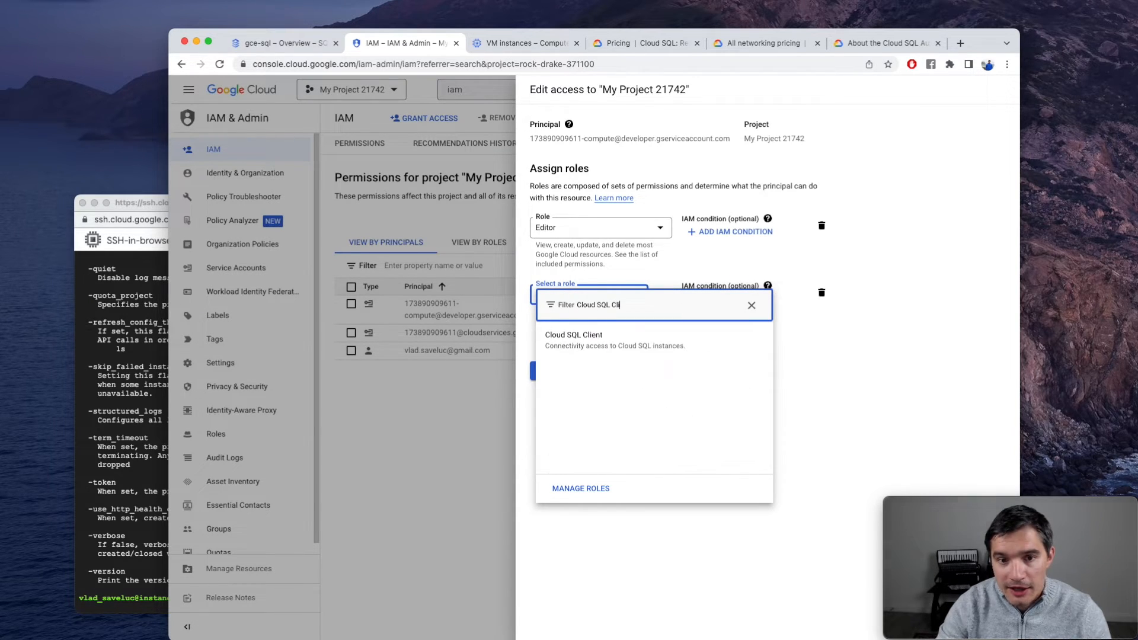
click(574, 341)
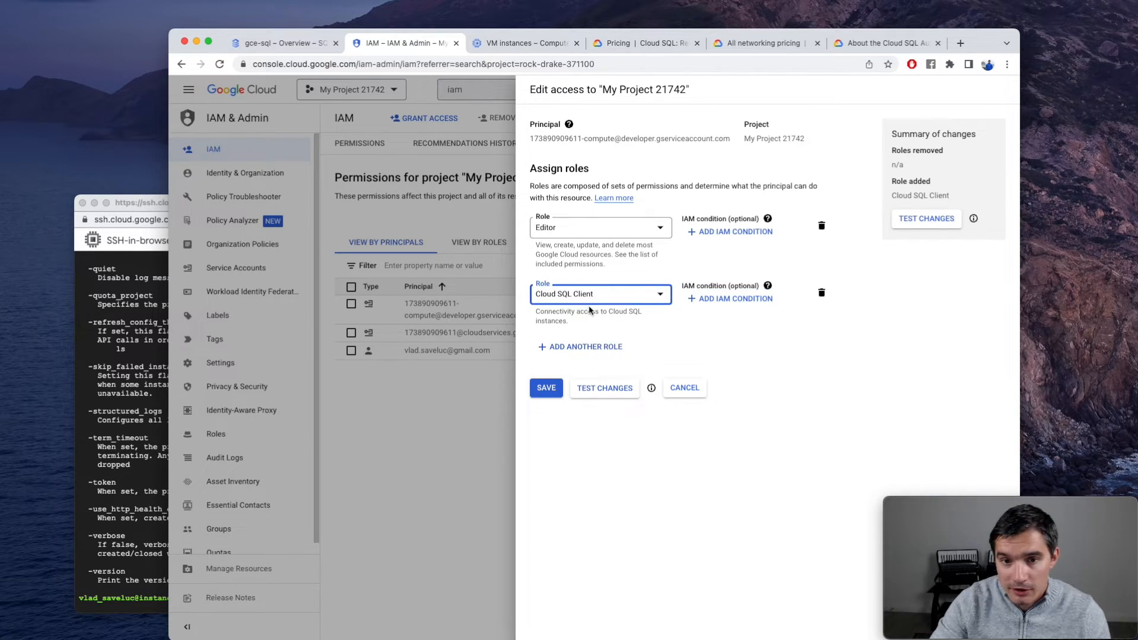
click(546, 389)
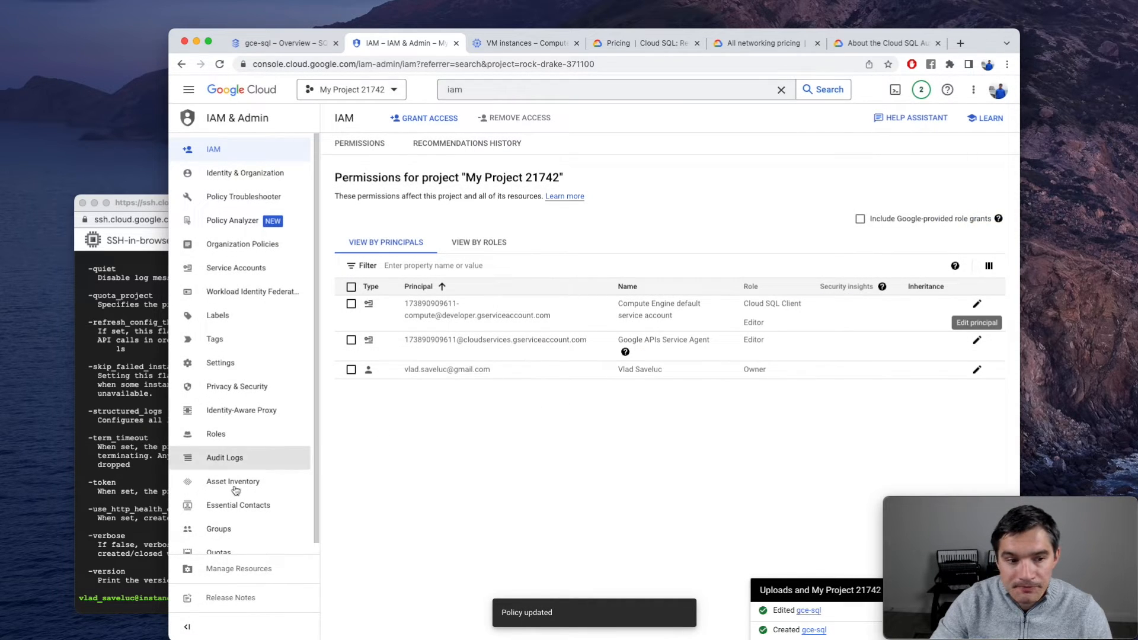
Step: Return to the SSH session and run the prepared ./cloud_sql_proxy command for the gce-sql instance on tcp:3306
click(153, 507)
key(Left)
key(Left)
key(Left)
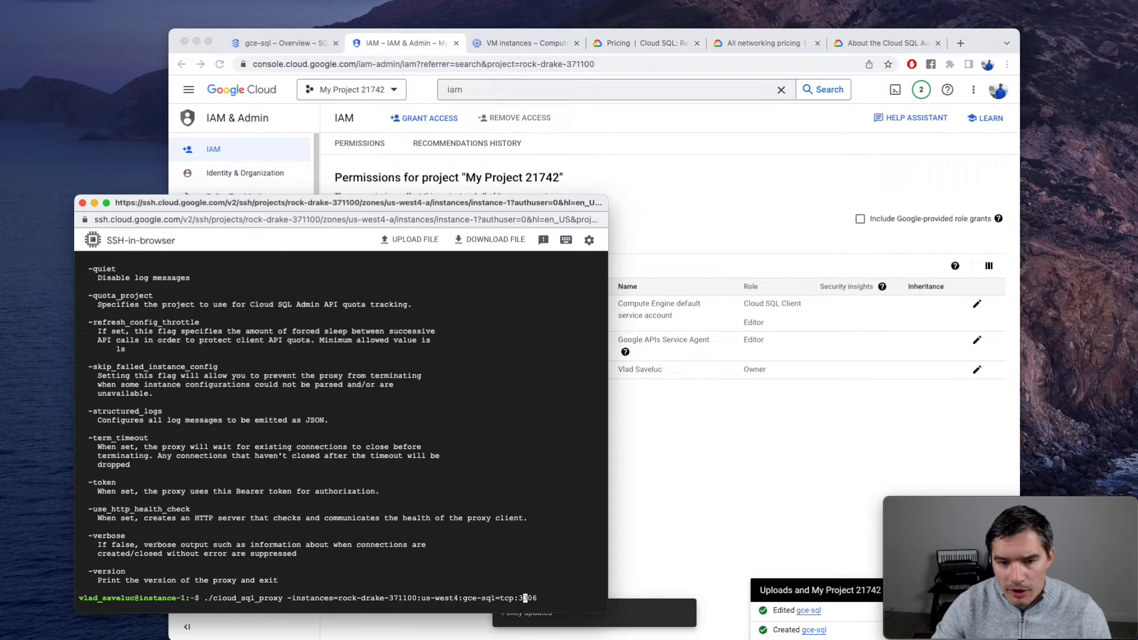
key(Right)
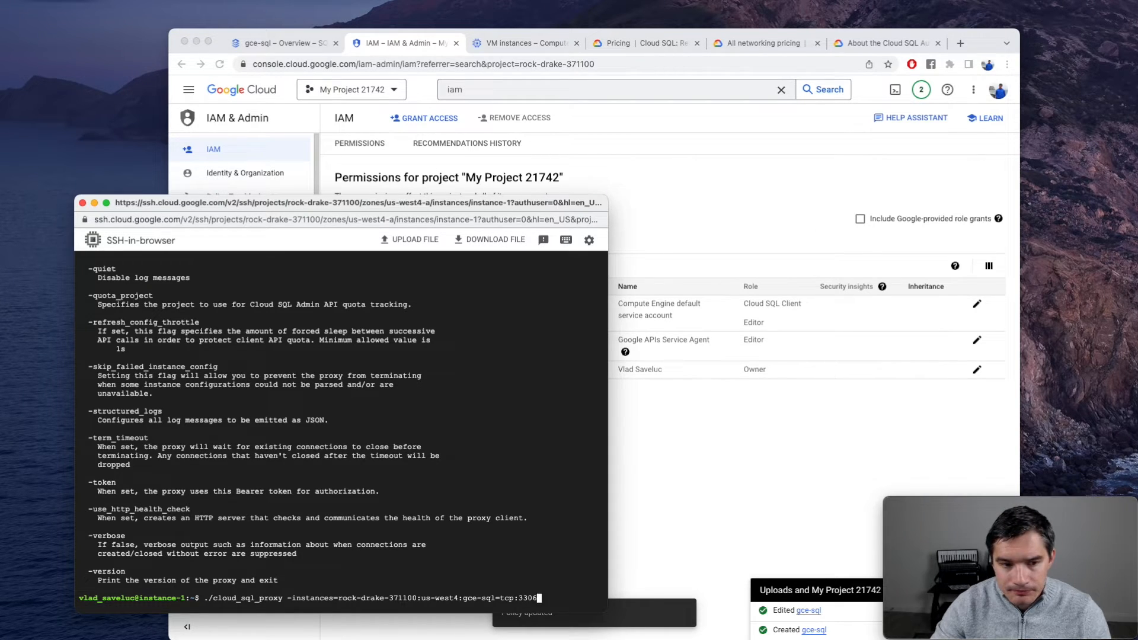
key(Return)
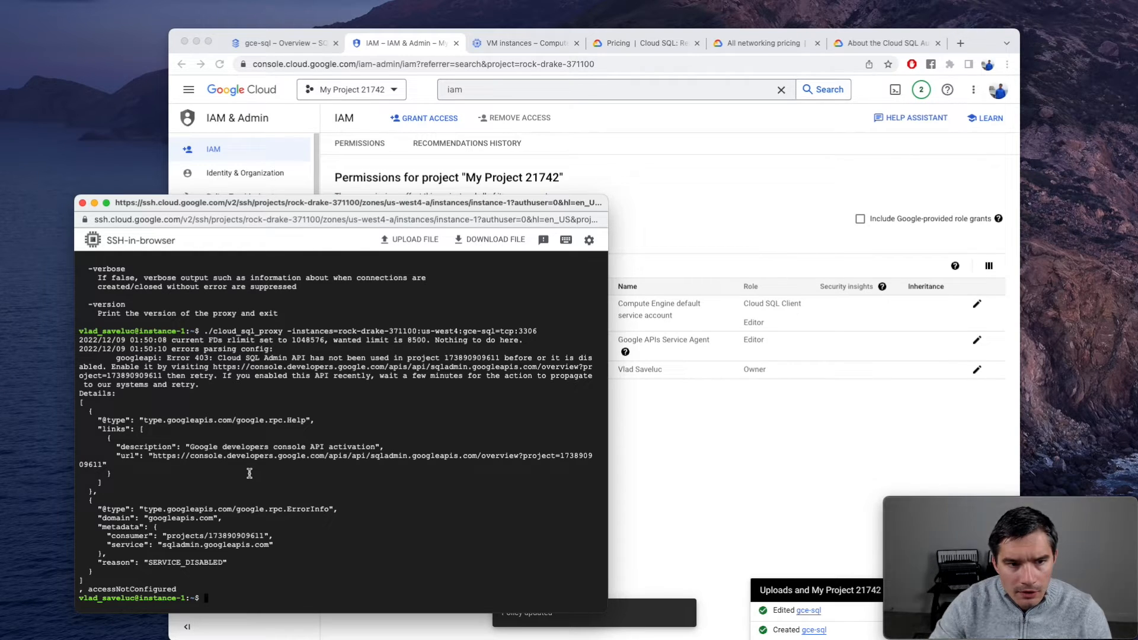
Step: Copy the Cloud SQL Admin API overview URL from the proxy's error output
drag(202, 366, 233, 365)
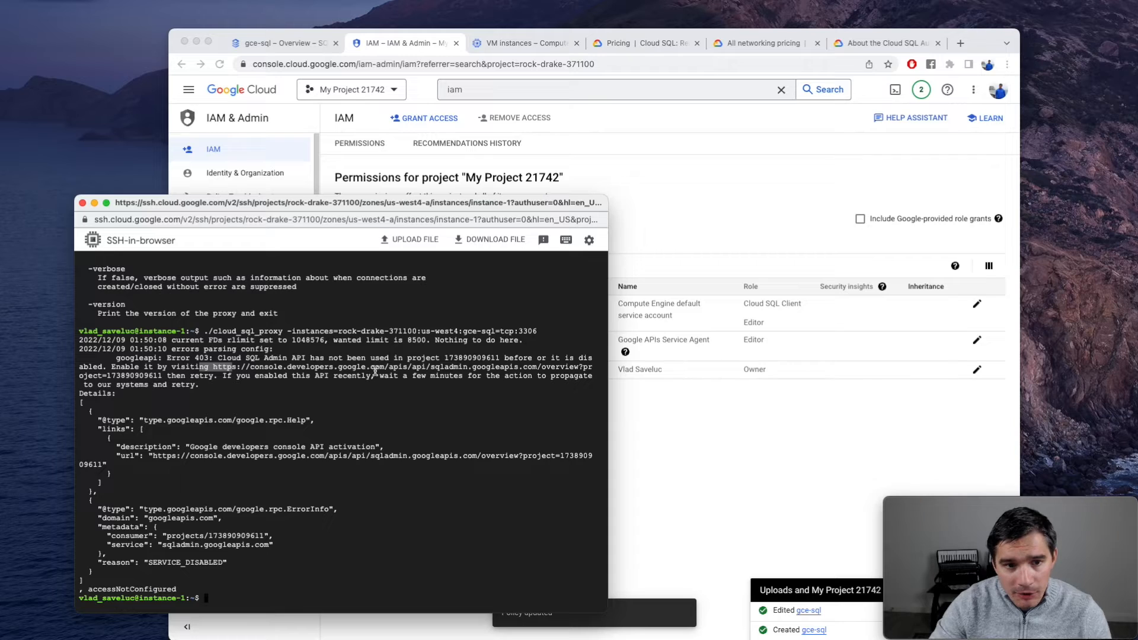
click(348, 361)
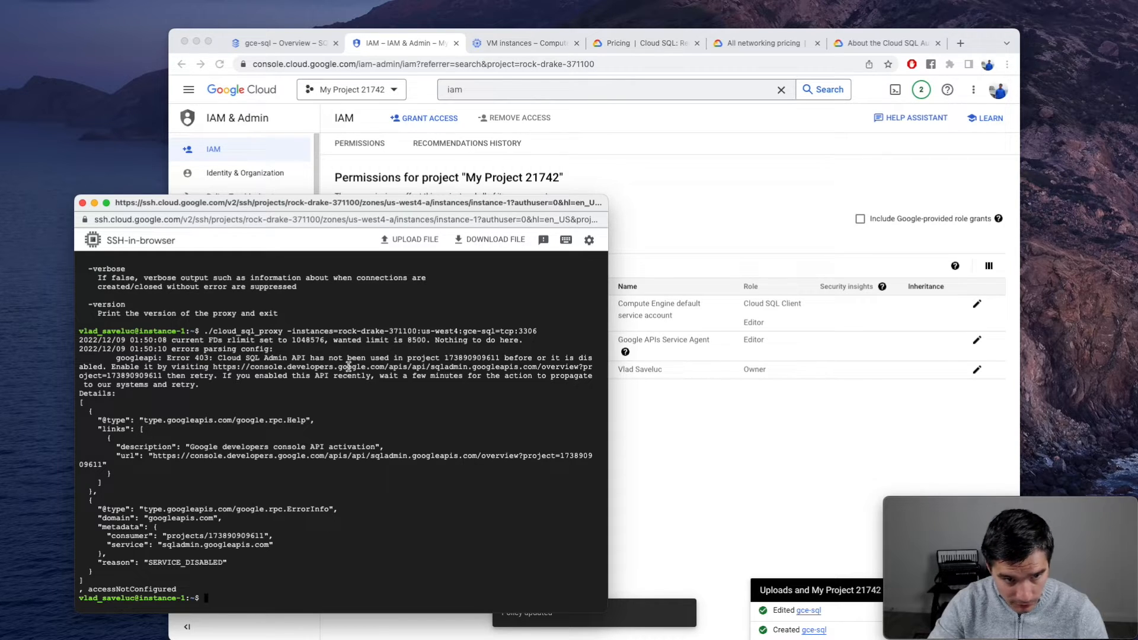
drag(213, 367, 159, 379)
key(super+c)
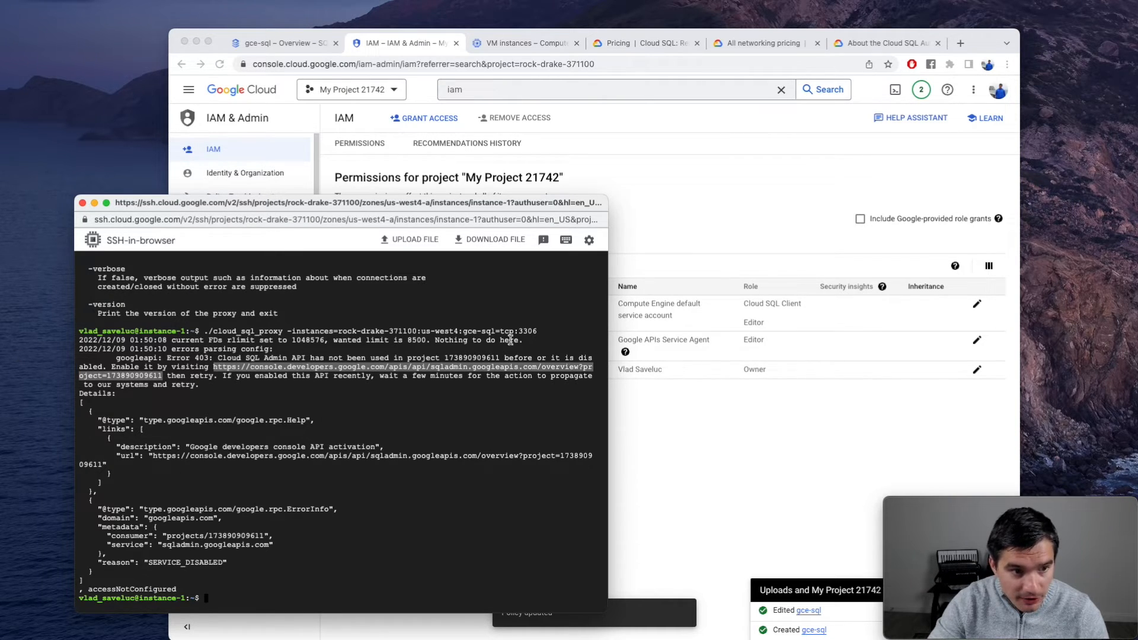
Step: Load the copied API overview URL in a new browser tab and enable the Cloud SQL Admin API
click(670, 176)
click(961, 43)
key(super+v)
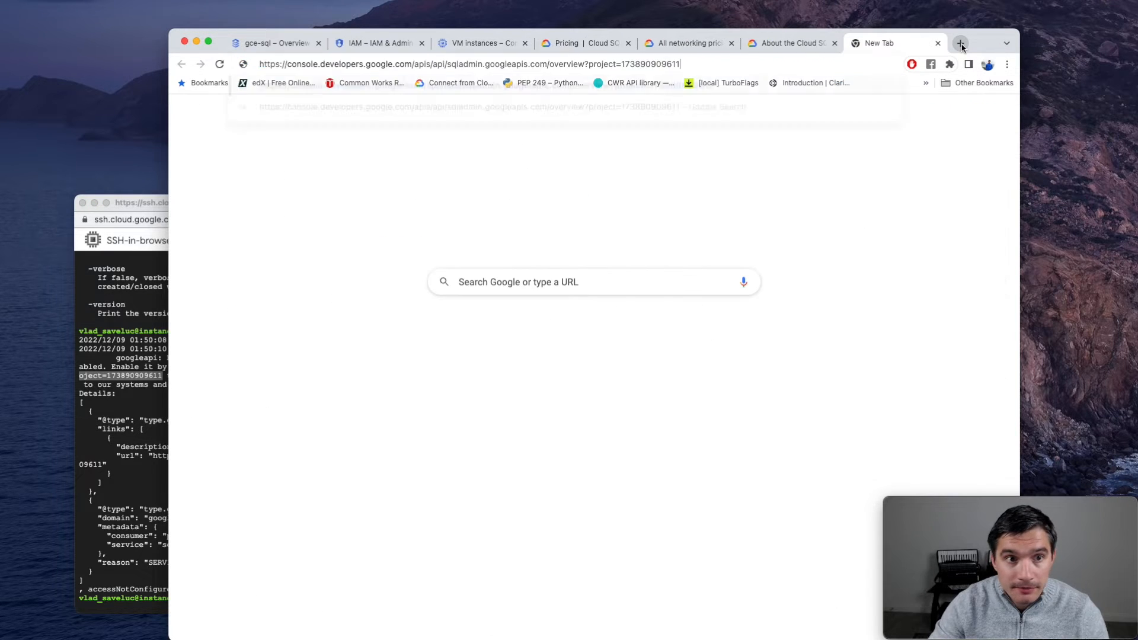
key(Return)
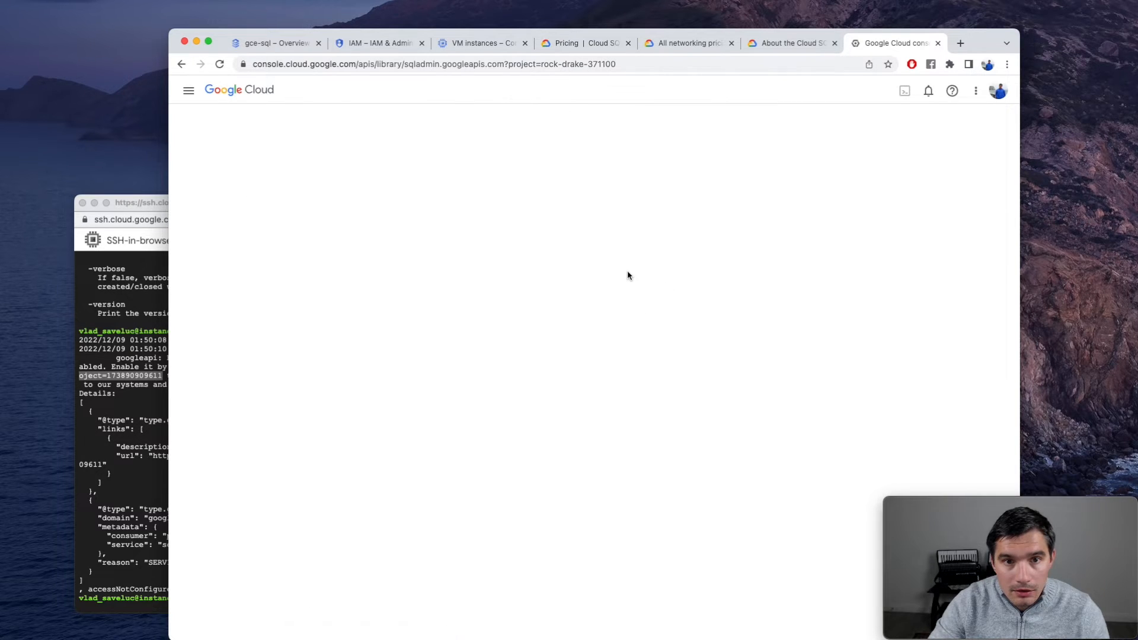
click(304, 243)
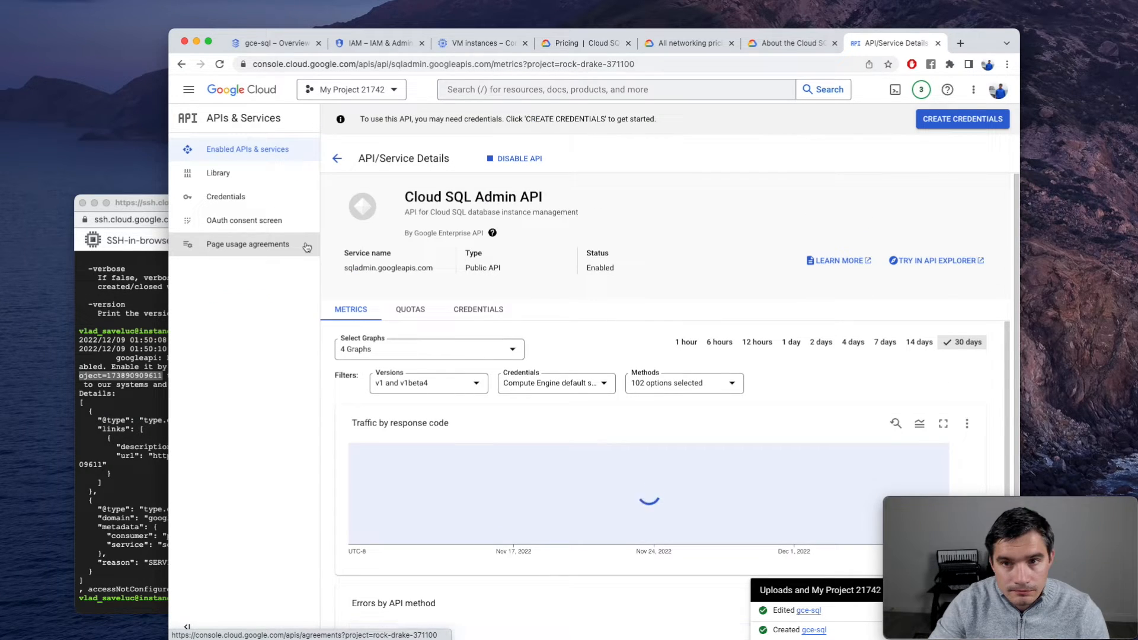
Step: Rerun the ./cloud_sql_proxy command in the SSH session and check the local address and port it listens on
click(154, 434)
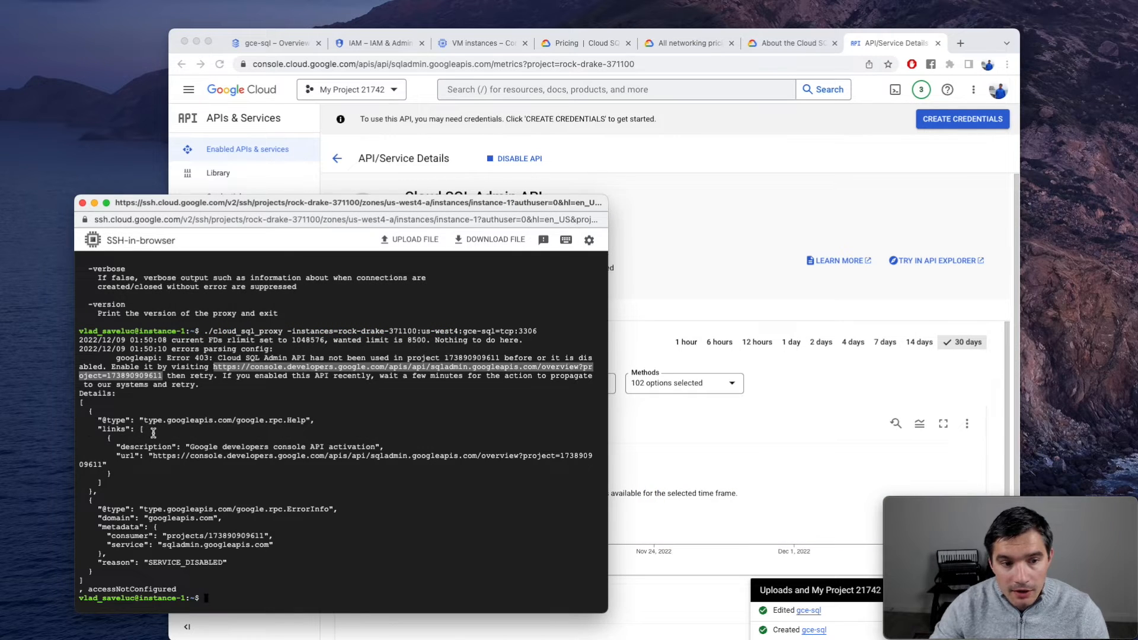
key(Up)
key(Return)
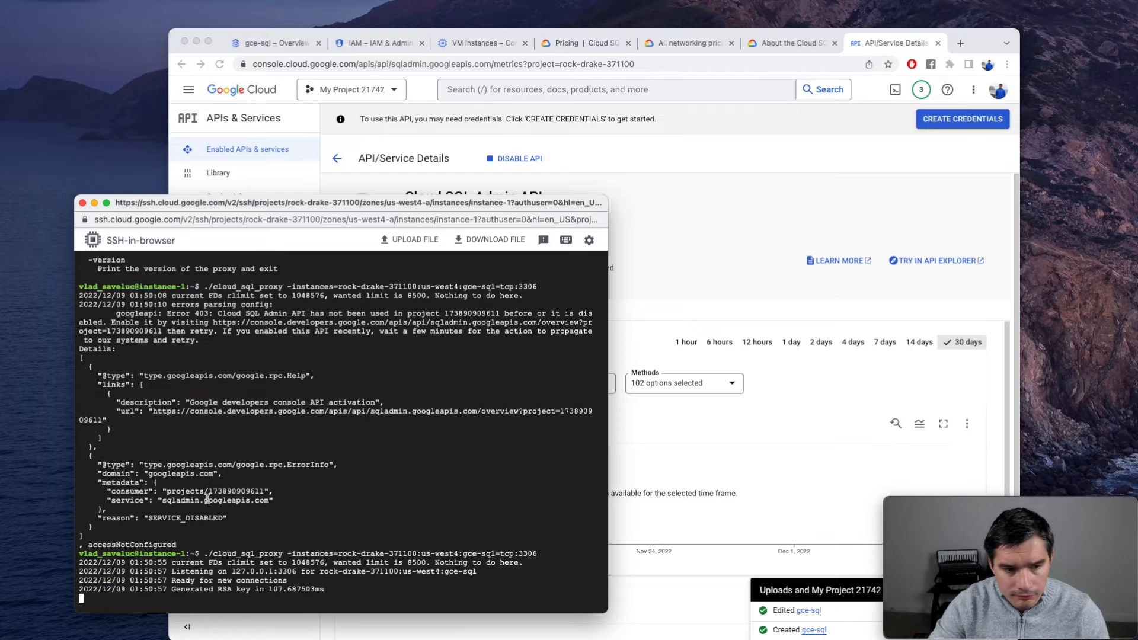
drag(183, 579, 287, 581)
click(306, 573)
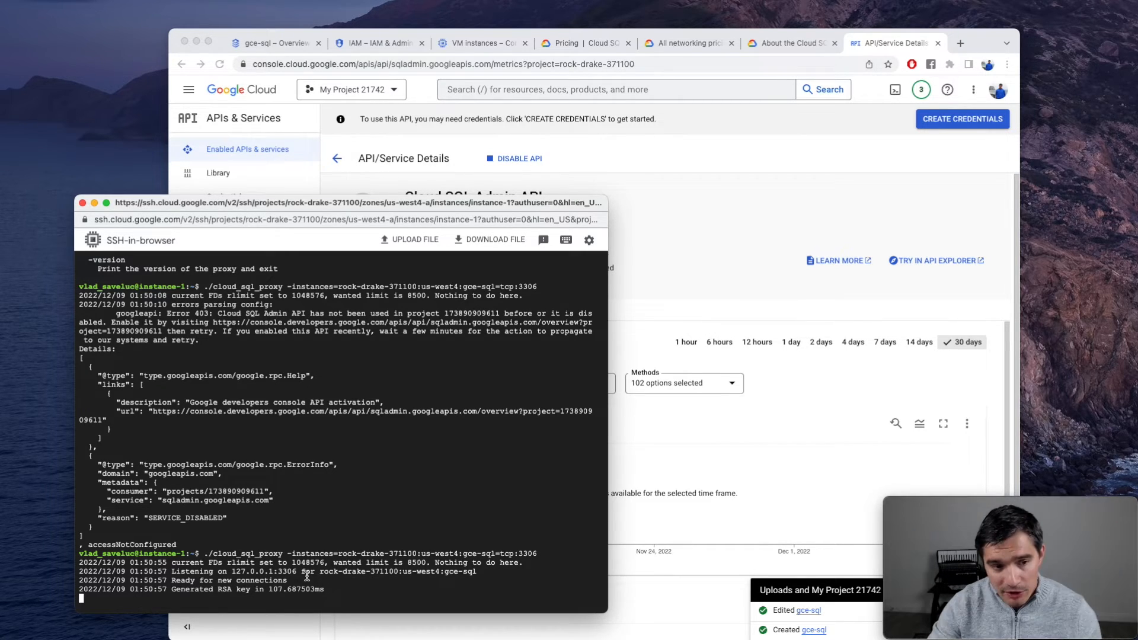
Step: Stop the foreground proxy and run the same ./cloud_sql_proxy command in the background by appending &
key(ctrl+c)
key(Up)
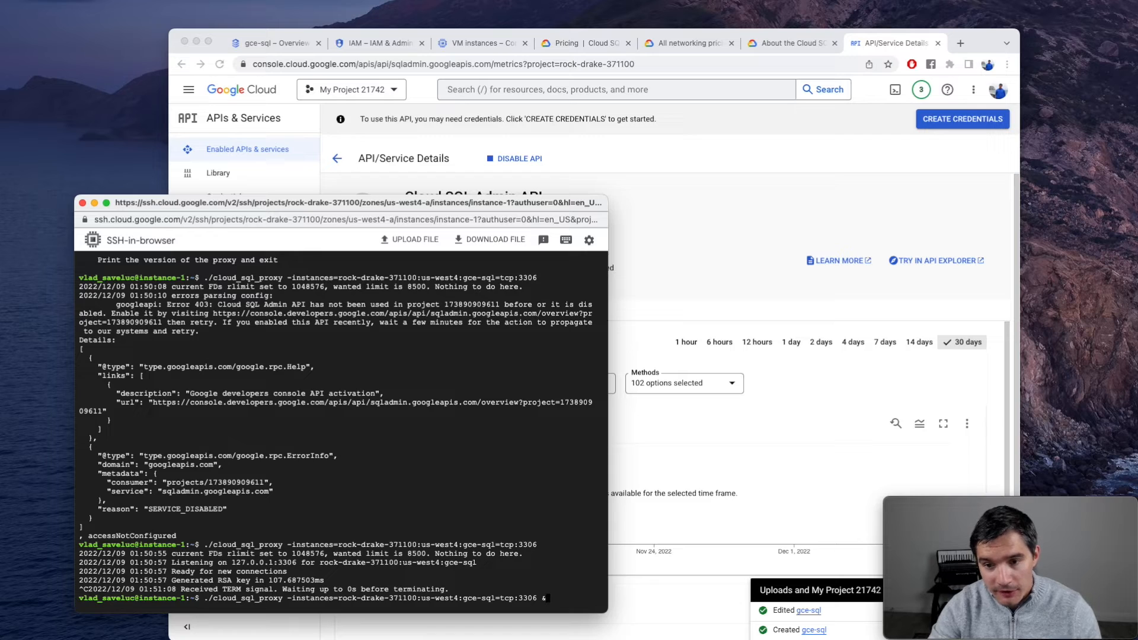
text(&)
key(Return)
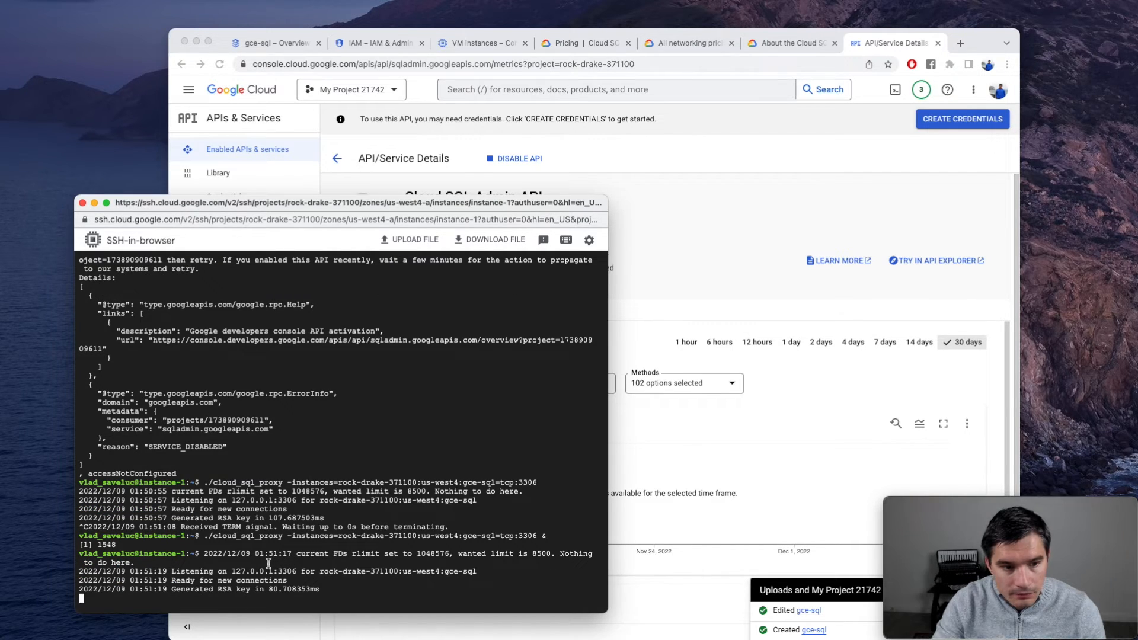
Step: Recall the earlier command mariadb -u root -p -h 10.102.80.3 at a fresh prompt without running it
key(Return)
text(myysql -)
key(Up)
key(Up)
key(Up)
key(Up)
key(Up)
key(Up)
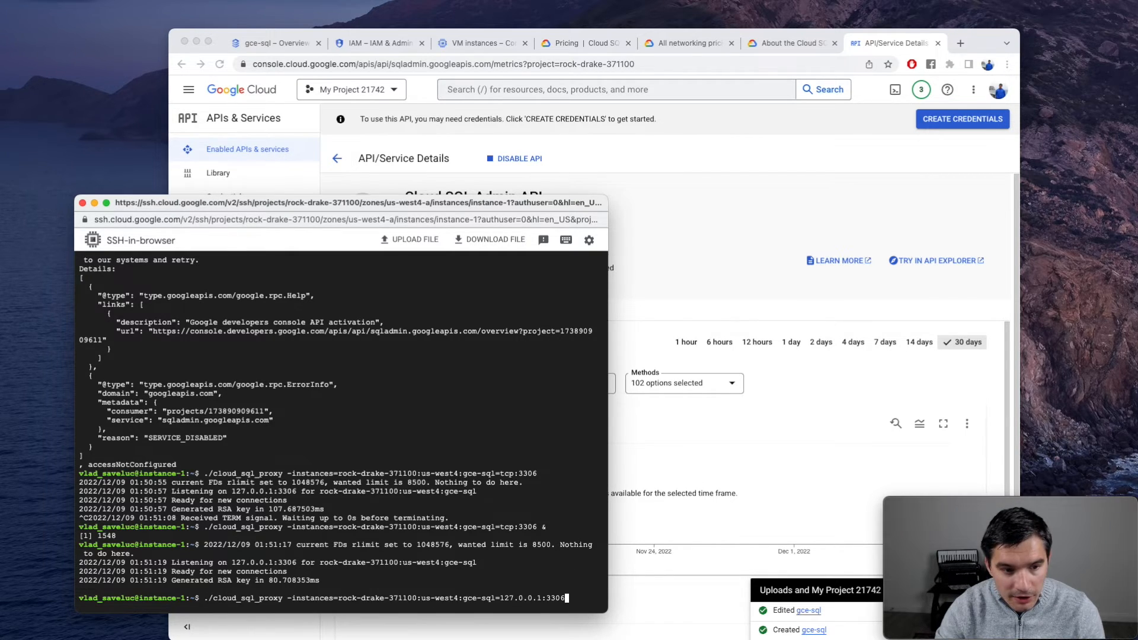
key(Up)
key(Up)
key(Up)
key(Up)
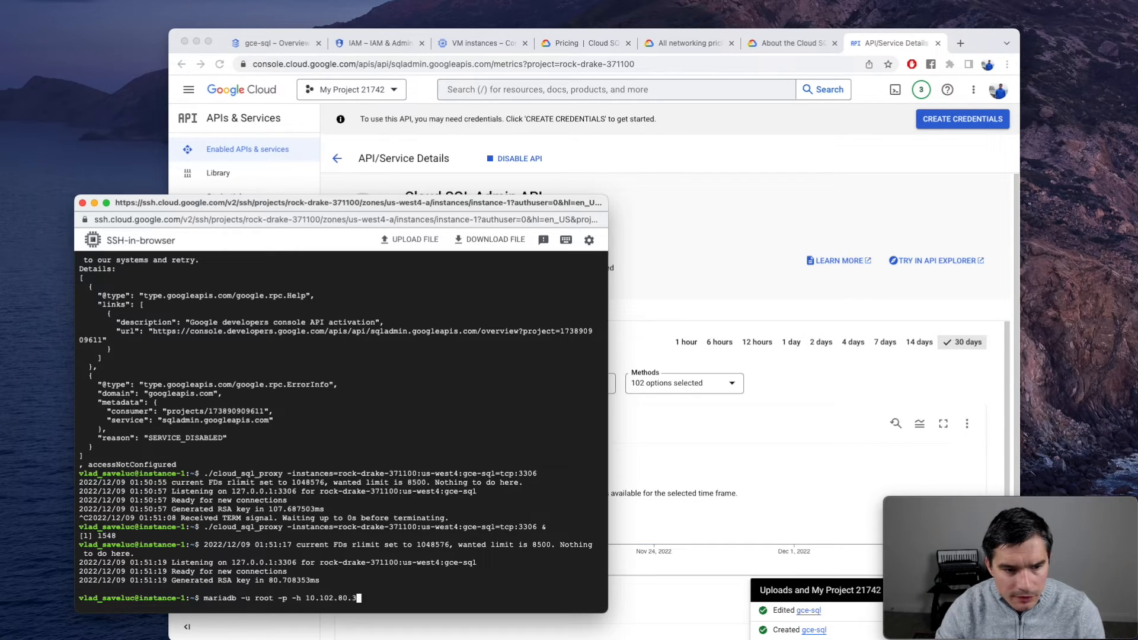
Step: Change the host in the recalled mariadb command to 127.0.0.1 and run it
key(Right)
key(Right)
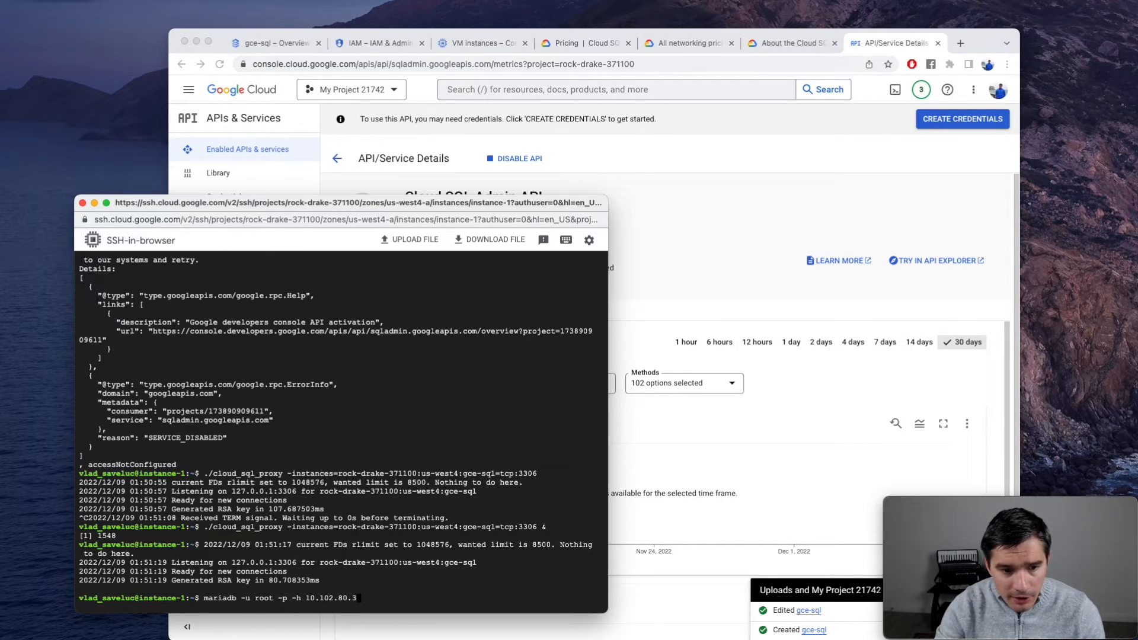
key(BackSpace)
key(BackSpace)
key(BackSpace)
key(BackSpace)
key(BackSpace)
key(BackSpace)
key(BackSpace)
key(BackSpace)
key(BackSpace)
key(BackSpace)
text(127.0)
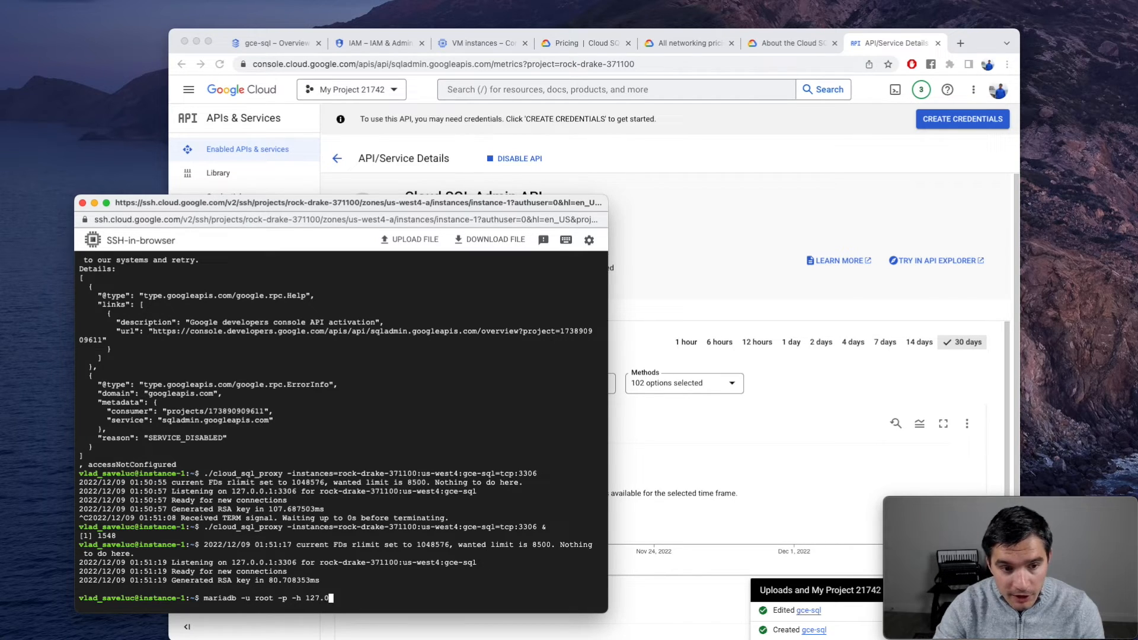
text(.0.1)
key(Return)
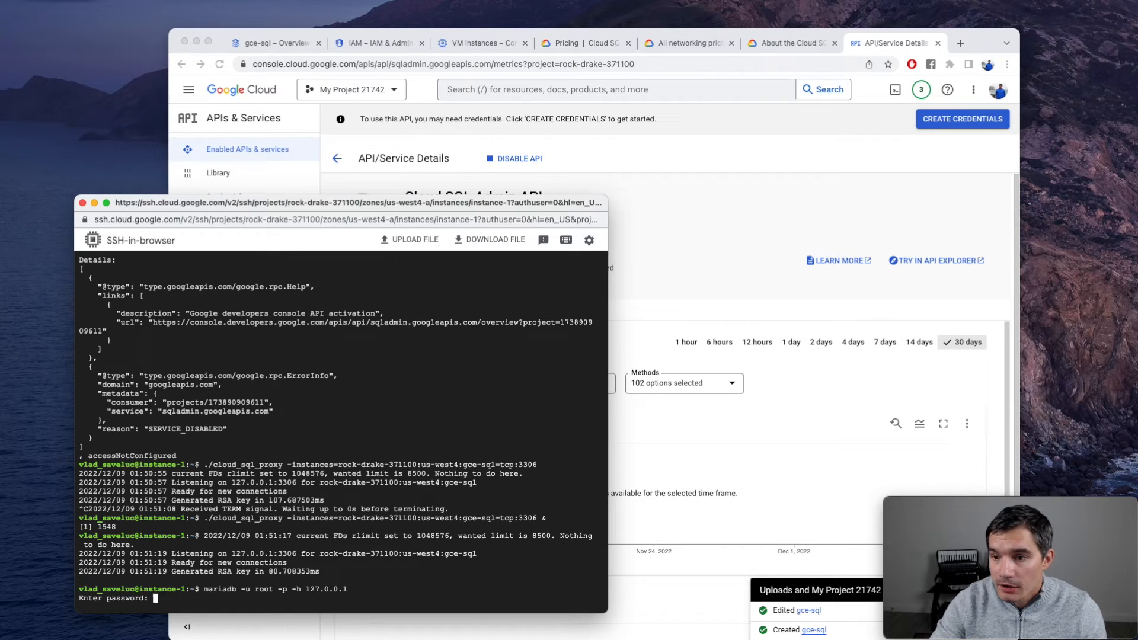
Step: Enter the root database password at the prompt to log in through the proxy
key(super+Tab)
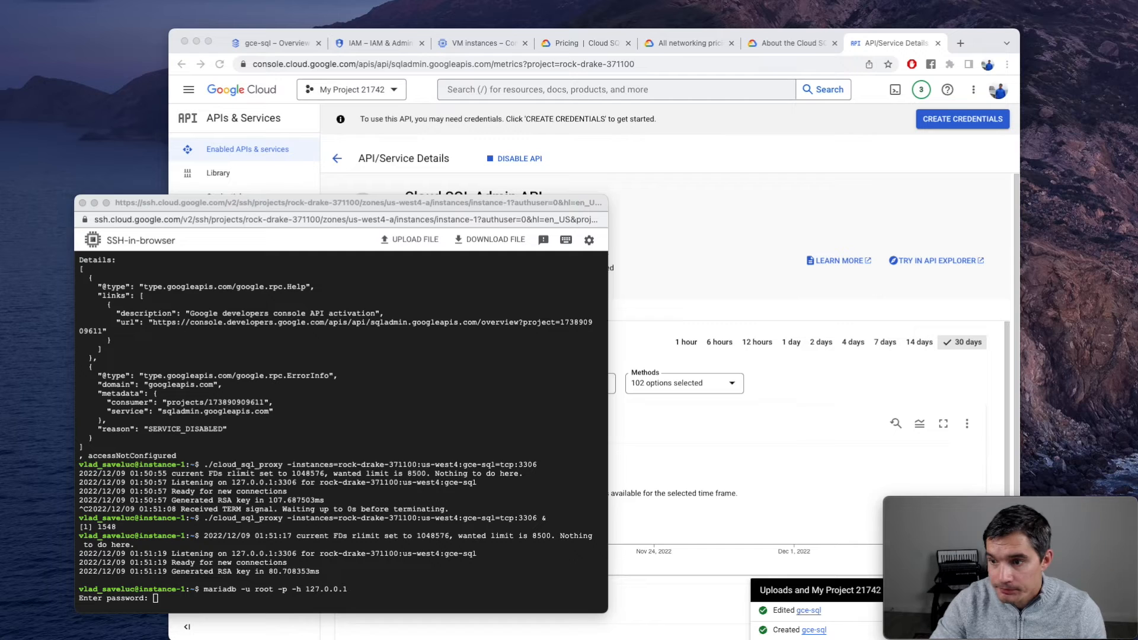
click(215, 590)
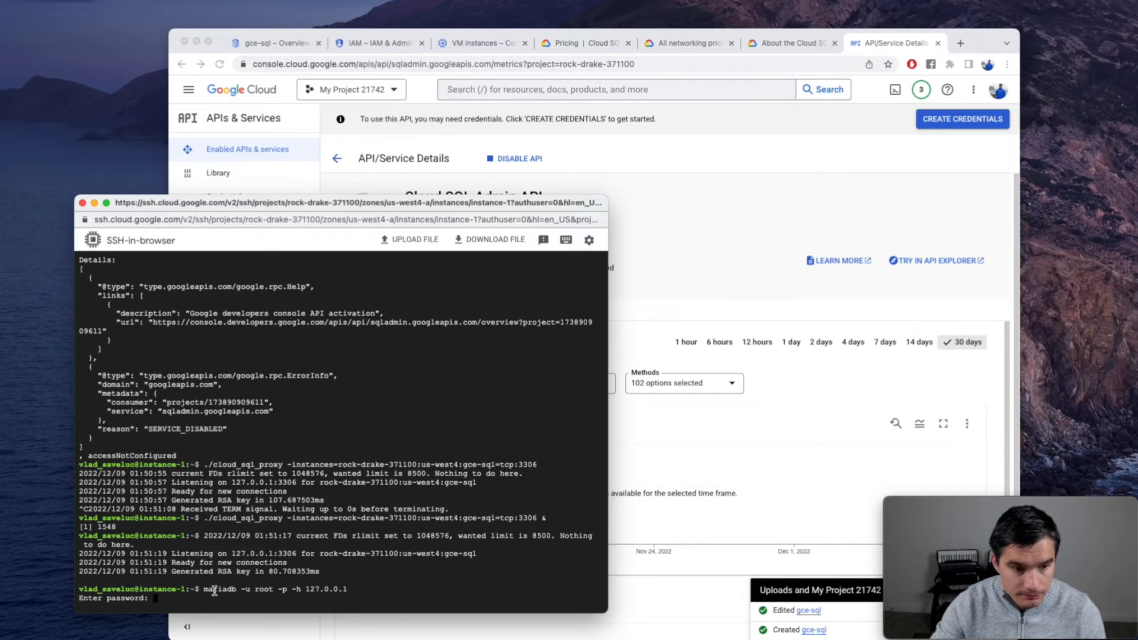
key(Return)
Step: List the instance's databases with show databases;
text(show databases)
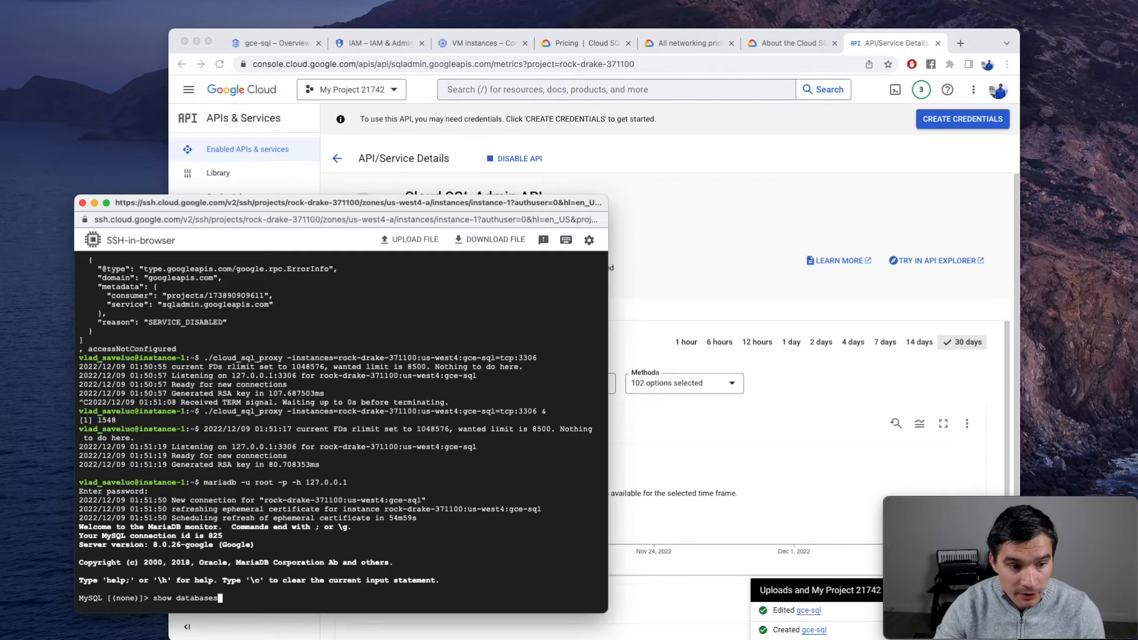
text(;)
key(Return)
Step: Connect to the vlad database and query the users table with select * from users;
text(c)
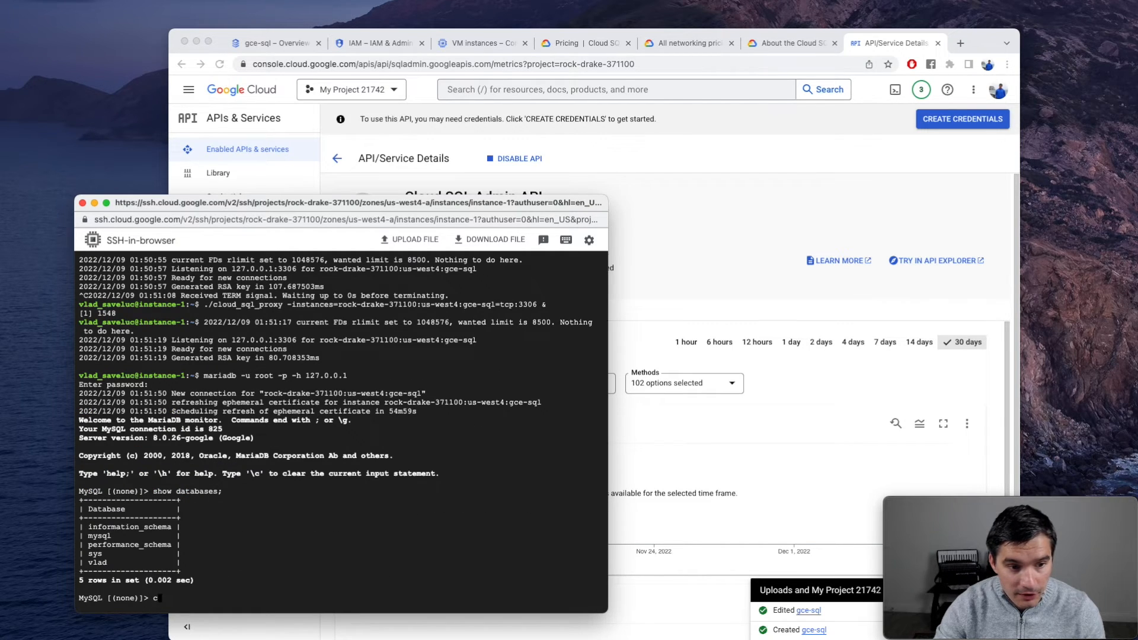
text(onnect vlad;)
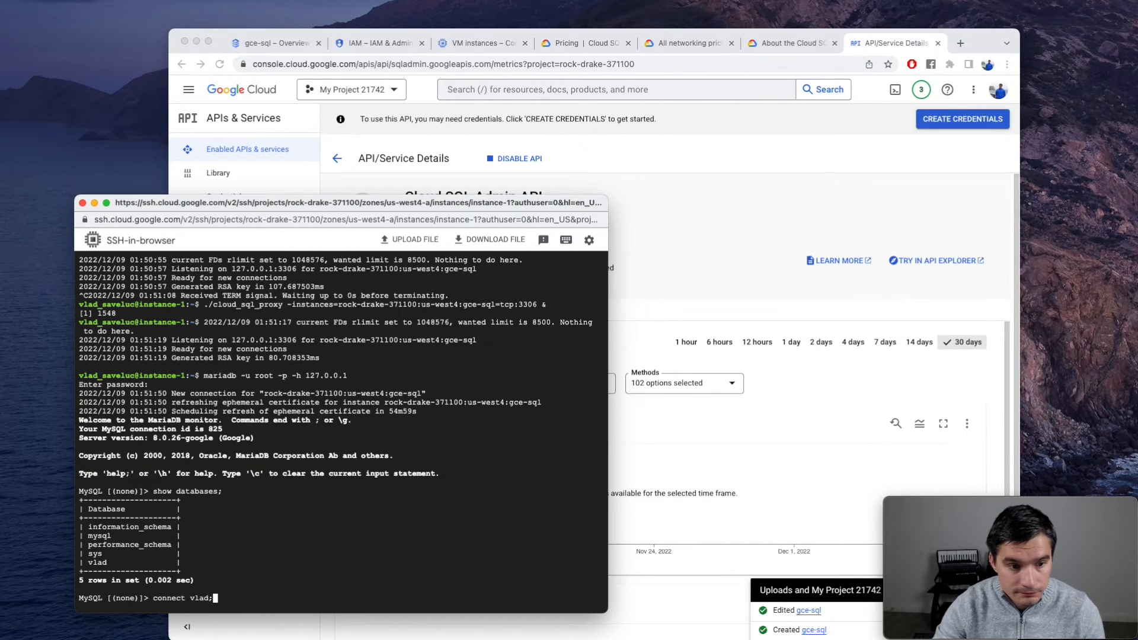
key(Return)
text(select * from users;)
key(Return)
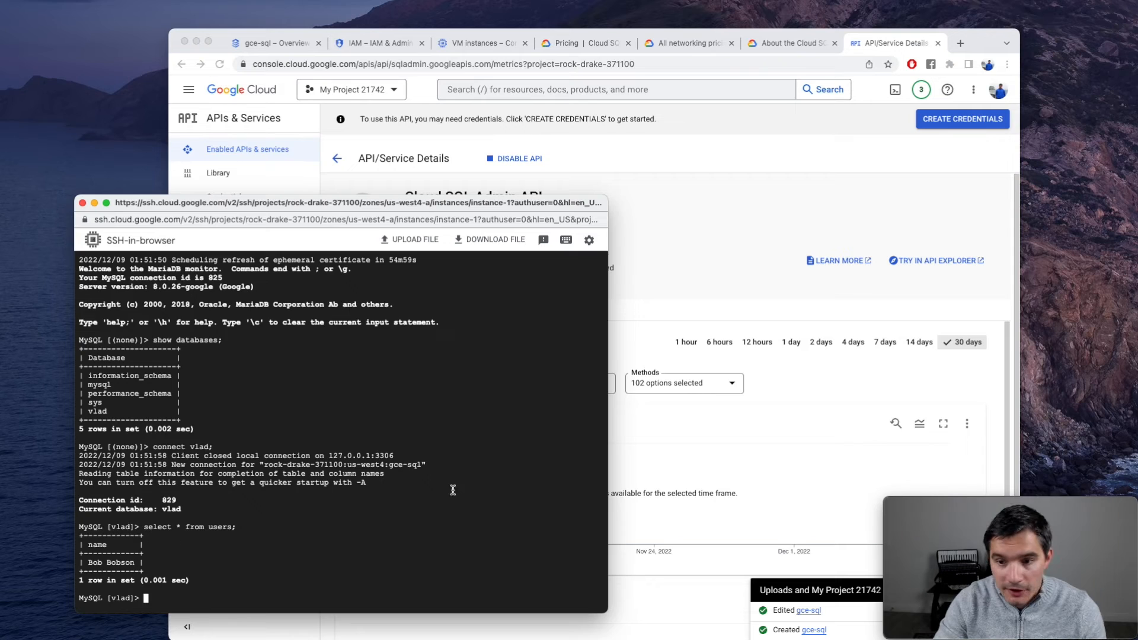
scroll(820, 350, down, 1)
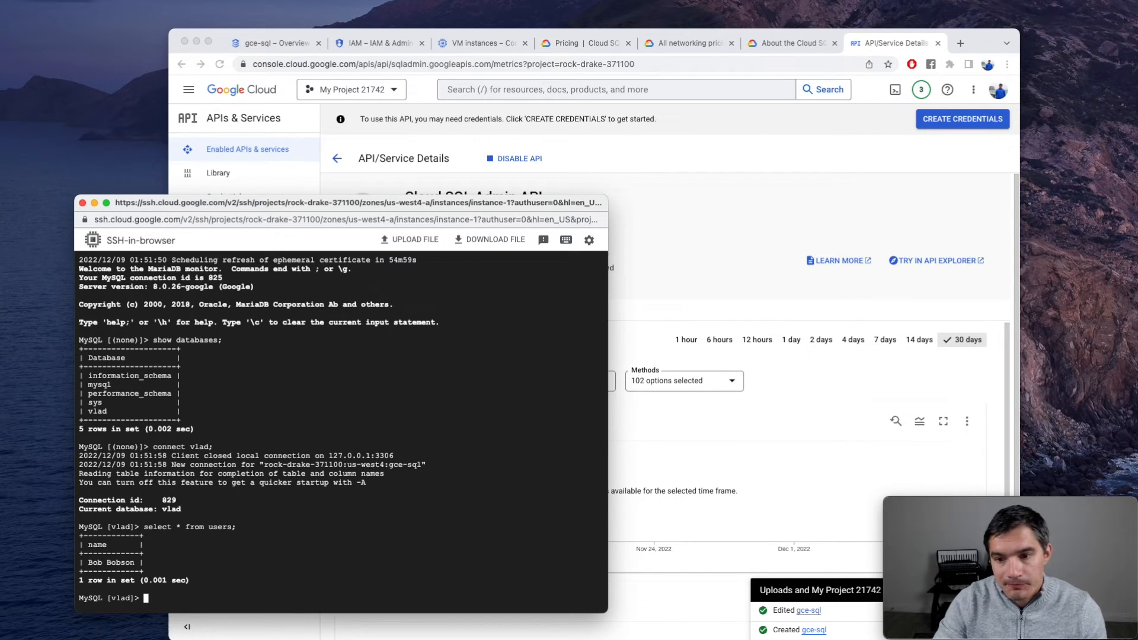
scroll(797, 466, down, 1)
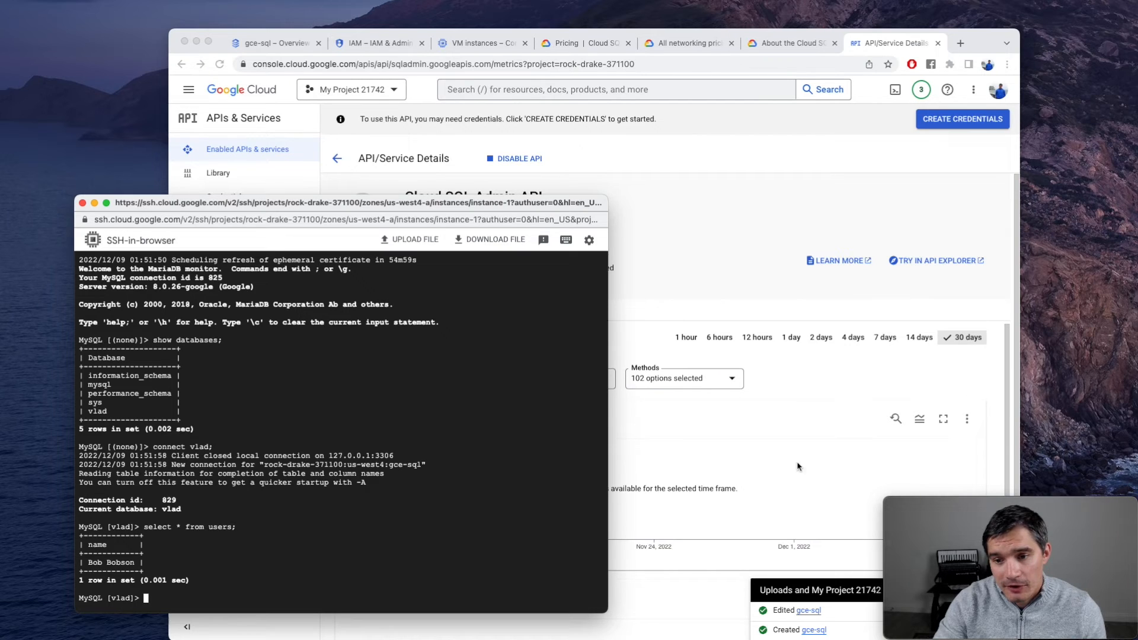